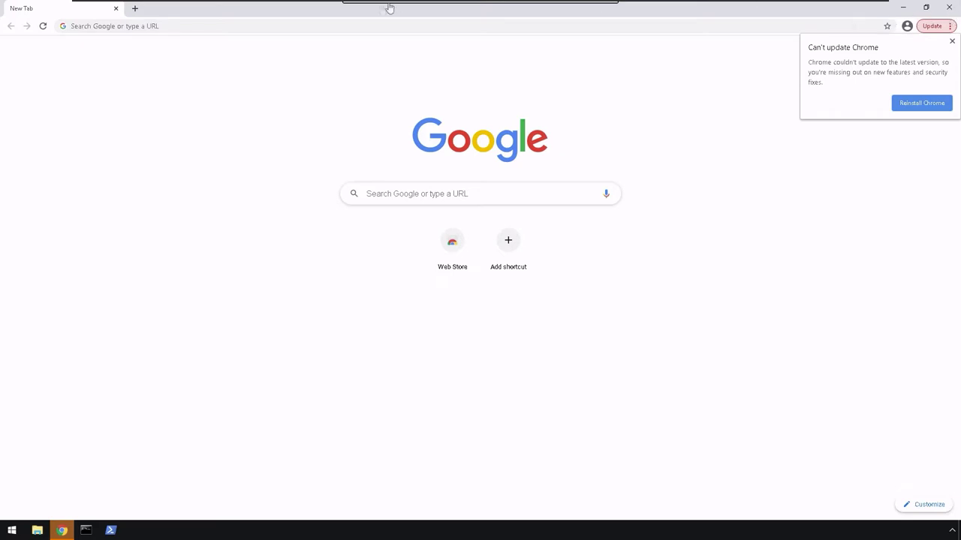
Load the local Splunk server at 127.0.0.1:8000 in Chrome.
{"action": "left_click", "coordinate": [192, 26]}
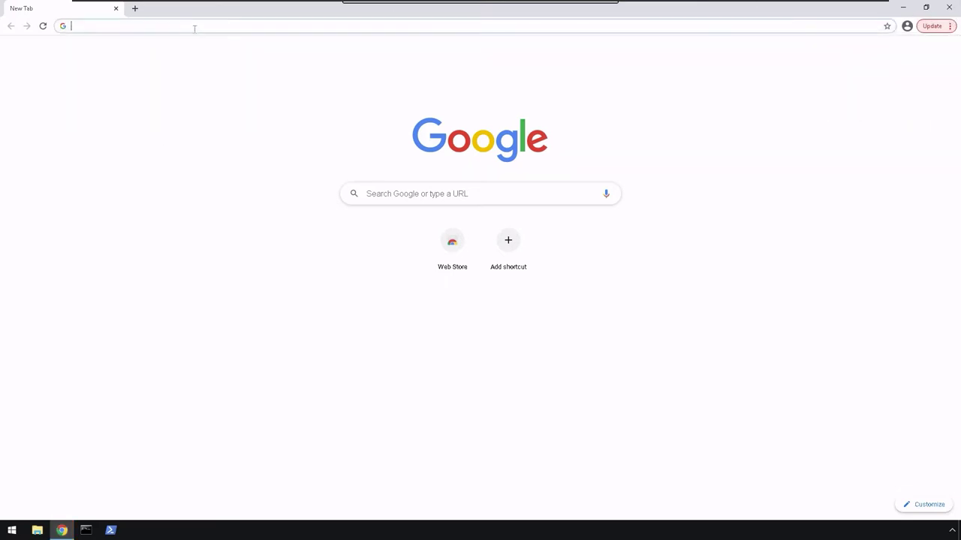
{"action": "type", "text": "127.0.0.1:8000"}
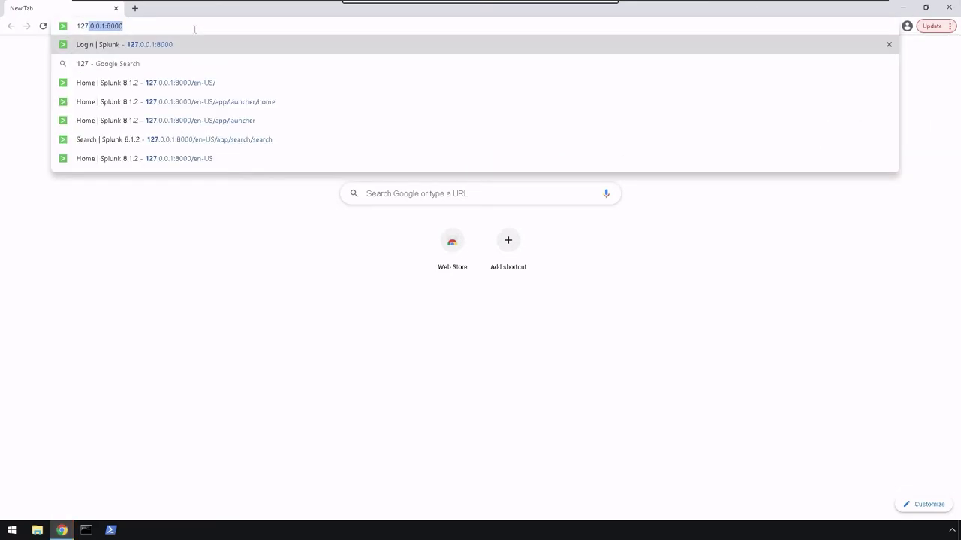
{"action": "key", "text": "Return"}
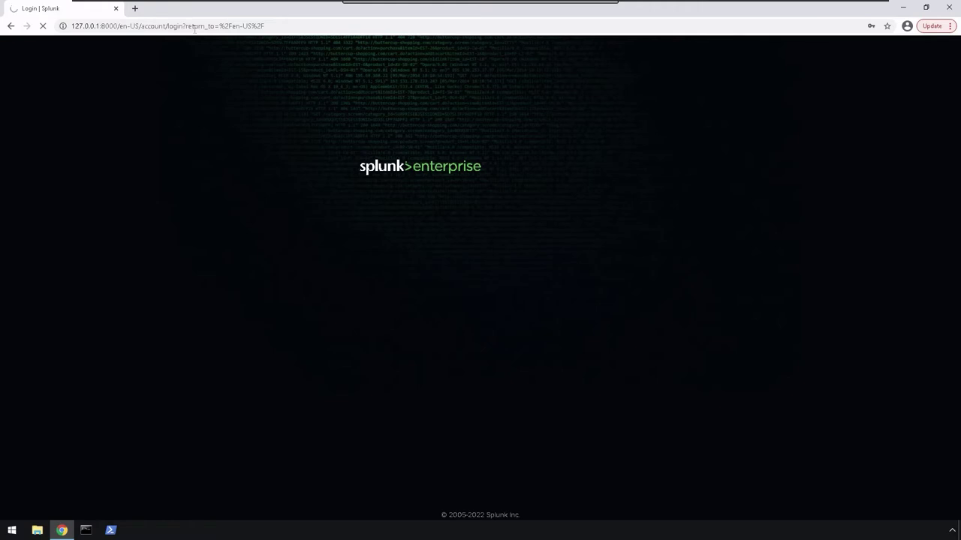
Put the browser in full screen and zoom the Splunk login page to 150%.
{"action": "key", "text": "F11"}
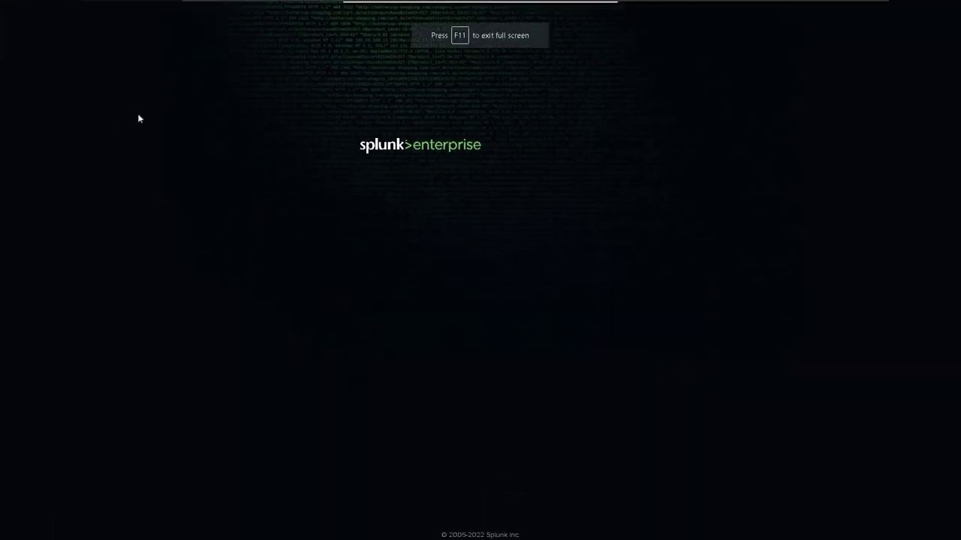
{"action": "right_click", "coordinate": [109, 125]}
{"action": "left_click", "coordinate": [727, 321]}
{"action": "key", "text": "ctrl+plus"}
{"action": "key", "text": "ctrl+plus"}
{"action": "key", "text": "ctrl+plus"}
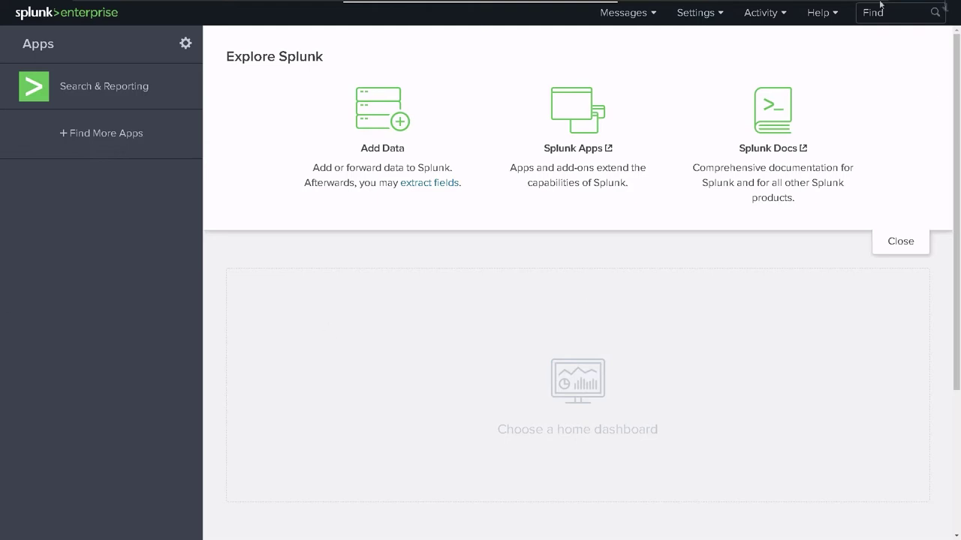
Look over the Help and Activity menus, then go to Settings > Server settings.
{"action": "left_click", "coordinate": [828, 16]}
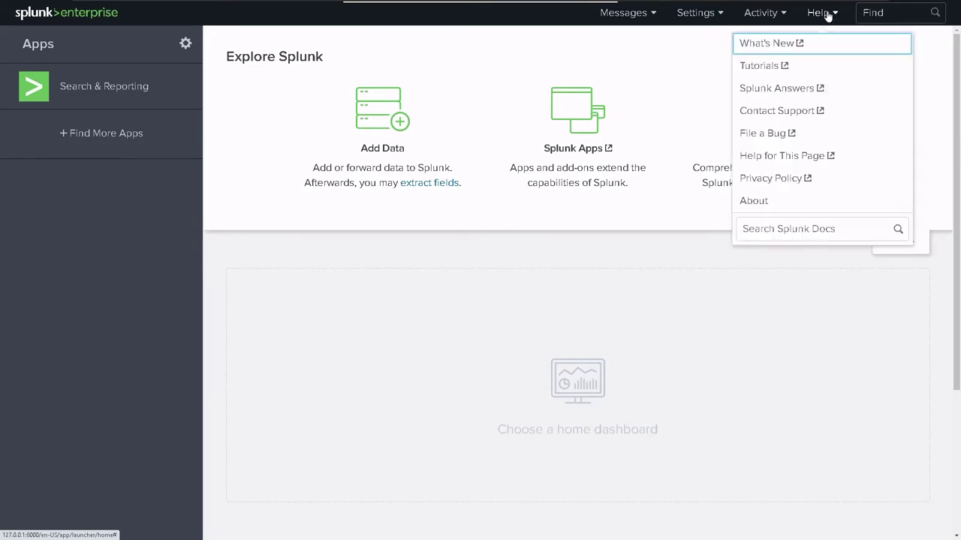
{"action": "left_click", "coordinate": [773, 15]}
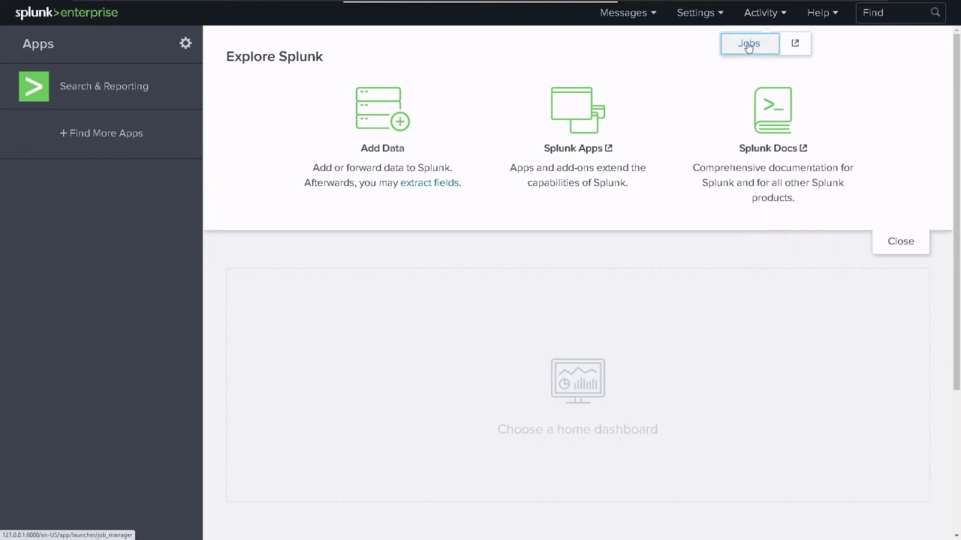
{"action": "left_click", "coordinate": [714, 16]}
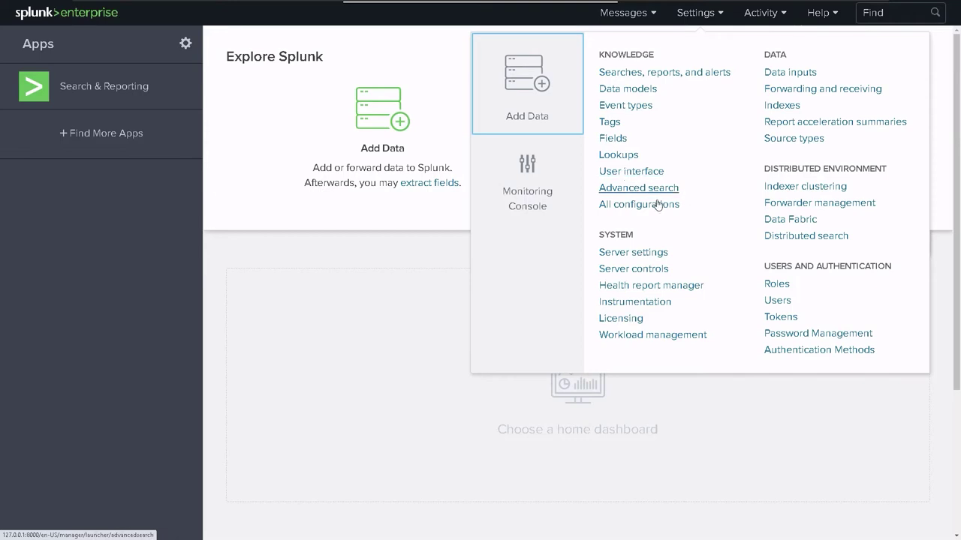
{"action": "left_click", "coordinate": [639, 255]}
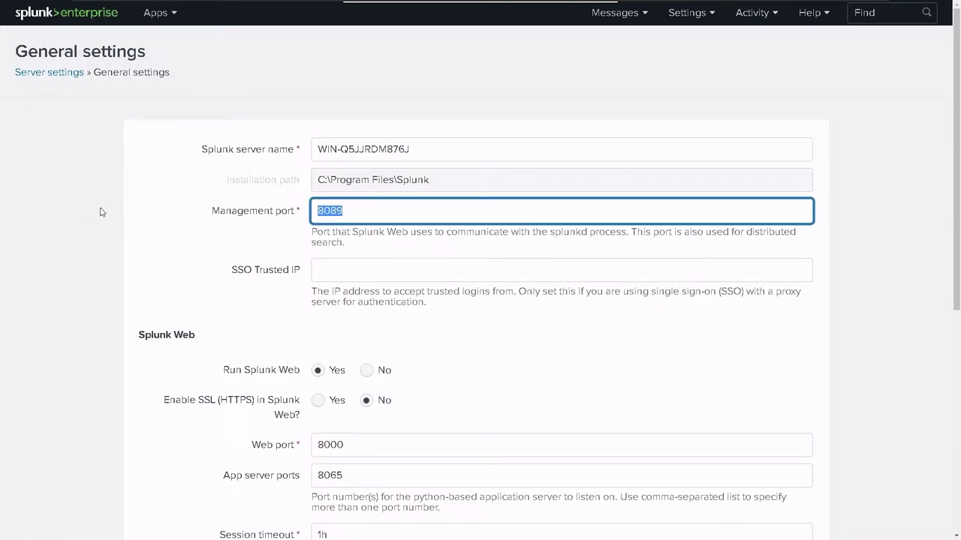
Inspect the web port 8000 and app server ports 8065 without changing them.
{"action": "left_click", "coordinate": [410, 443]}
{"action": "key", "text": "ctrl+a"}
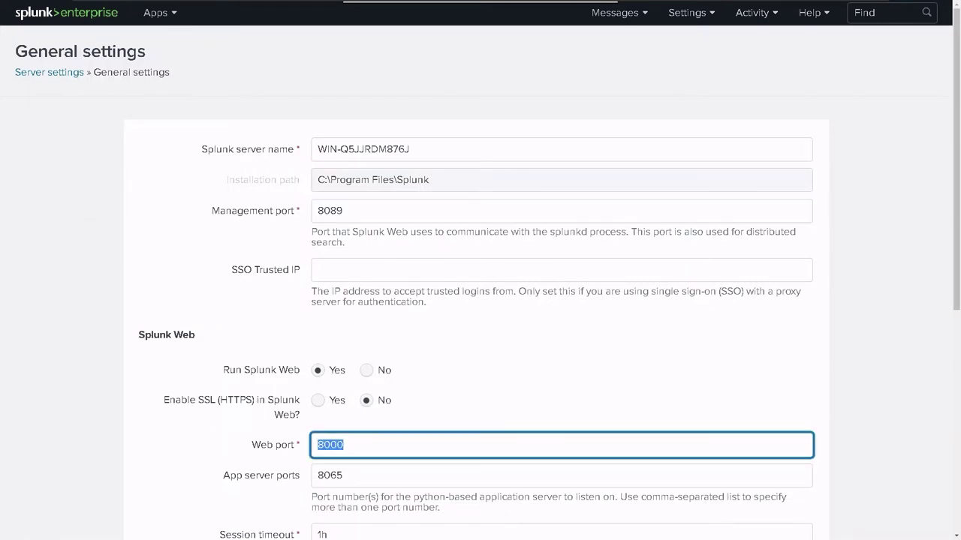
{"action": "left_click", "coordinate": [110, 371]}
{"action": "scroll", "coordinate": [116, 373], "scroll_direction": "down", "scroll_amount": 1}
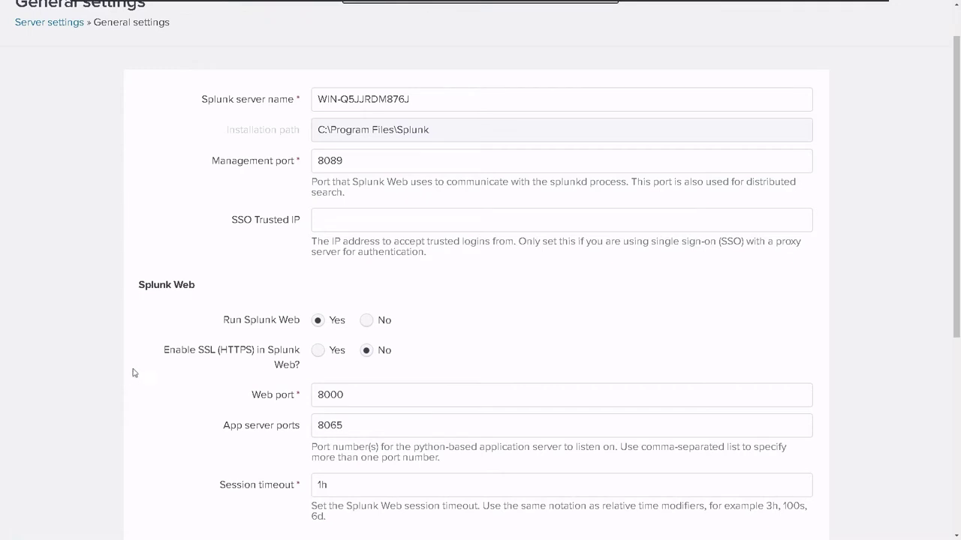
{"action": "scroll", "coordinate": [136, 369], "scroll_direction": "down", "scroll_amount": 1}
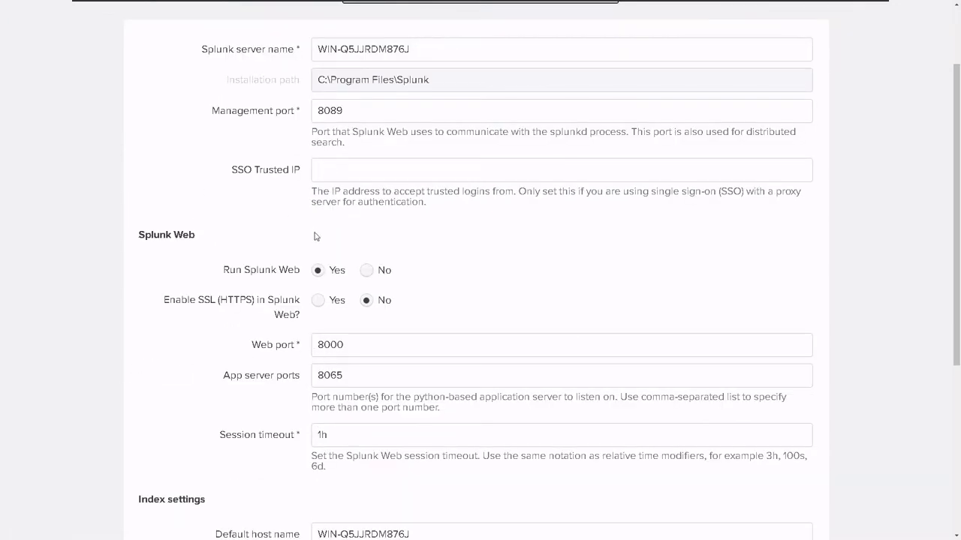
{"action": "double_click", "coordinate": [383, 377]}
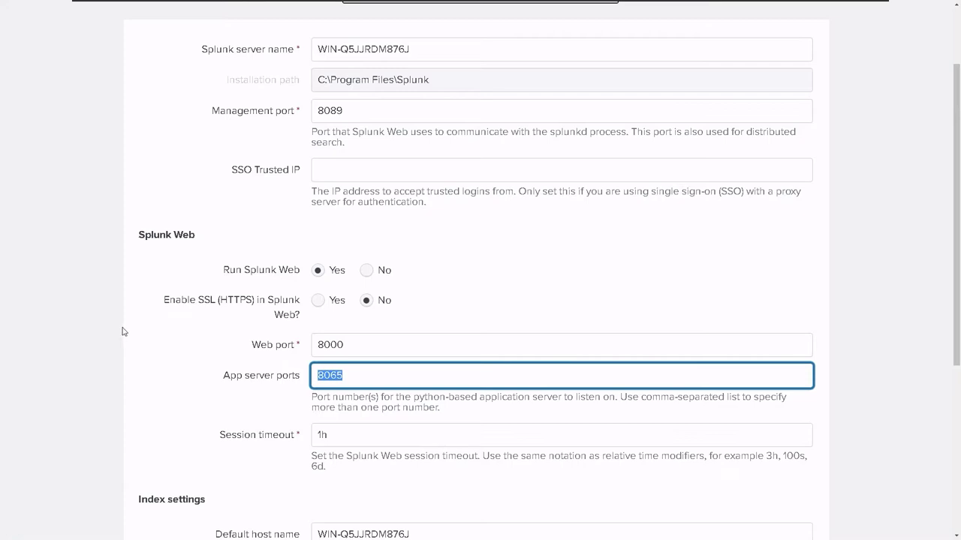
Scroll down to Save and review the locale code block in i18n.py.
{"action": "scroll", "coordinate": [124, 332], "scroll_direction": "down", "scroll_amount": 2}
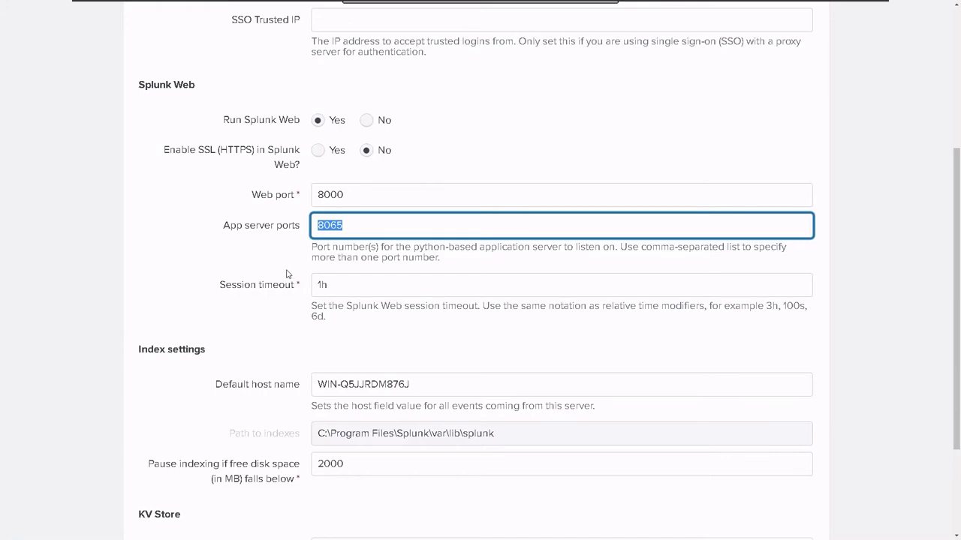
{"action": "scroll", "coordinate": [292, 274], "scroll_direction": "down", "scroll_amount": 3}
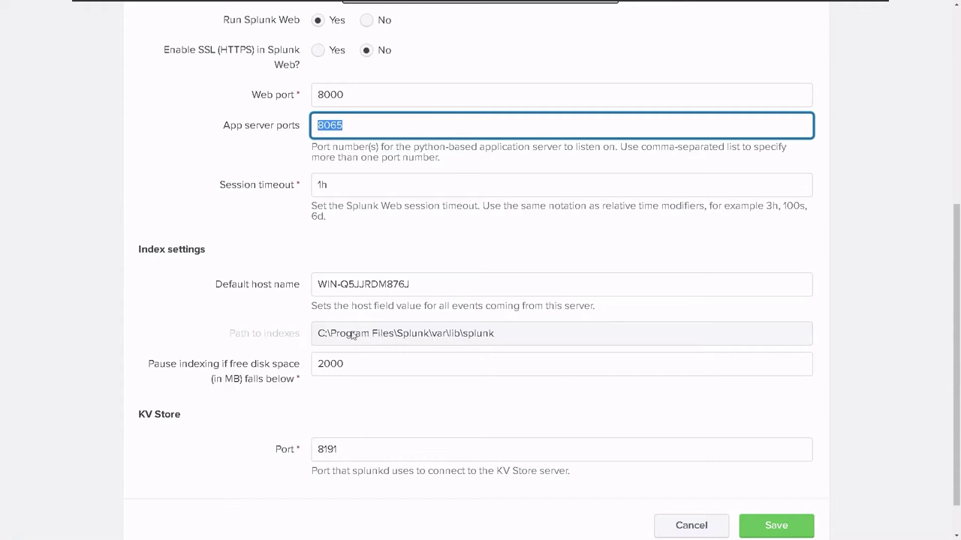
{"action": "scroll", "coordinate": [442, 429], "scroll_direction": "down", "scroll_amount": 2}
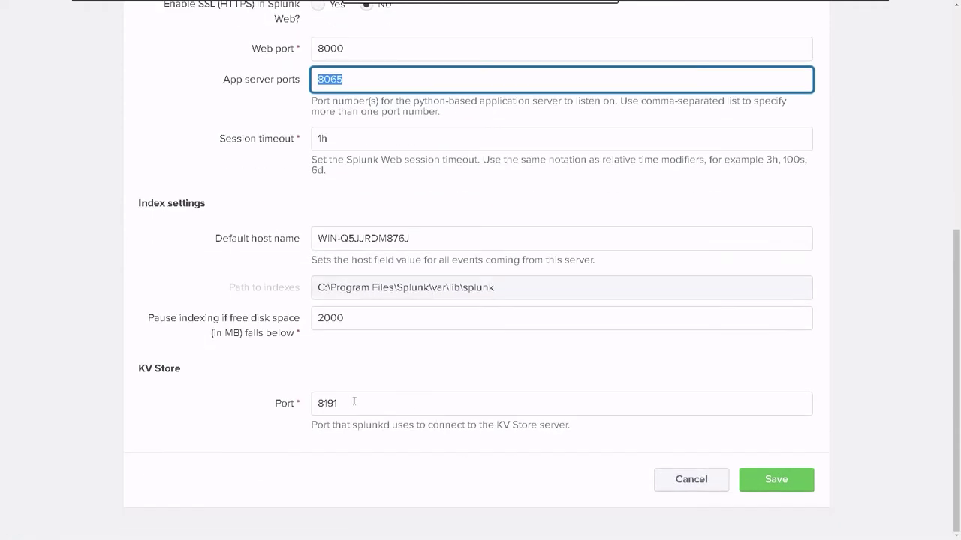
{"action": "left_click_drag", "start_coordinate": [181, 169], "coordinate": [705, 321]}
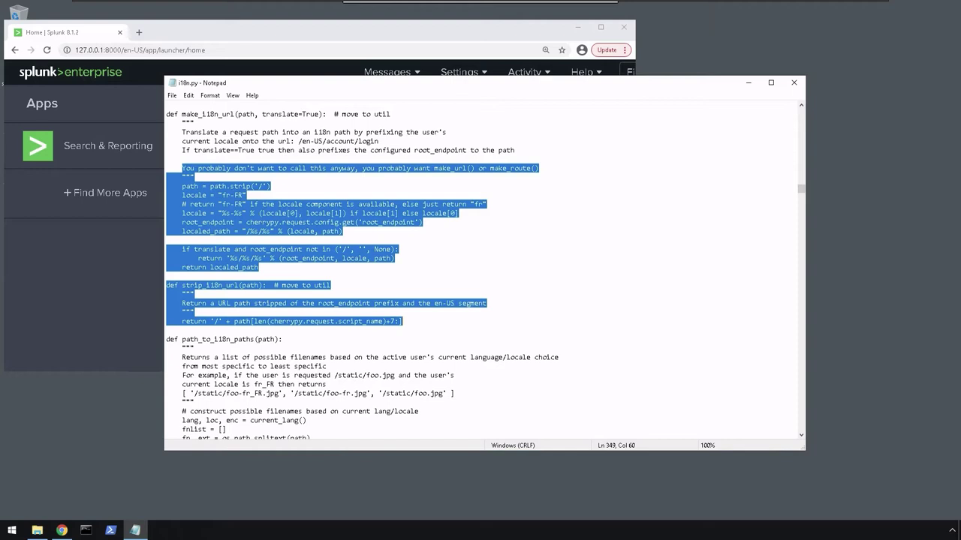
Return to the Chrome Splunk window and maximize it.
{"action": "left_click", "coordinate": [226, 50]}
{"action": "left_click", "coordinate": [217, 50]}
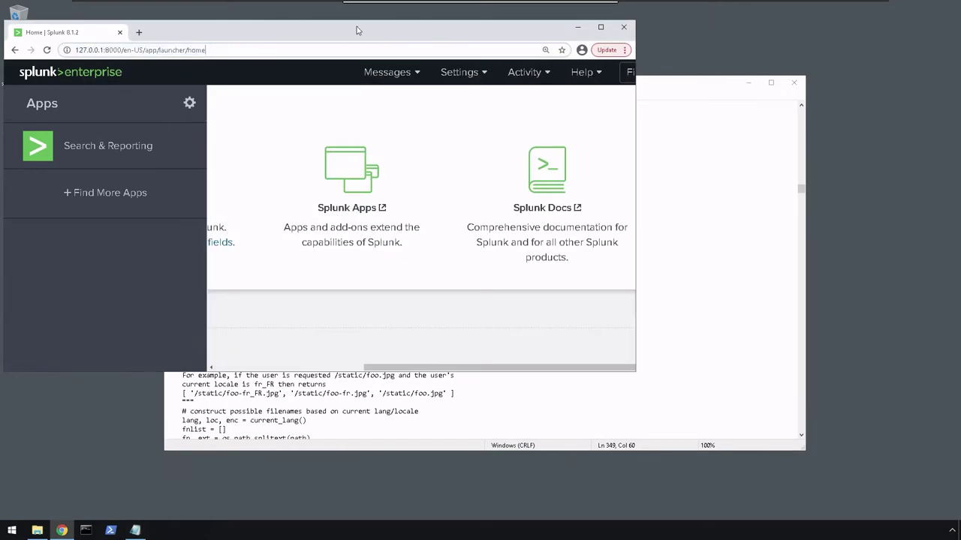
{"action": "double_click", "coordinate": [356, 26]}
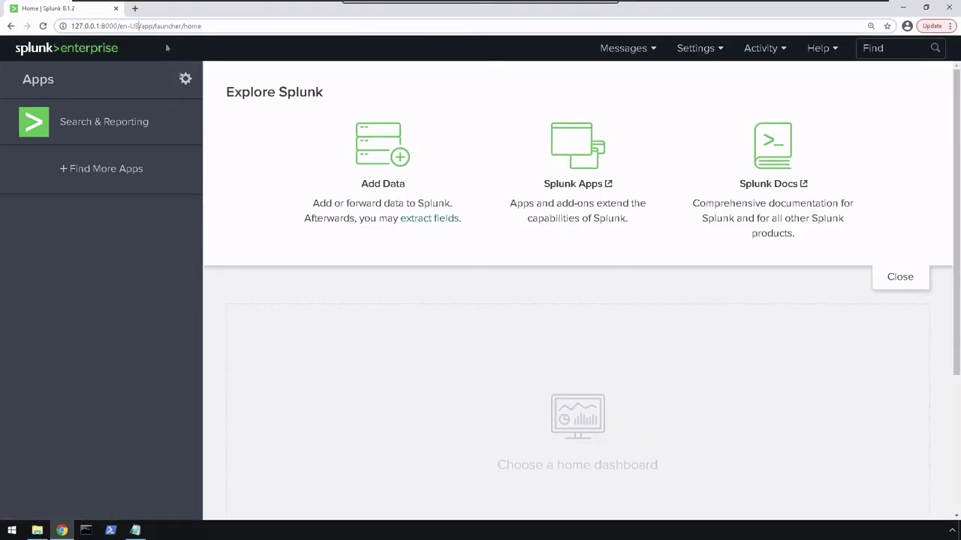
Replace the en-US locale with fr-FR in the URL and reload the home page.
{"action": "key", "text": "BackSpace"}
{"action": "key", "text": "BackSpace"}
{"action": "key", "text": "BackSpace"}
{"action": "key", "text": "BackSpace"}
{"action": "key", "text": "BackSpace"}
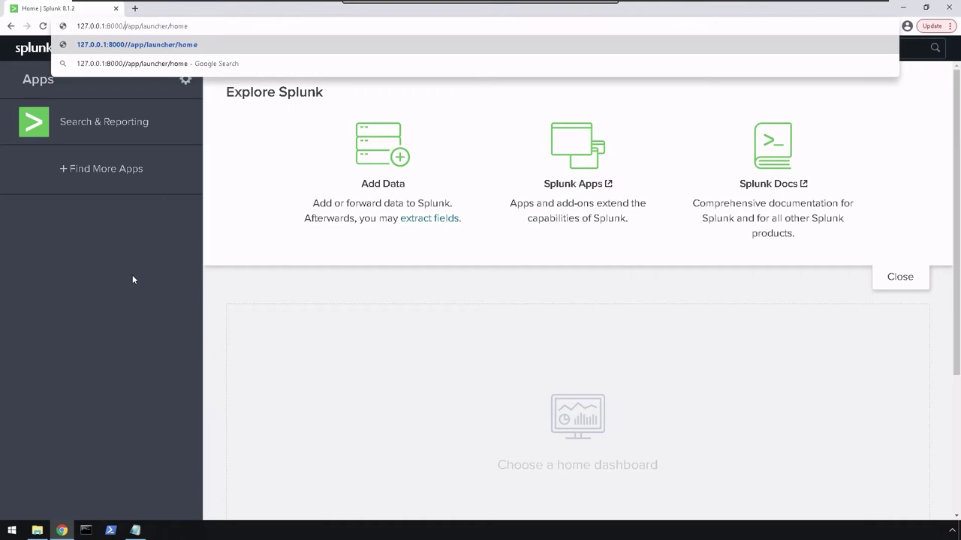
{"action": "type", "text": "fr-"}
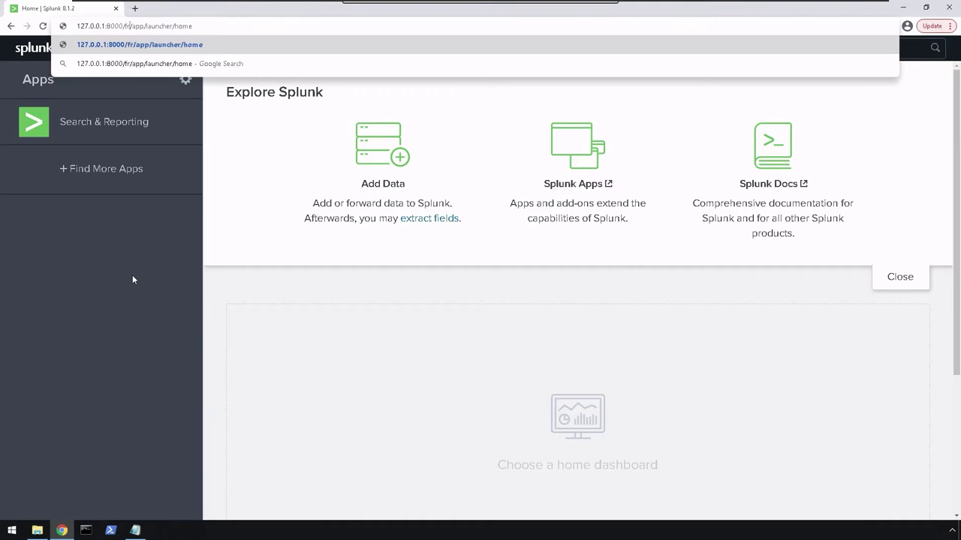
{"action": "type", "text": "FR"}
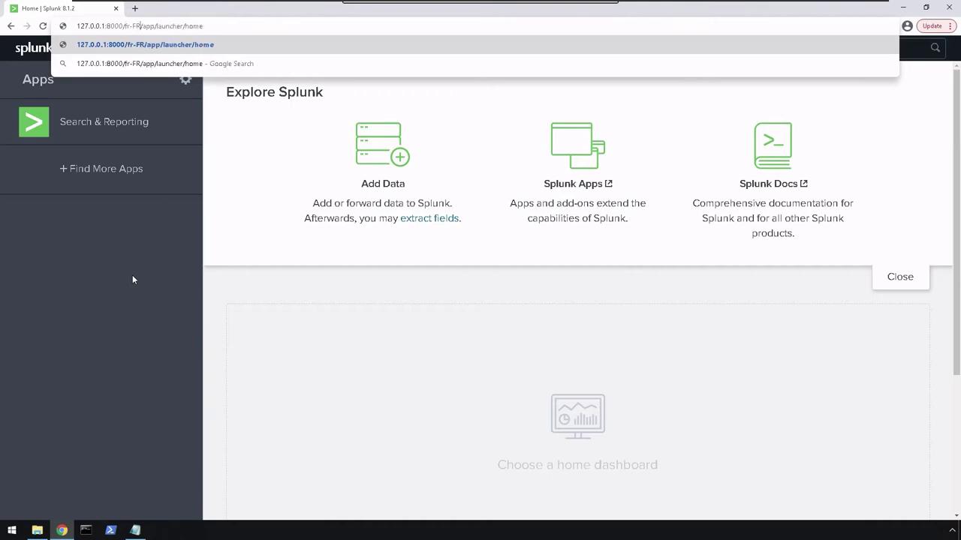
{"action": "key", "text": "Return"}
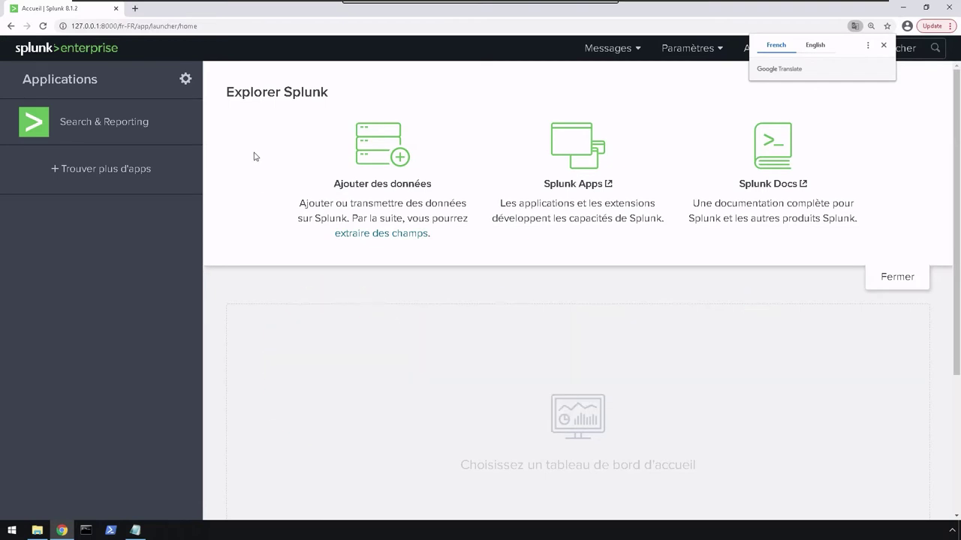
Decline the translation offer and show the French Splunk home page in full screen.
{"action": "left_click", "coordinate": [883, 45]}
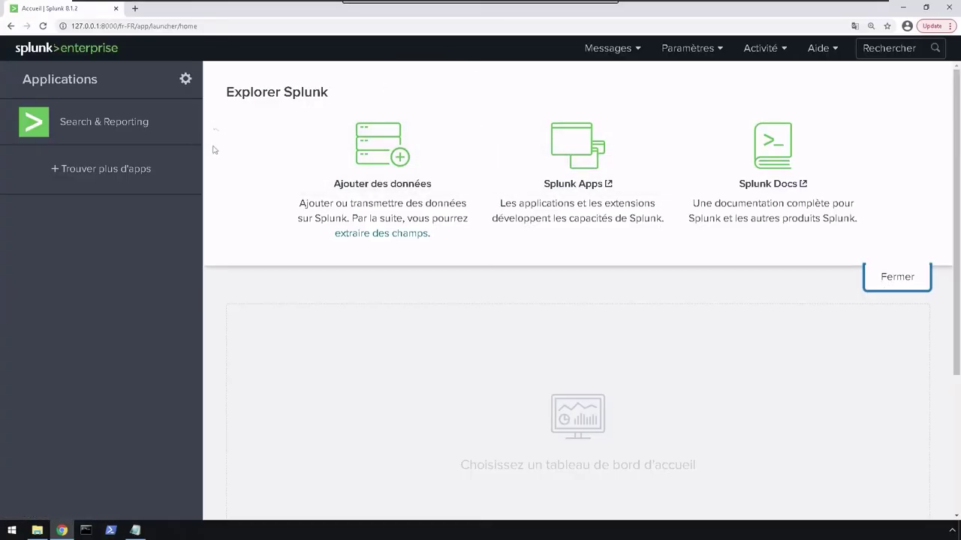
{"action": "right_click", "coordinate": [342, 338]}
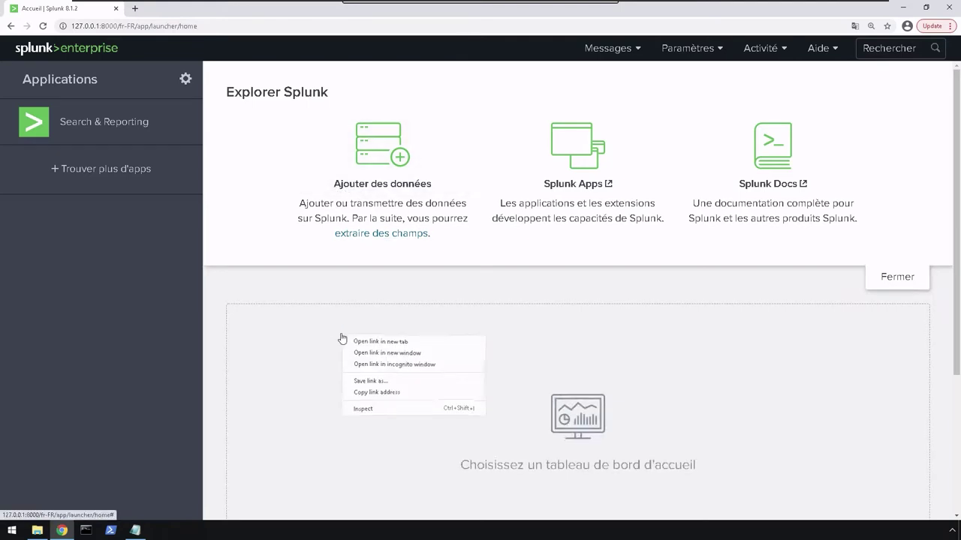
{"action": "left_click", "coordinate": [330, 262]}
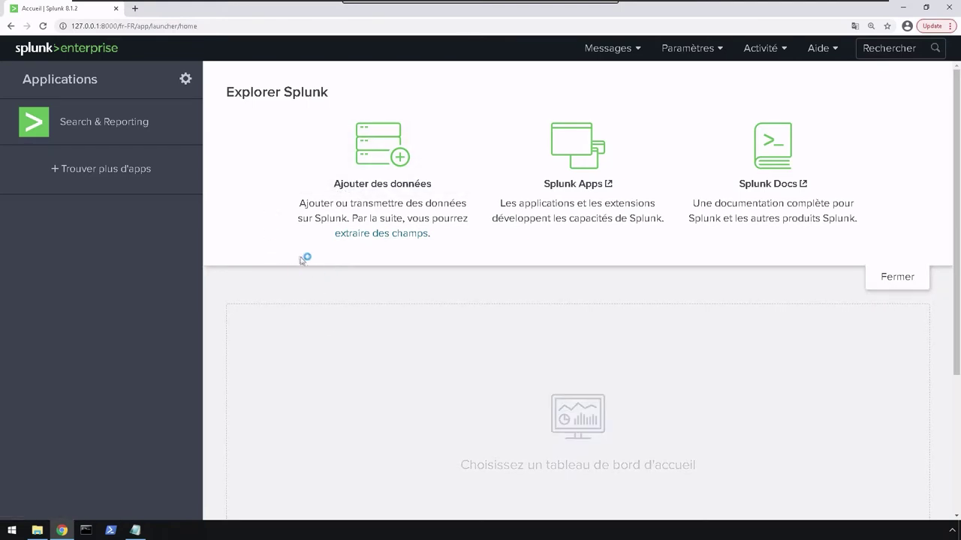
{"action": "key", "text": "F11"}
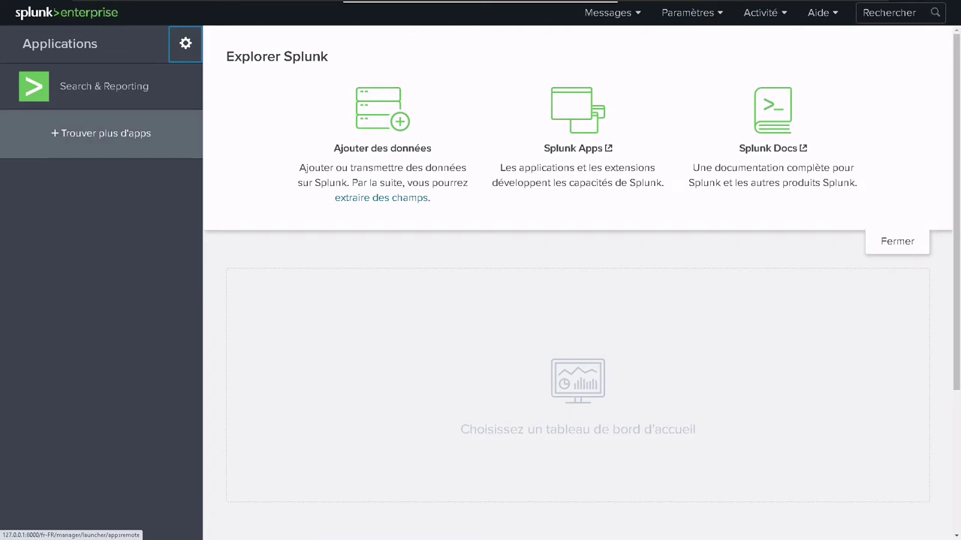
Open the Applications management page listing the 18 installed apps, then the Applications menu.
{"action": "left_click", "coordinate": [77, 129]}
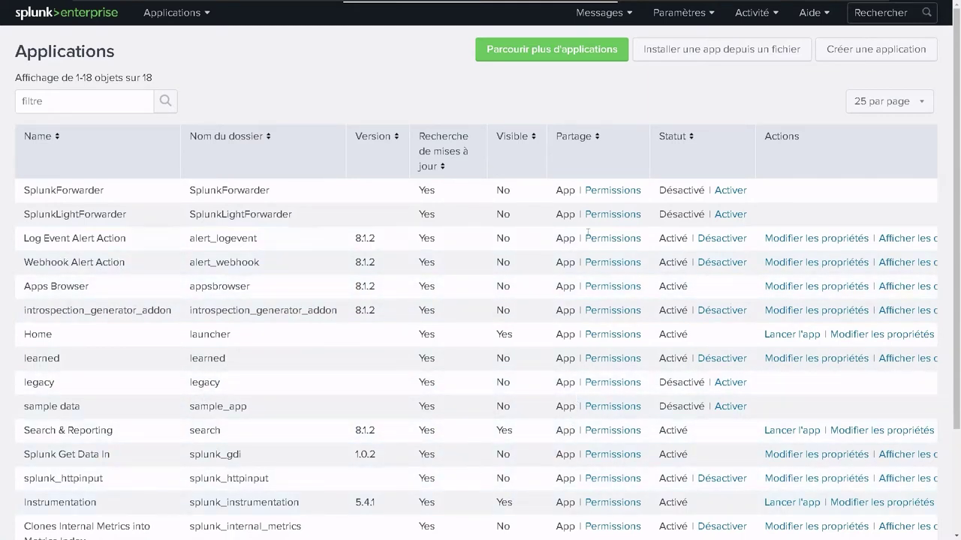
{"action": "right_click", "coordinate": [439, 290]}
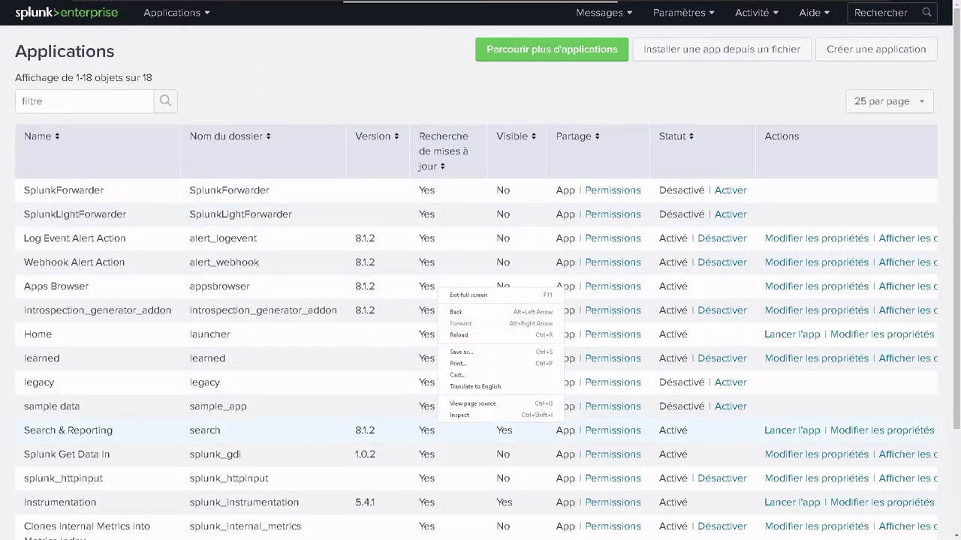
{"action": "key", "text": "Escape"}
{"action": "left_click", "coordinate": [204, 12]}
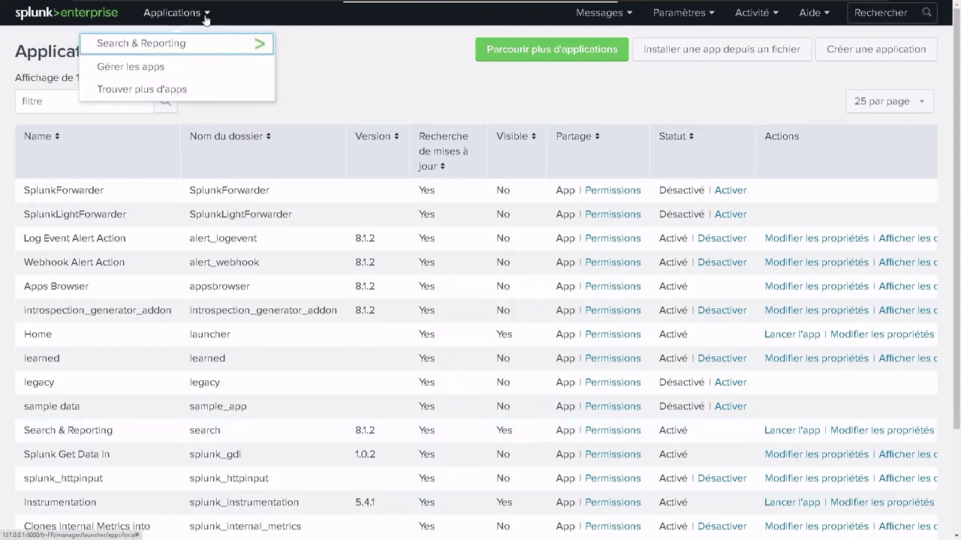
Switch to the Search & Reporting app and show its Recherche page.
{"action": "left_click", "coordinate": [175, 43]}
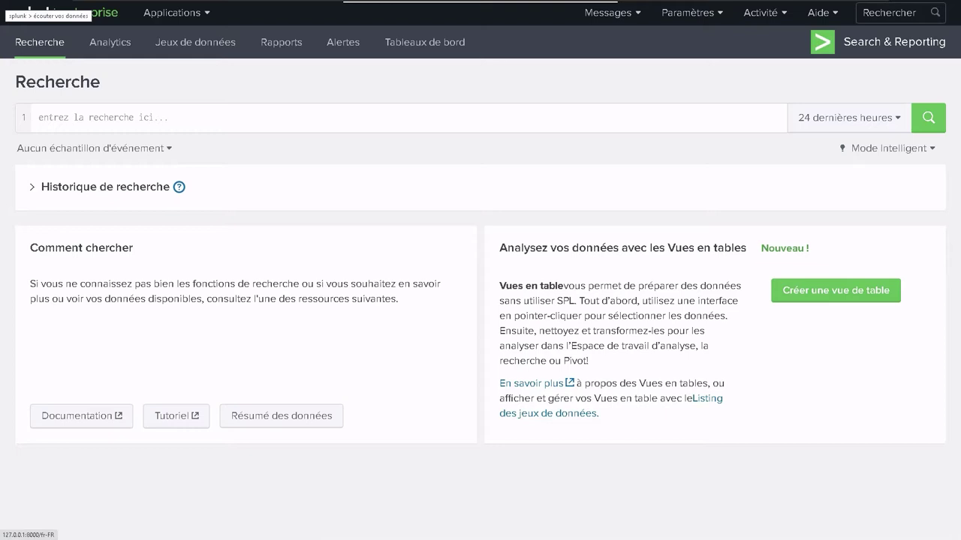
{"action": "left_click", "coordinate": [25, 55]}
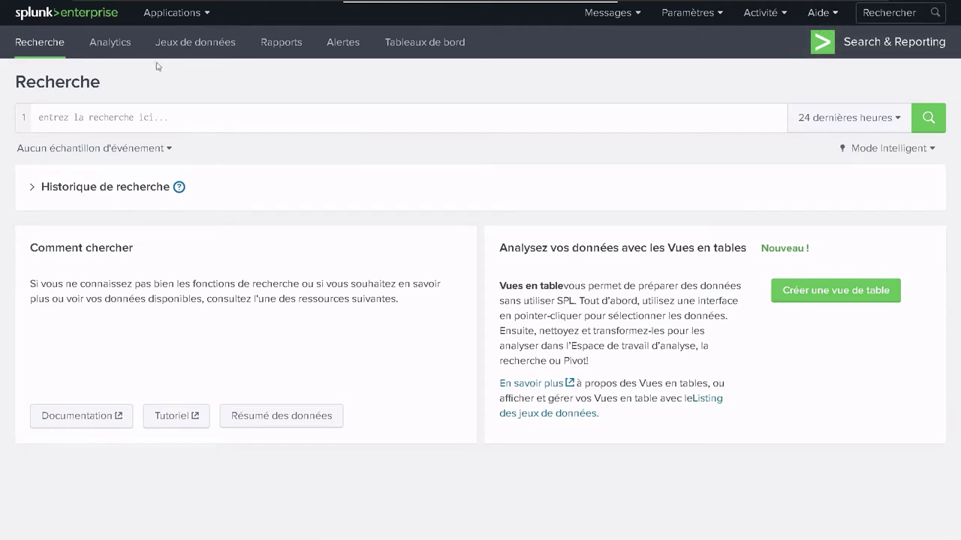
{"action": "left_click", "coordinate": [188, 12]}
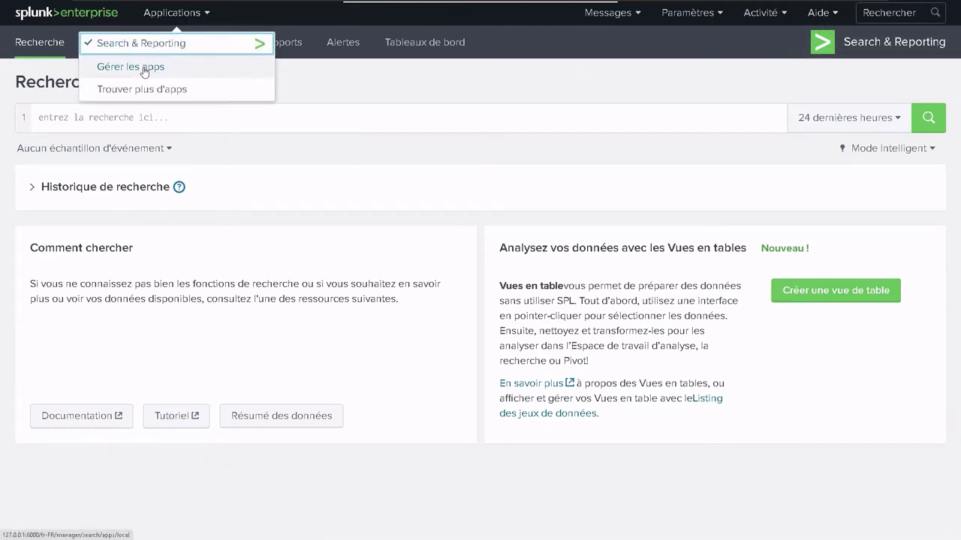
{"action": "left_click", "coordinate": [144, 69]}
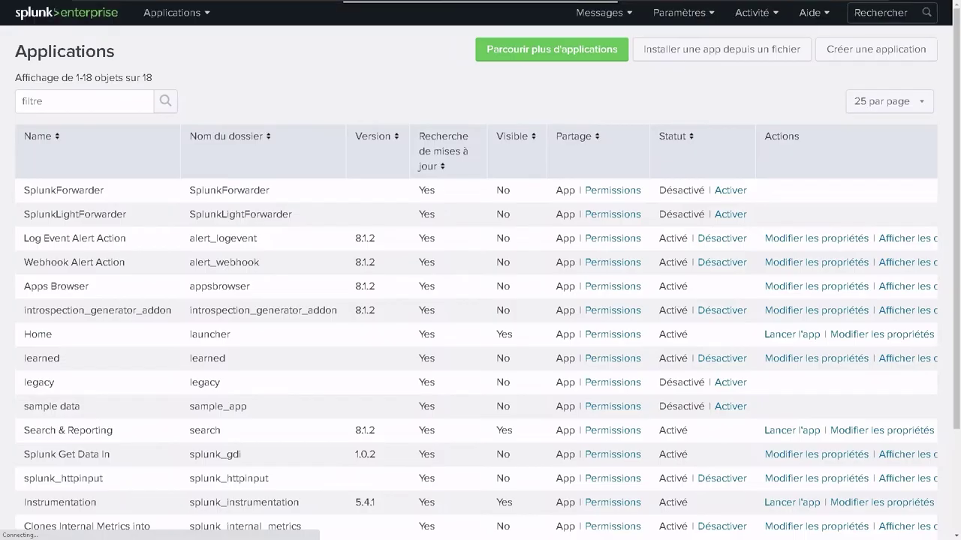
{"action": "left_click", "coordinate": [560, 47]}
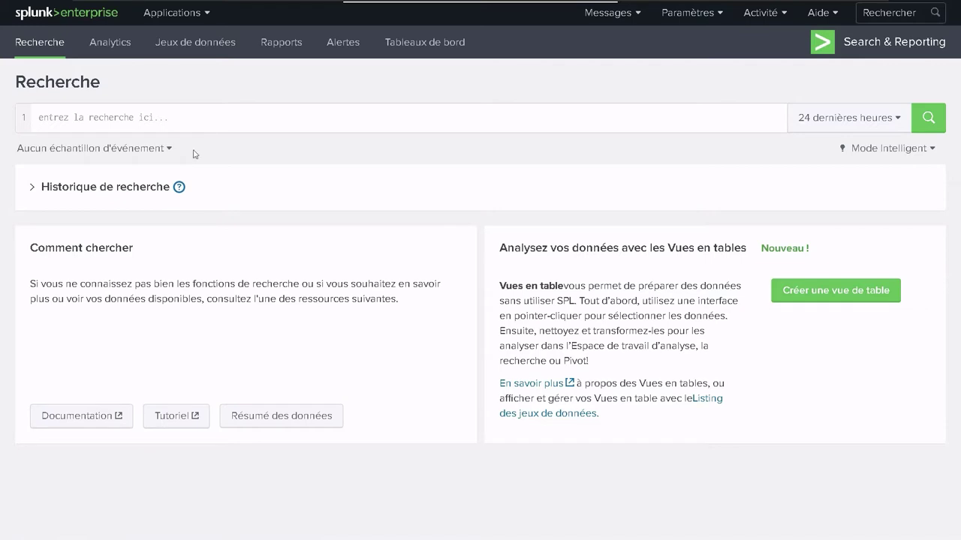
Highlight the search help and Vues en tables text, then bring up the Aide menu.
{"action": "mouse_move", "coordinate": [180, 187]}
{"action": "left_click", "coordinate": [207, 14]}
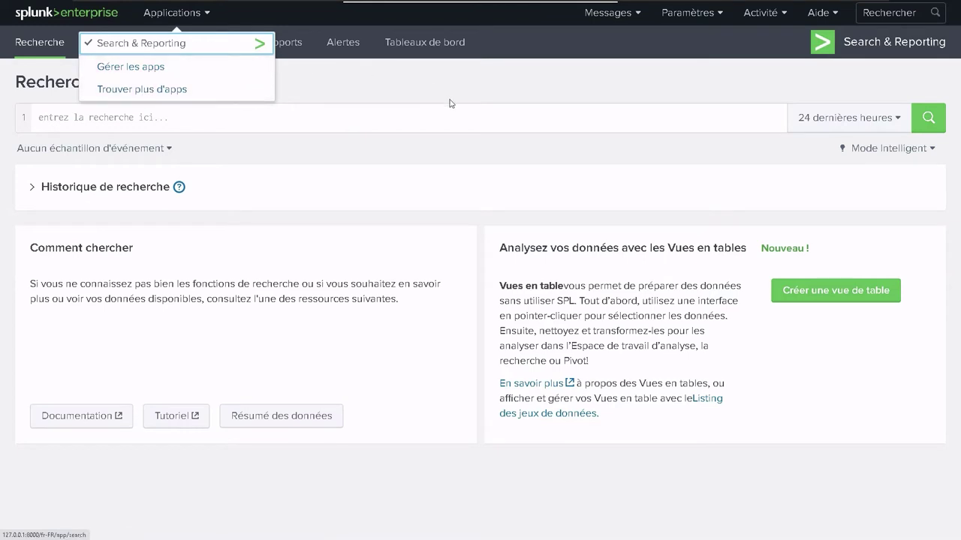
{"action": "left_click", "coordinate": [405, 96]}
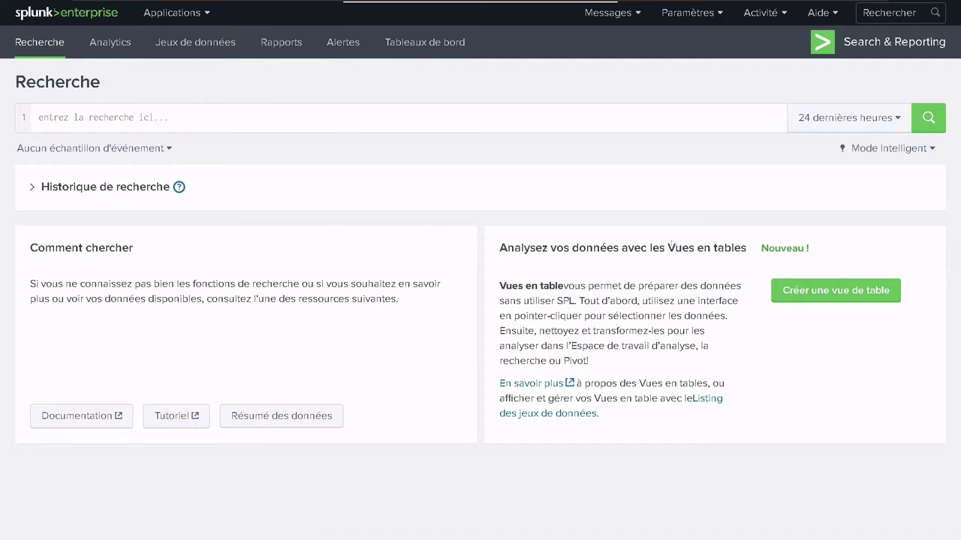
{"action": "left_click_drag", "start_coordinate": [741, 248], "coordinate": [473, 261]}
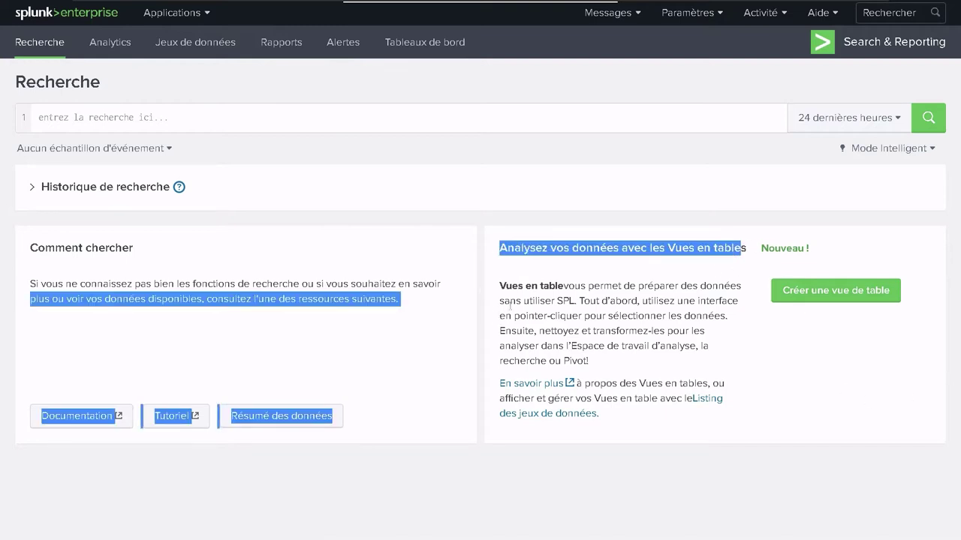
{"action": "left_click_drag", "start_coordinate": [510, 302], "coordinate": [781, 397]}
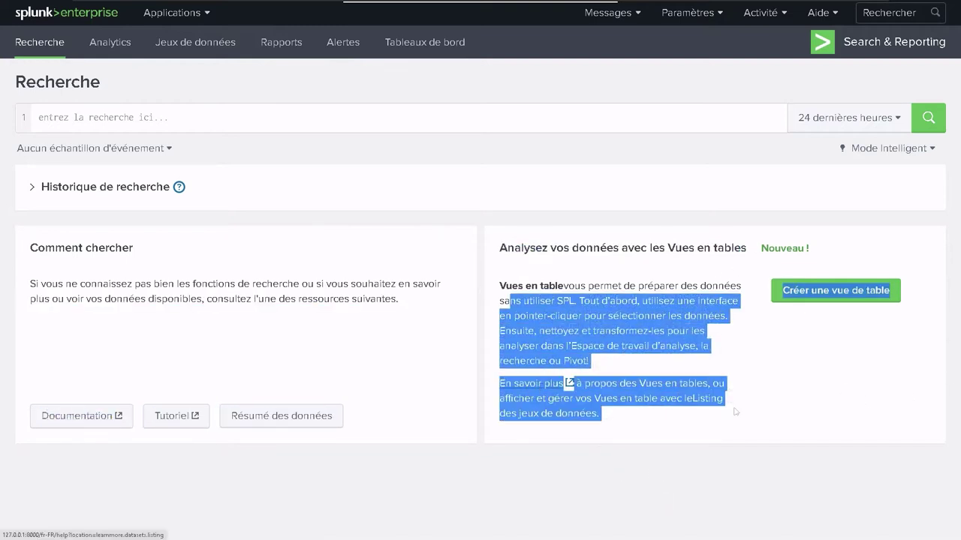
{"action": "left_click", "coordinate": [529, 391]}
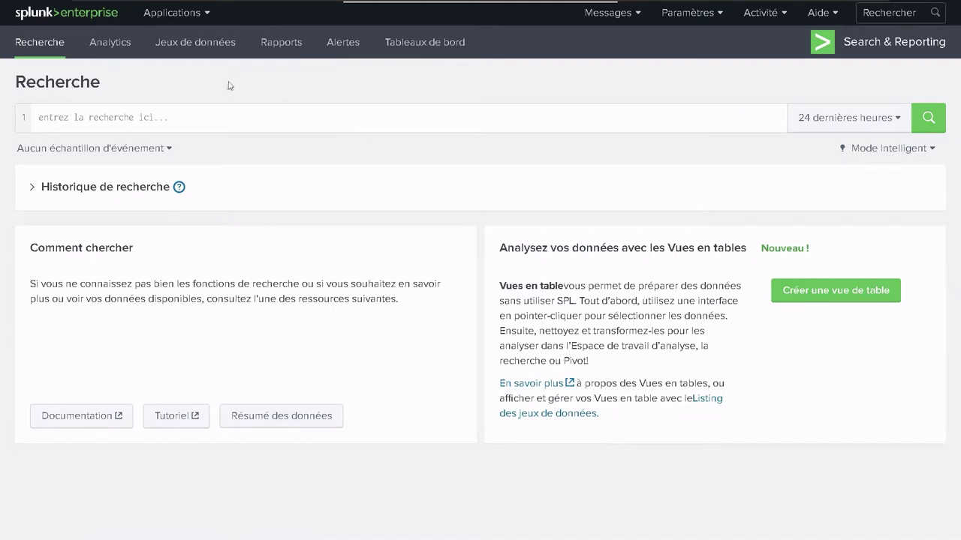
{"action": "left_click", "coordinate": [831, 13]}
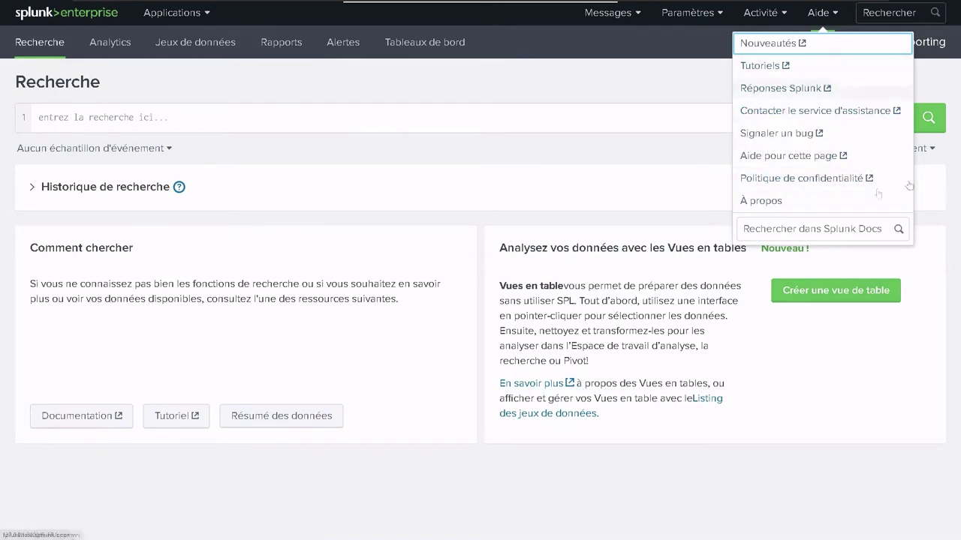
Open Tutoriels in a new tab, then return to the Splunk tab.
{"action": "right_click", "coordinate": [756, 70]}
{"action": "left_click", "coordinate": [759, 72]}
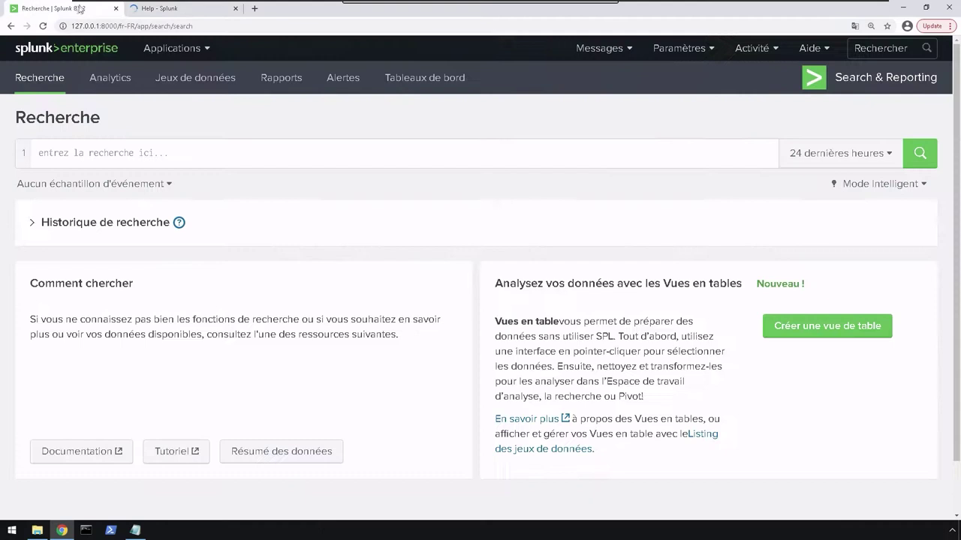
{"action": "left_click", "coordinate": [81, 8]}
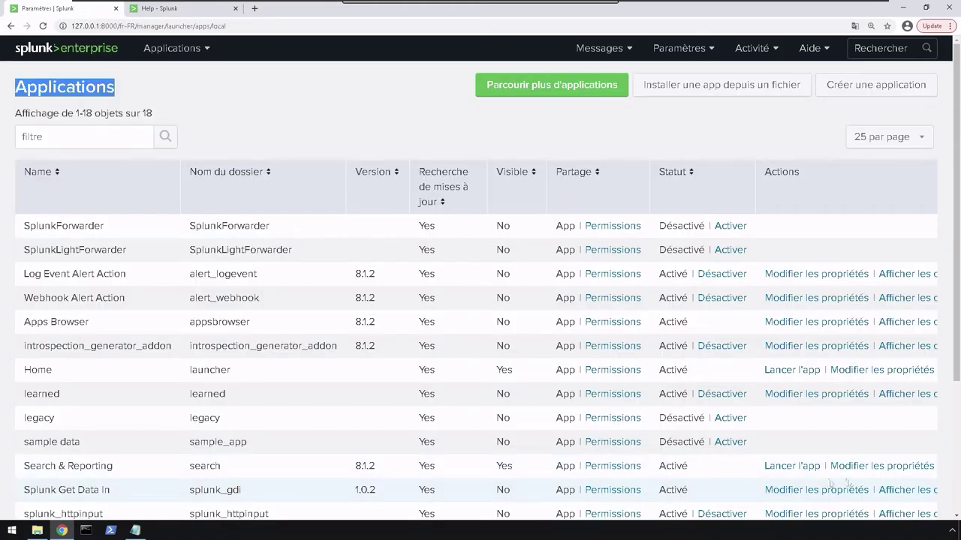
In the Search & Reporting app properties, replace 'Search' in the Name field with 'Recherche'.
{"action": "left_click", "coordinate": [895, 467]}
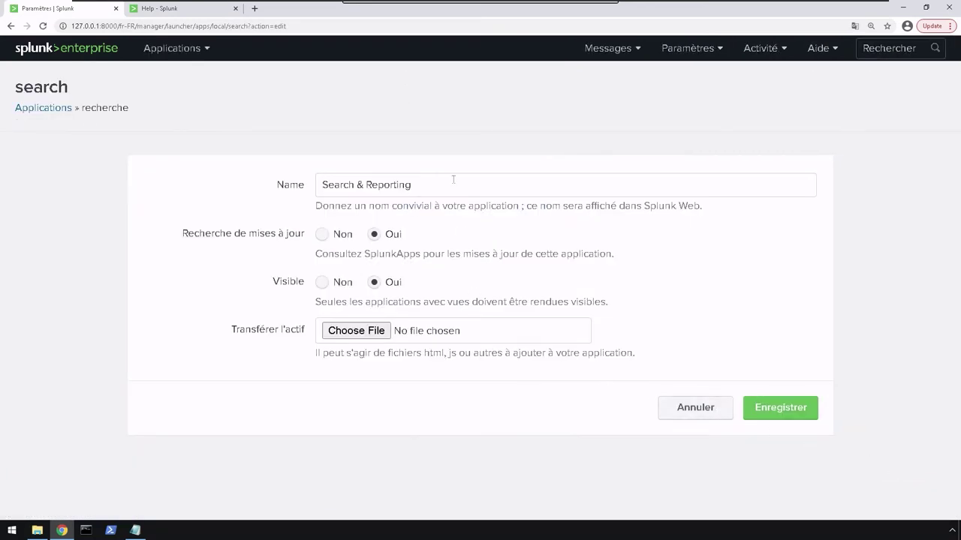
{"action": "left_click", "coordinate": [453, 181]}
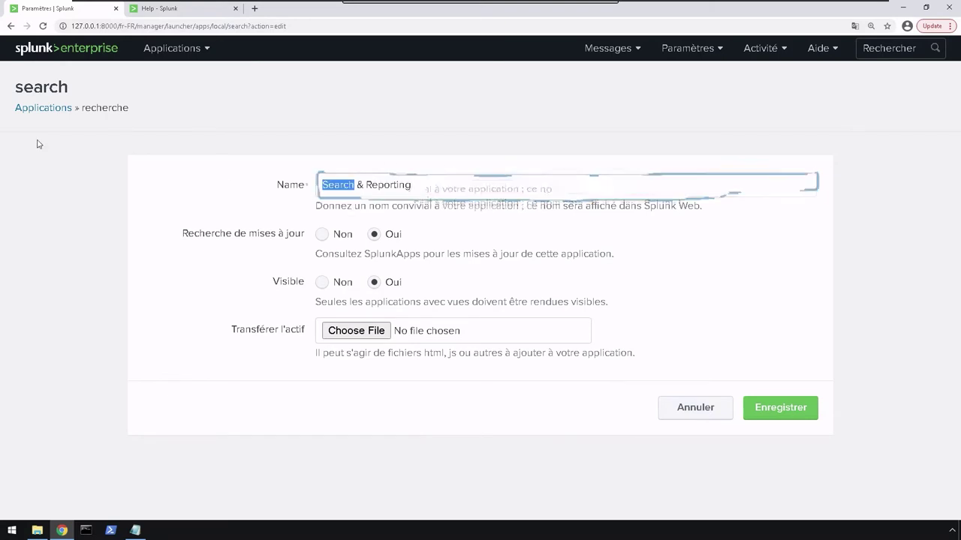
{"action": "type", "text": "Recher"}
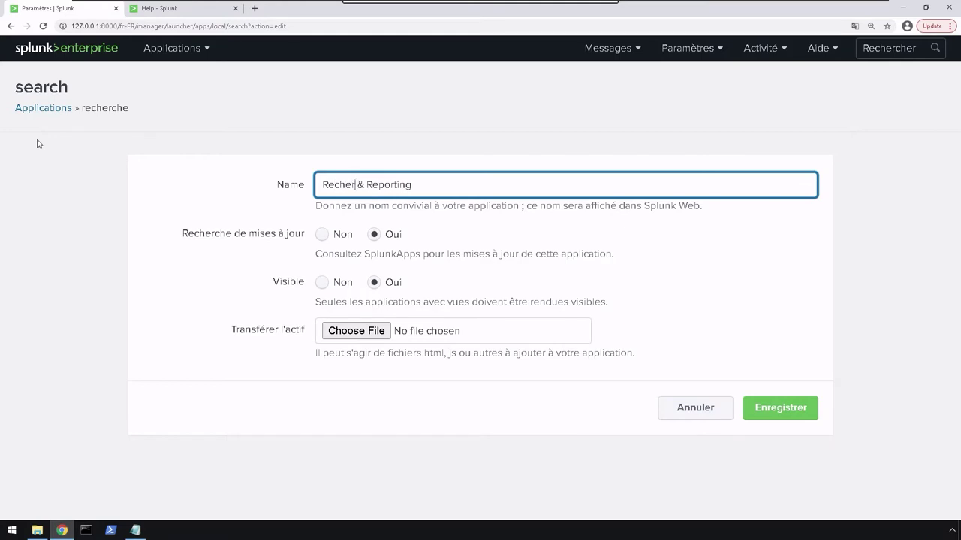
{"action": "type", "text": "che"}
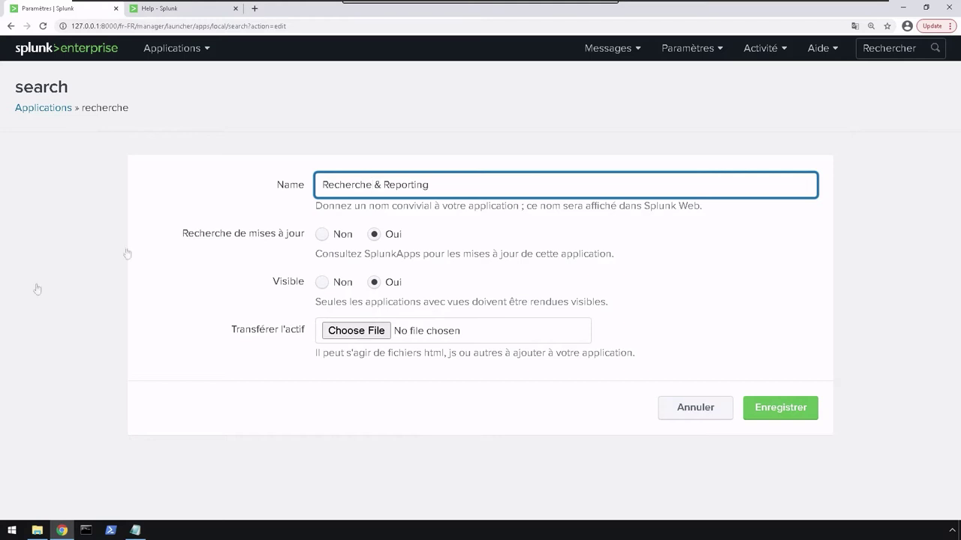
{"action": "left_click", "coordinate": [253, 9]}
Paste the Linux user-prefs.conf path into the new tab, then go back to the Splunk Applications tab.
{"action": "type", "text": "C:\\Program Files\\Splunk\\etc\\apps\\user-prefs\\default\\user-prefs.conf"}
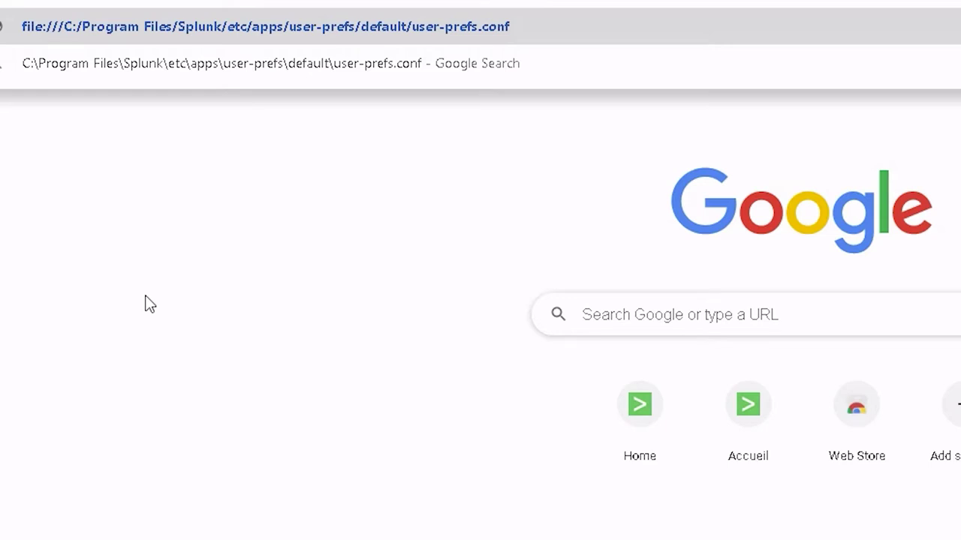
{"action": "type", "text": "/opt/splunk/etc/apps/user-pref/default/user-prefs.conf"}
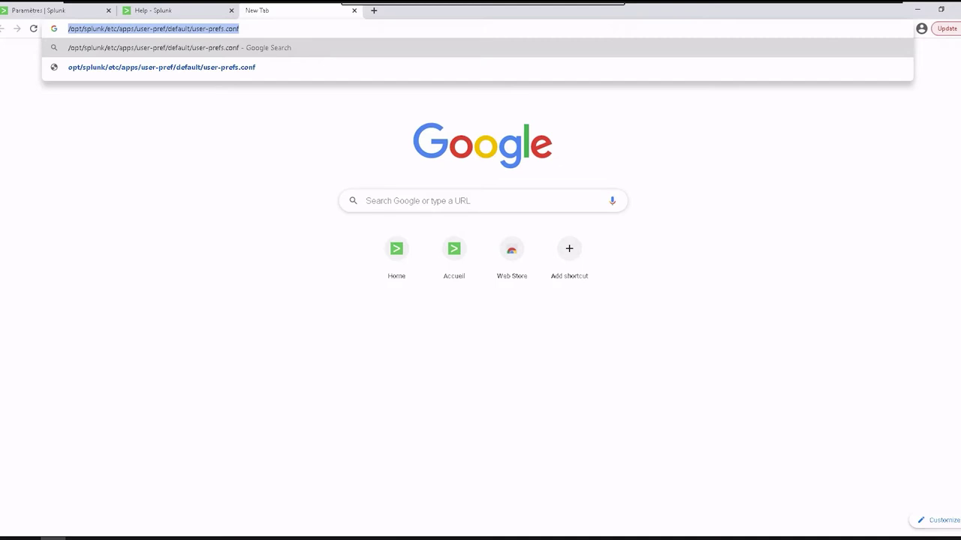
{"action": "key", "text": "ctrl+1"}
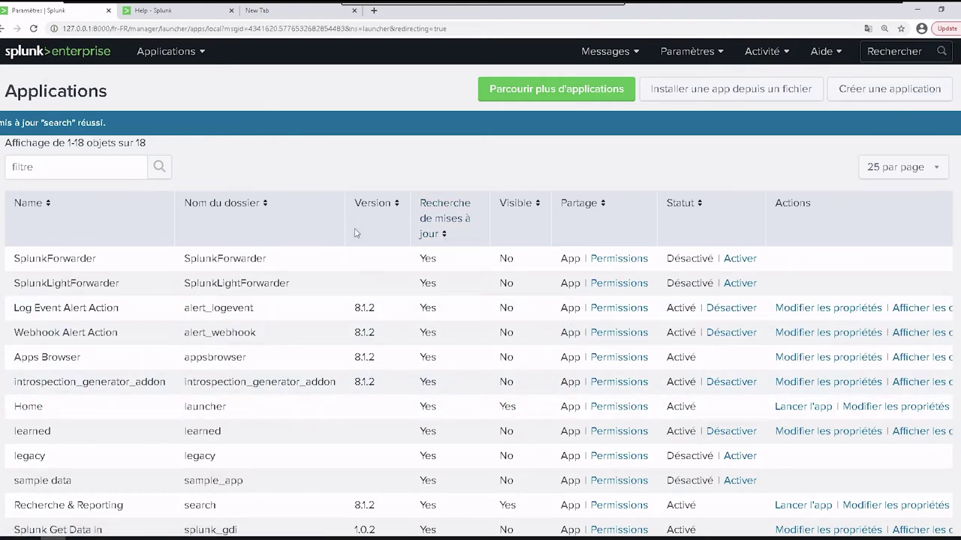
{"action": "key", "text": "ctrl+minus"}
{"action": "right_click", "coordinate": [366, 165]}
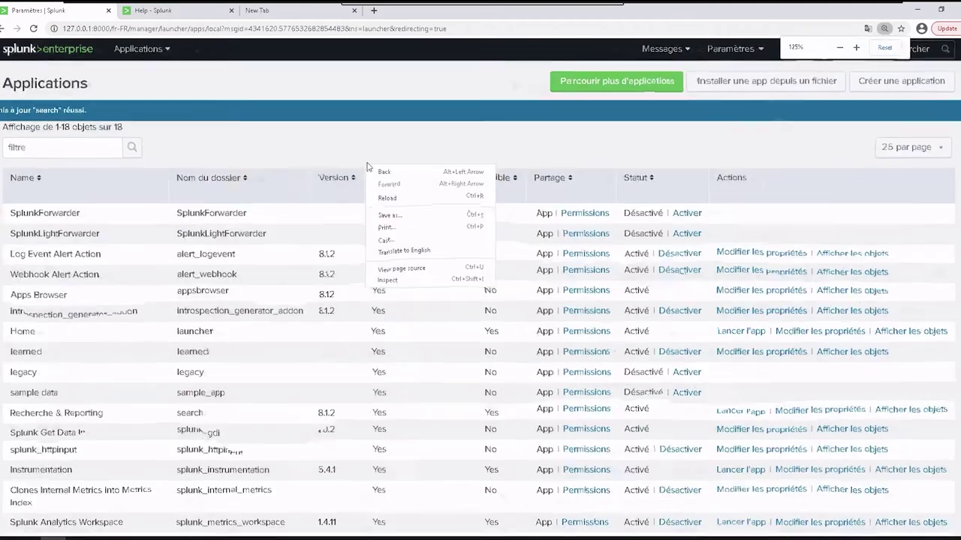
{"action": "left_click", "coordinate": [249, 144]}
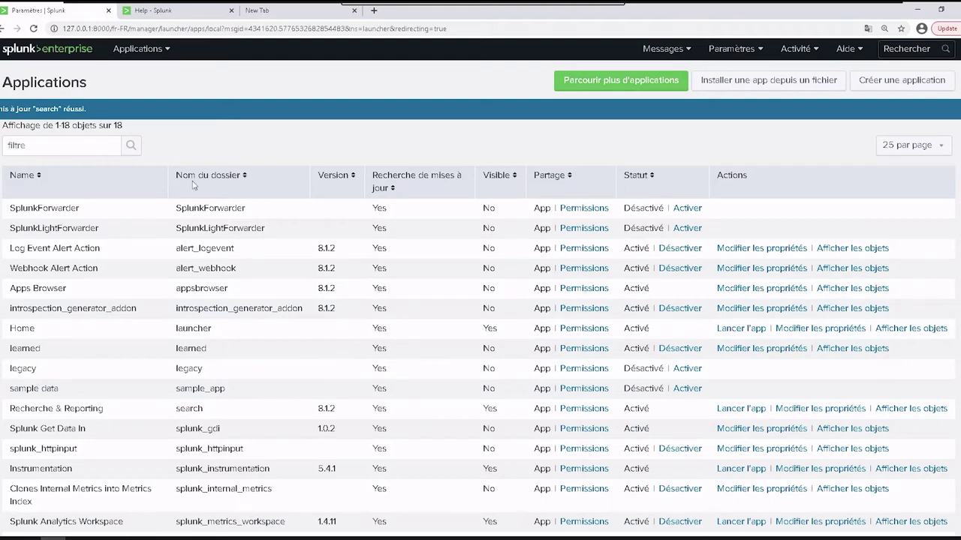
{"action": "scroll", "coordinate": [304, 180], "scroll_direction": "down", "scroll_amount": 1}
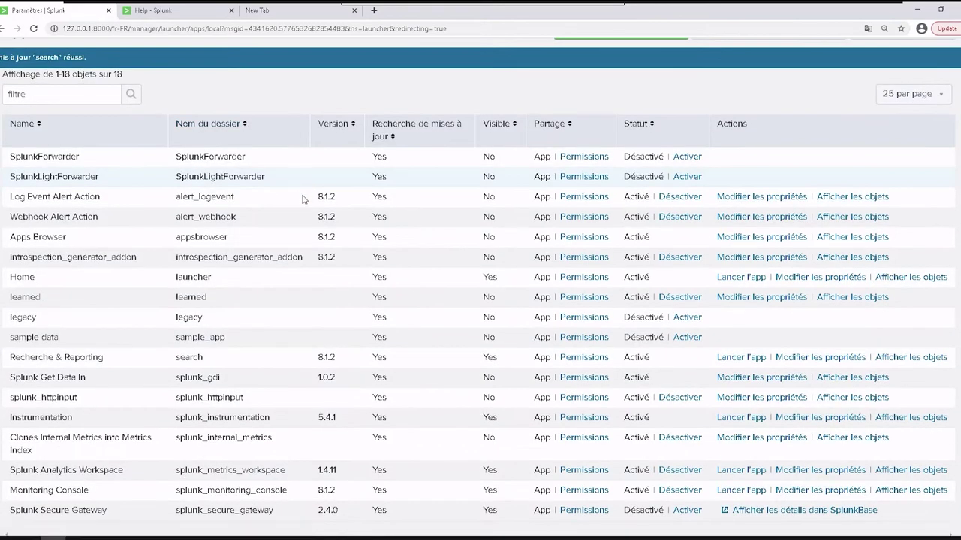
{"action": "scroll", "coordinate": [307, 200], "scroll_direction": "down", "scroll_amount": 1}
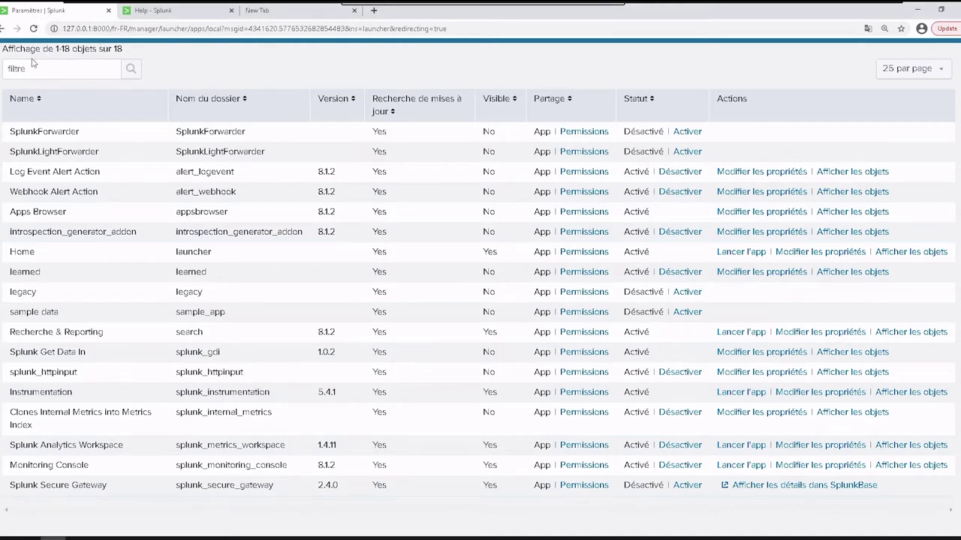
{"action": "scroll", "coordinate": [375, 225], "scroll_direction": "up", "scroll_amount": 2}
Upload splunk-add-on-for-microsoft-sysmon_1062.tgz from the Desktop through 'Installer une app depuis un fichier'.
{"action": "left_click", "coordinate": [769, 60]}
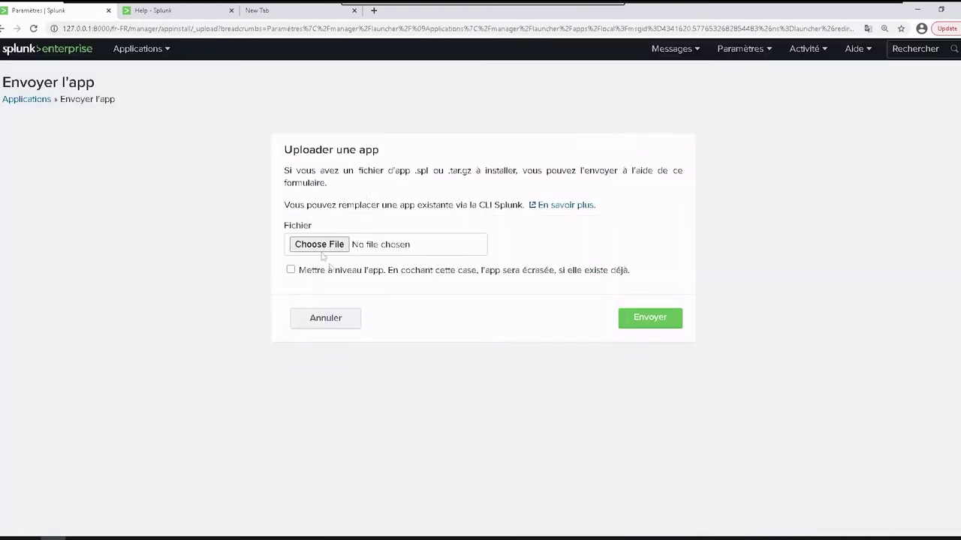
{"action": "left_click", "coordinate": [321, 245]}
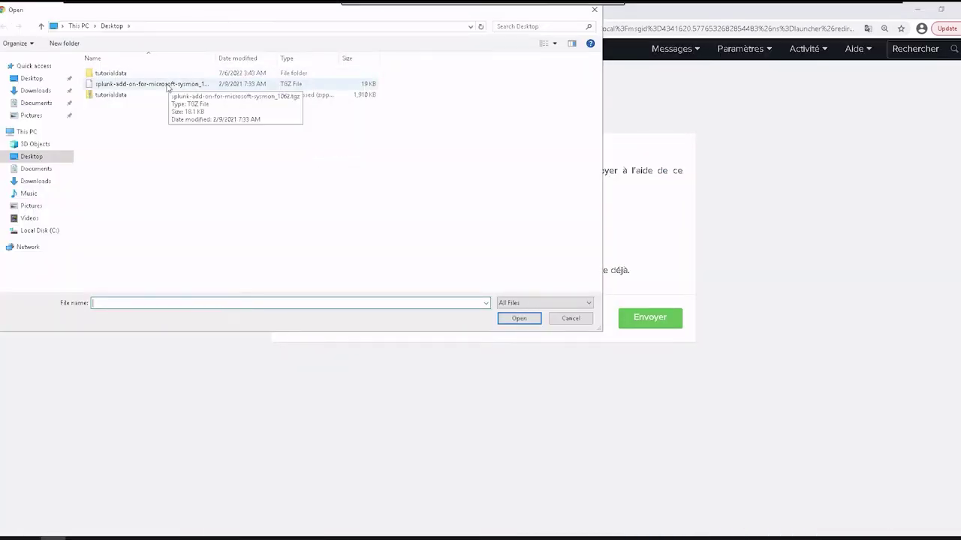
{"action": "left_click", "coordinate": [167, 85]}
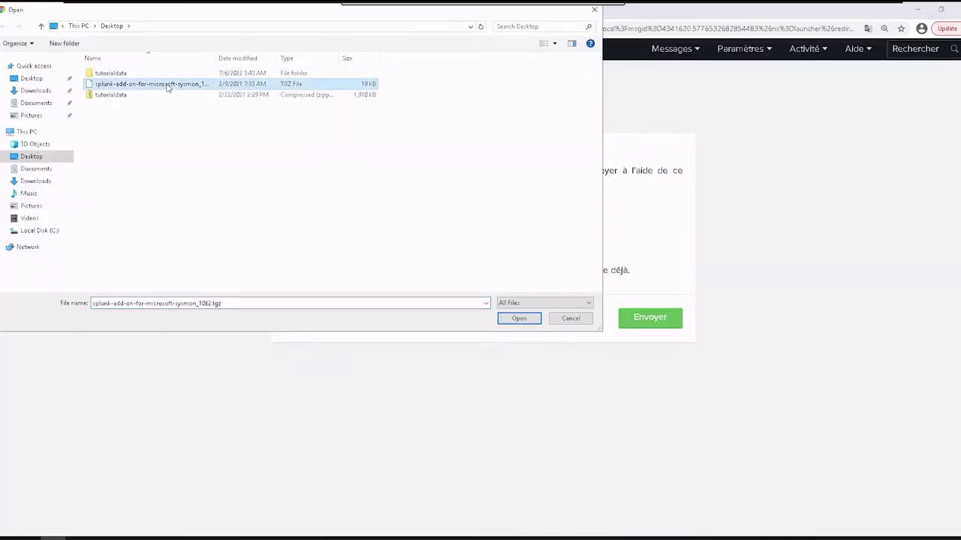
{"action": "double_click", "coordinate": [167, 85]}
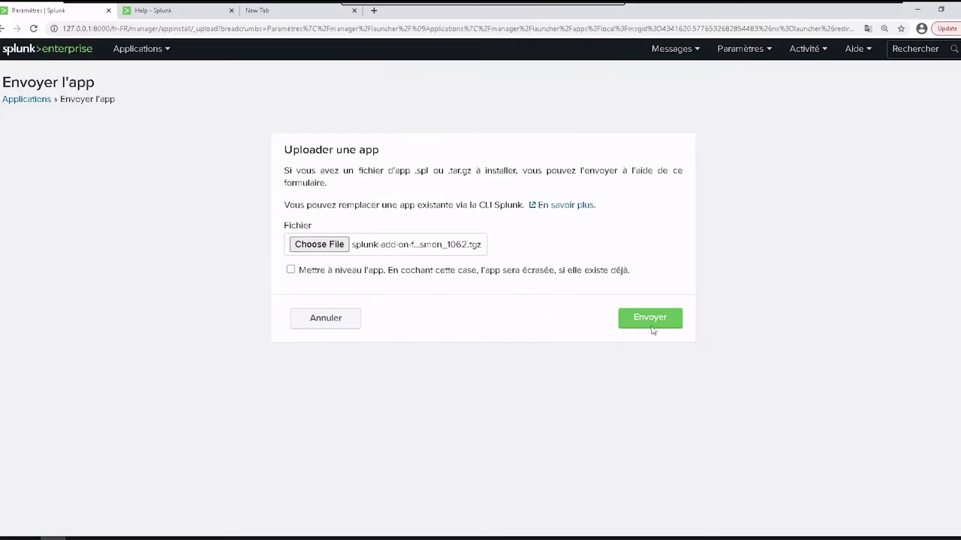
{"action": "left_click", "coordinate": [651, 321]}
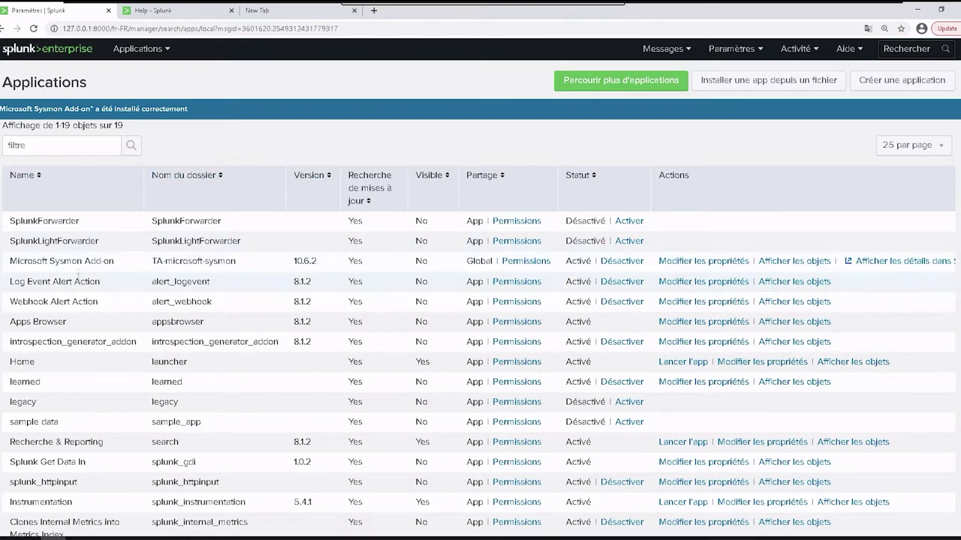
Review the Sysmon add-on's permissions without changing them, then open its Splunkbase details.
{"action": "left_click_drag", "start_coordinate": [3, 261], "coordinate": [238, 262]}
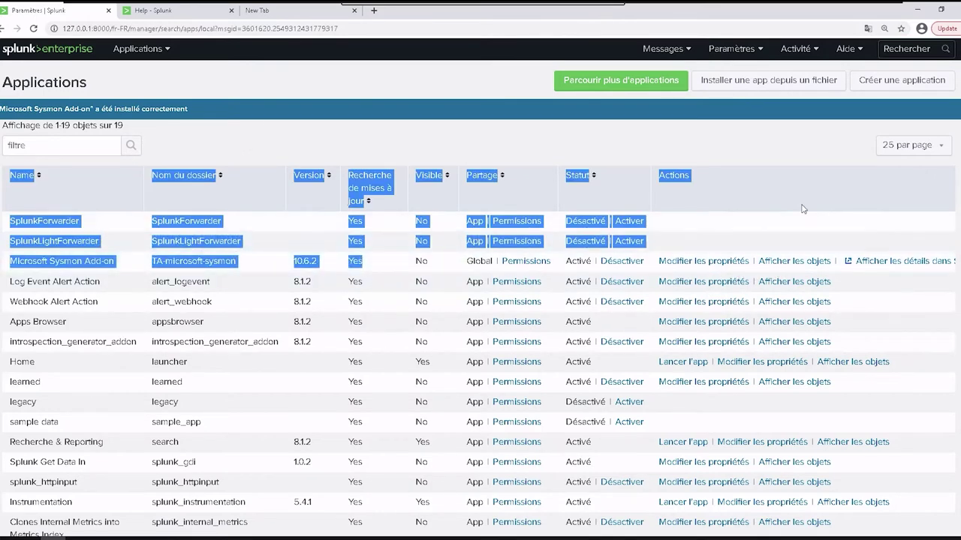
{"action": "left_click", "coordinate": [561, 270]}
{"action": "left_click", "coordinate": [542, 262]}
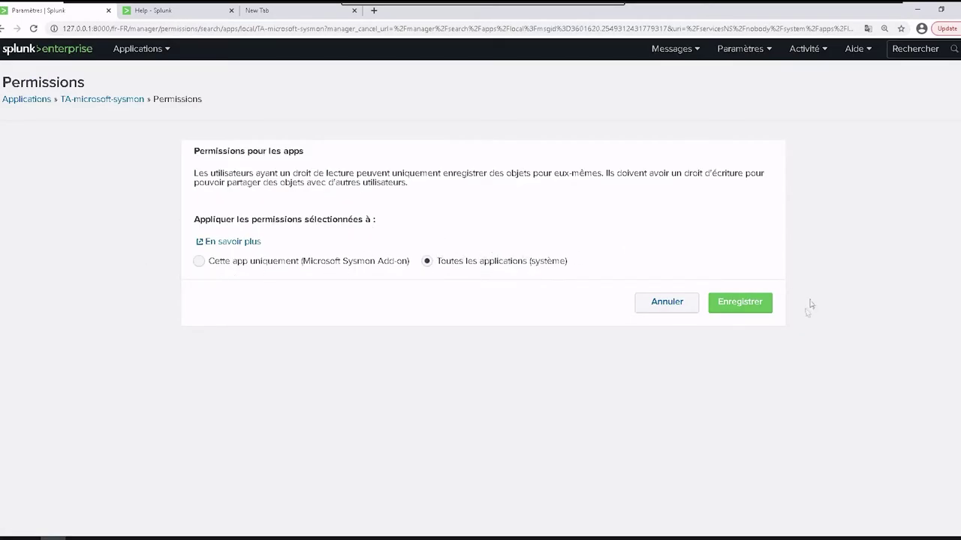
{"action": "left_click", "coordinate": [674, 308]}
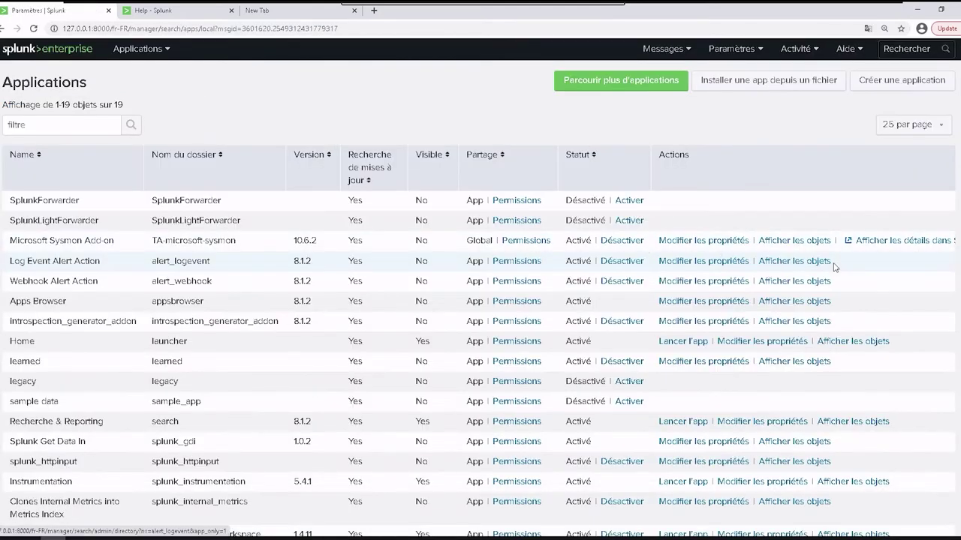
{"action": "left_click", "coordinate": [950, 247]}
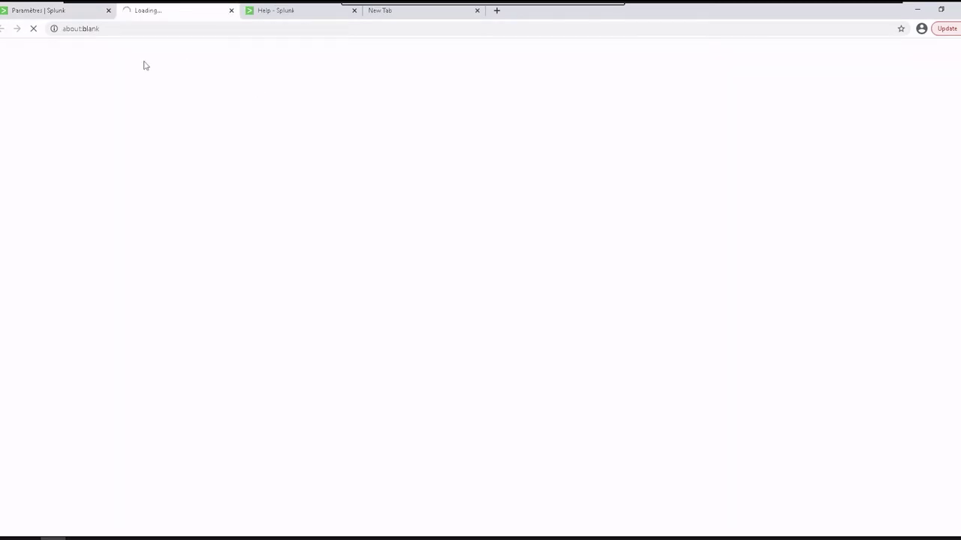
Back on the Paramètres tab, show the Sysmon add-on's objects and note the total of 73.
{"action": "left_click", "coordinate": [59, 10]}
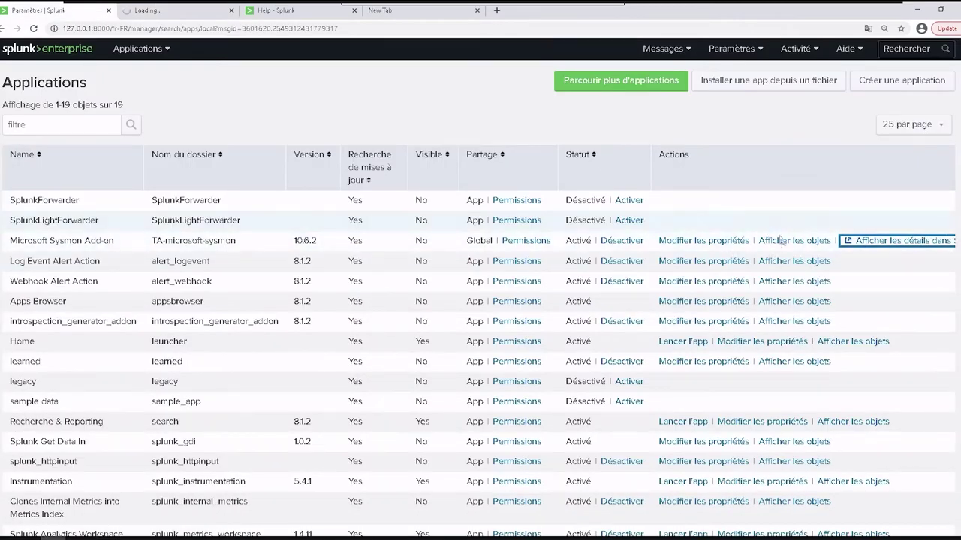
{"action": "left_click", "coordinate": [777, 240]}
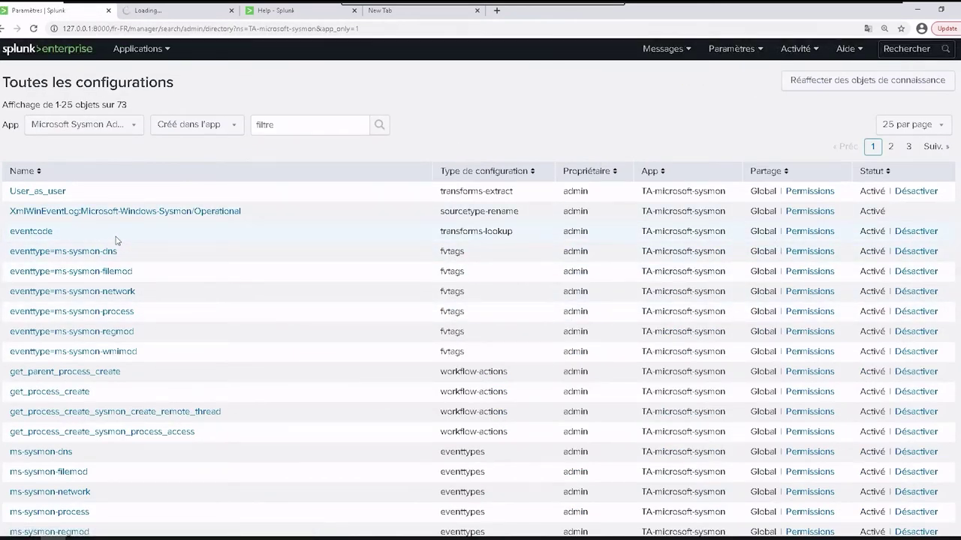
{"action": "left_click_drag", "start_coordinate": [129, 105], "coordinate": [112, 106]}
{"action": "scroll", "coordinate": [167, 478], "scroll_direction": "down", "scroll_amount": 1}
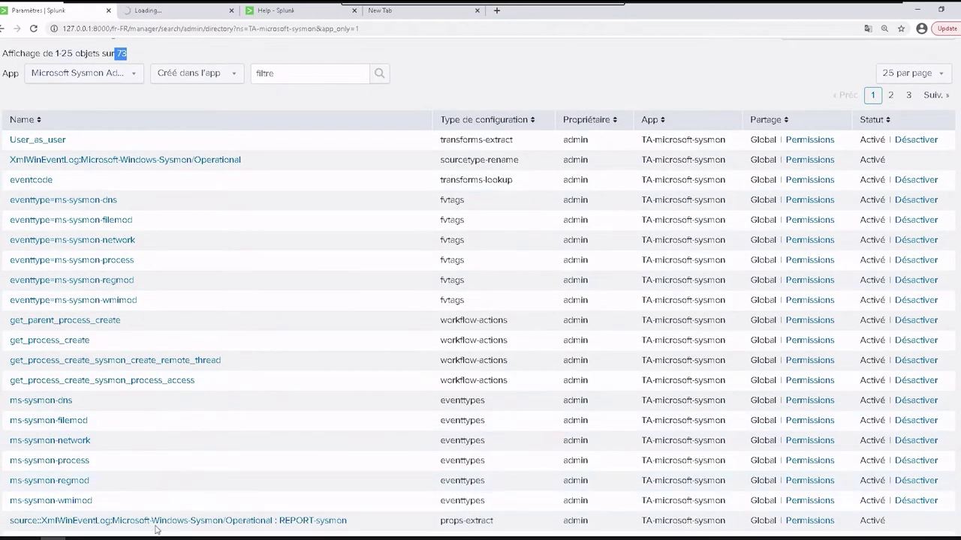
{"action": "scroll", "coordinate": [242, 458], "scroll_direction": "up", "scroll_amount": 1}
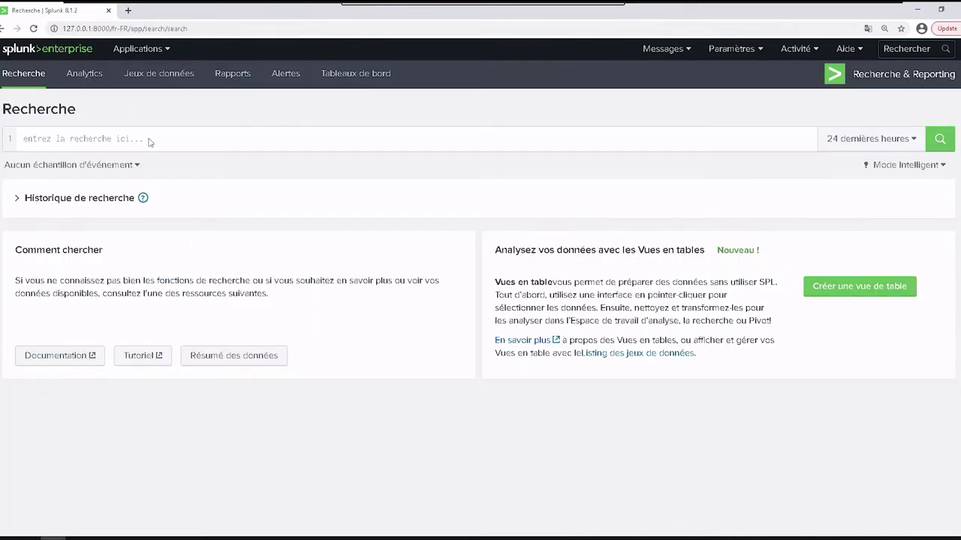
From the home page, reopen the Applications list and check Sysmon's folder TA-microsoft-sysmon and version 10.6.2.
{"action": "left_click", "coordinate": [75, 54]}
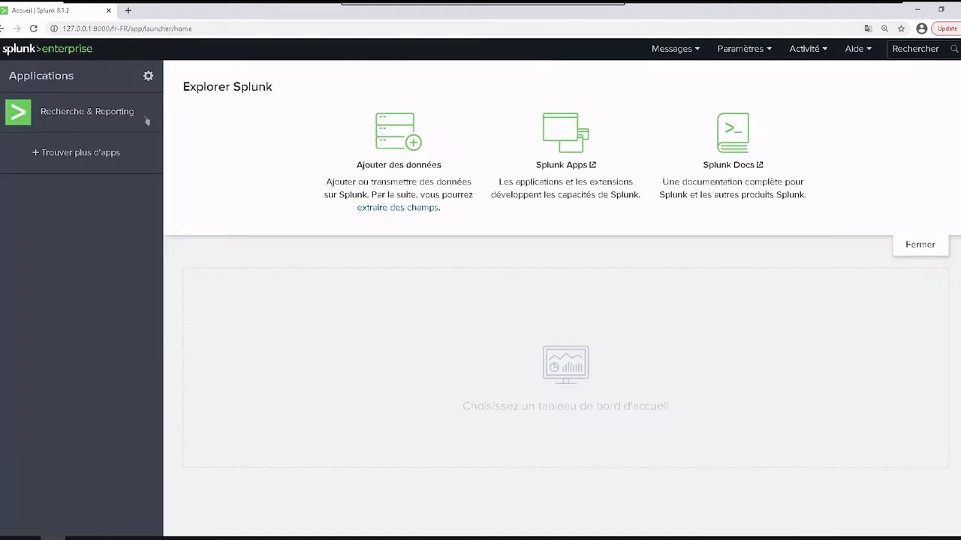
{"action": "left_click", "coordinate": [154, 77]}
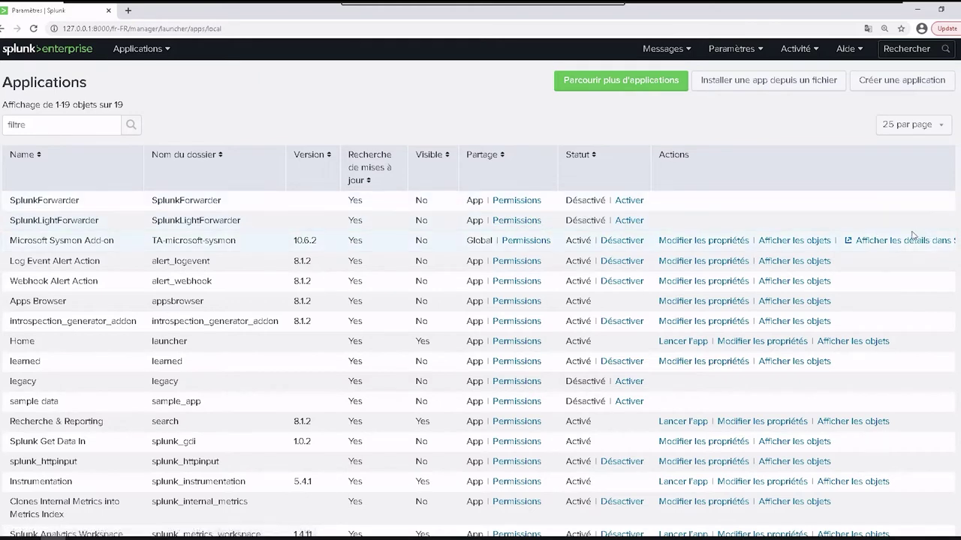
{"action": "left_click_drag", "start_coordinate": [237, 240], "coordinate": [154, 252]}
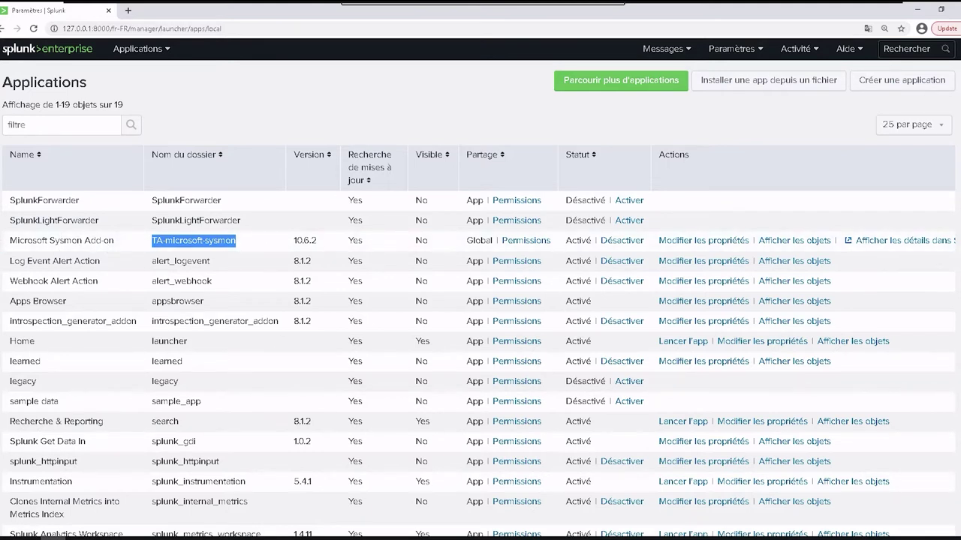
{"action": "right_click", "coordinate": [3, 254]}
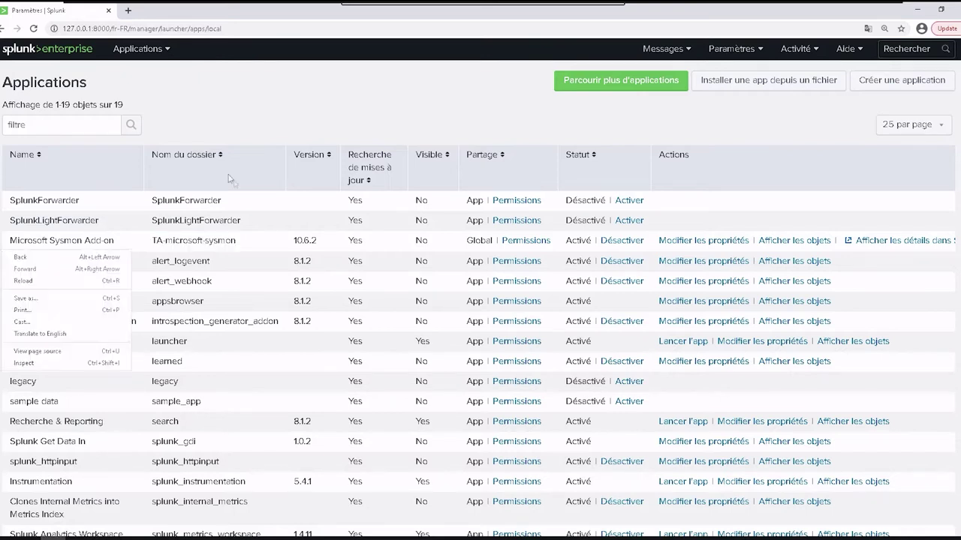
{"action": "left_click", "coordinate": [232, 247]}
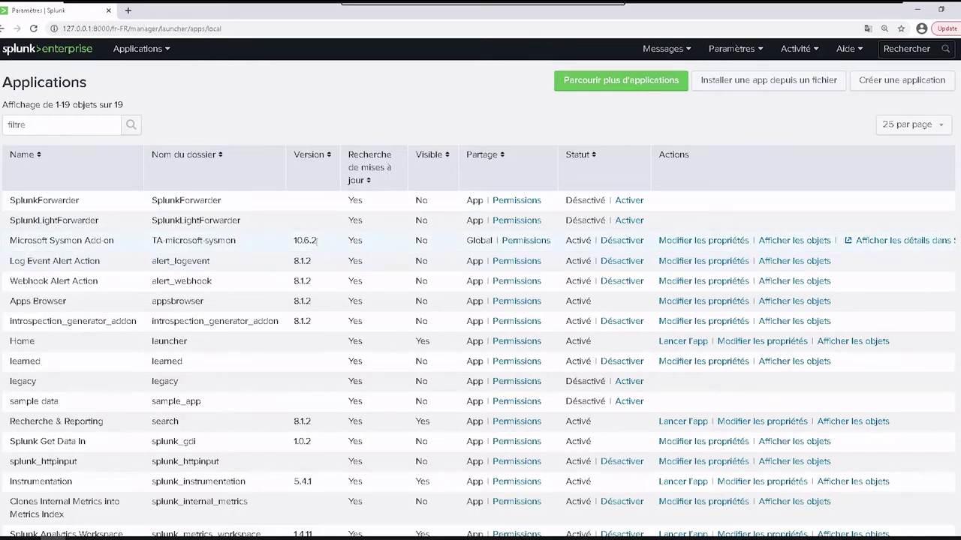
{"action": "left_click_drag", "start_coordinate": [317, 241], "coordinate": [292, 243]}
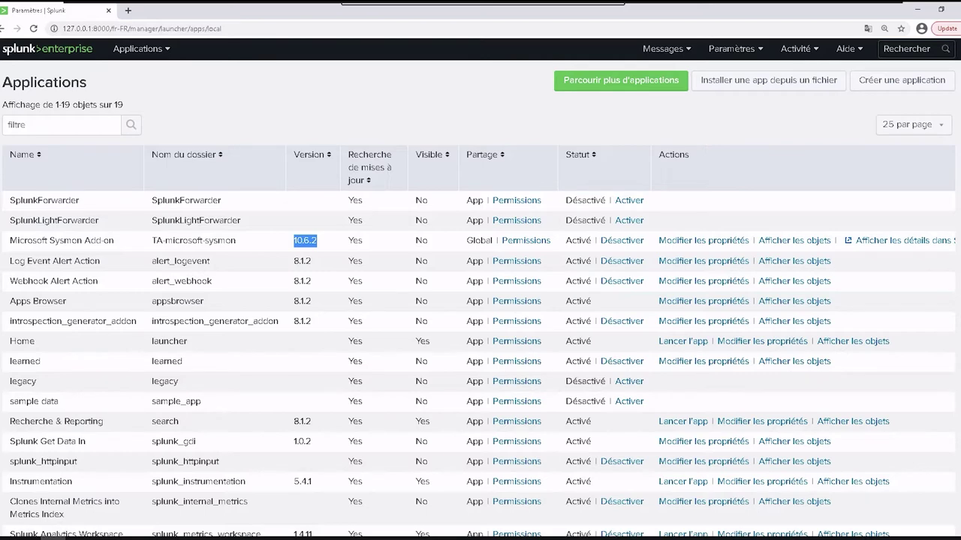
Return to the Splunk home page and open 'Ajouter des données'.
{"action": "left_click", "coordinate": [80, 53]}
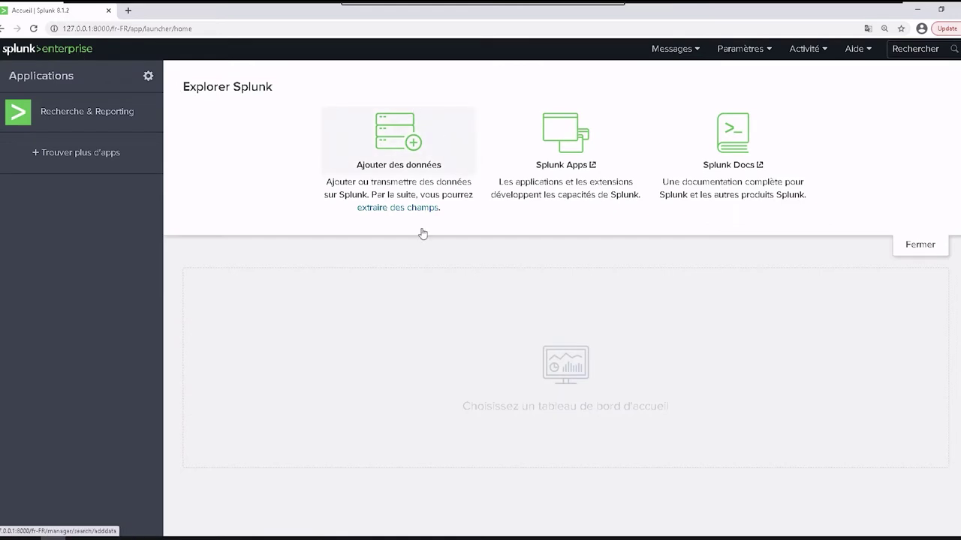
{"action": "left_click", "coordinate": [394, 155]}
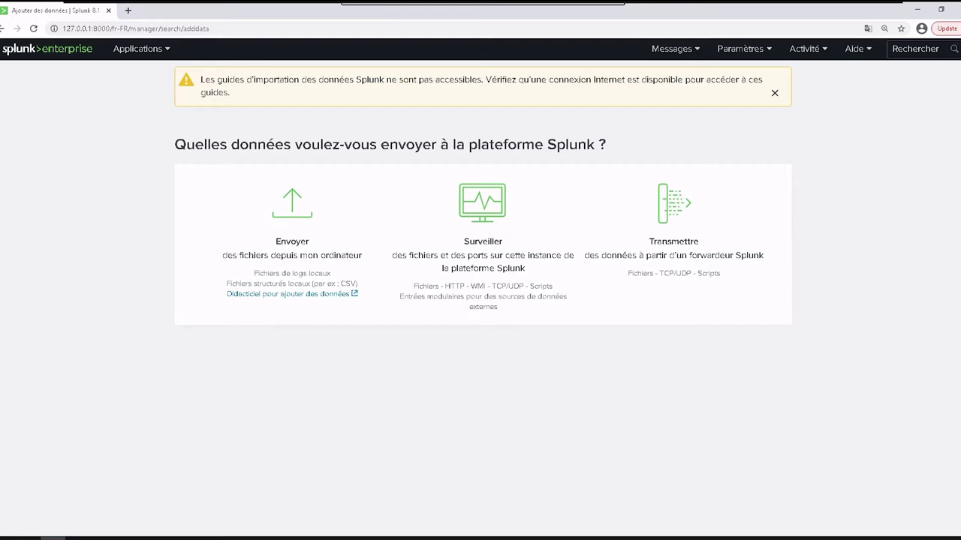
Under Surveiller, choose local event logs as the source and add the Application log.
{"action": "left_click", "coordinate": [467, 214]}
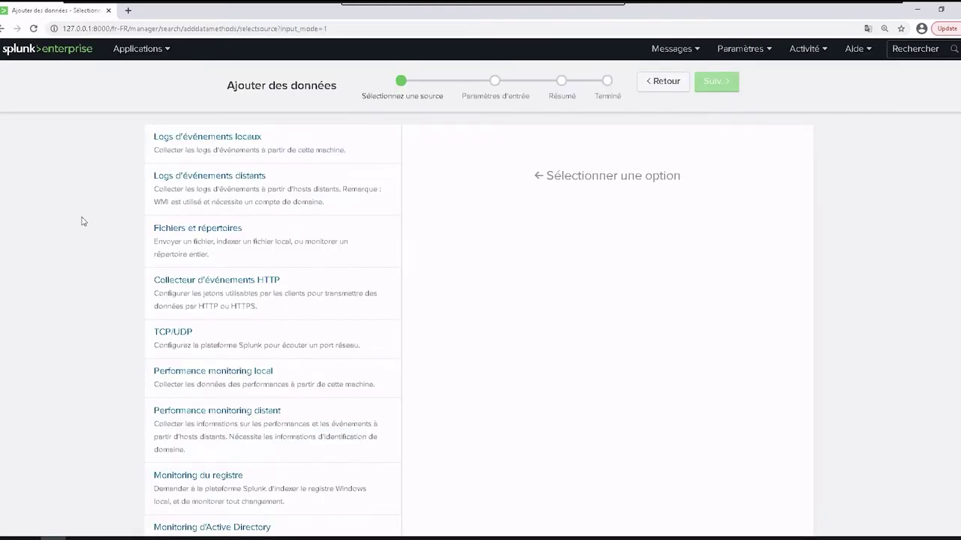
{"action": "left_click", "coordinate": [205, 136]}
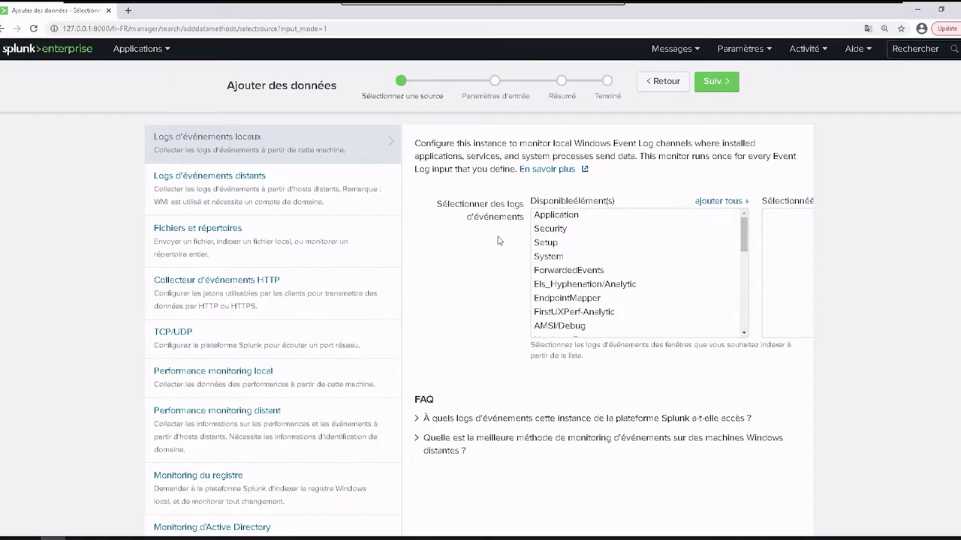
{"action": "left_click", "coordinate": [595, 218]}
{"action": "scroll", "coordinate": [601, 232], "scroll_direction": "down", "scroll_amount": 1}
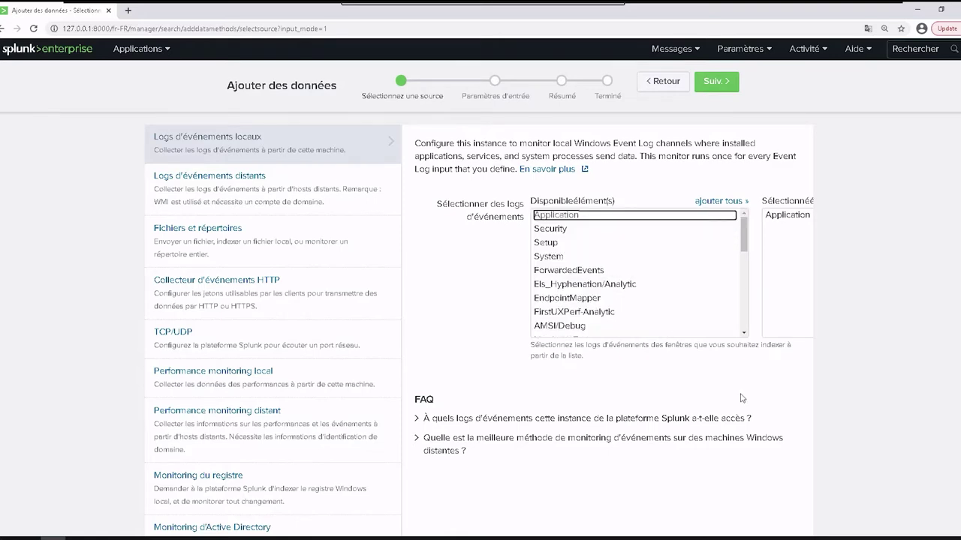
{"action": "key", "text": "ctrl+minus"}
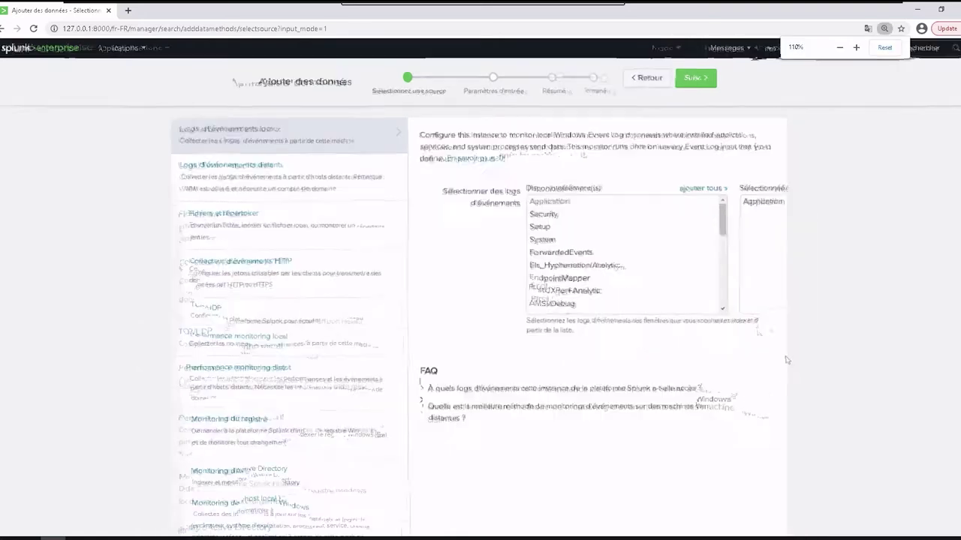
{"action": "key", "text": "ctrl+plus"}
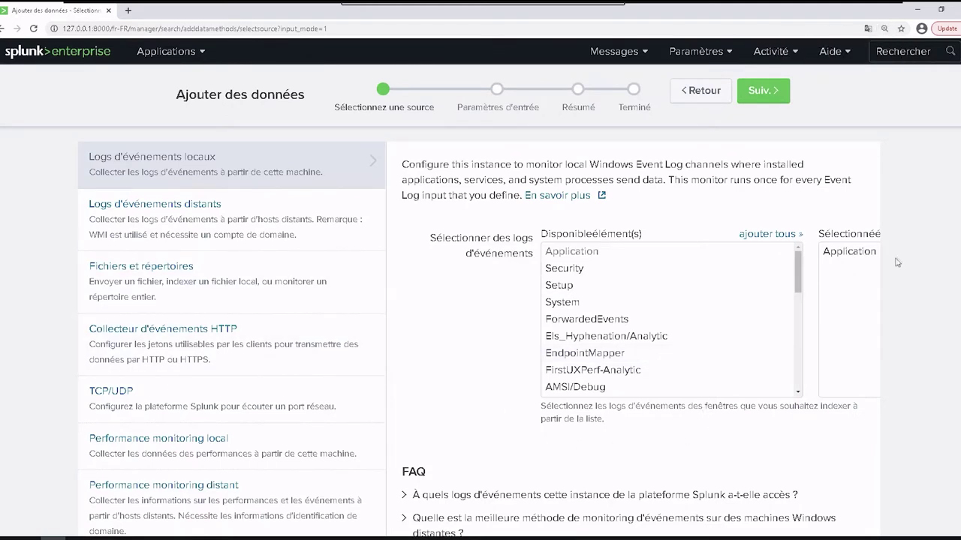
Add the System and FirstUXPerf-Analytic logs, removing the accidentally added Els_Hyphenation/Analytic.
{"action": "left_click", "coordinate": [614, 301]}
{"action": "left_click", "coordinate": [606, 336]}
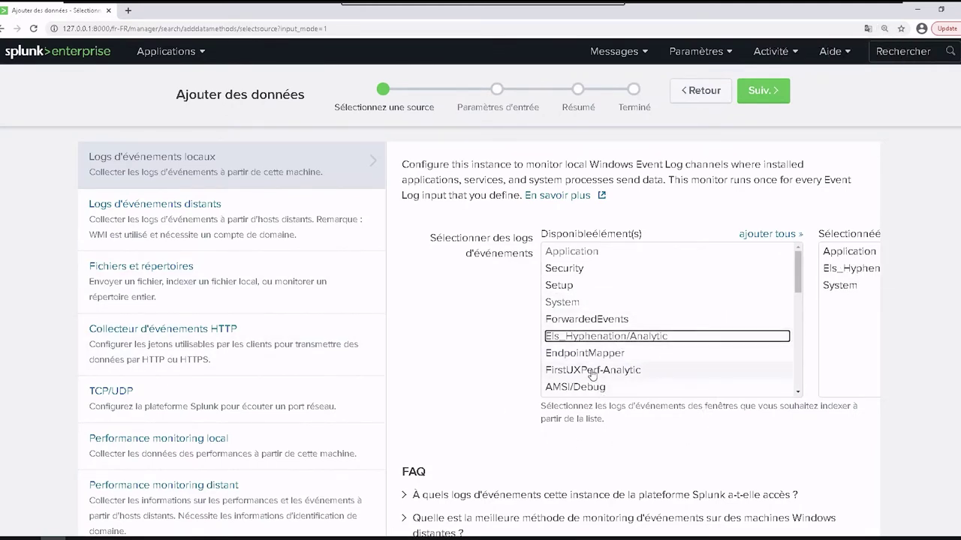
{"action": "left_click", "coordinate": [593, 370]}
{"action": "left_click", "coordinate": [609, 337]}
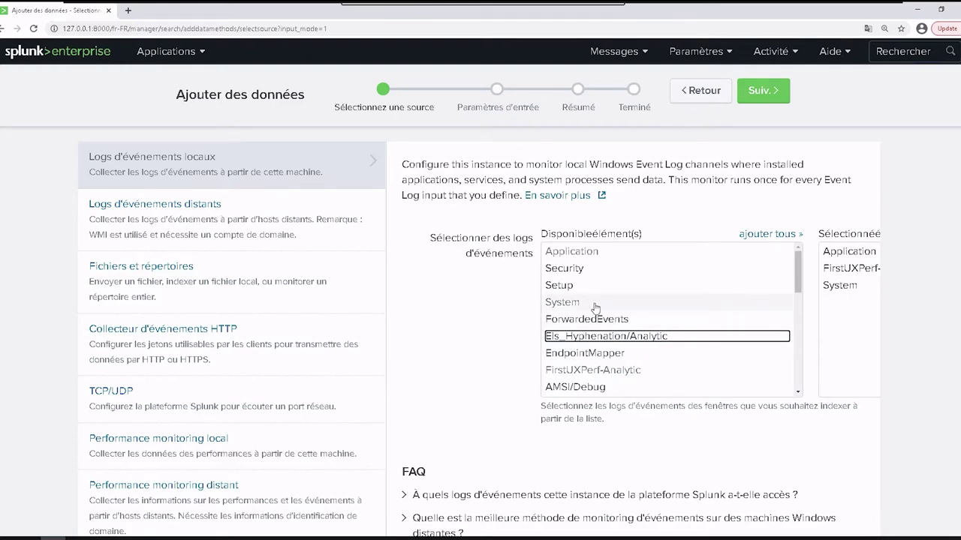
Go to Paramètres > Entrées de données and open localhost's 'Collecte des logs d'événements en local' settings.
{"action": "left_click", "coordinate": [704, 54]}
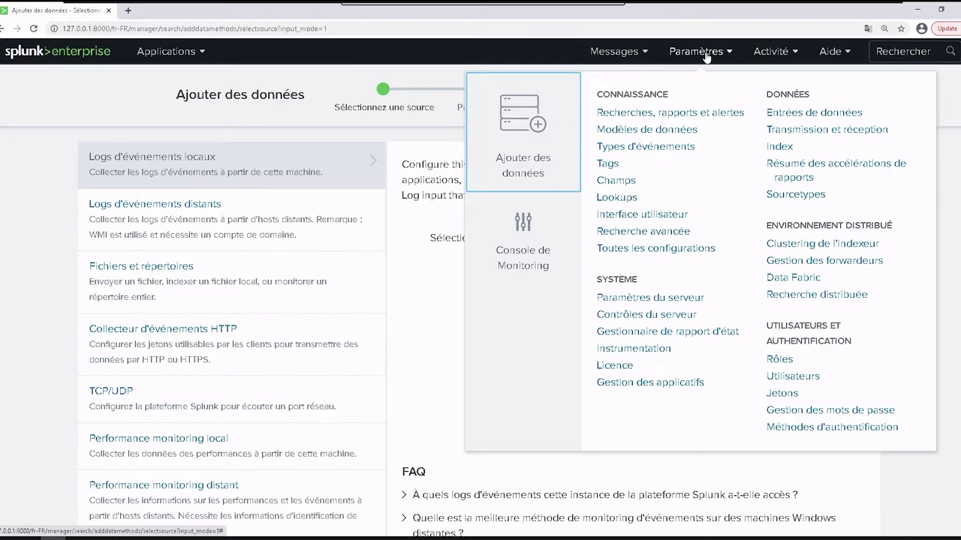
{"action": "left_click", "coordinate": [824, 112]}
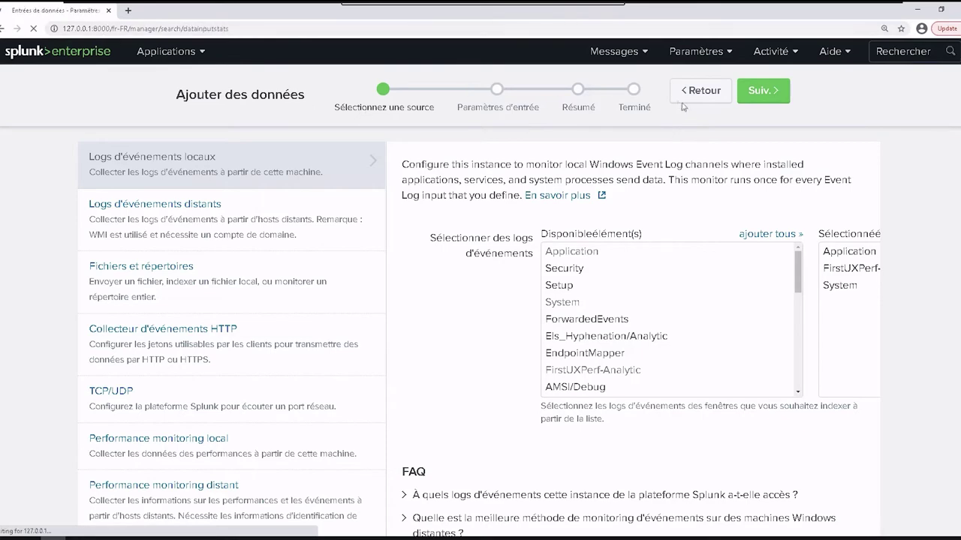
{"action": "right_click", "coordinate": [634, 223]}
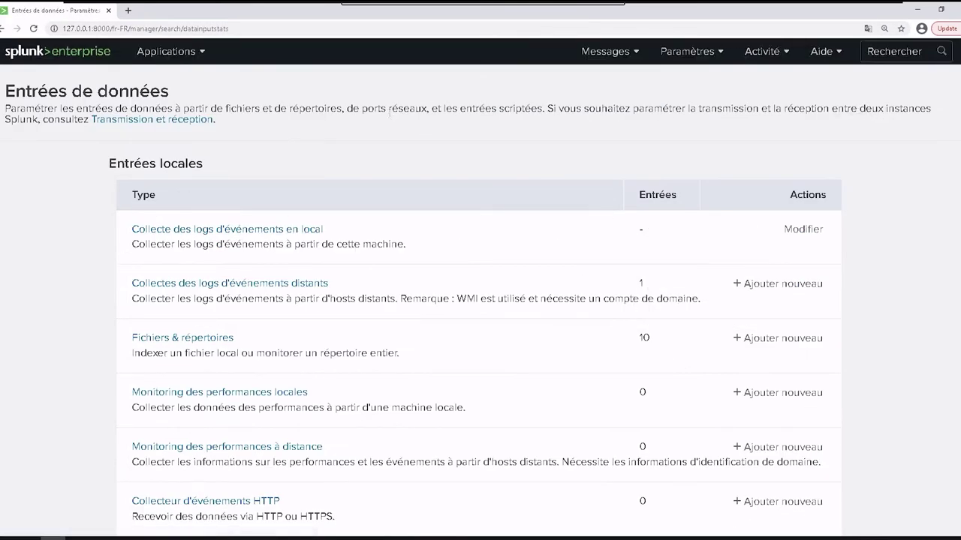
{"action": "left_click", "coordinate": [240, 230]}
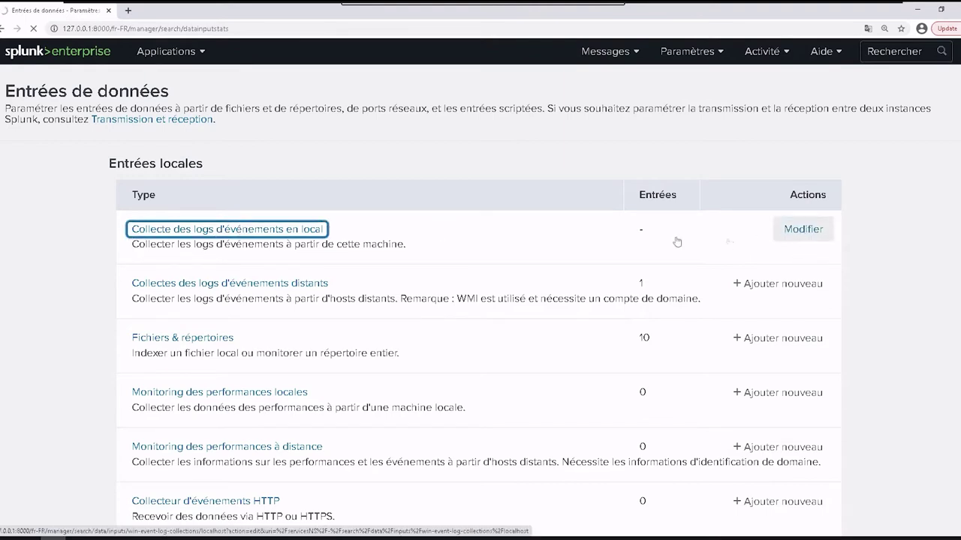
{"action": "key", "text": "Tab"}
{"action": "left_click", "coordinate": [286, 229]}
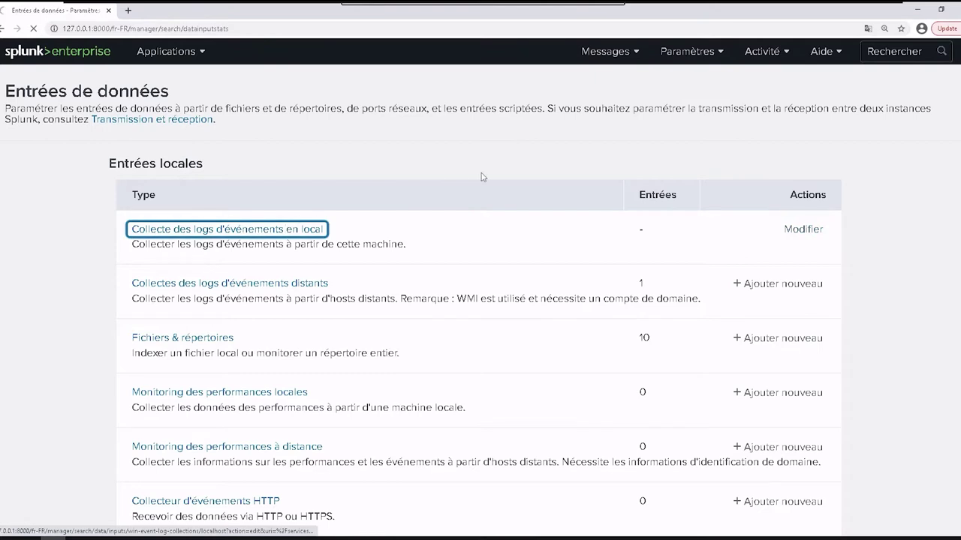
{"action": "scroll", "coordinate": [475, 171], "scroll_direction": "down", "scroll_amount": 1}
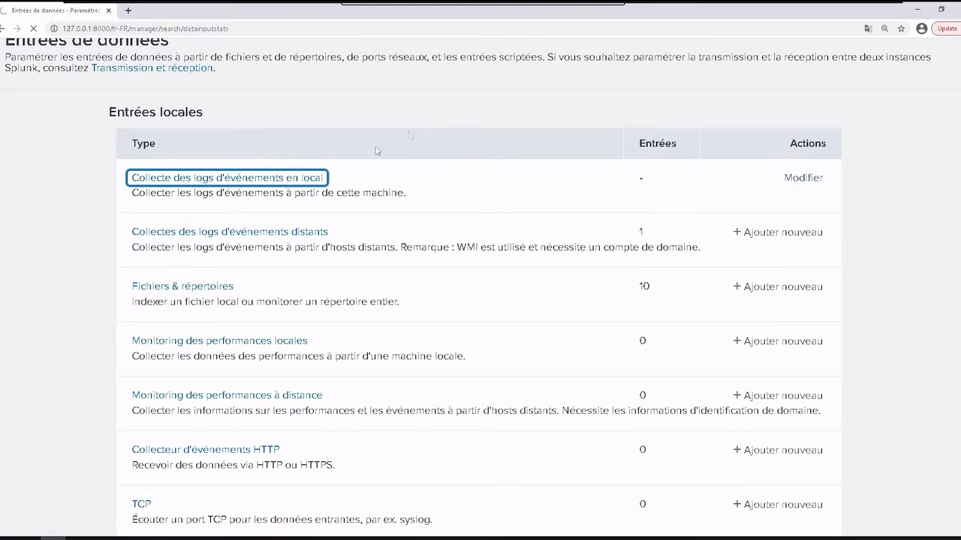
{"action": "left_click", "coordinate": [255, 182]}
{"action": "scroll", "coordinate": [376, 240], "scroll_direction": "down", "scroll_amount": 1}
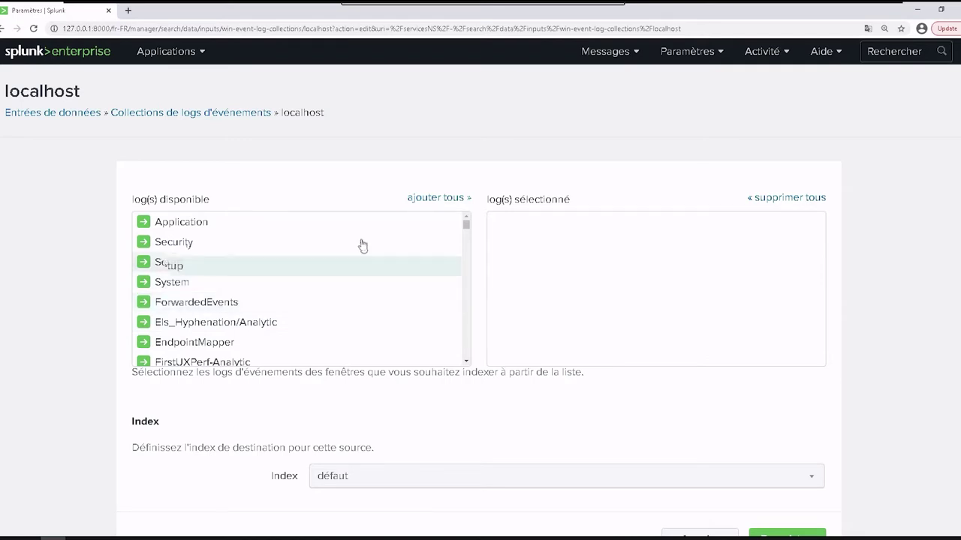
Select all event logs with index défaut and save, which returns a Splunkd timeout error.
{"action": "left_click", "coordinate": [440, 198]}
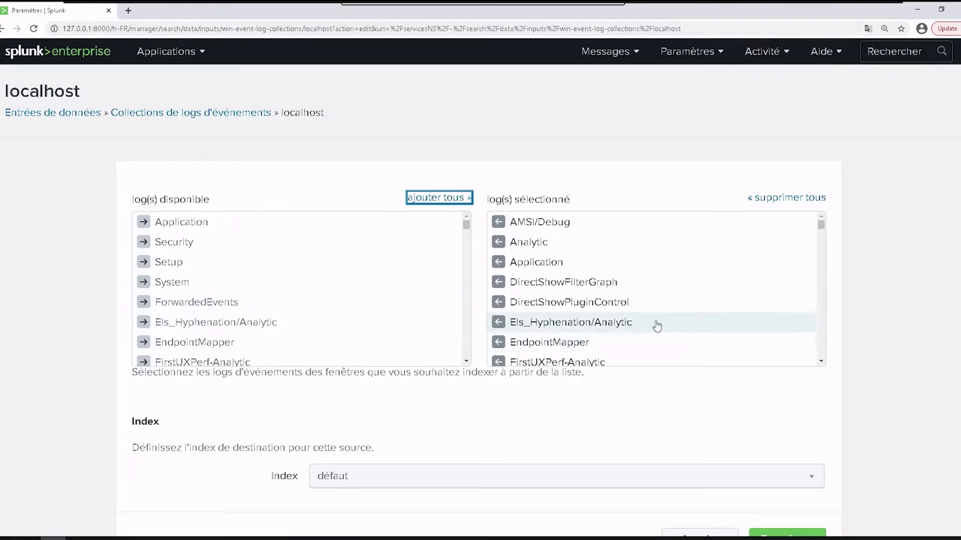
{"action": "left_click", "coordinate": [440, 475]}
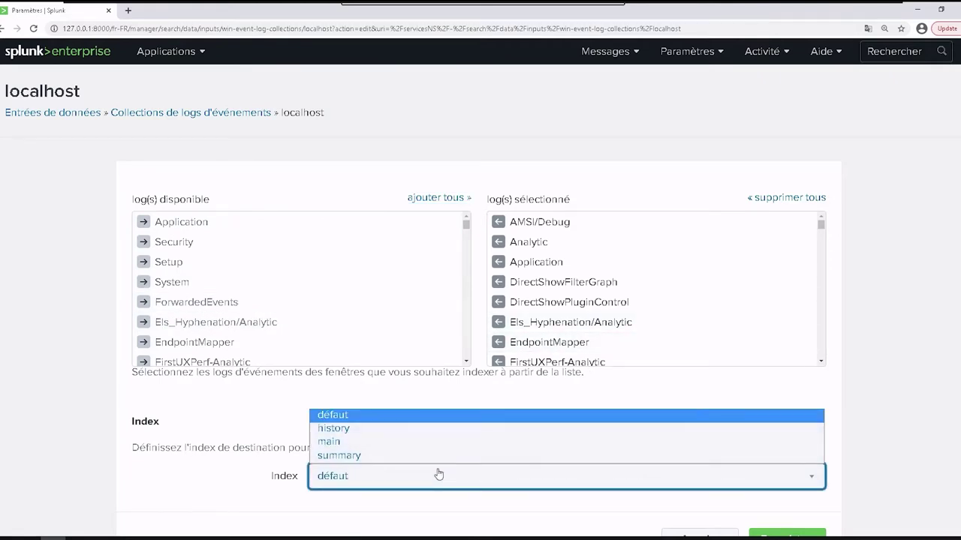
{"action": "left_click", "coordinate": [439, 474]}
{"action": "scroll", "coordinate": [679, 465], "scroll_direction": "down", "scroll_amount": 1}
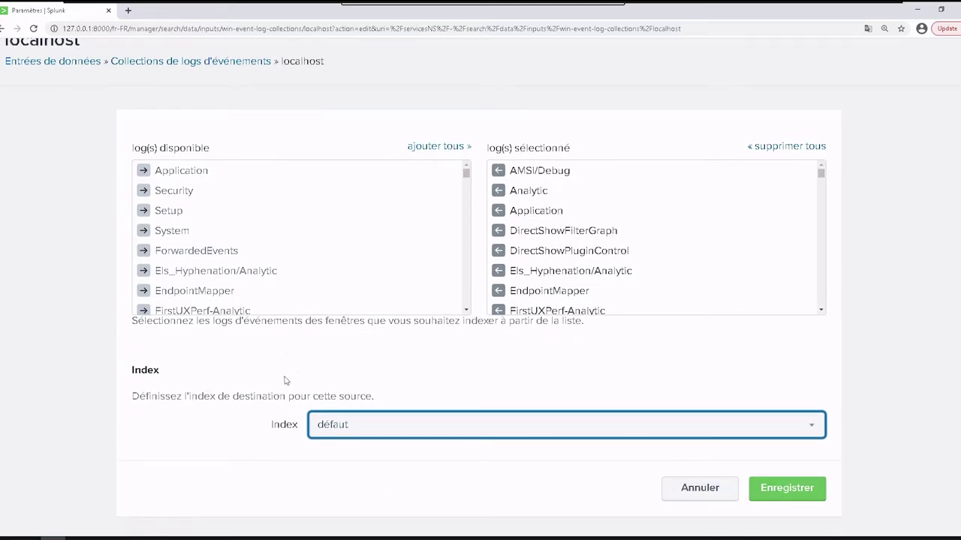
{"action": "left_click", "coordinate": [793, 497]}
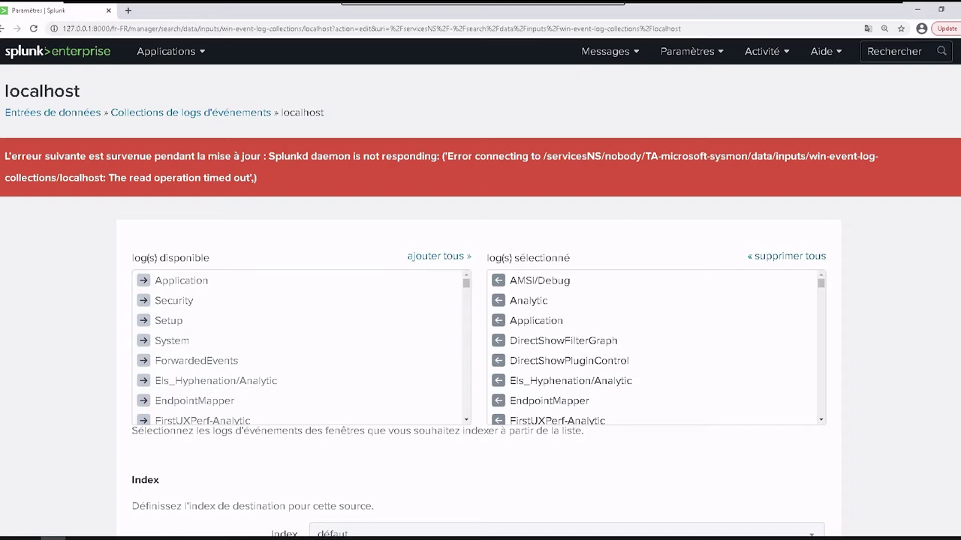
Return to the Splunk home page via the splunk>enterprise logo and reach Ajouter des données.
{"action": "left_click", "coordinate": [102, 56]}
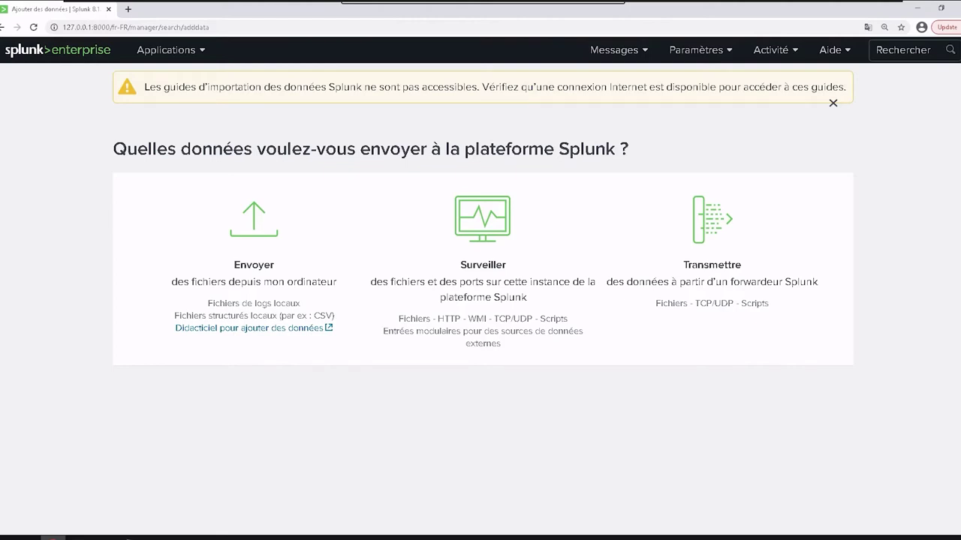
Choose Envoyer and select tutorialdata.zip from the Desktop as the upload file.
{"action": "left_click", "coordinate": [253, 231]}
{"action": "right_click", "coordinate": [275, 261]}
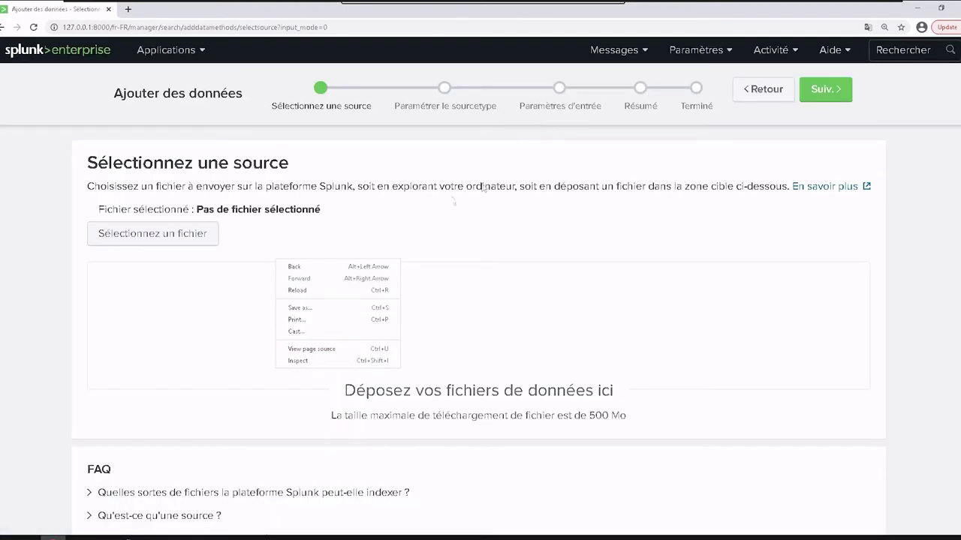
{"action": "left_click", "coordinate": [86, 322]}
{"action": "left_click", "coordinate": [177, 241]}
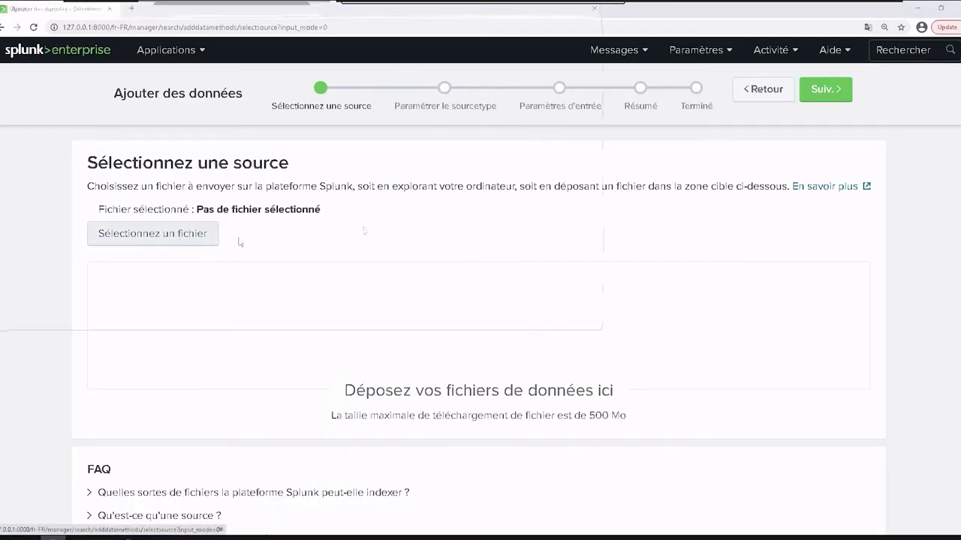
{"action": "left_click", "coordinate": [128, 93]}
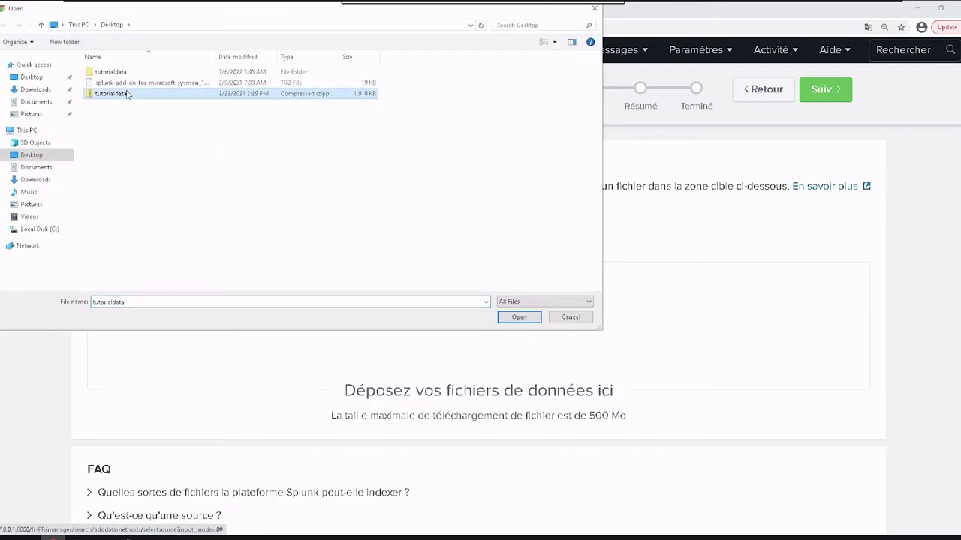
{"action": "double_click", "coordinate": [128, 93]}
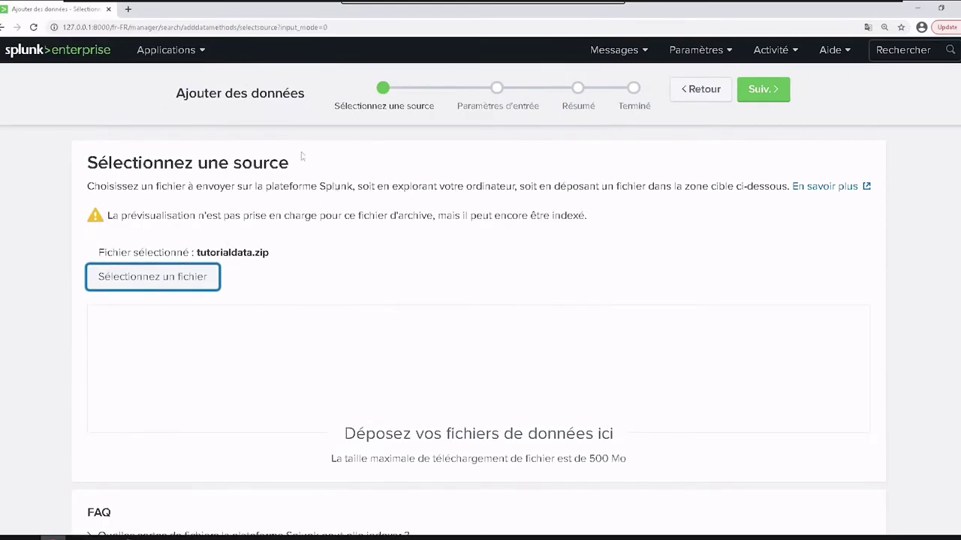
Advance the upload wizard to the Paramètres d'entrée step.
{"action": "left_click_drag", "start_coordinate": [153, 213], "coordinate": [128, 503]}
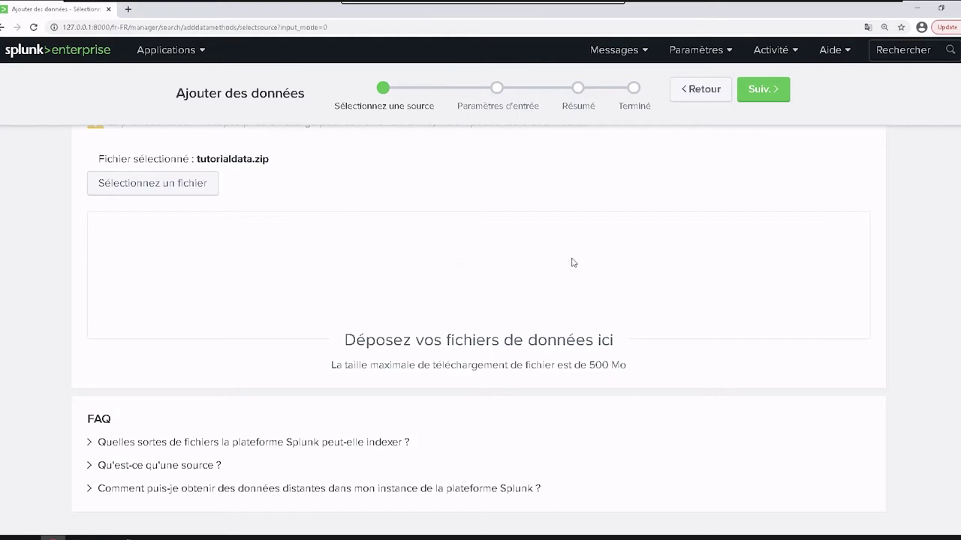
{"action": "left_click", "coordinate": [763, 89]}
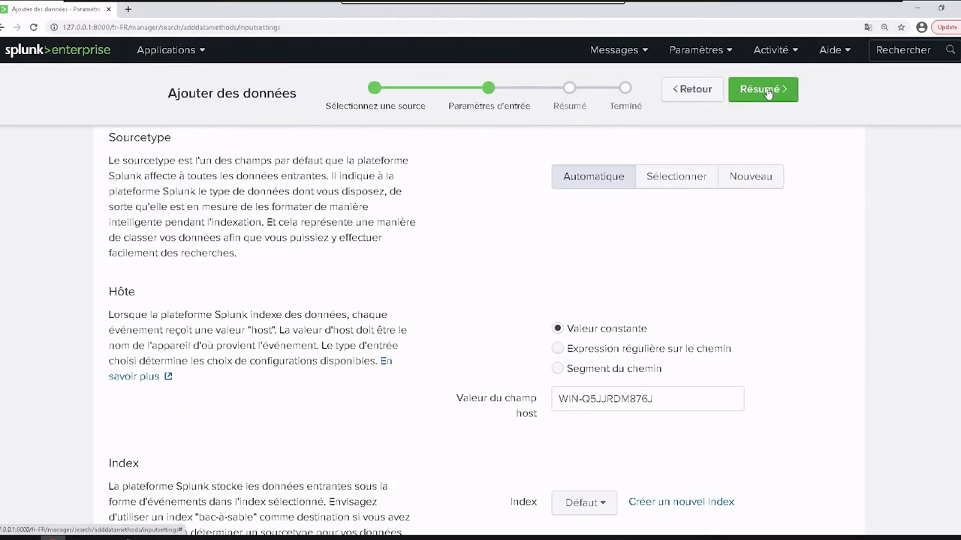
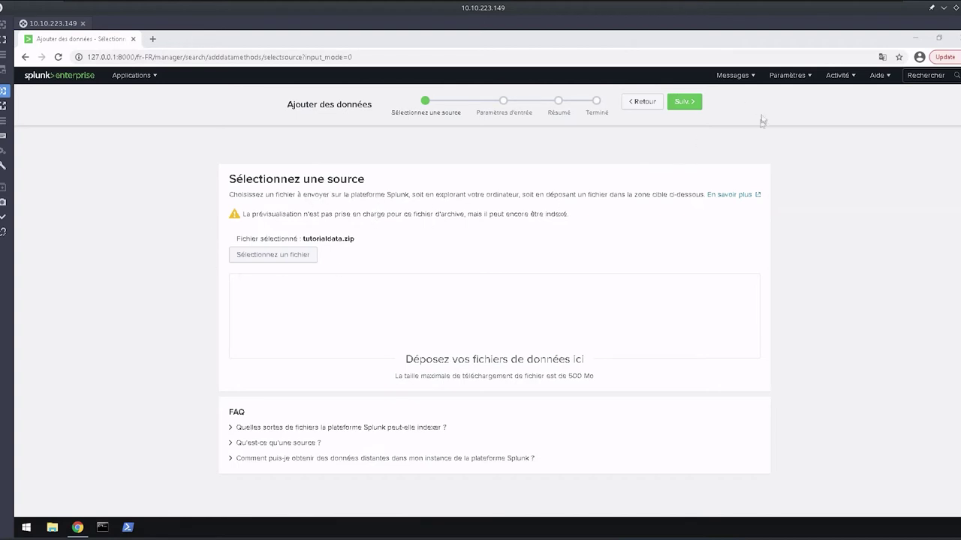
Move past Input Settings, keeping automatic sourcetype and the default index, to the Résumé page.
{"action": "left_click", "coordinate": [684, 102]}
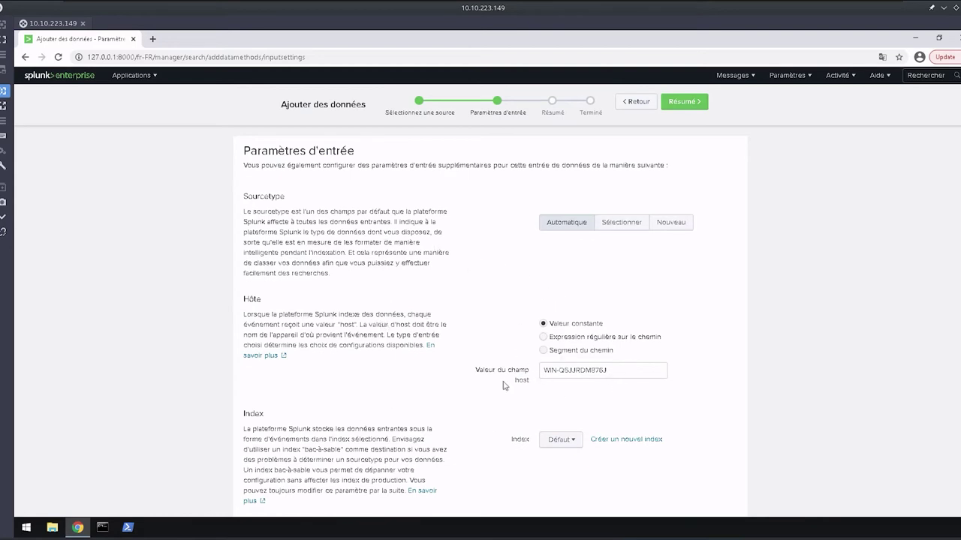
{"action": "scroll", "coordinate": [386, 363], "scroll_direction": "down", "scroll_amount": 1}
{"action": "left_click_drag", "start_coordinate": [493, 412], "coordinate": [465, 317]}
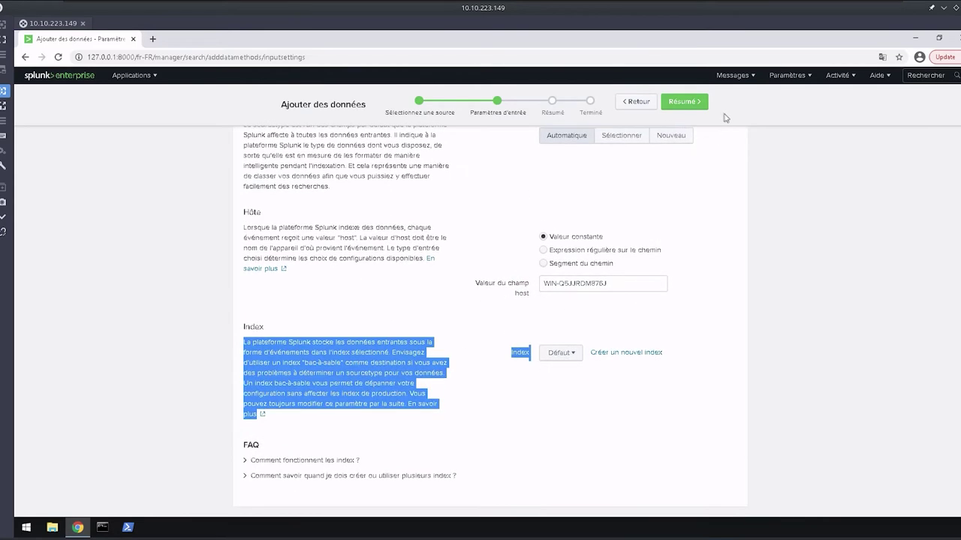
{"action": "left_click", "coordinate": [683, 102]}
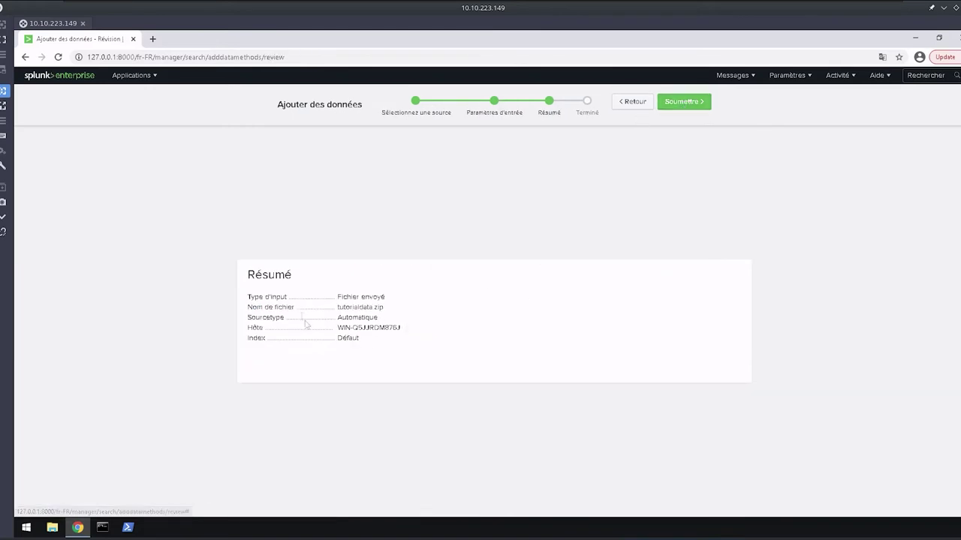
Submit tutorialdata.zip for upload and indexing.
{"action": "left_click", "coordinate": [686, 102]}
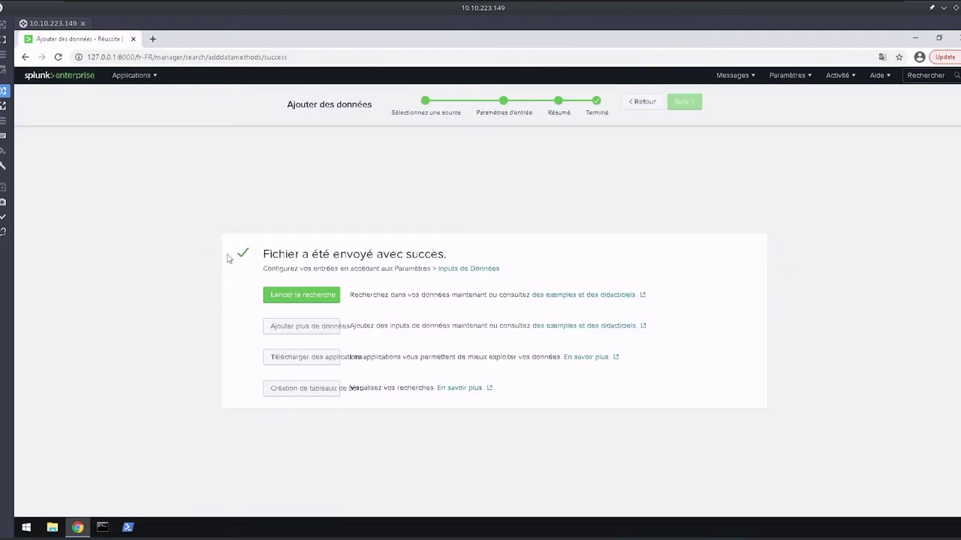
Launch a search over the newly uploaded tutorialdata.zip events.
{"action": "left_click", "coordinate": [301, 295]}
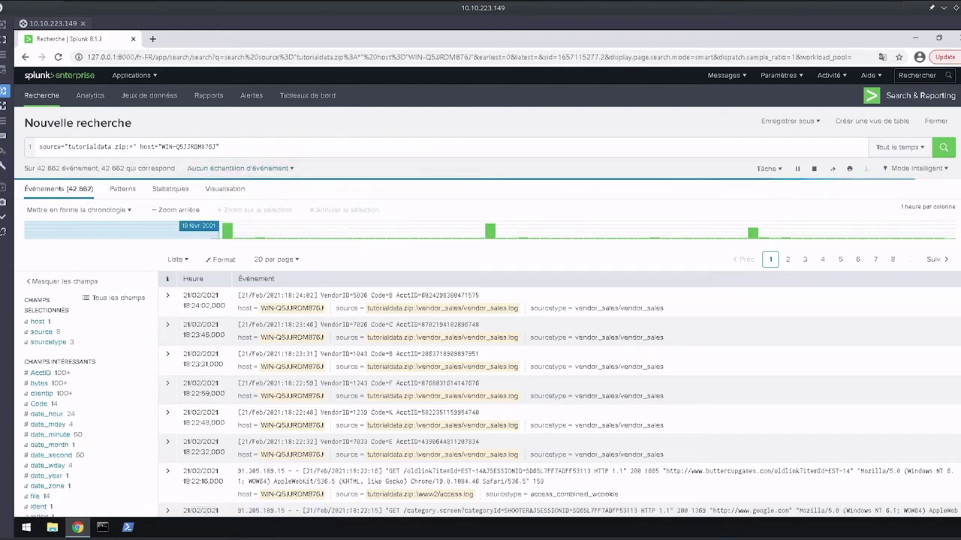
Highlight the matching-event count while the tutorialdata.zip search finishes.
{"action": "left_click_drag", "start_coordinate": [232, 168], "coordinate": [360, 147]}
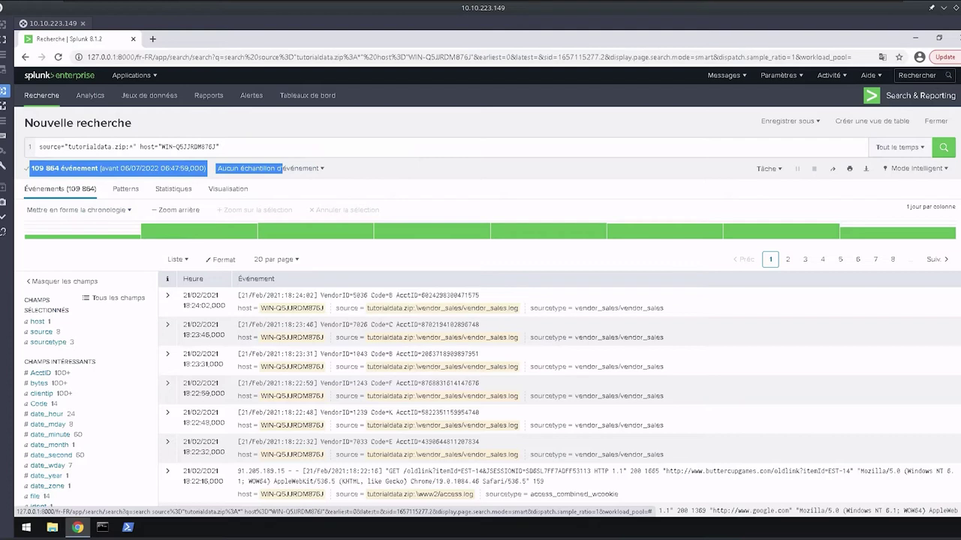
Replace the query with '*' and run it over all time, returning 138 910 events.
{"action": "left_click", "coordinate": [132, 147]}
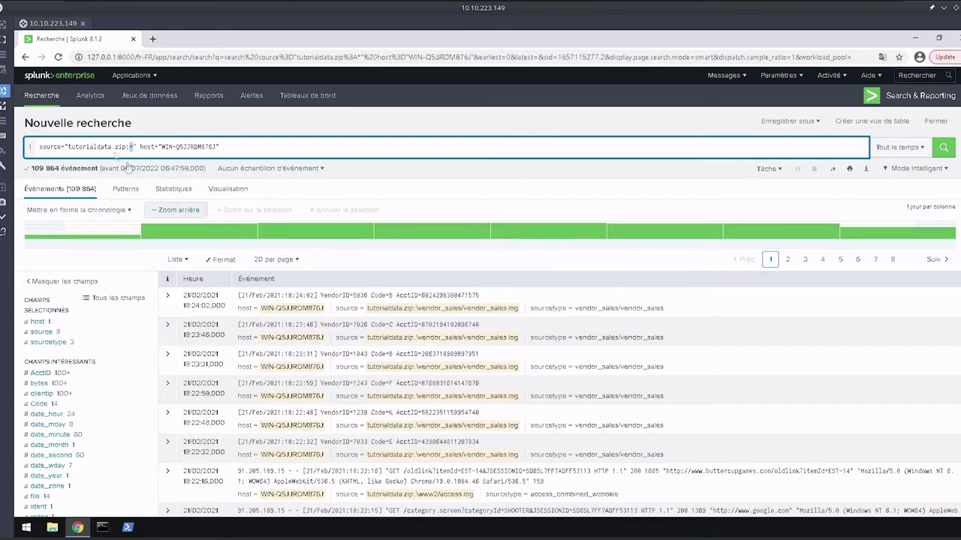
{"action": "key", "text": "ctrl+a"}
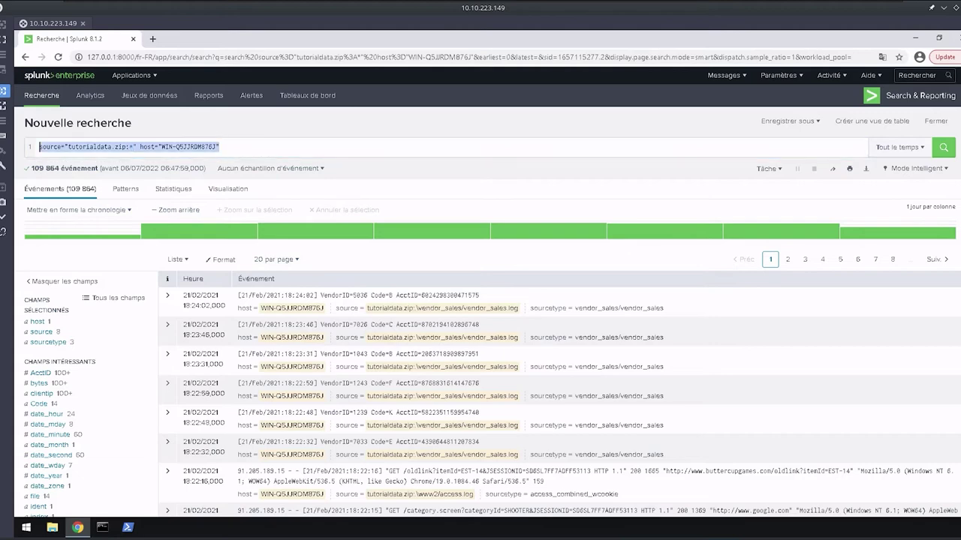
{"action": "type", "text": "*"}
{"action": "key", "text": "Return"}
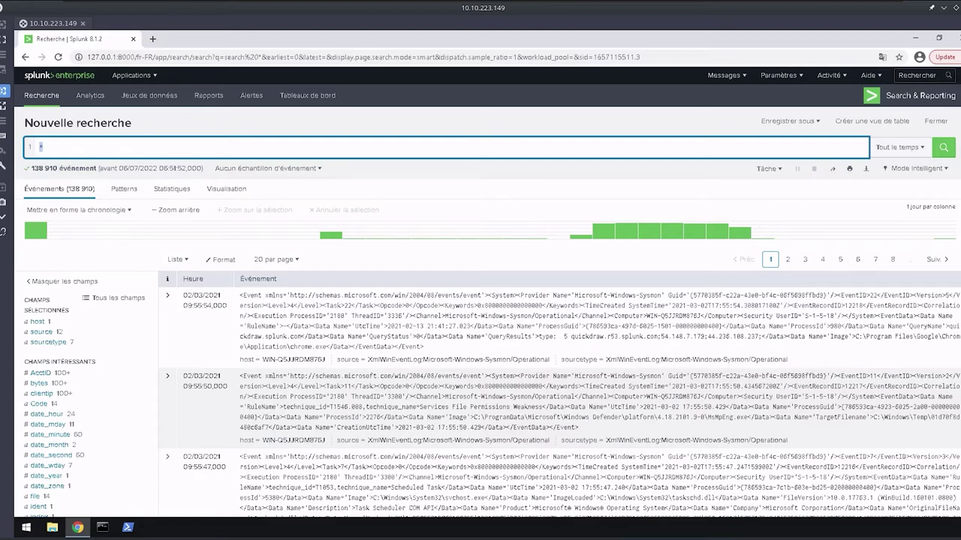
{"action": "left_click", "coordinate": [901, 149]}
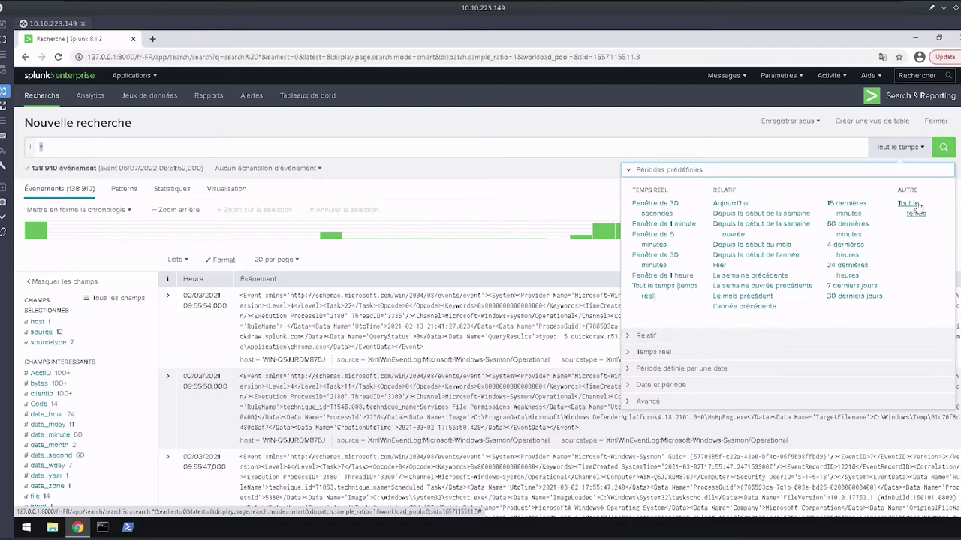
Apply the 'Tout le temps' range to rerun the '*' search with its timeline.
{"action": "left_click", "coordinate": [911, 207]}
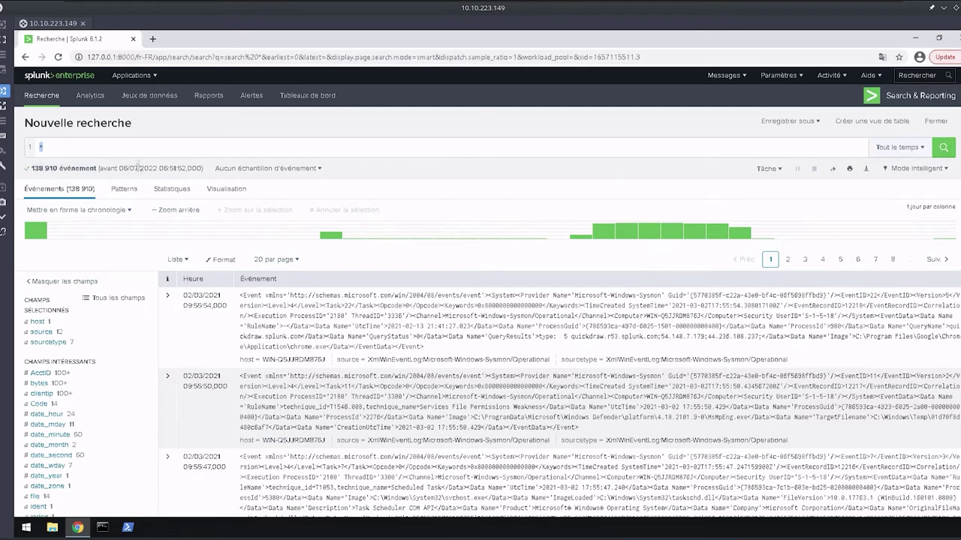
{"action": "left_click", "coordinate": [915, 146]}
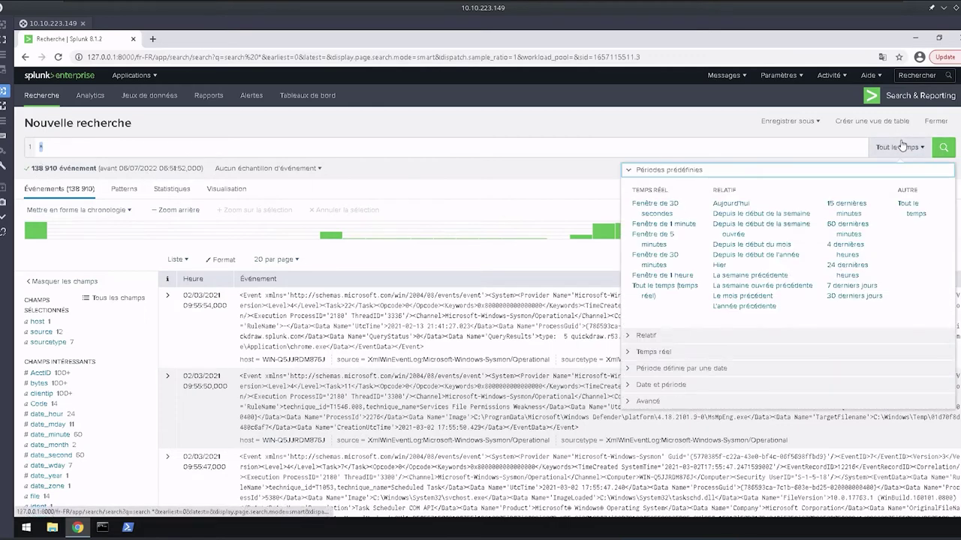
{"action": "left_click", "coordinate": [912, 208]}
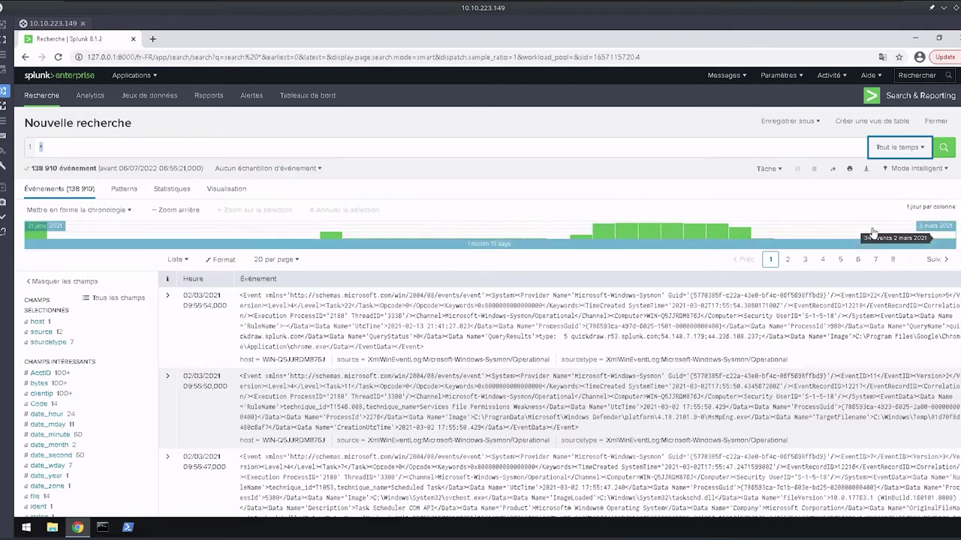
Format the timeline as Complet with an Échelle logarithmique count scale.
{"action": "left_click", "coordinate": [117, 213]}
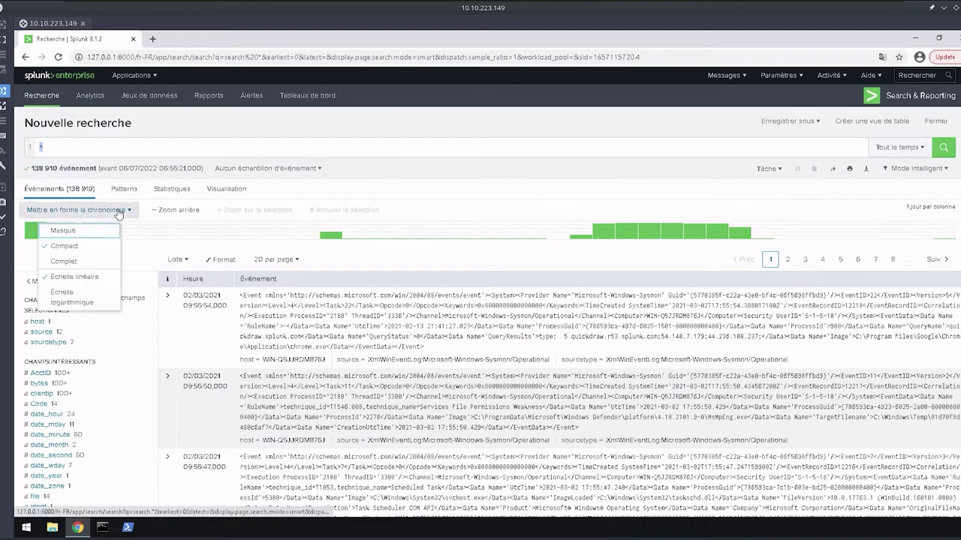
{"action": "left_click", "coordinate": [98, 262]}
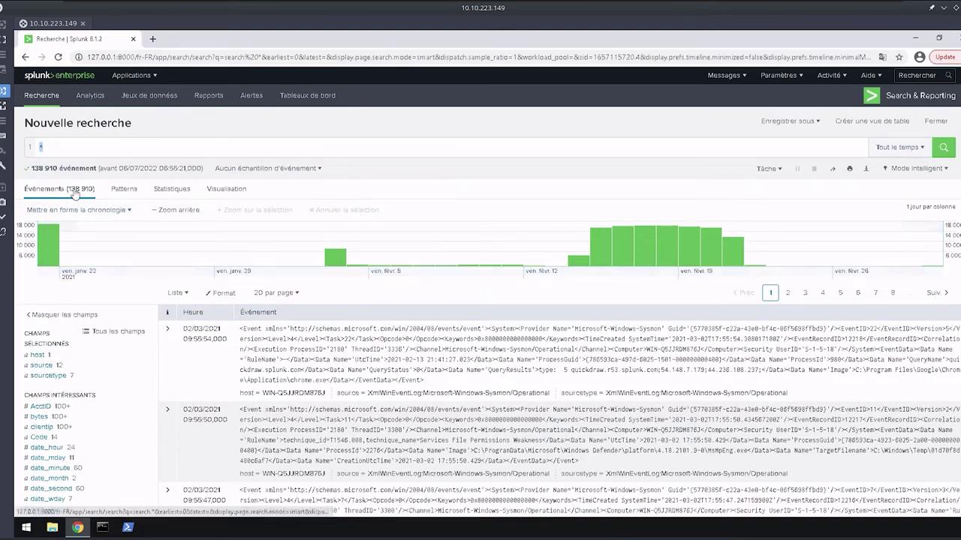
{"action": "left_click", "coordinate": [113, 211]}
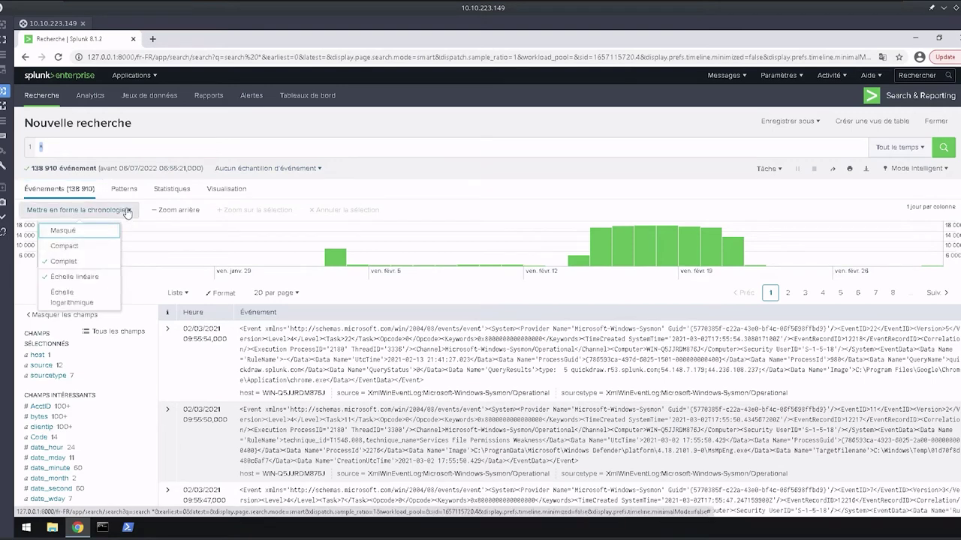
{"action": "left_click", "coordinate": [76, 295]}
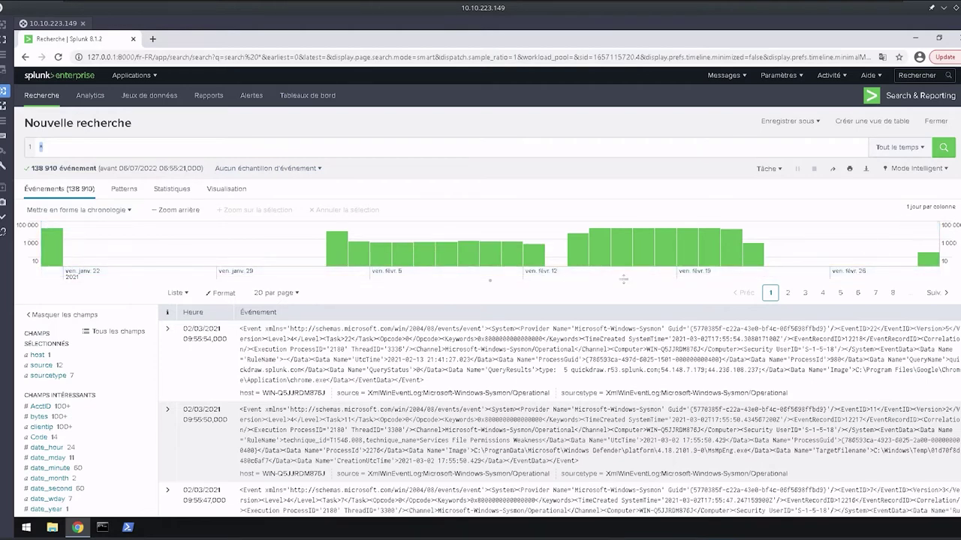
{"action": "left_click", "coordinate": [904, 148]}
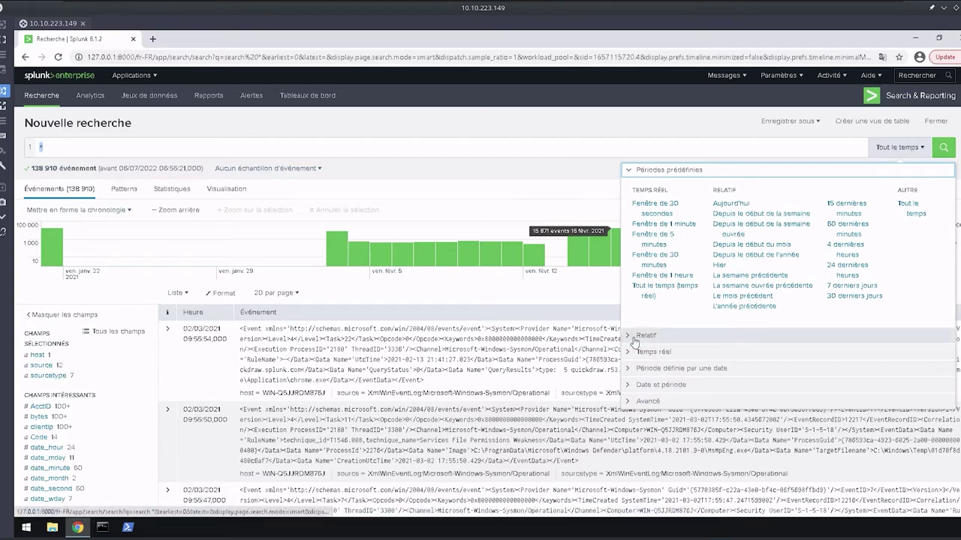
Expand the Relatif, Temps réel, Date, Date et période and Avancé time-range sections.
{"action": "left_click", "coordinate": [630, 339]}
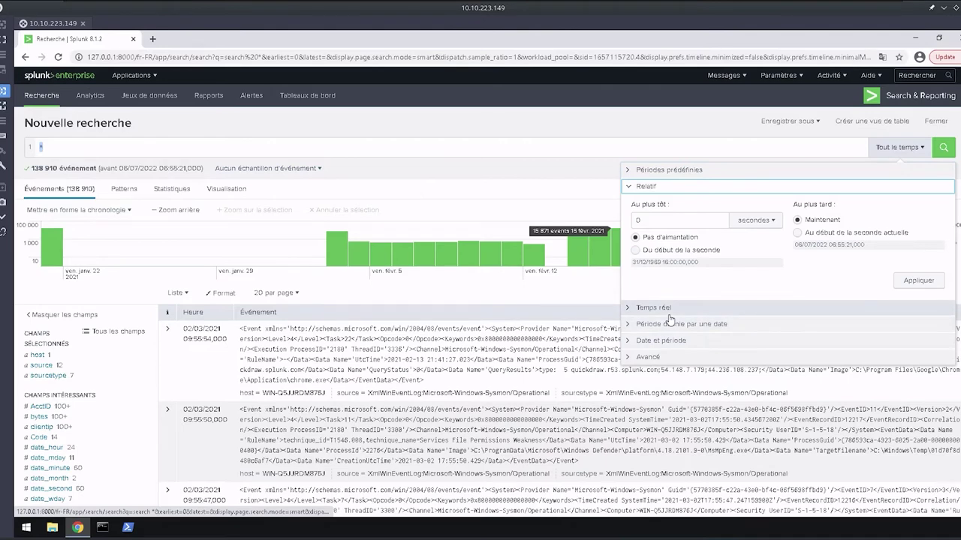
{"action": "left_click", "coordinate": [627, 307]}
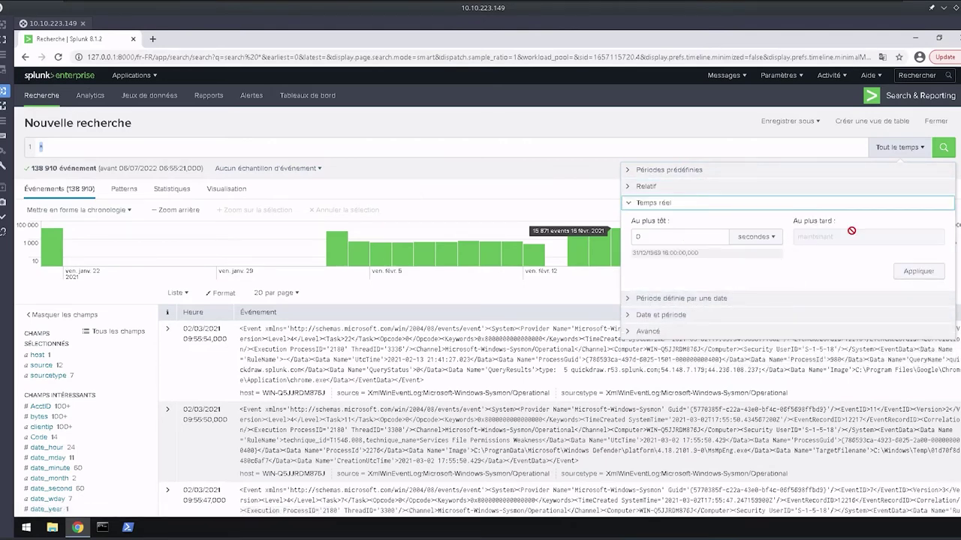
{"action": "left_click", "coordinate": [653, 299]}
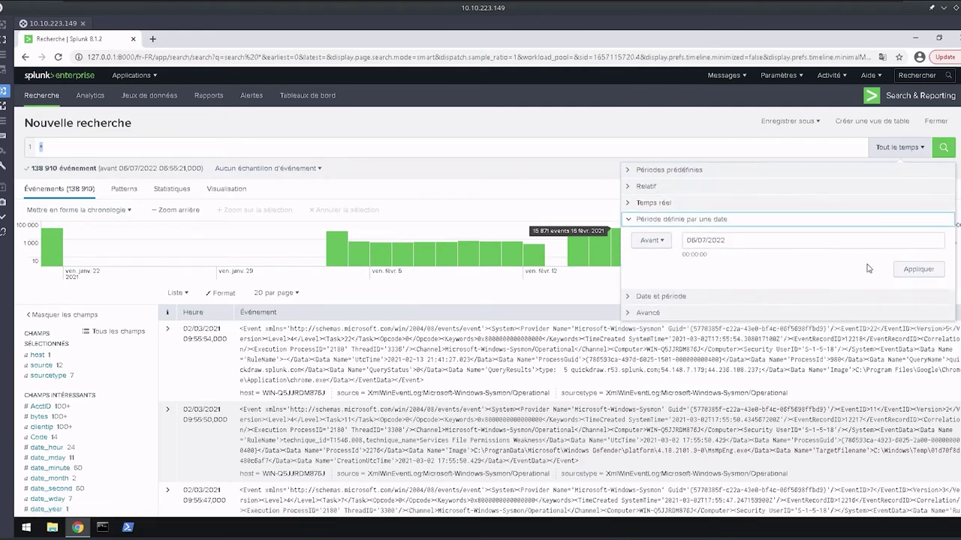
{"action": "left_click", "coordinate": [637, 296]}
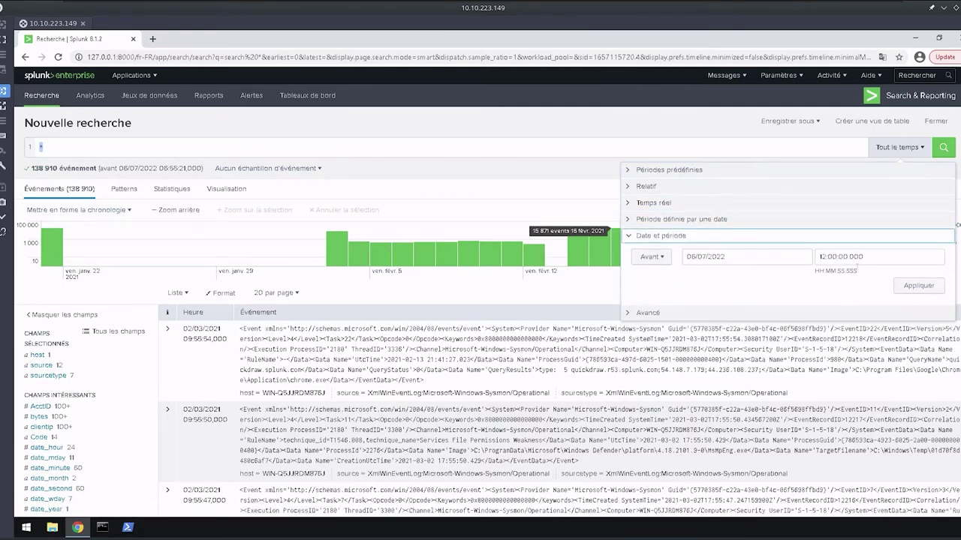
{"action": "left_click", "coordinate": [663, 315]}
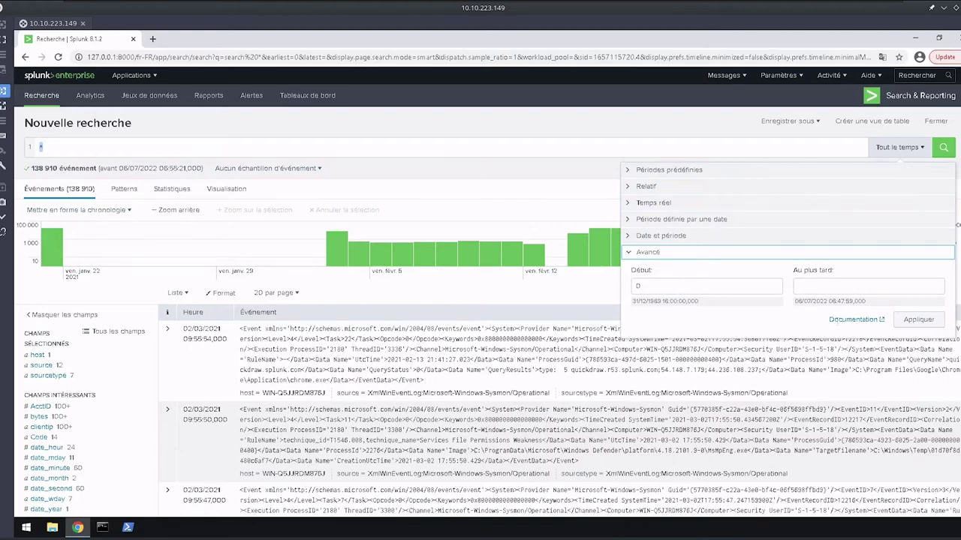
Limit the search to the 24 dernières heures, finding 0 events, then trim the query.
{"action": "left_click", "coordinate": [660, 174]}
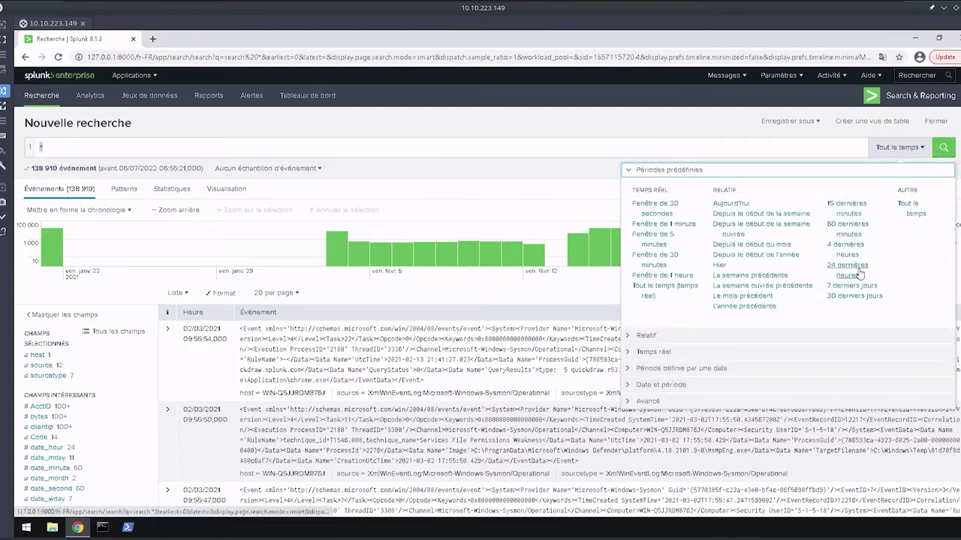
{"action": "left_click", "coordinate": [859, 273]}
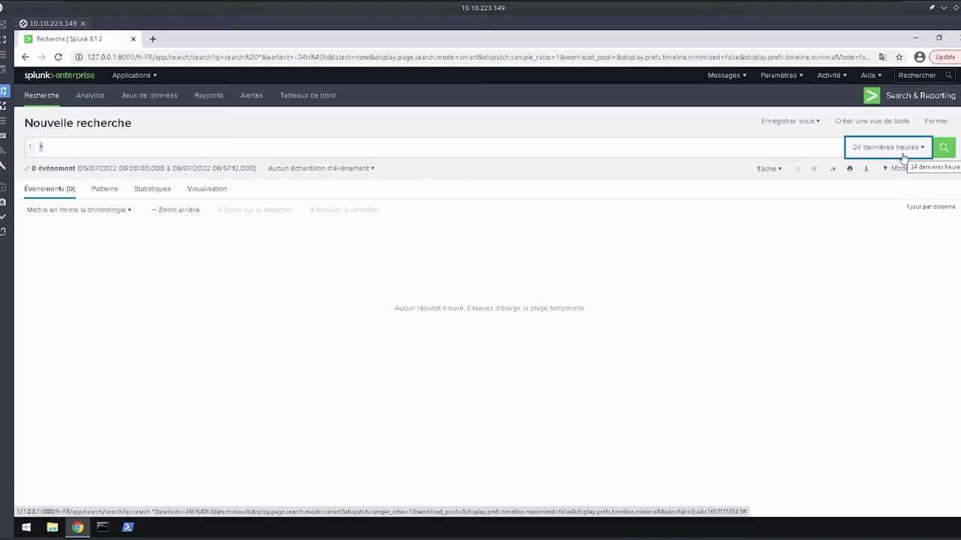
{"action": "left_click", "coordinate": [66, 148]}
{"action": "key", "text": "BackSpace"}
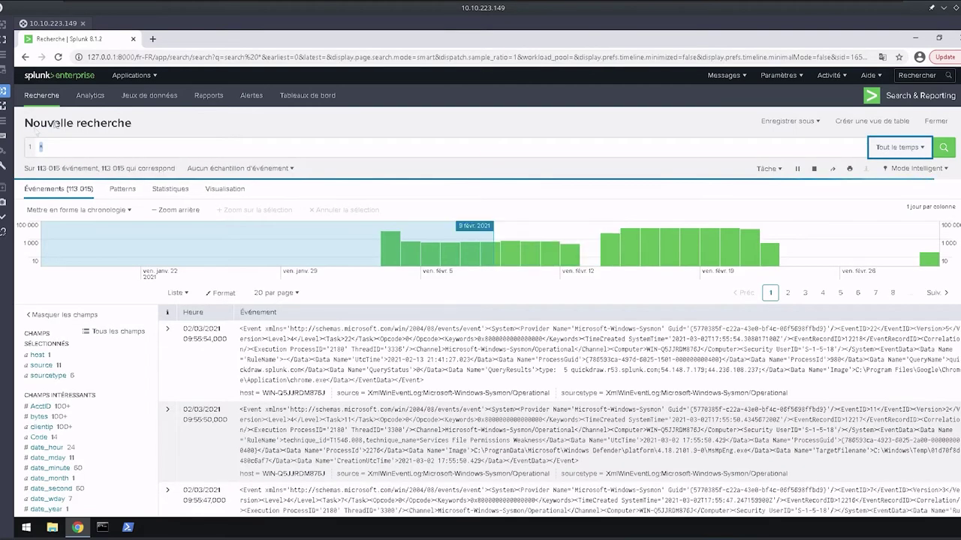
{"action": "left_click", "coordinate": [95, 150]}
{"action": "key", "text": "BackSpace"}
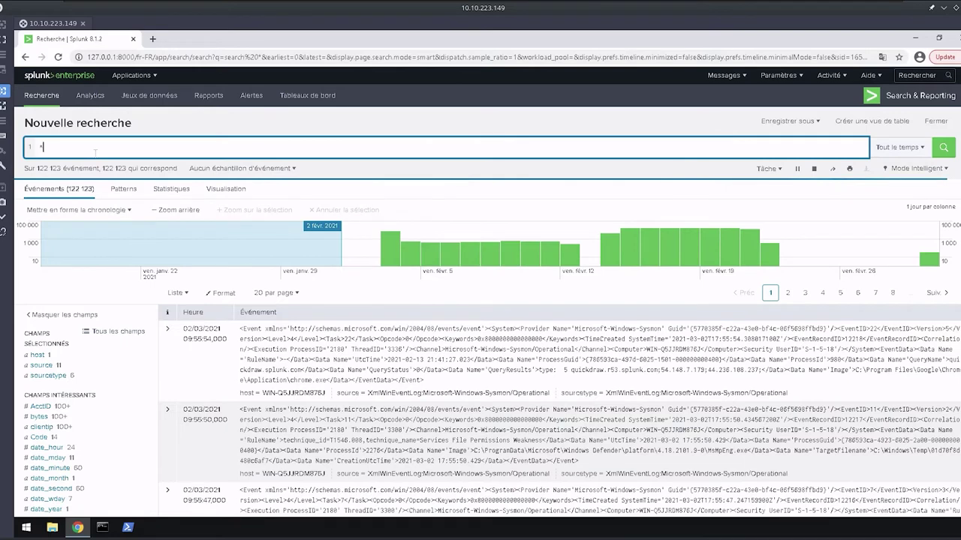
Filter the search to sourcetype WinEventLog:Microsoft-Windows-Sysmon/Operational, leaving 12 events.
{"action": "type", "text": "seurce"}
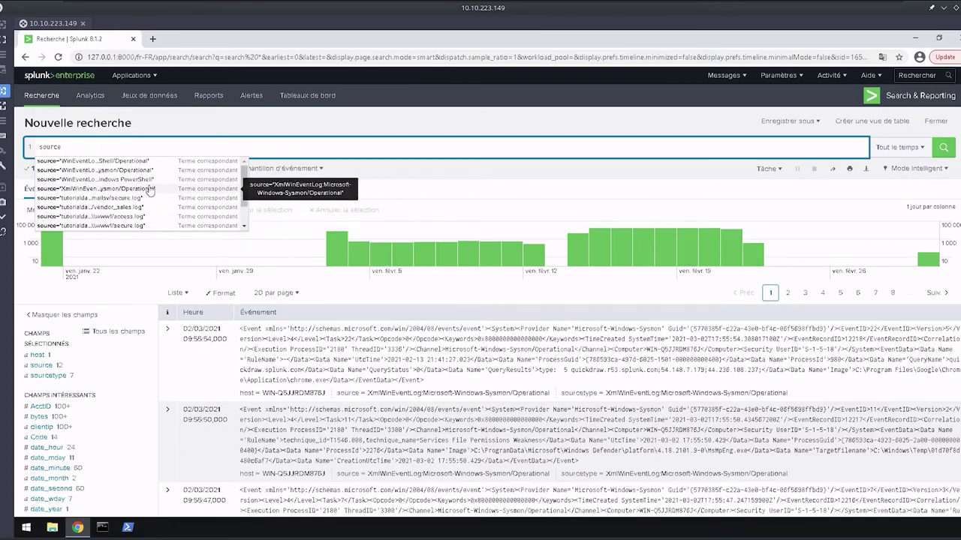
{"action": "key", "text": "Return"}
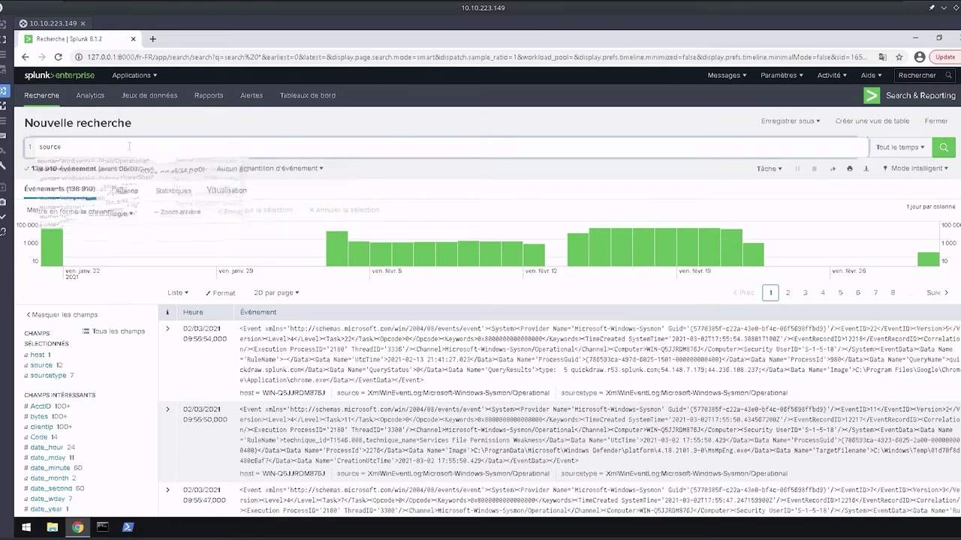
{"action": "type", "text": "typ"}
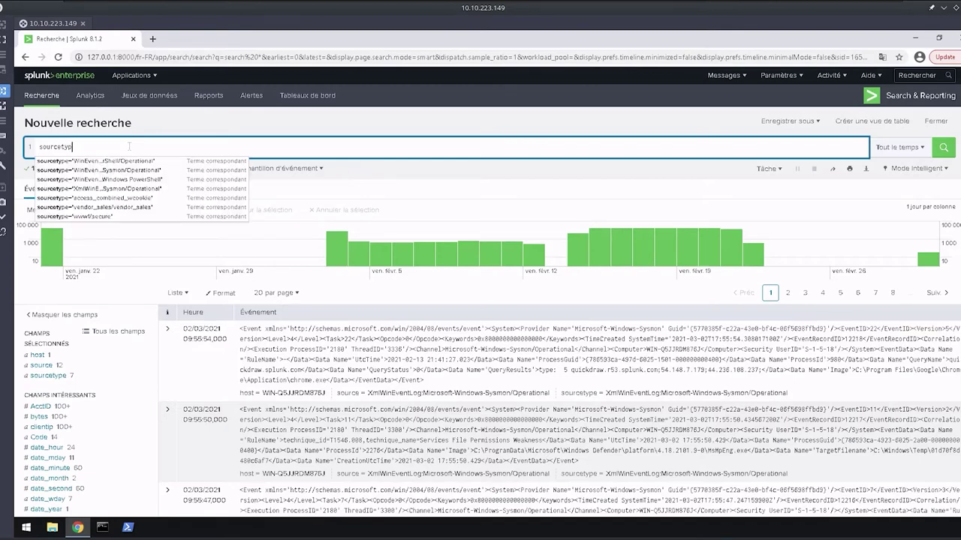
{"action": "type", "text": "e"}
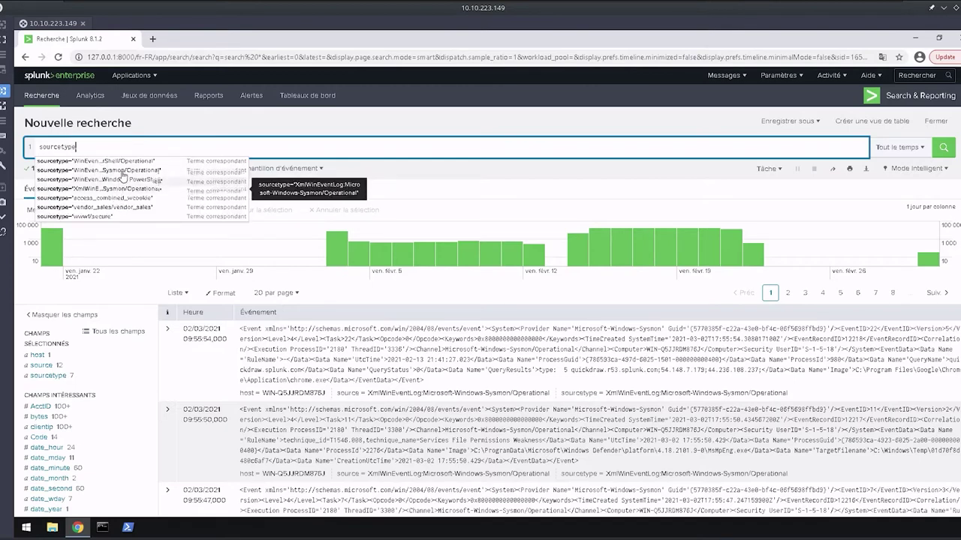
{"action": "left_click", "coordinate": [123, 171]}
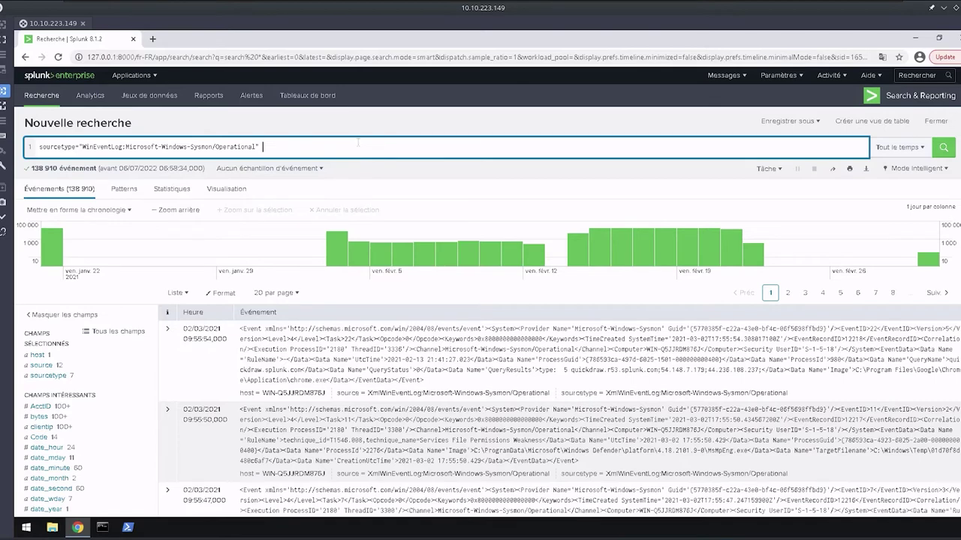
{"action": "key", "text": "Return"}
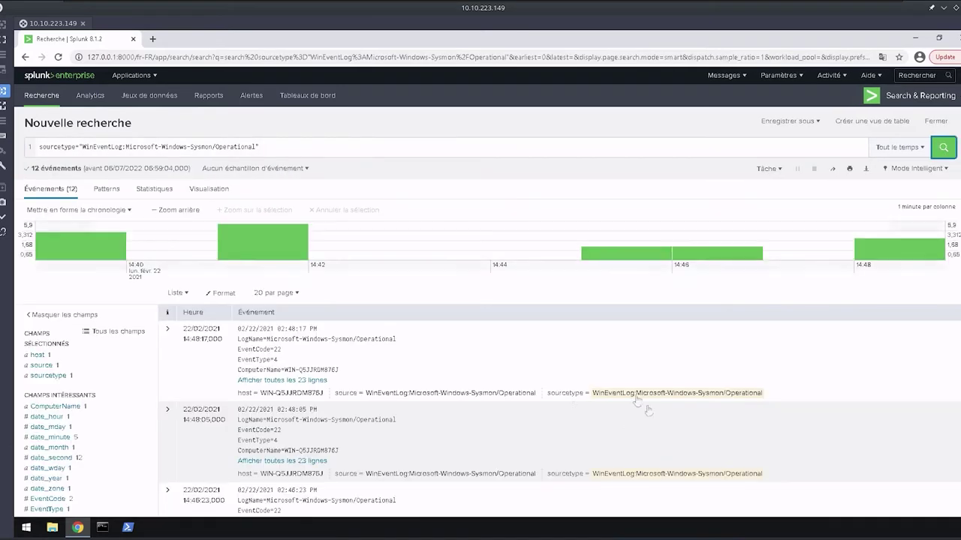
Highlight the first event's sourcetype value and scroll through the 12 Sysmon events.
{"action": "left_click_drag", "start_coordinate": [548, 393], "coordinate": [785, 398]}
{"action": "scroll", "coordinate": [382, 404], "scroll_direction": "down", "scroll_amount": 1}
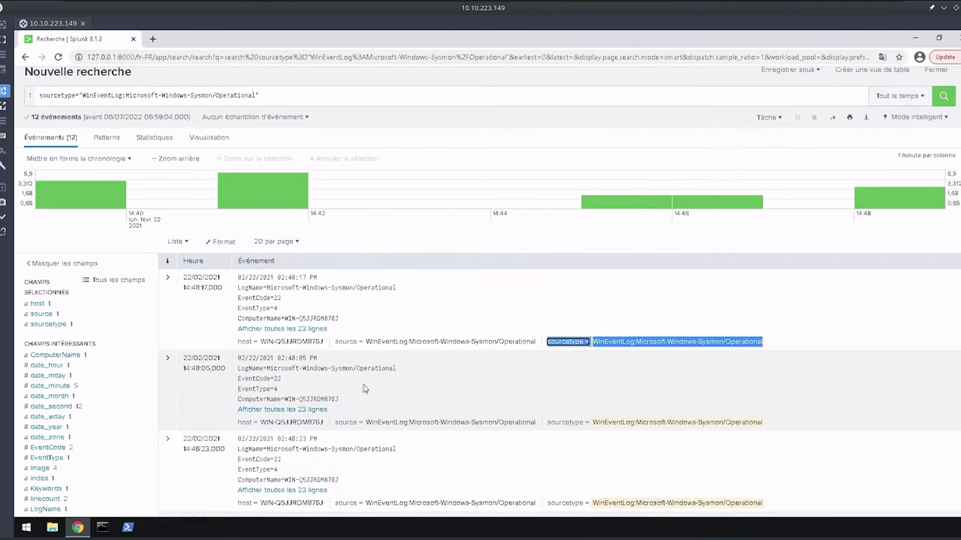
{"action": "scroll", "coordinate": [526, 413], "scroll_direction": "down", "scroll_amount": 2}
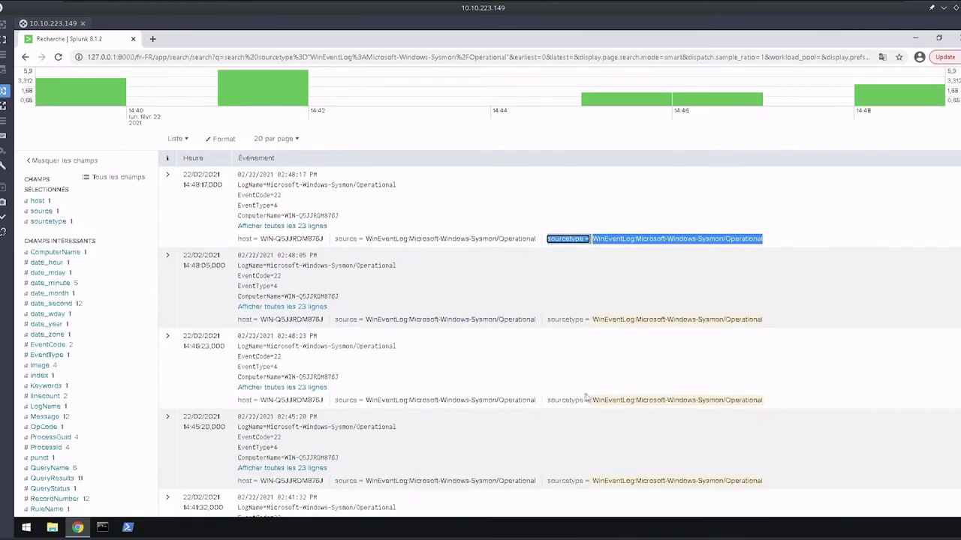
{"action": "scroll", "coordinate": [593, 501], "scroll_direction": "down", "scroll_amount": 5}
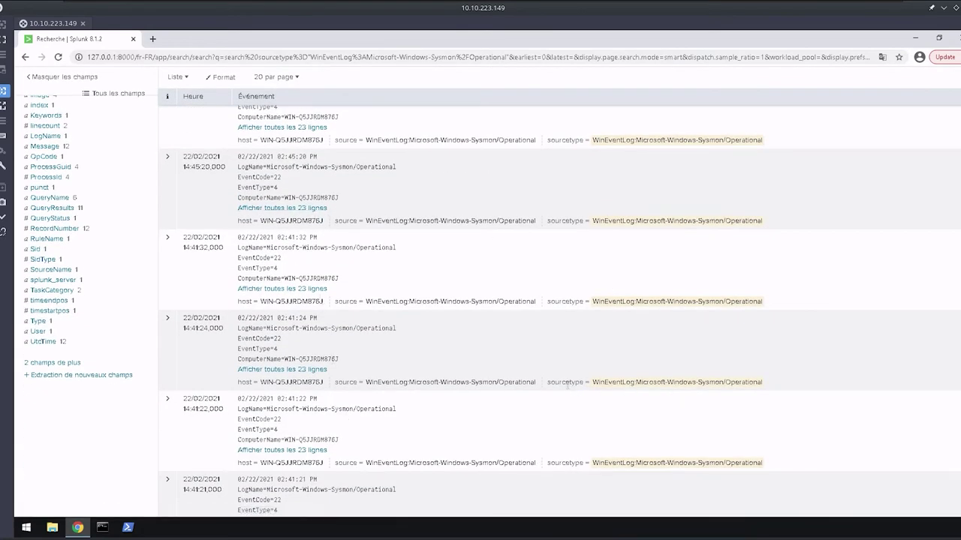
{"action": "left_click_drag", "start_coordinate": [546, 385], "coordinate": [237, 383]}
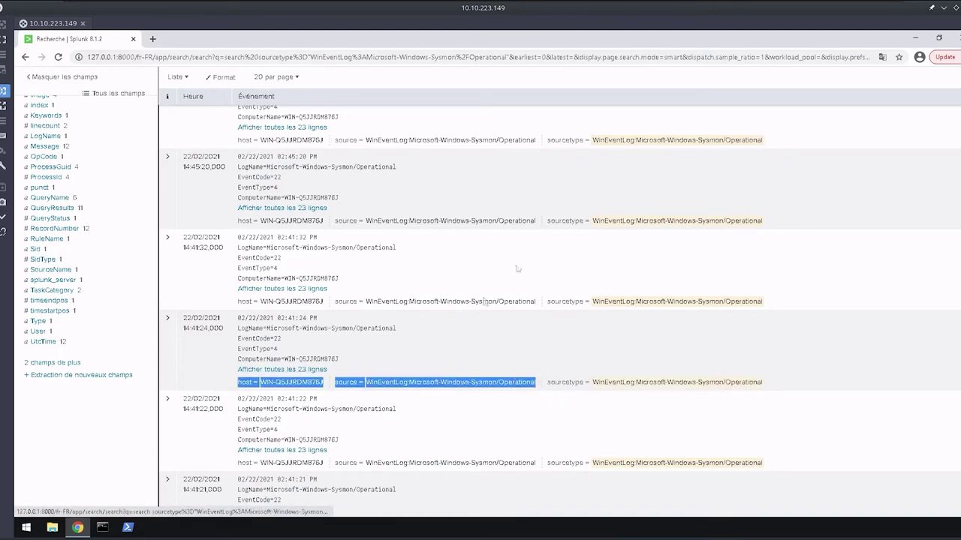
{"action": "left_click", "coordinate": [469, 342]}
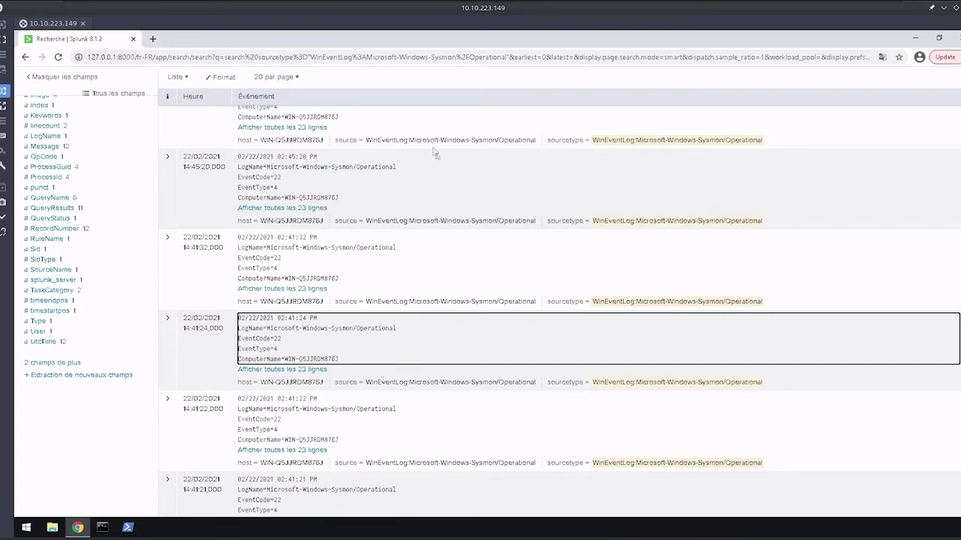
{"action": "scroll", "coordinate": [497, 374], "scroll_direction": "down", "scroll_amount": 2}
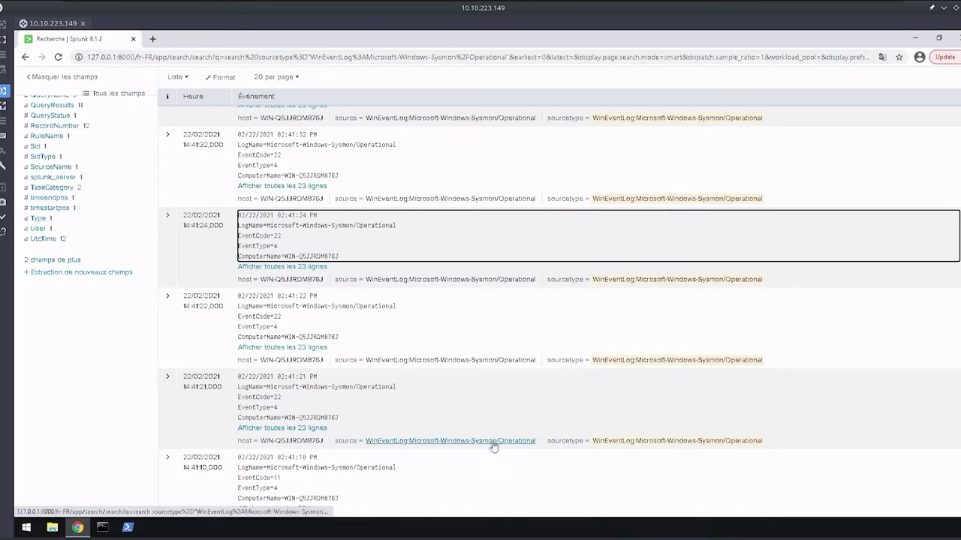
{"action": "scroll", "coordinate": [392, 339], "scroll_direction": "down", "scroll_amount": 5}
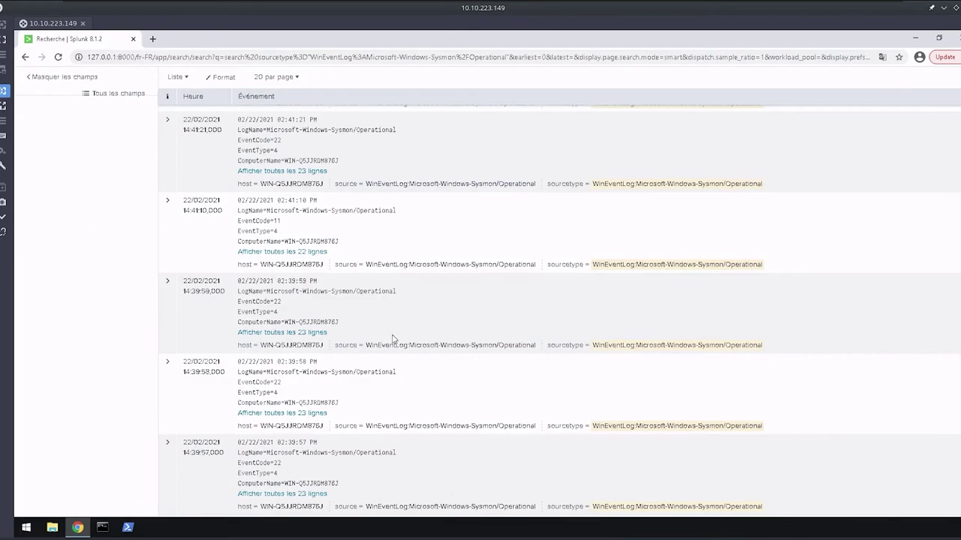
{"action": "scroll", "coordinate": [392, 339], "scroll_direction": "up", "scroll_amount": 10}
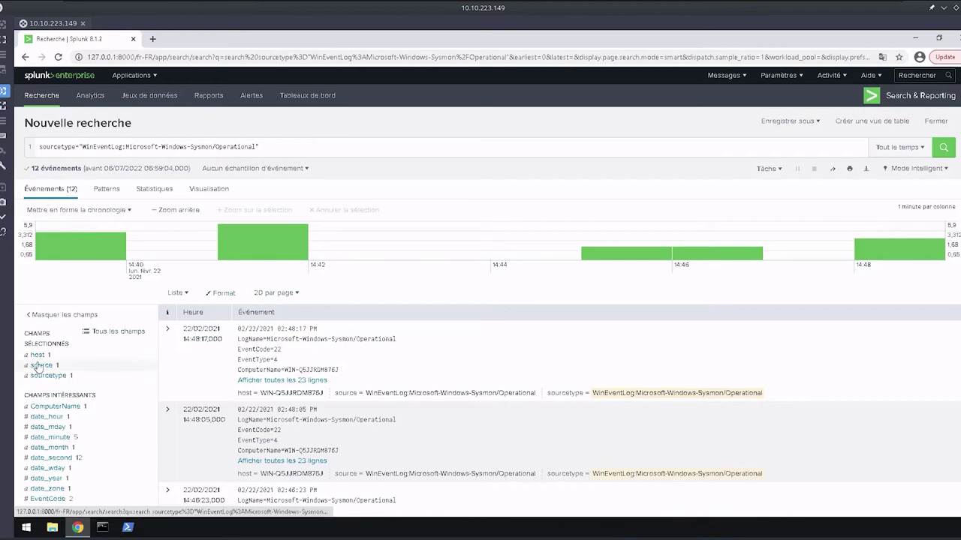
Run a Valeurs rares report of sourcetype values with counts and percentages.
{"action": "left_click_drag", "start_coordinate": [260, 147], "coordinate": [50, 147]}
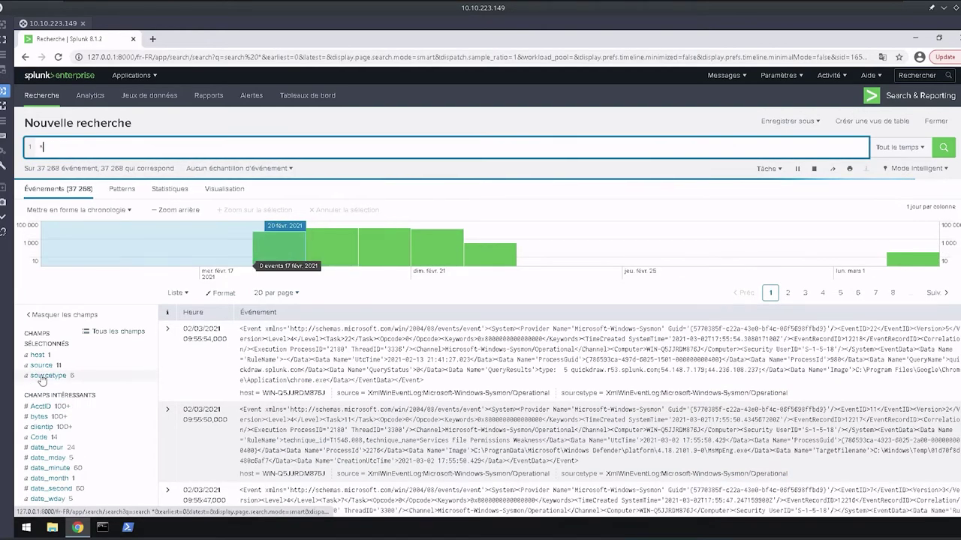
{"action": "left_click", "coordinate": [48, 375]}
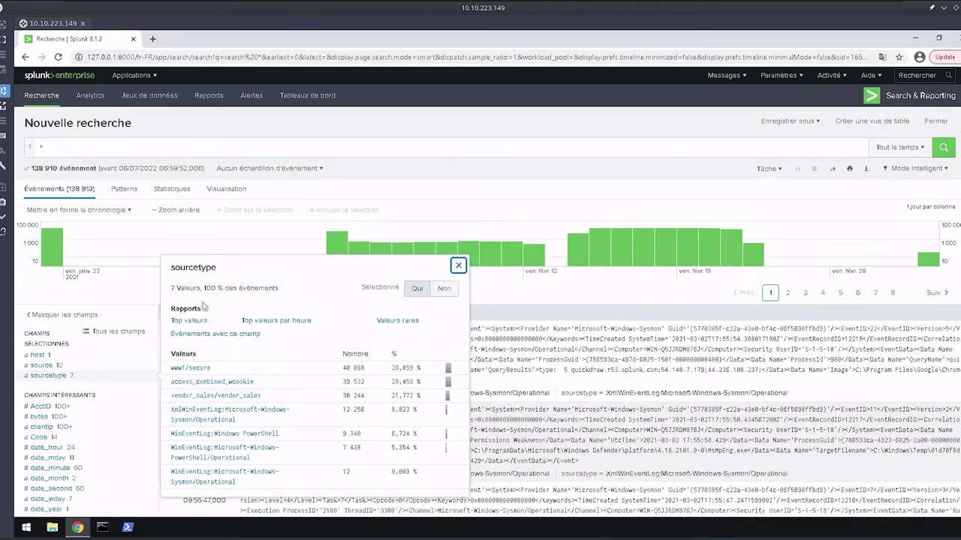
{"action": "left_click_drag", "start_coordinate": [171, 288], "coordinate": [277, 290]}
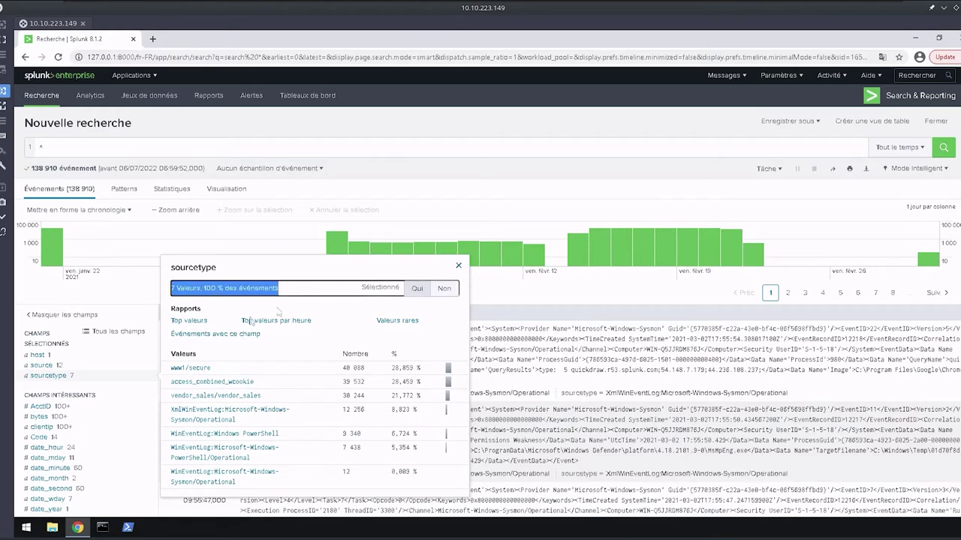
{"action": "left_click", "coordinate": [412, 322]}
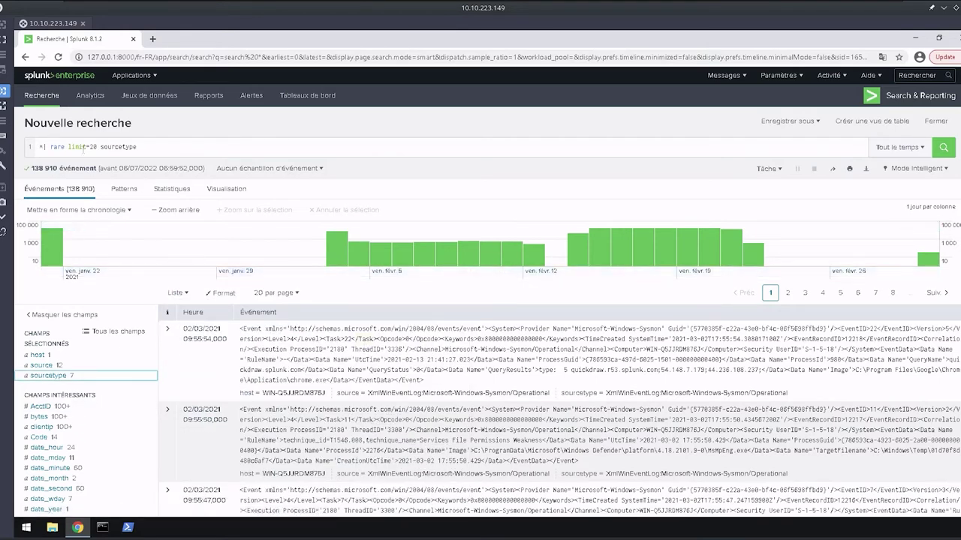
{"action": "left_click_drag", "start_coordinate": [137, 147], "coordinate": [22, 149]}
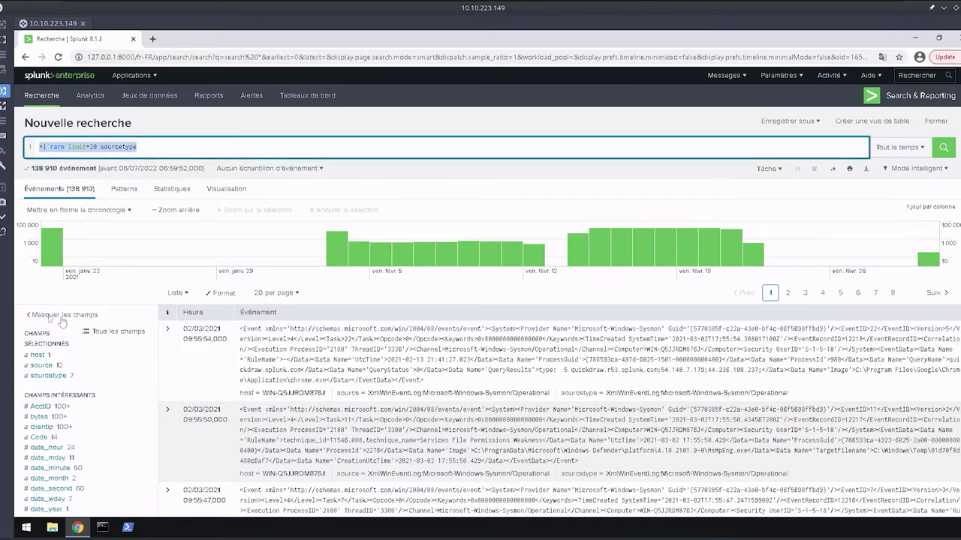
{"action": "key", "text": "Return"}
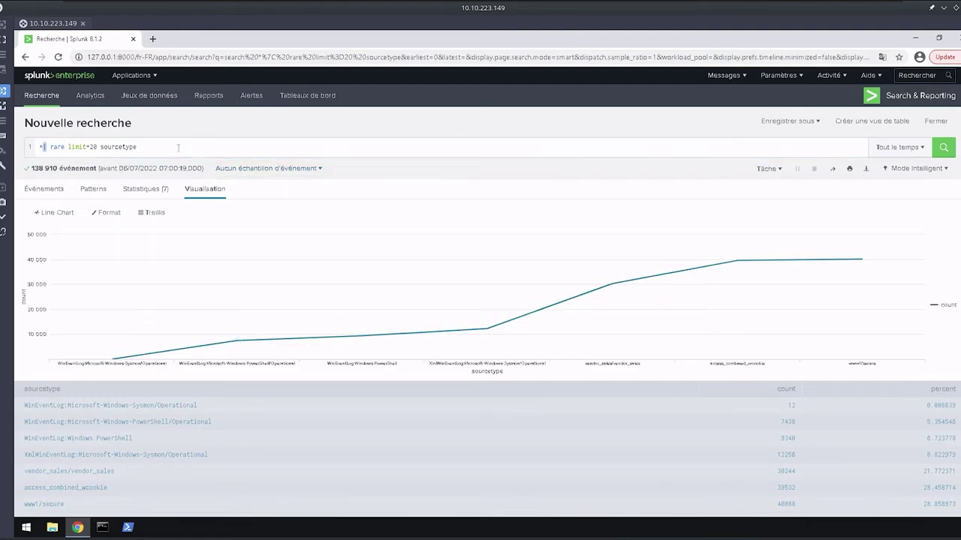
Replace the query with '*' and rerun it over all events.
{"action": "left_click", "coordinate": [178, 147]}
{"action": "key", "text": "ctrl+a"}
{"action": "key", "text": "BackSpace"}
{"action": "type", "text": "*"}
{"action": "key", "text": "Return"}
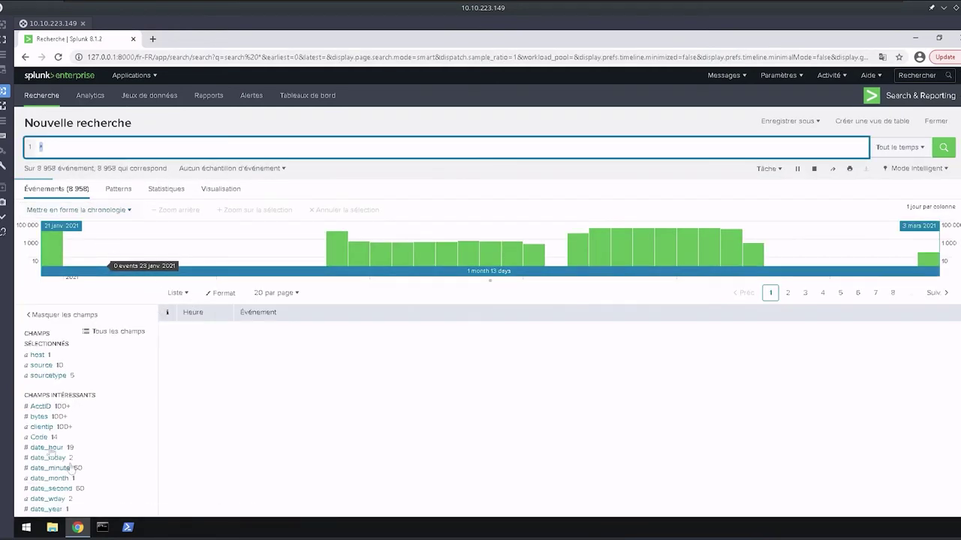
Review the value counts shown for the source field.
{"action": "left_click", "coordinate": [42, 365]}
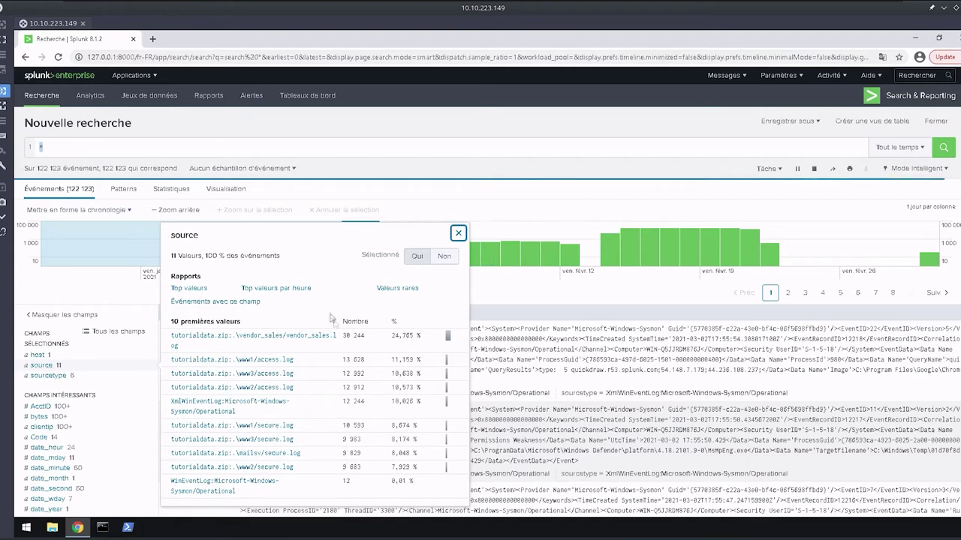
{"action": "right_click", "coordinate": [348, 318]}
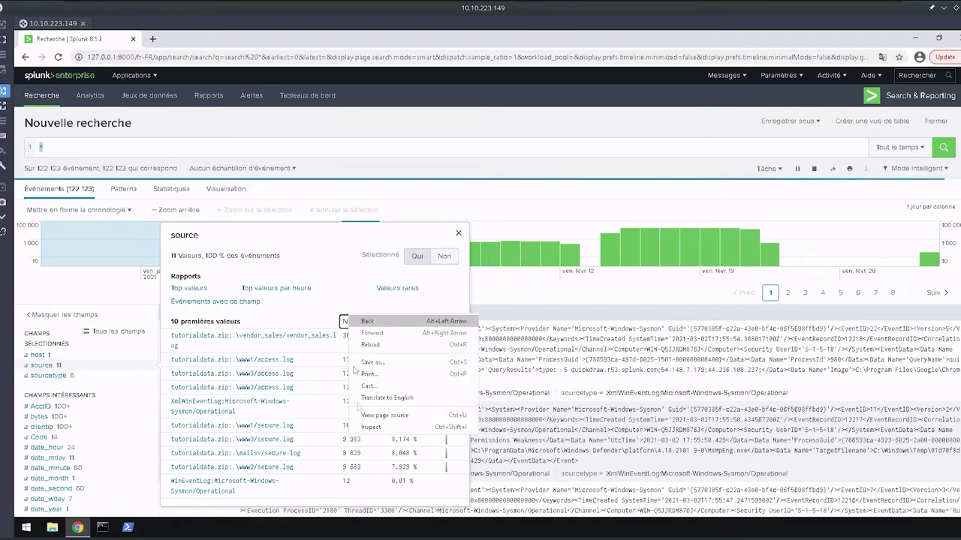
{"action": "key", "text": "Escape"}
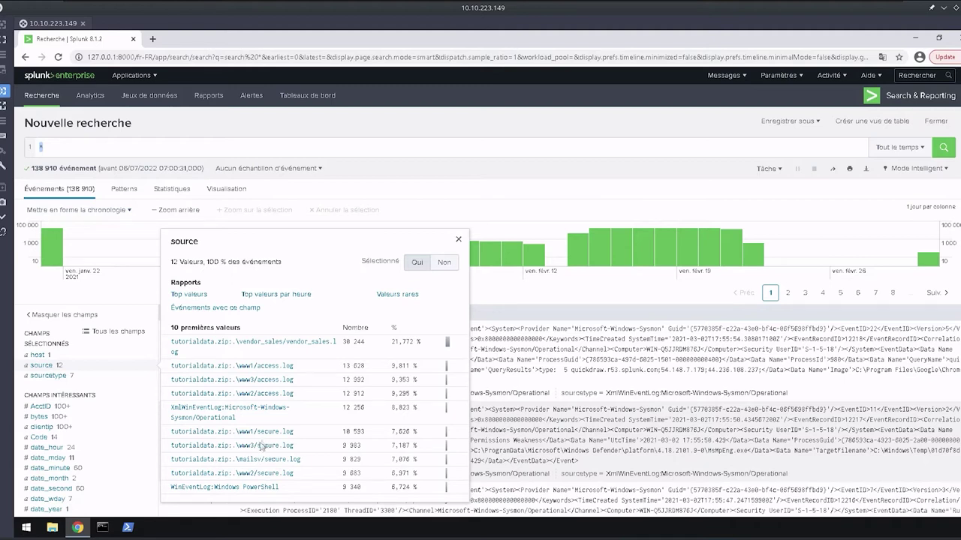
{"action": "left_click_drag", "start_coordinate": [171, 262], "coordinate": [321, 270]}
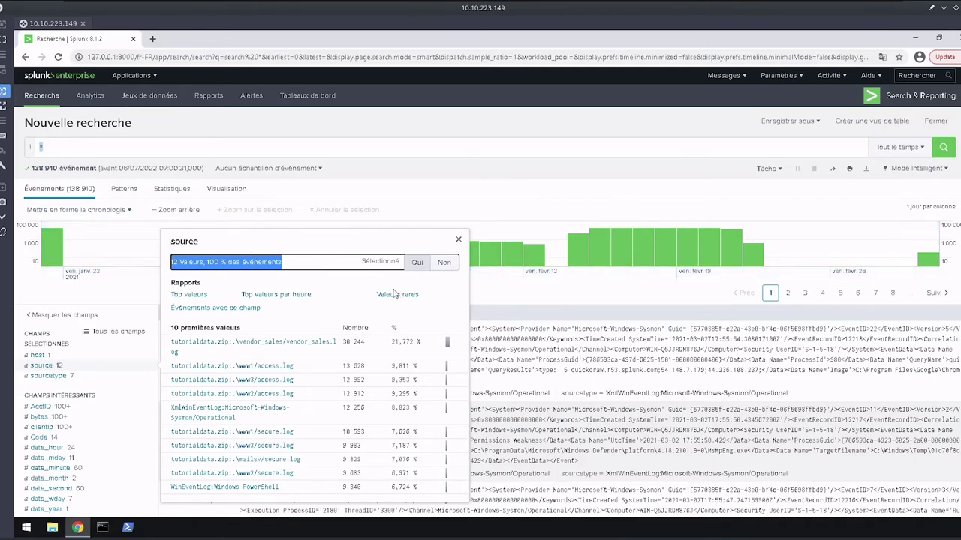
Toggle source off and on, leaving it selected, then check the sourcetype value breakdown.
{"action": "left_click", "coordinate": [416, 264]}
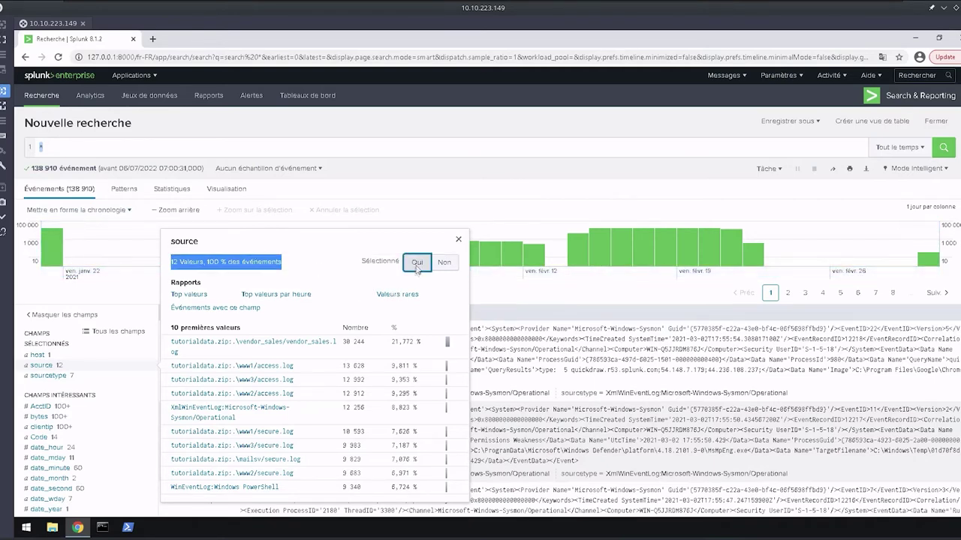
{"action": "left_click", "coordinate": [441, 262]}
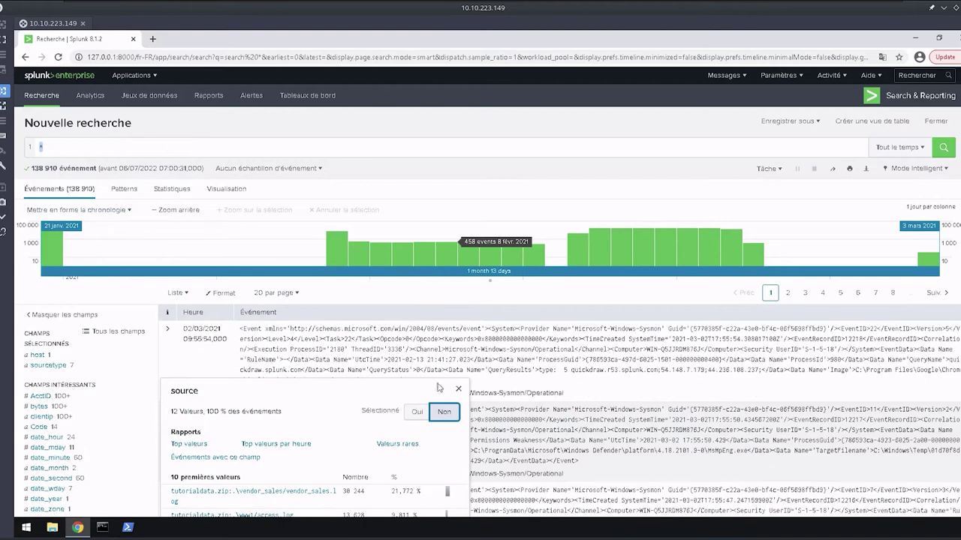
{"action": "left_click", "coordinate": [417, 411]}
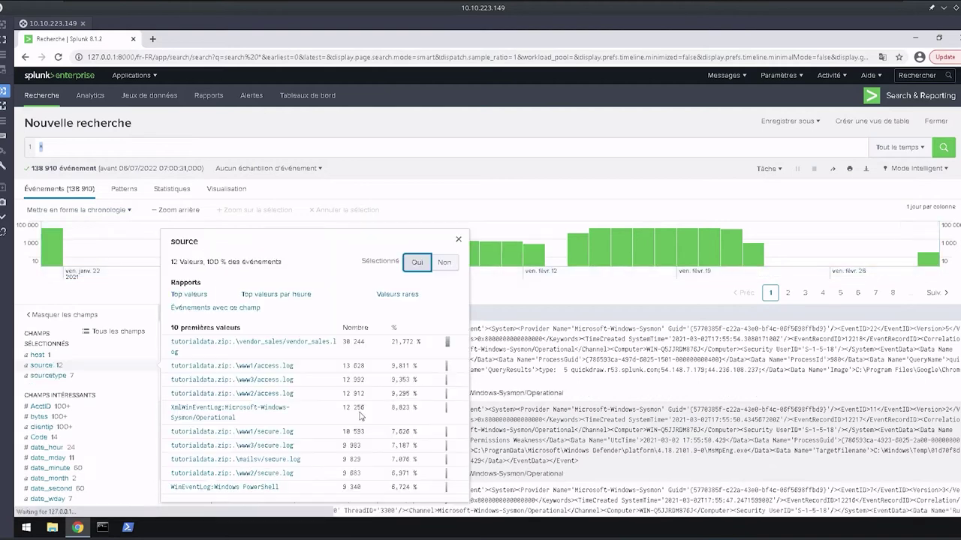
{"action": "left_click", "coordinate": [443, 264]}
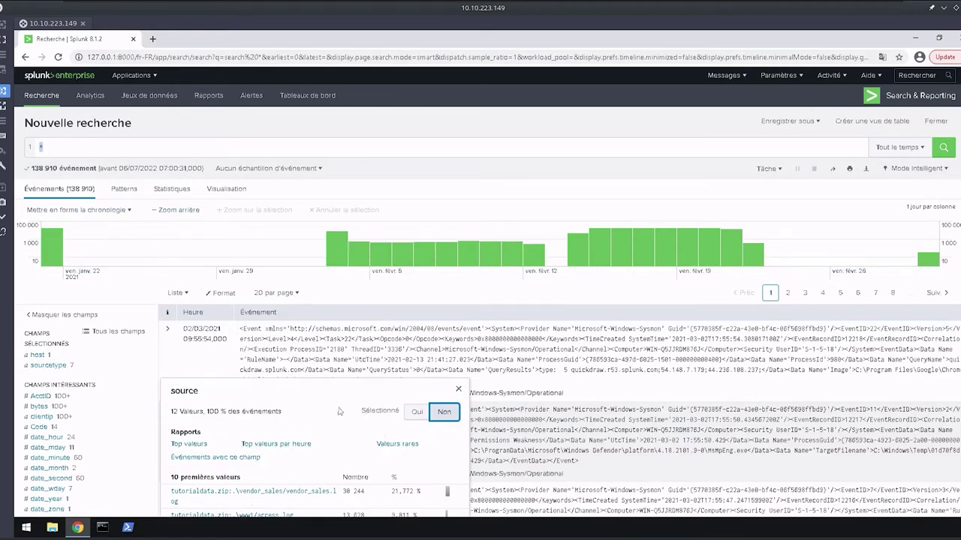
{"action": "left_click", "coordinate": [417, 411]}
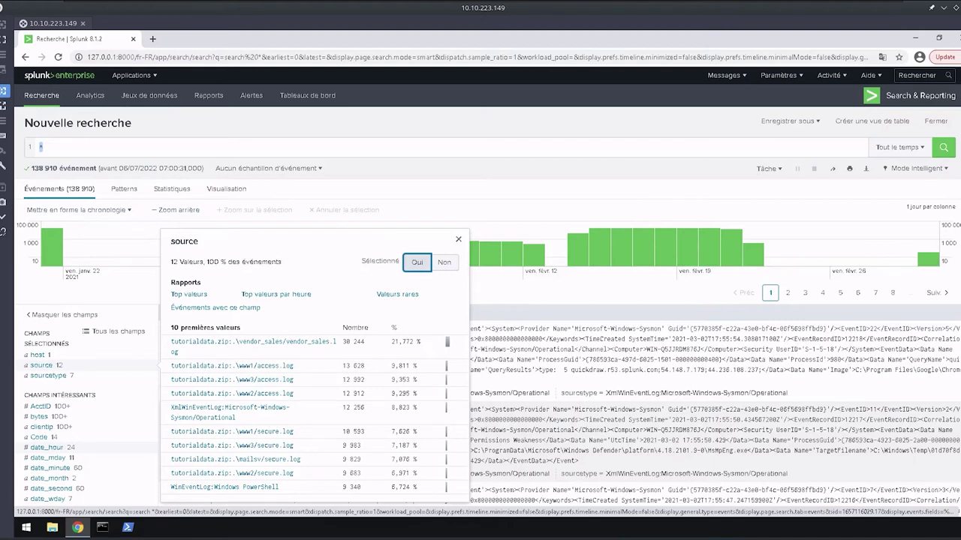
{"action": "left_click", "coordinate": [49, 375]}
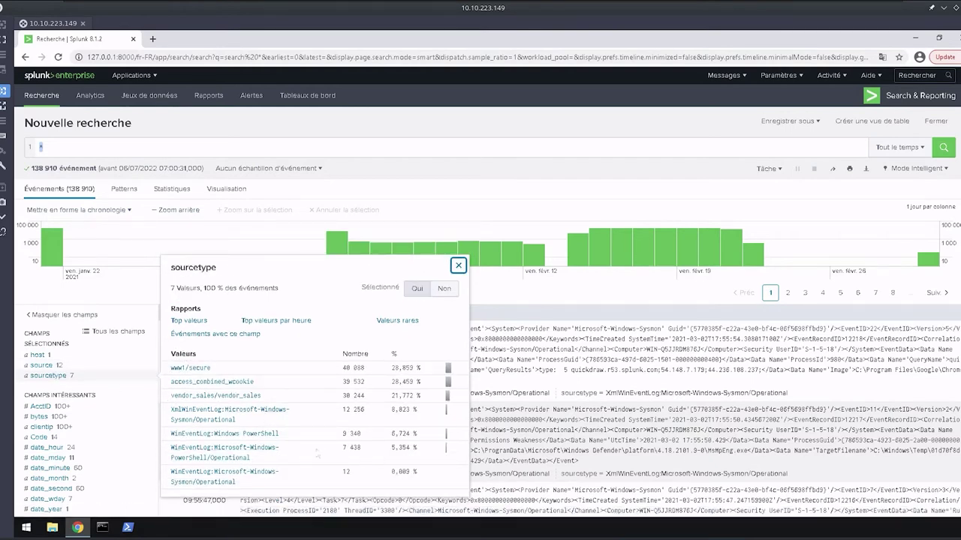
{"action": "left_click", "coordinate": [147, 144]}
Replace the '*' query with source="xmlwineventlog:microsoft-windows-sysmon/operational" and run it for 12 256 events.
{"action": "key", "text": "BackSpace"}
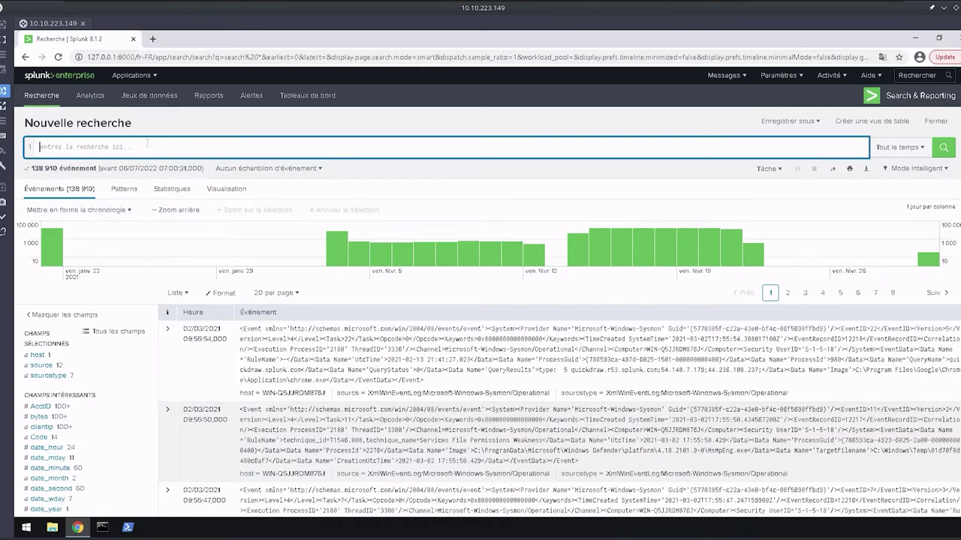
{"action": "type", "text": "source="}
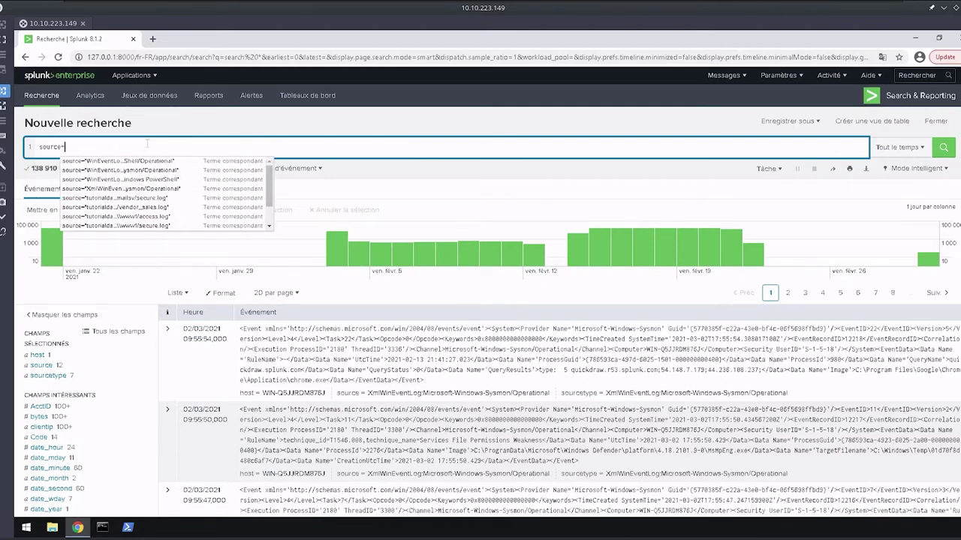
{"action": "type", "text": "\""}
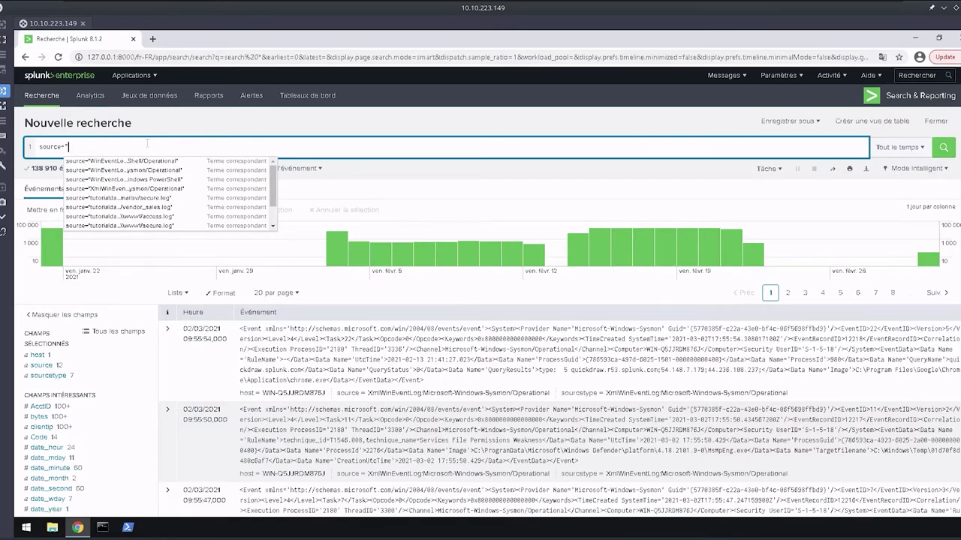
{"action": "type", "text": "Xml"}
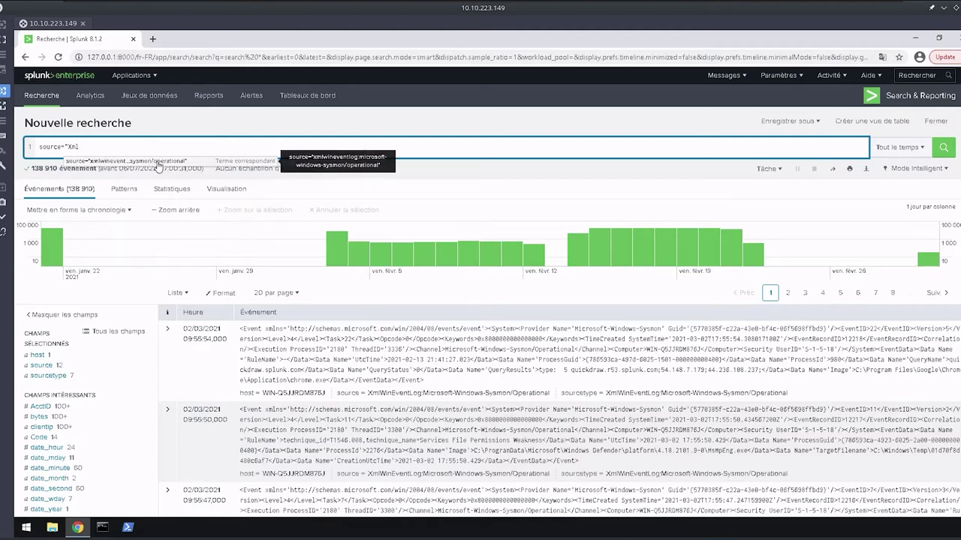
{"action": "left_click", "coordinate": [158, 164]}
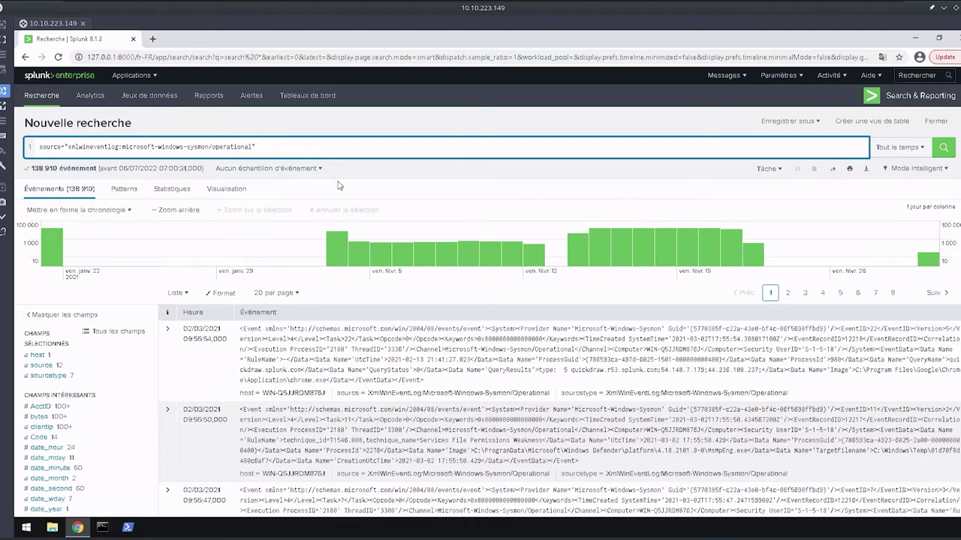
{"action": "key", "text": "BackSpace"}
{"action": "key", "text": "Return"}
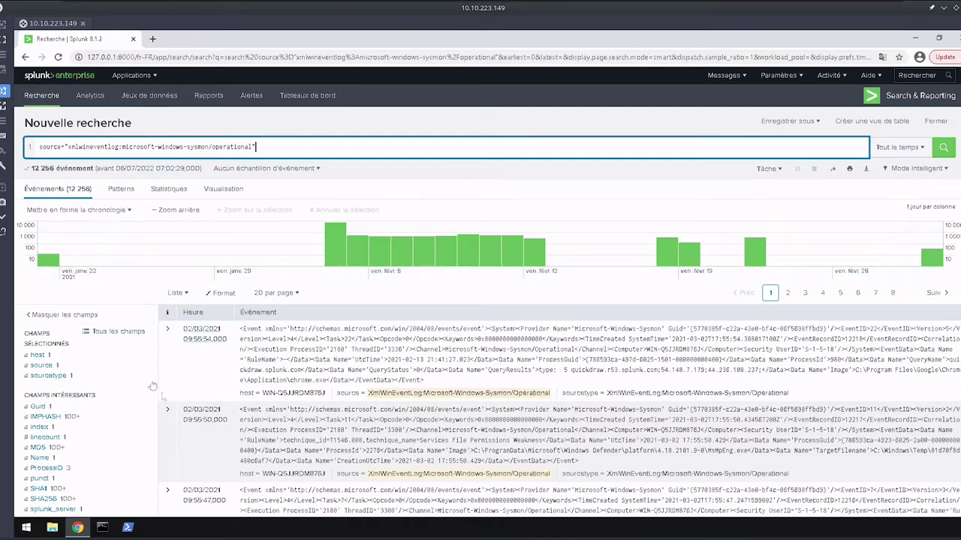
Expand the first Sysmon event and look through the host and sourcetype field actions.
{"action": "left_click", "coordinate": [167, 333]}
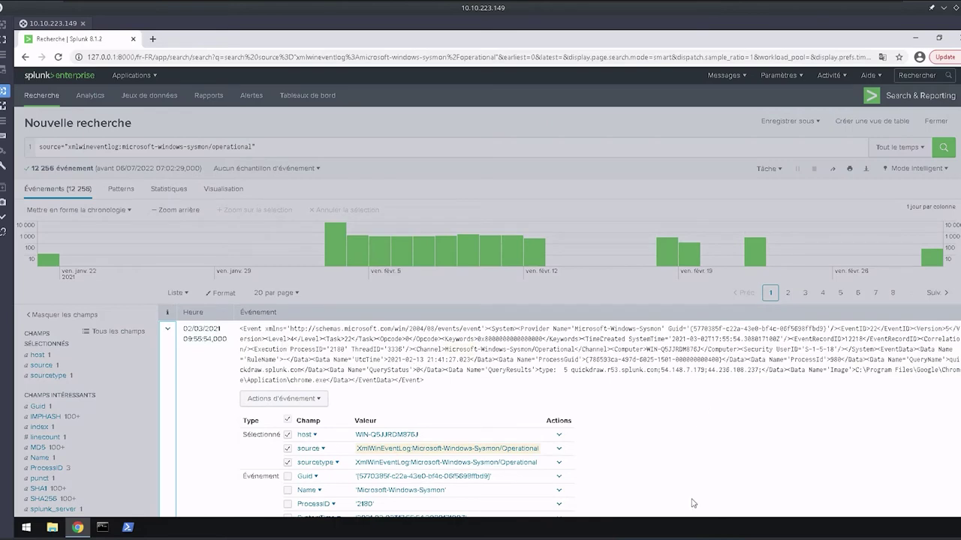
{"action": "scroll", "coordinate": [694, 502], "scroll_direction": "down", "scroll_amount": 1}
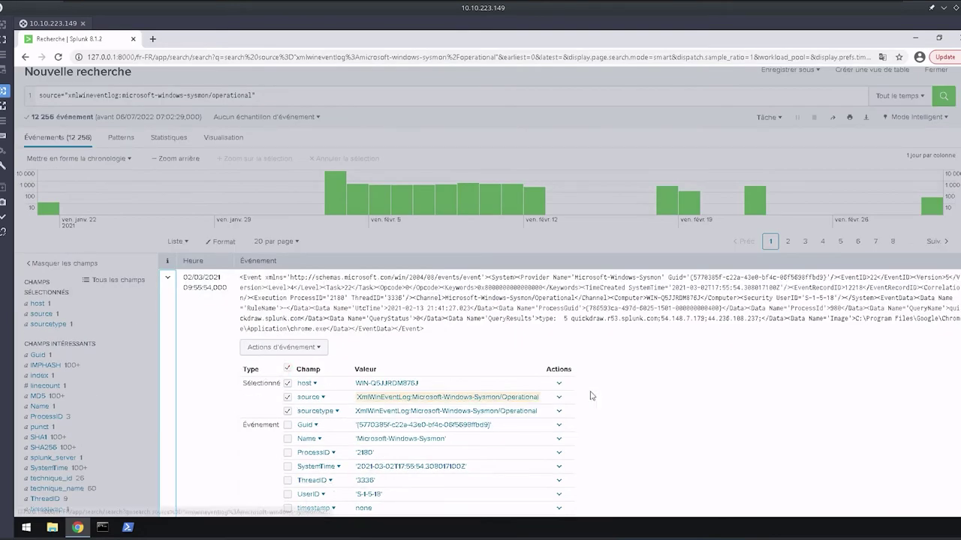
{"action": "left_click", "coordinate": [560, 384]}
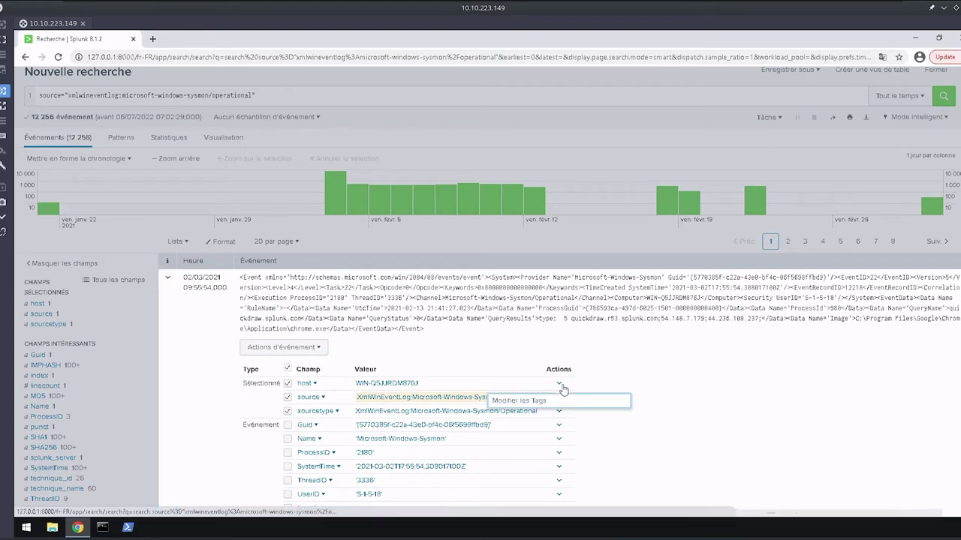
{"action": "left_click", "coordinate": [611, 434]}
{"action": "left_click", "coordinate": [560, 417]}
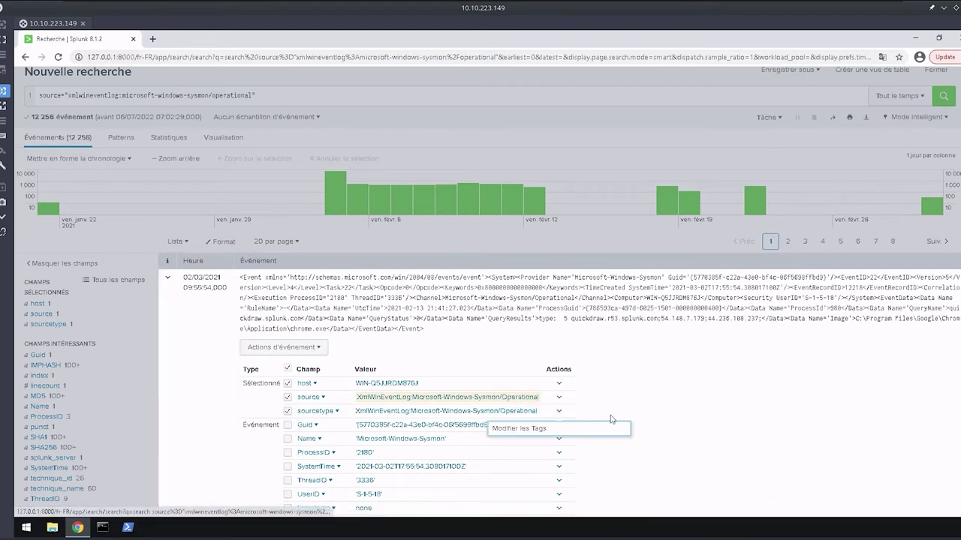
{"action": "left_click", "coordinate": [560, 418]}
Tick Guid as a selected field, then collapse the event and review the list.
{"action": "left_click_drag", "start_coordinate": [246, 460], "coordinate": [289, 424]}
{"action": "left_click", "coordinate": [288, 425]}
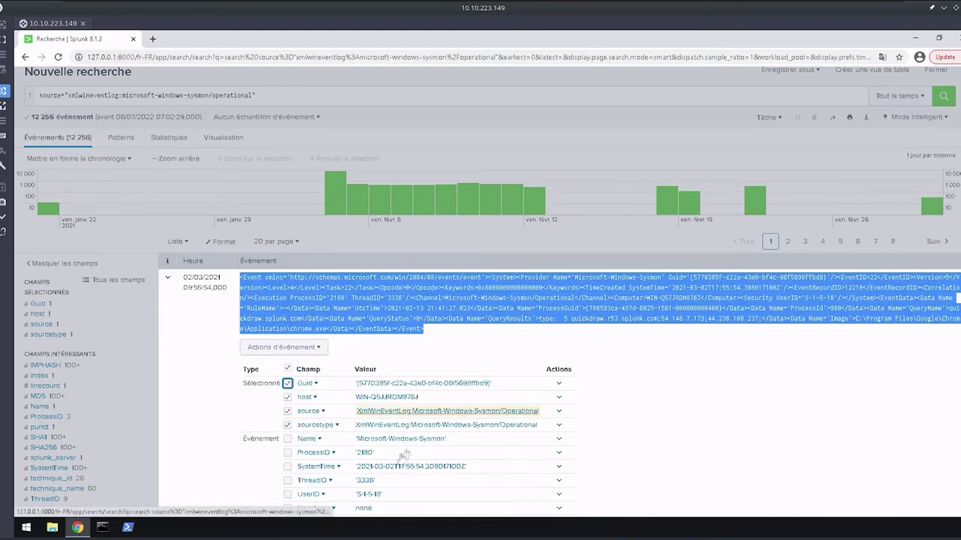
{"action": "scroll", "coordinate": [300, 458], "scroll_direction": "down", "scroll_amount": 2}
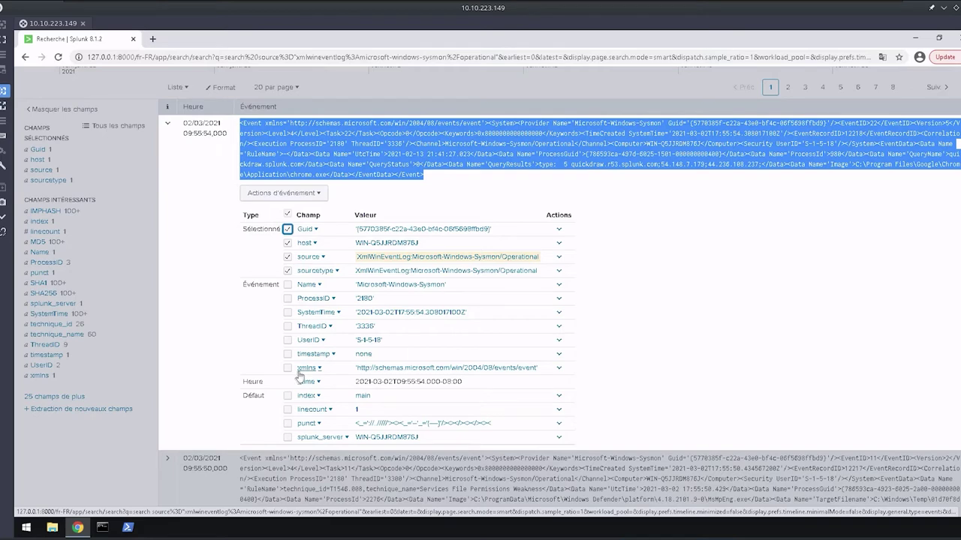
{"action": "left_click", "coordinate": [167, 122]}
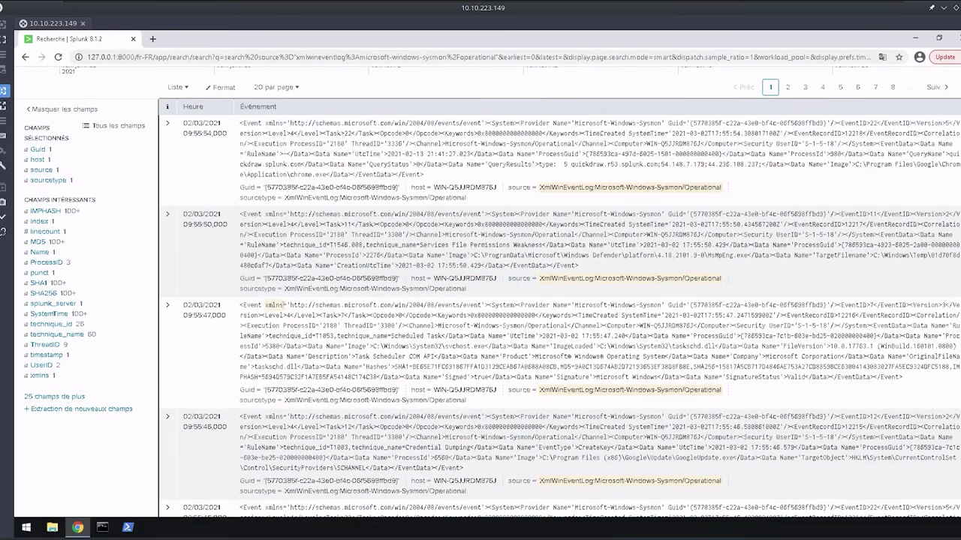
{"action": "left_click_drag", "start_coordinate": [285, 304], "coordinate": [259, 305]}
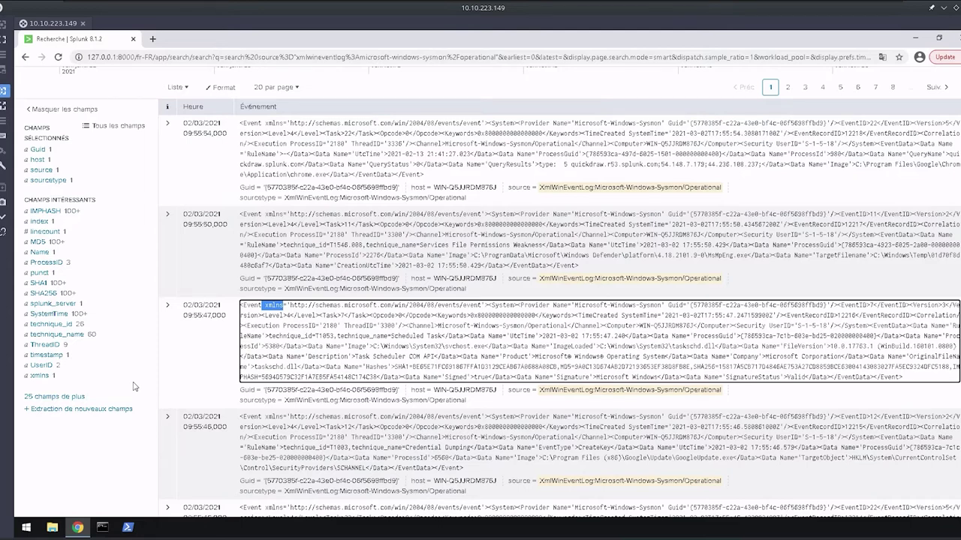
Display the results as a table with row numbers, keeping result wrapping on.
{"action": "left_click", "coordinate": [174, 89]}
{"action": "left_click", "coordinate": [159, 144]}
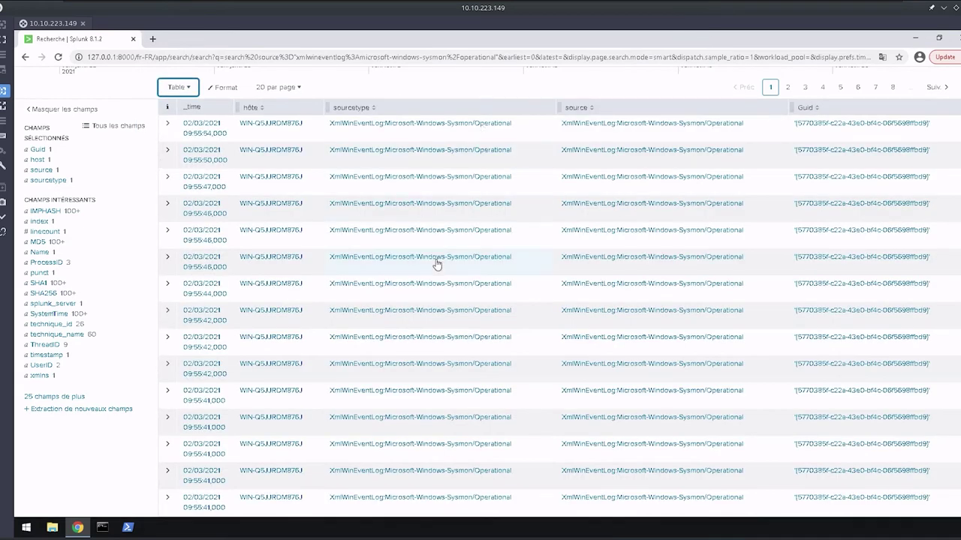
{"action": "left_click", "coordinate": [284, 87]}
{"action": "left_click", "coordinate": [267, 124]}
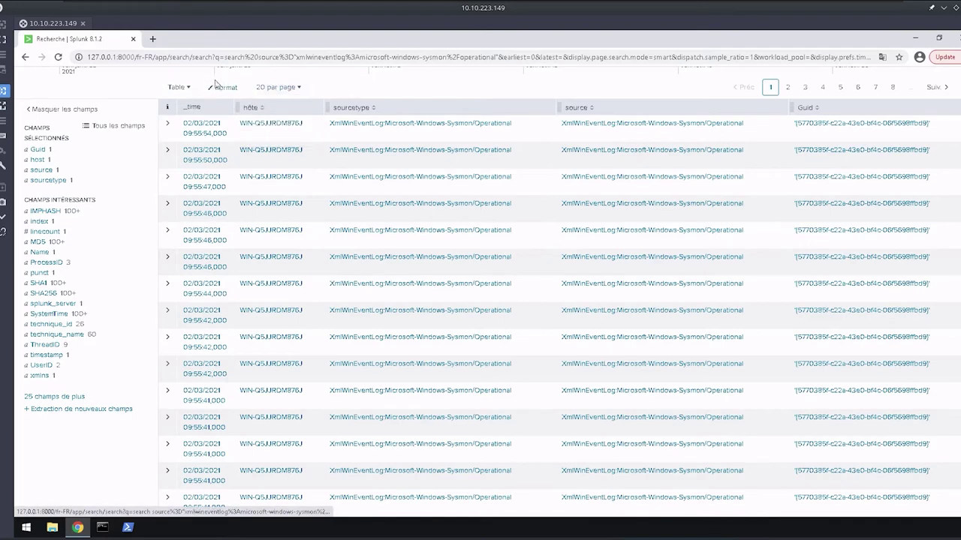
{"action": "left_click", "coordinate": [222, 87]}
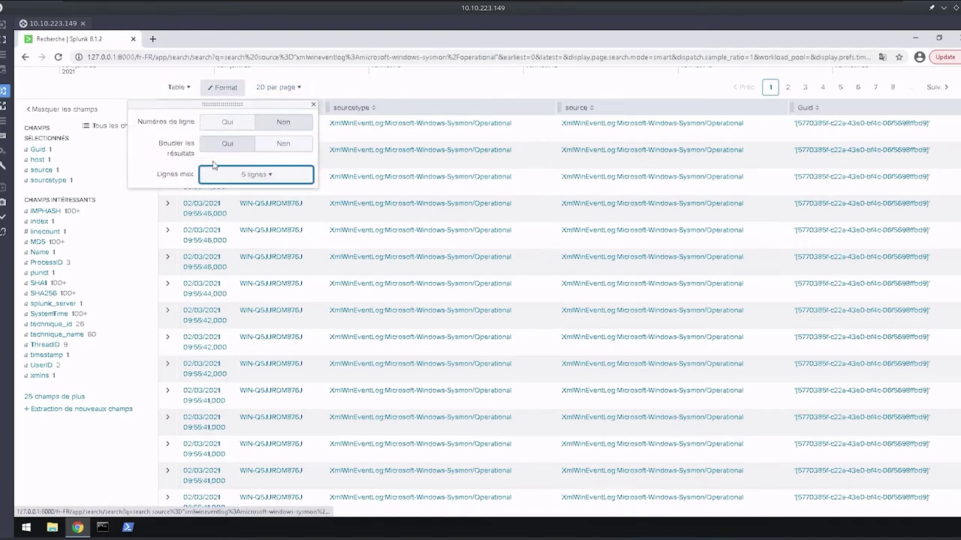
{"action": "left_click", "coordinate": [230, 122]}
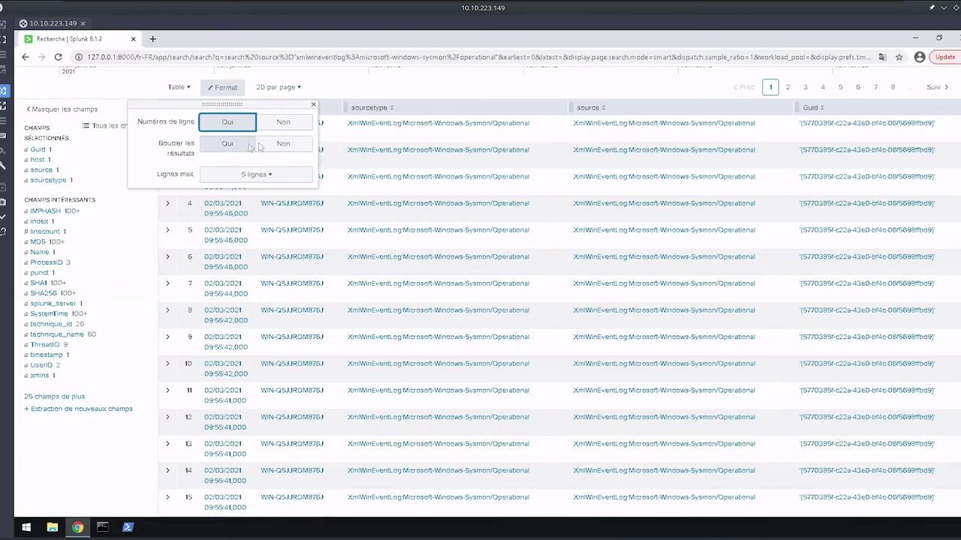
{"action": "left_click", "coordinate": [289, 153]}
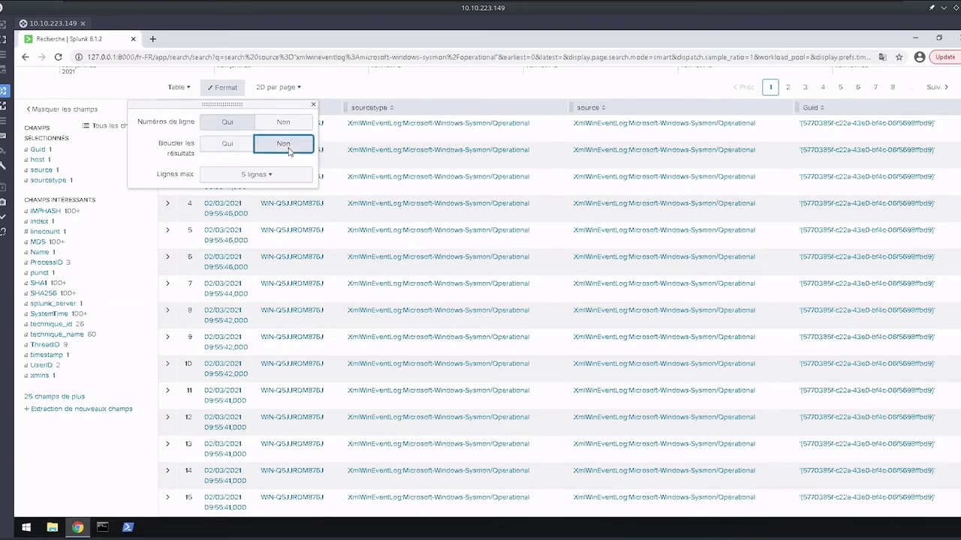
{"action": "left_click", "coordinate": [223, 148]}
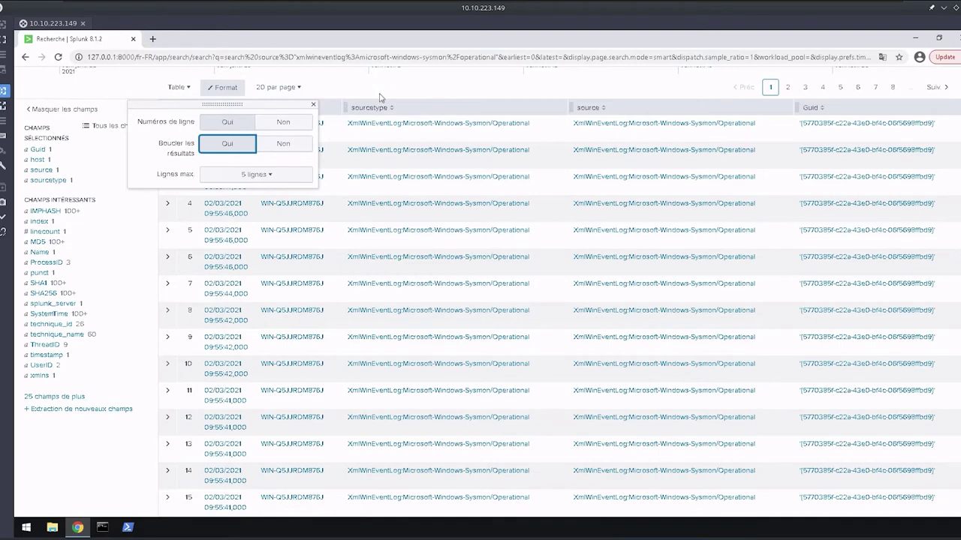
{"action": "left_click", "coordinate": [381, 98]}
Switch to 50 par page and scroll through the results back to the top.
{"action": "scroll", "coordinate": [380, 98], "scroll_direction": "up", "scroll_amount": 2}
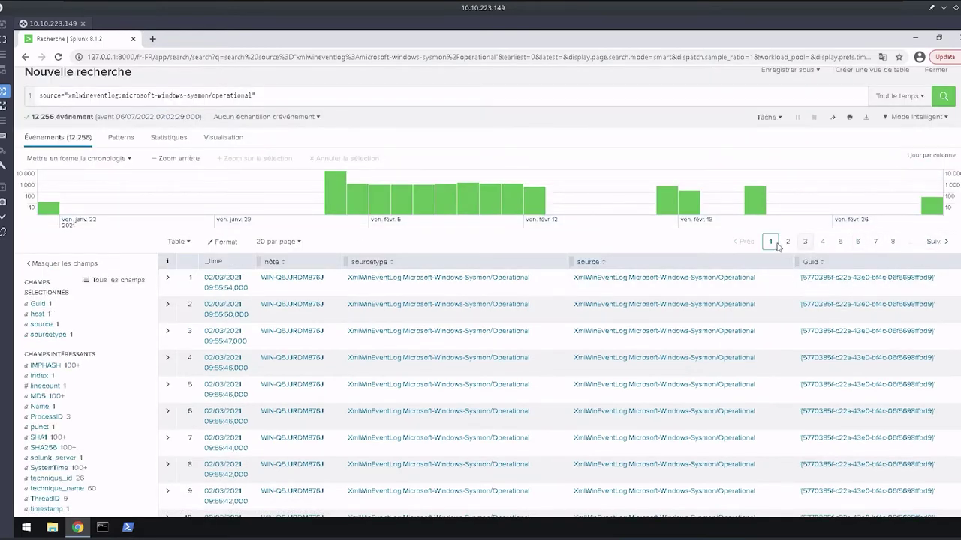
{"action": "scroll", "coordinate": [685, 367], "scroll_direction": "down", "scroll_amount": 4}
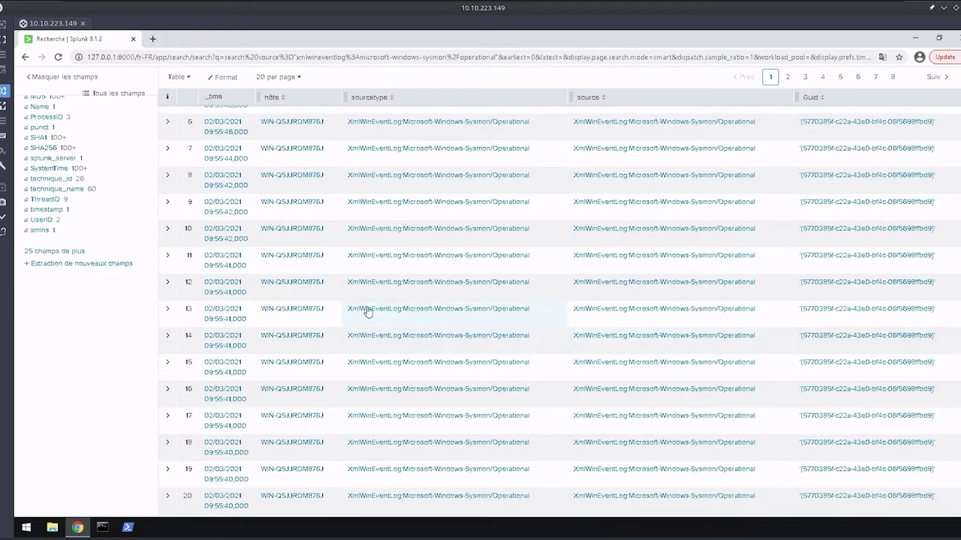
{"action": "left_click", "coordinate": [294, 78]}
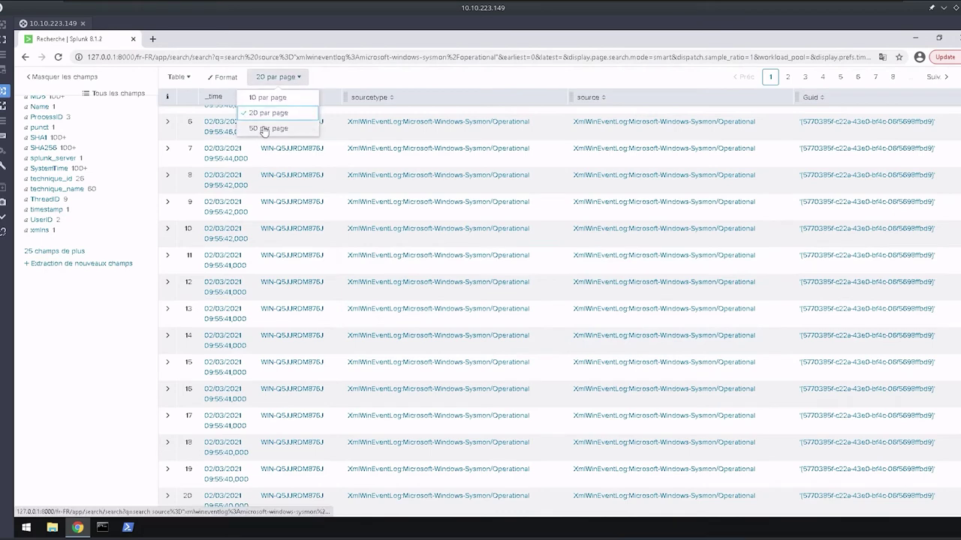
{"action": "left_click", "coordinate": [264, 128]}
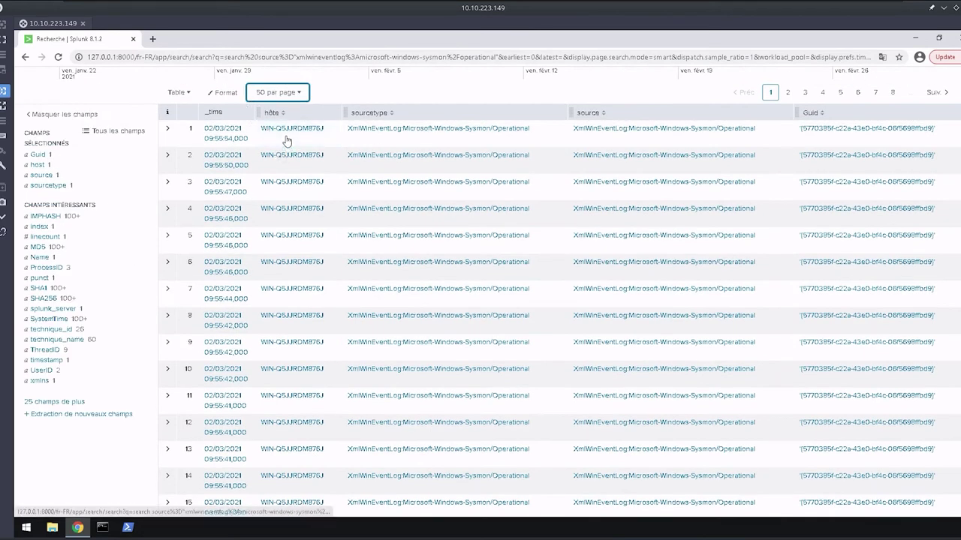
{"action": "scroll", "coordinate": [369, 284], "scroll_direction": "down", "scroll_amount": 3}
{"action": "scroll", "coordinate": [369, 284], "scroll_direction": "down", "scroll_amount": 8}
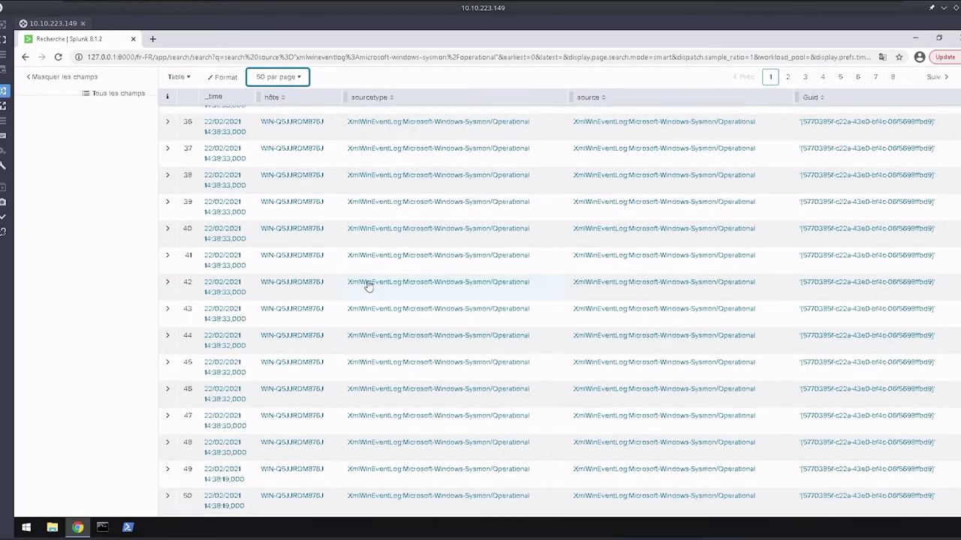
{"action": "scroll", "coordinate": [662, 377], "scroll_direction": "up", "scroll_amount": 15}
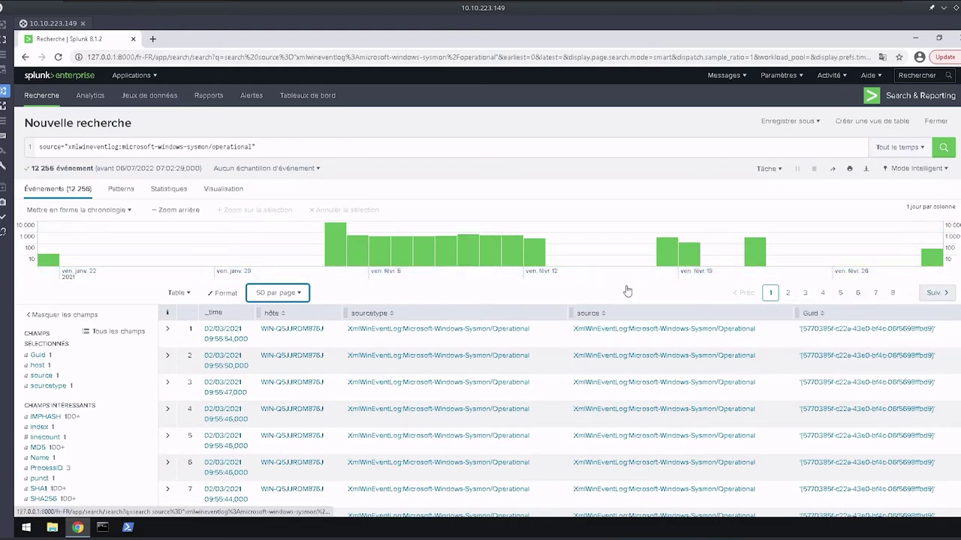
{"action": "mouse_move", "coordinate": [49, 255]}
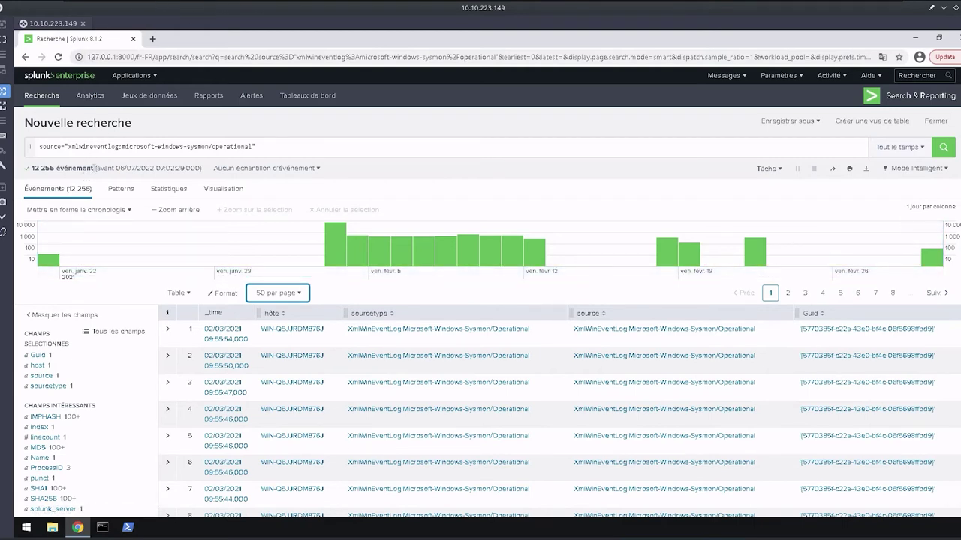
{"action": "left_click", "coordinate": [94, 168]}
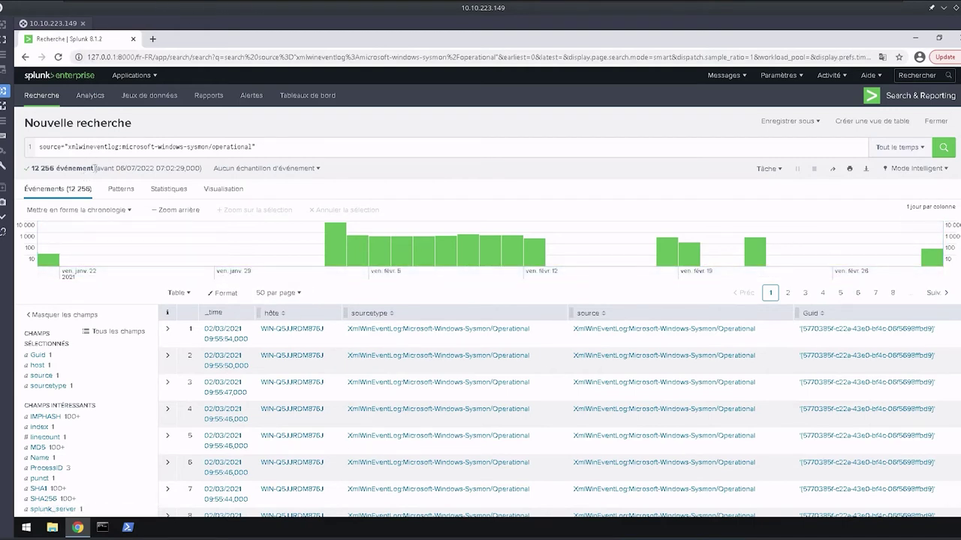
Append EventID=12 and run it, retry with eventid=12, then retype EventID=12.
{"action": "left_click", "coordinate": [276, 147]}
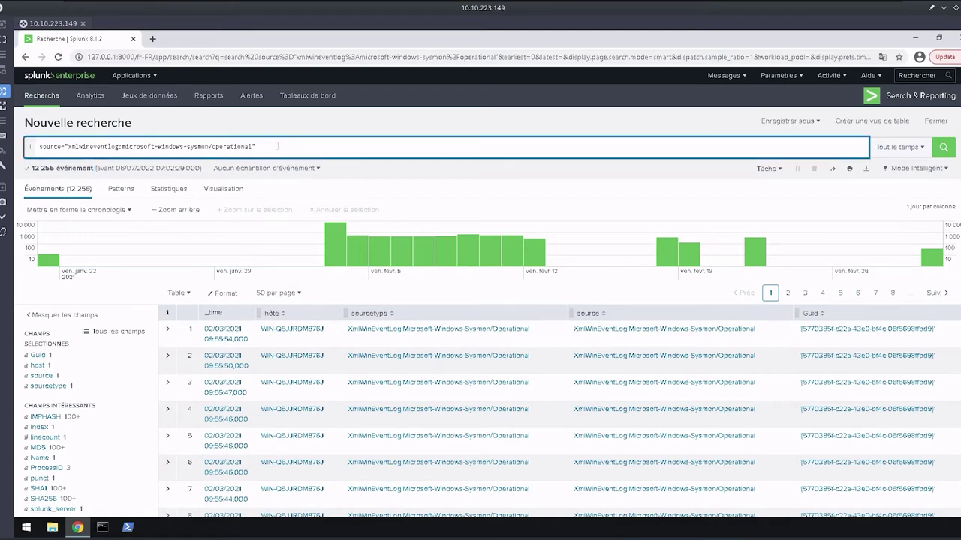
{"action": "type", "text": "EventID=12"}
{"action": "key", "text": "Return"}
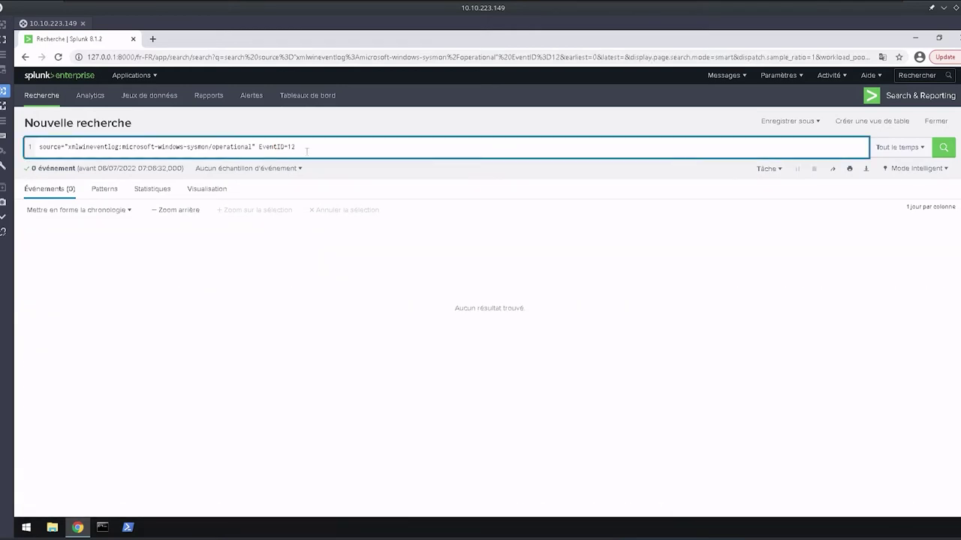
{"action": "key", "text": "BackSpace"}
{"action": "key", "text": "BackSpace"}
{"action": "key", "text": "BackSpace"}
{"action": "key", "text": "BackSpace"}
{"action": "key", "text": "BackSpace"}
{"action": "key", "text": "BackSpace"}
{"action": "key", "text": "BackSpace"}
{"action": "key", "text": "BackSpace"}
{"action": "key", "text": "BackSpace"}
{"action": "type", "text": "eventid"}
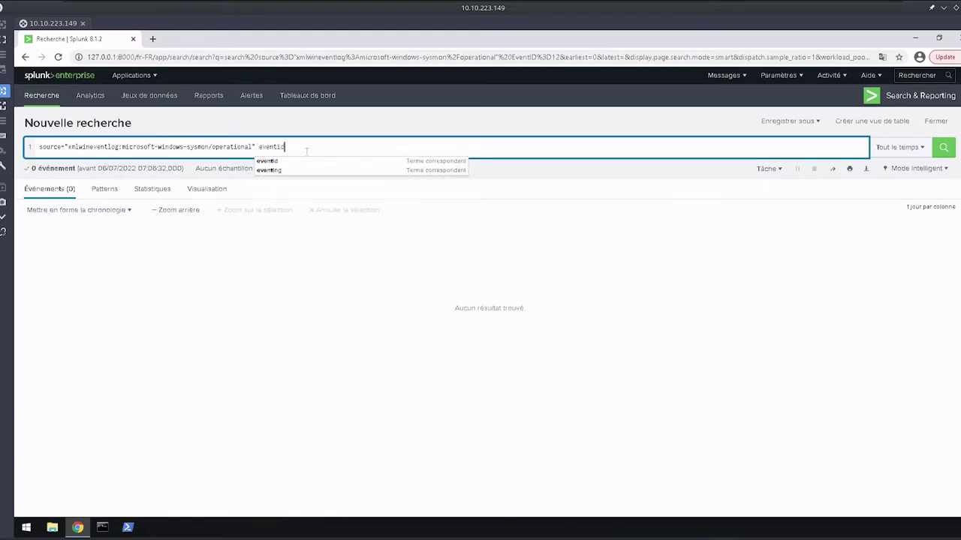
{"action": "type", "text": "="}
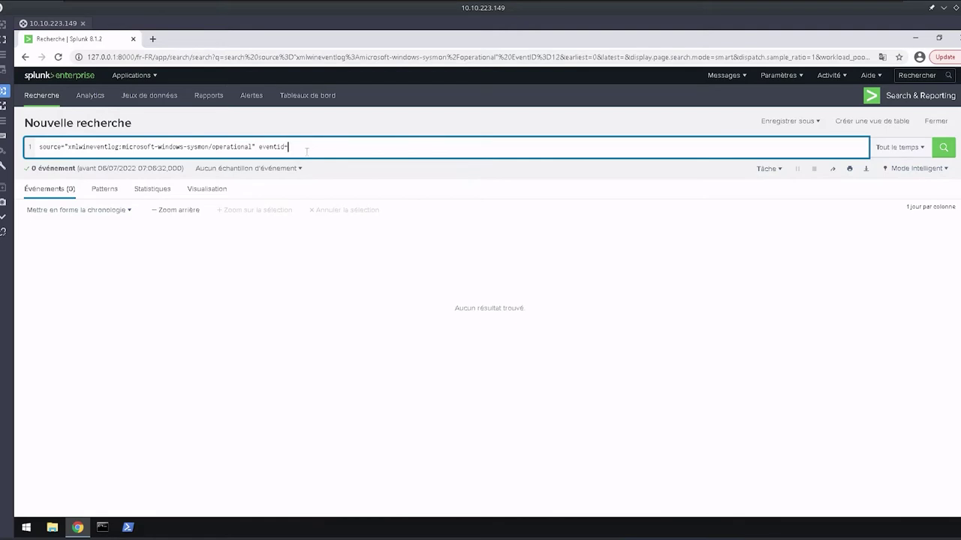
{"action": "type", "text": "12"}
{"action": "key", "text": "Return"}
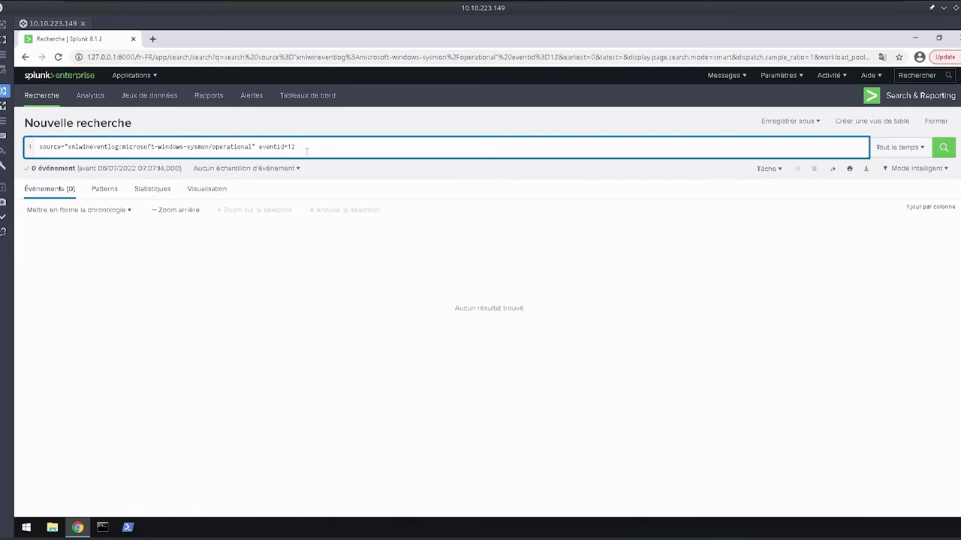
{"action": "key", "text": "BackSpace"}
{"action": "key", "text": "BackSpace"}
{"action": "key", "text": "BackSpace"}
{"action": "key", "text": "BackSpace"}
{"action": "key", "text": "BackSpace"}
{"action": "key", "text": "BackSpace"}
{"action": "key", "text": "BackSpace"}
{"action": "type", "text": "EventID=12"}
Rerun EventID=12, dismiss the translation popup on the field extractor, and return to Recherche.
{"action": "key", "text": "Return"}
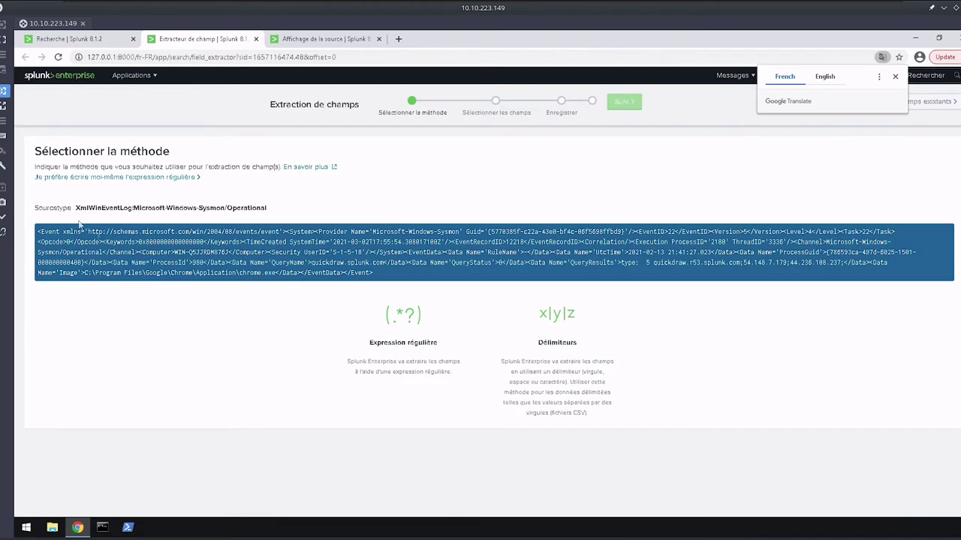
{"action": "left_click", "coordinate": [405, 277]}
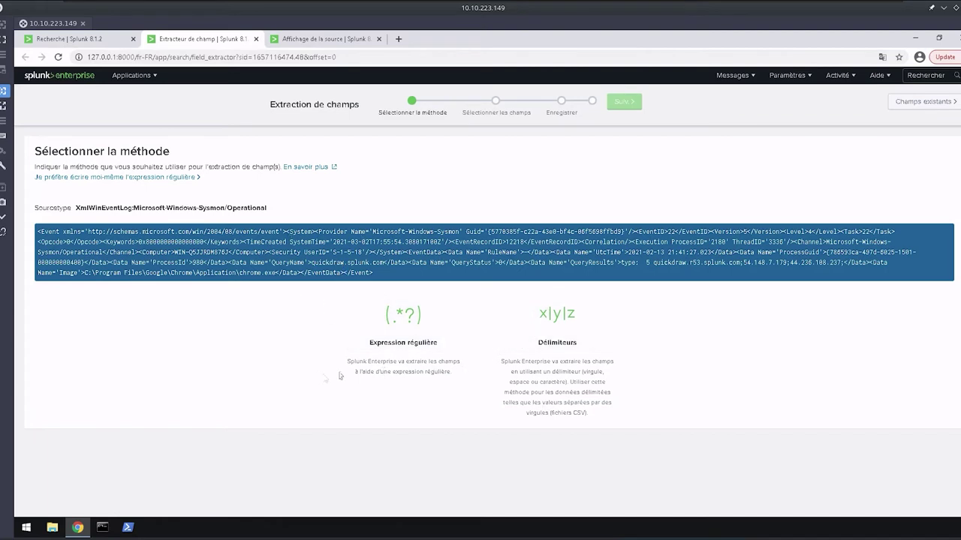
{"action": "left_click_drag", "start_coordinate": [342, 375], "coordinate": [514, 383]}
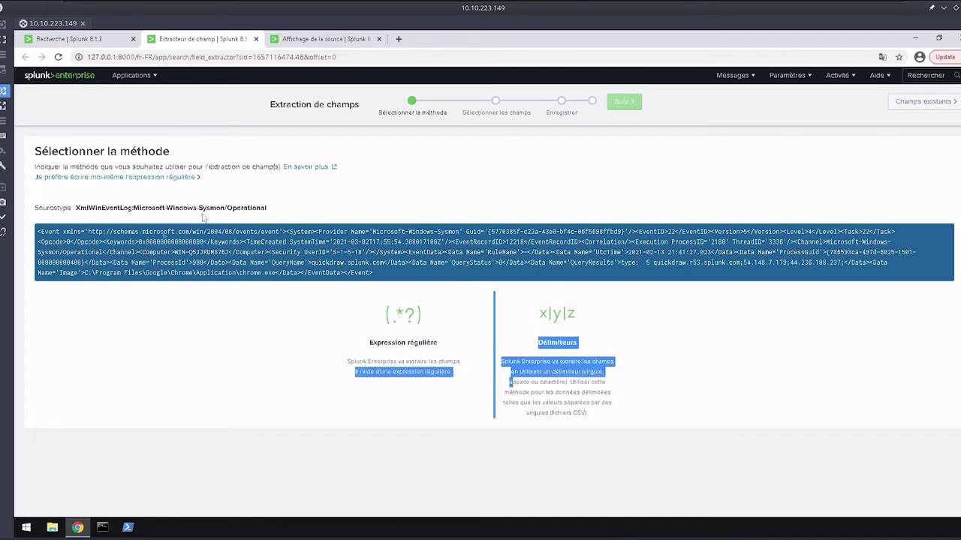
{"action": "left_click", "coordinate": [738, 360]}
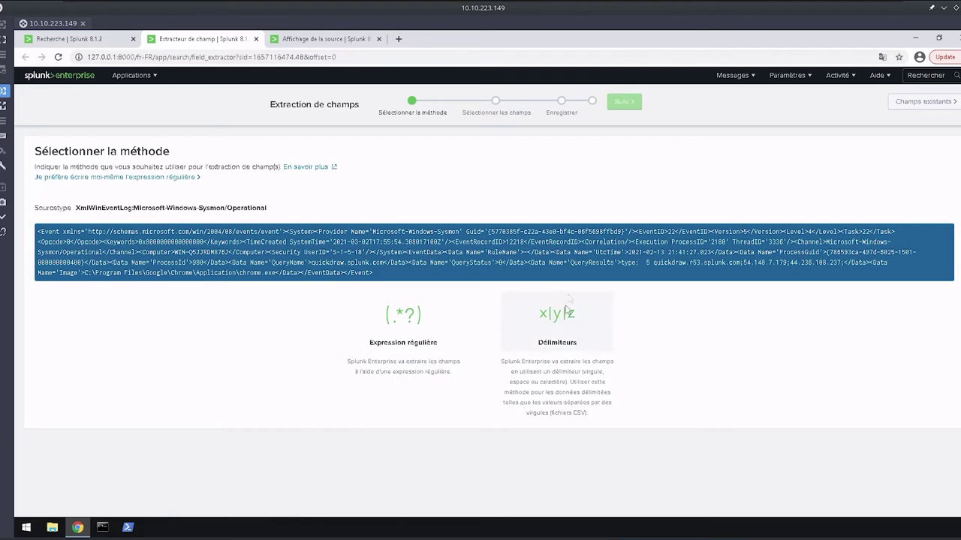
{"action": "left_click", "coordinate": [77, 39]}
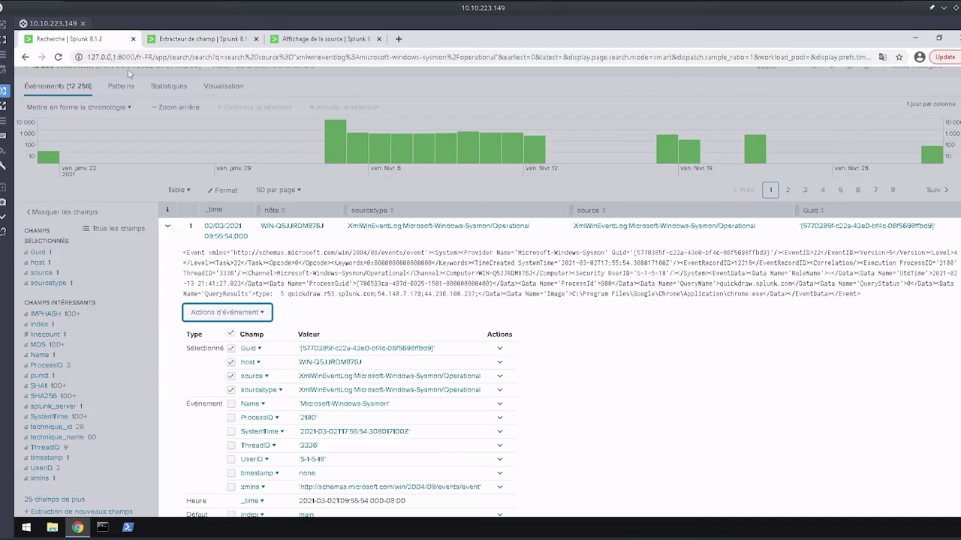
{"action": "scroll", "coordinate": [221, 217], "scroll_direction": "up", "scroll_amount": 2}
{"action": "left_click", "coordinate": [265, 147]}
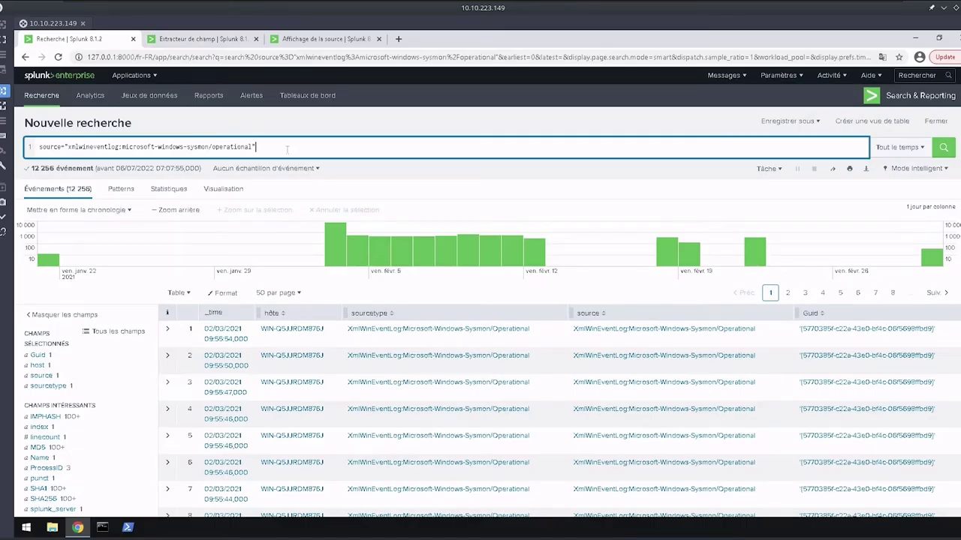
{"action": "key", "text": "shift+Return"}
{"action": "type", "text": "|"}
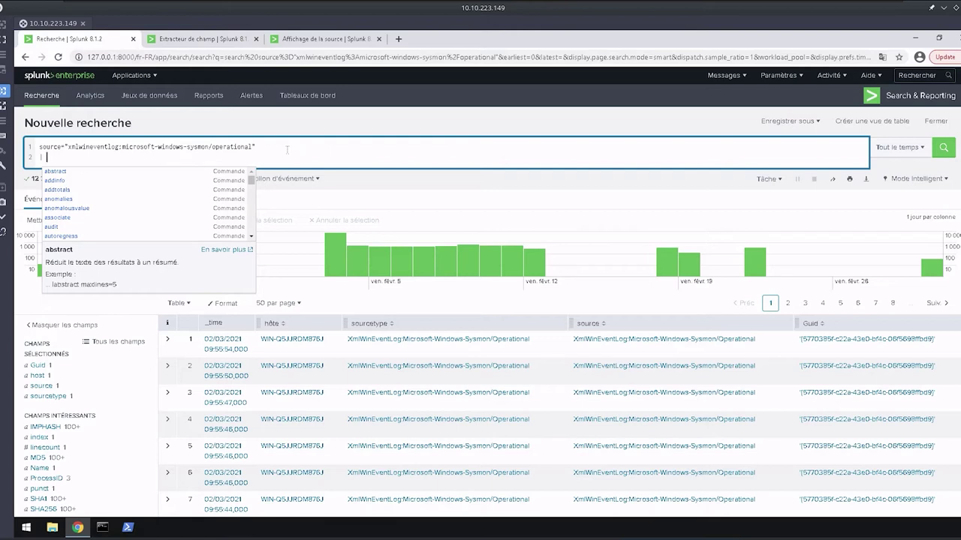
{"action": "key", "text": "BackSpace"}
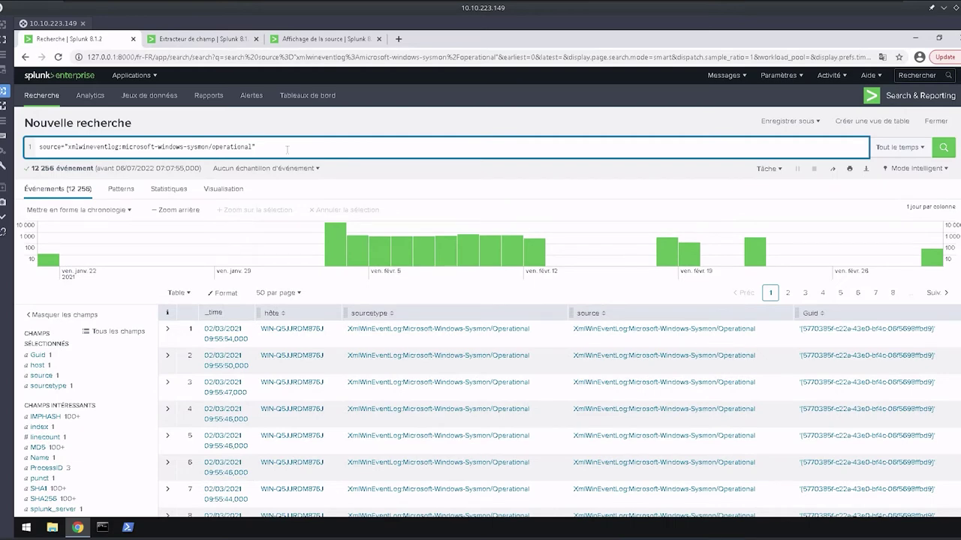
{"action": "type", "text": "E"}
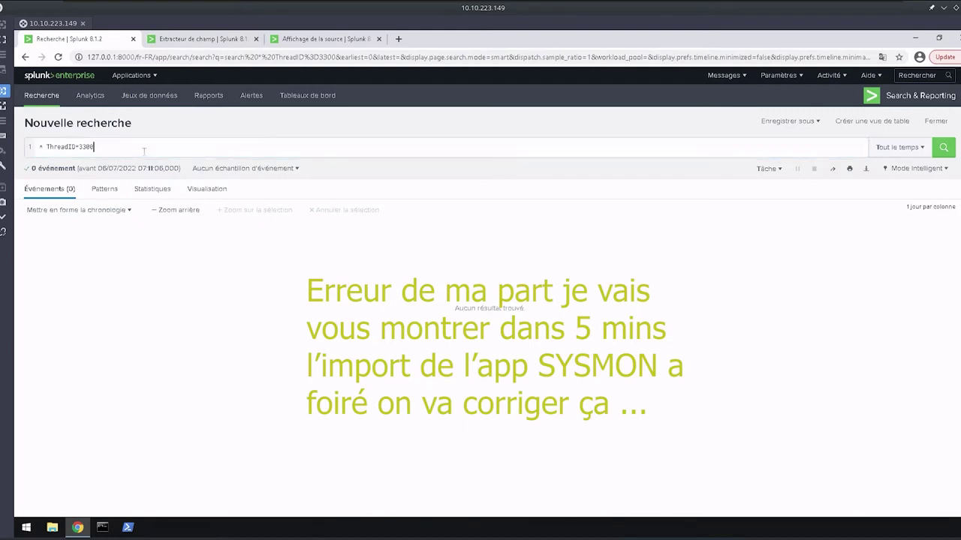
Clear the search query and reload the search page.
{"action": "key", "text": "ctrl+a"}
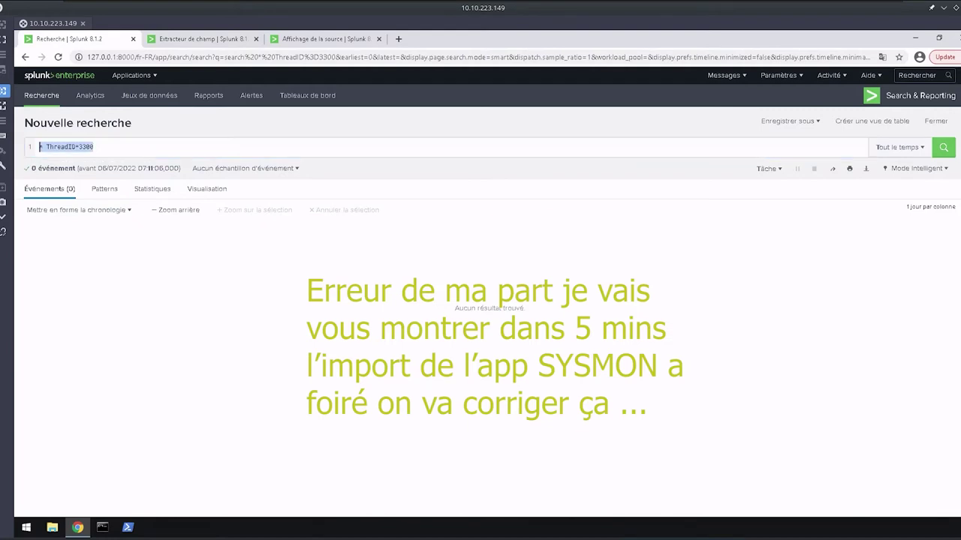
{"action": "key", "text": "BackSpace"}
{"action": "type", "text": "i"}
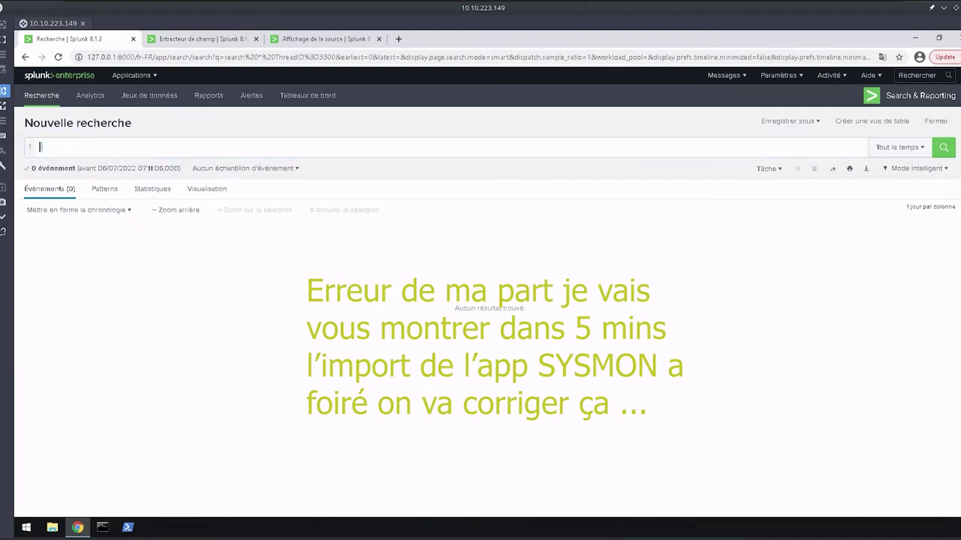
{"action": "key", "text": "ctrl+a"}
{"action": "key", "text": "BackSpace"}
{"action": "type", "text": "i"}
{"action": "key", "text": "BackSpace"}
{"action": "key", "text": "F5"}
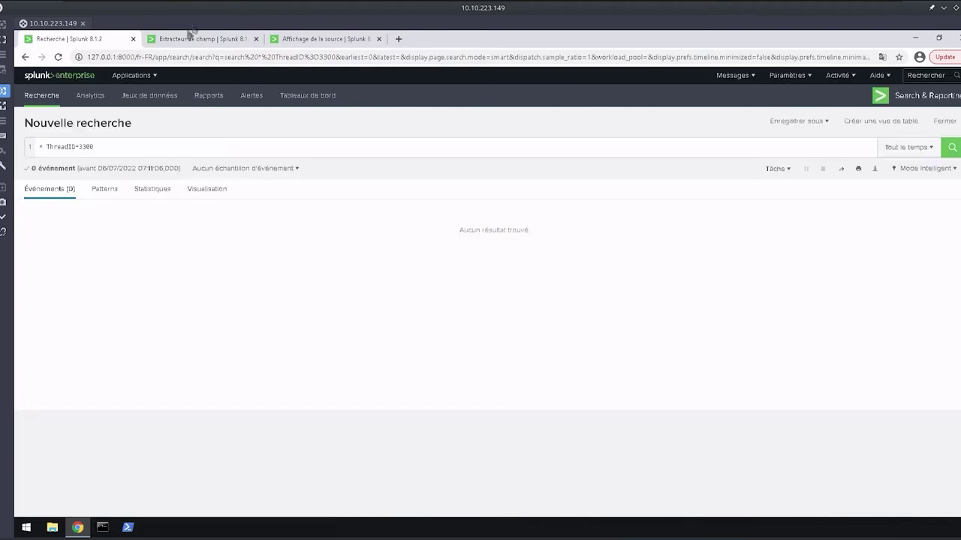
Retype source="xmlwineventlog:microsoft-windows-sysmon/operational" via autocomplete and append Googleupdate.exe.
{"action": "left_click", "coordinate": [139, 147]}
{"action": "key", "text": "BackSpace"}
{"action": "key", "text": "ctrl+a"}
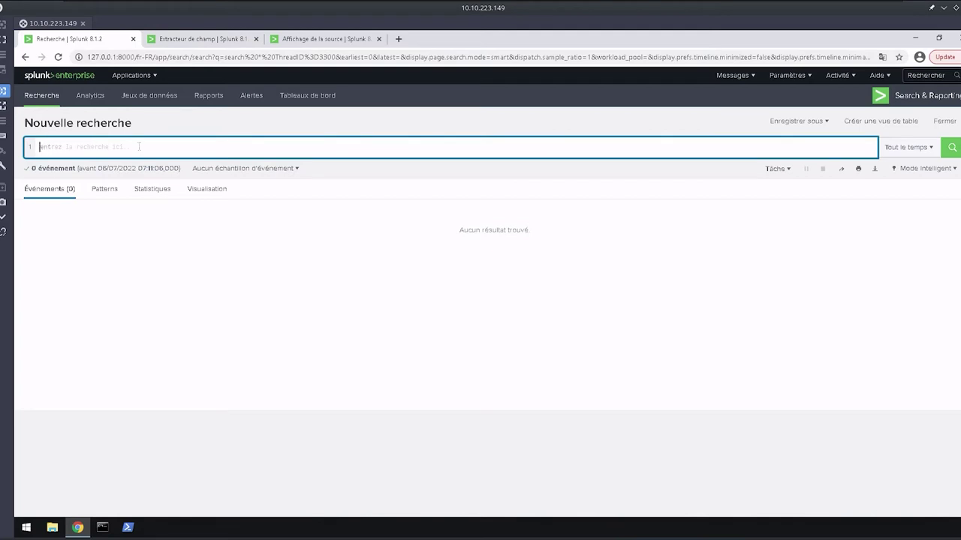
{"action": "type", "text": "source"}
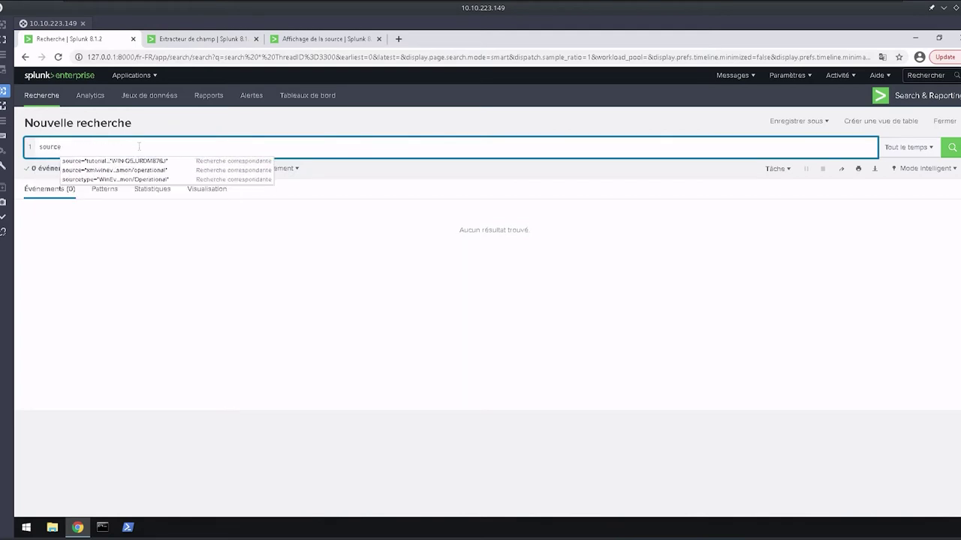
{"action": "key", "text": "BackSpace"}
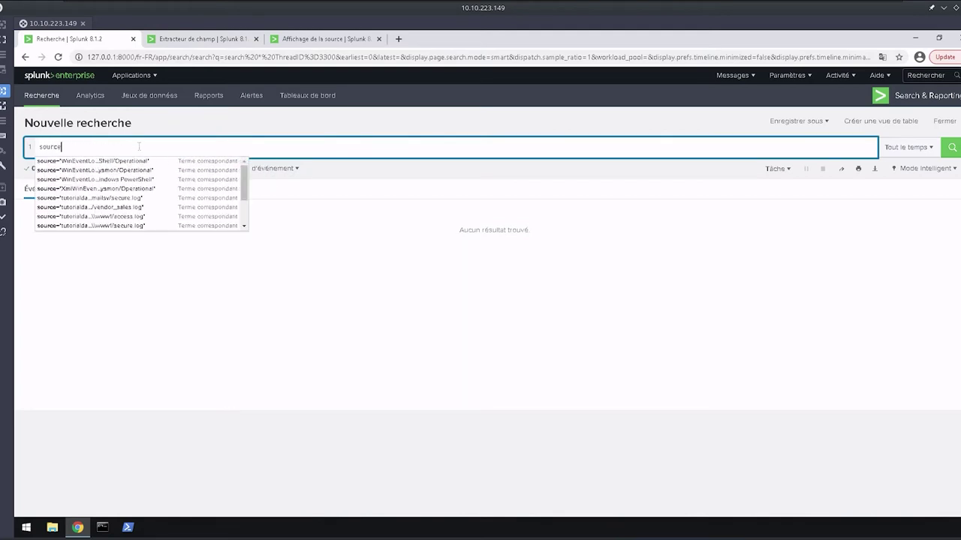
{"action": "type", "text": "=\"x"}
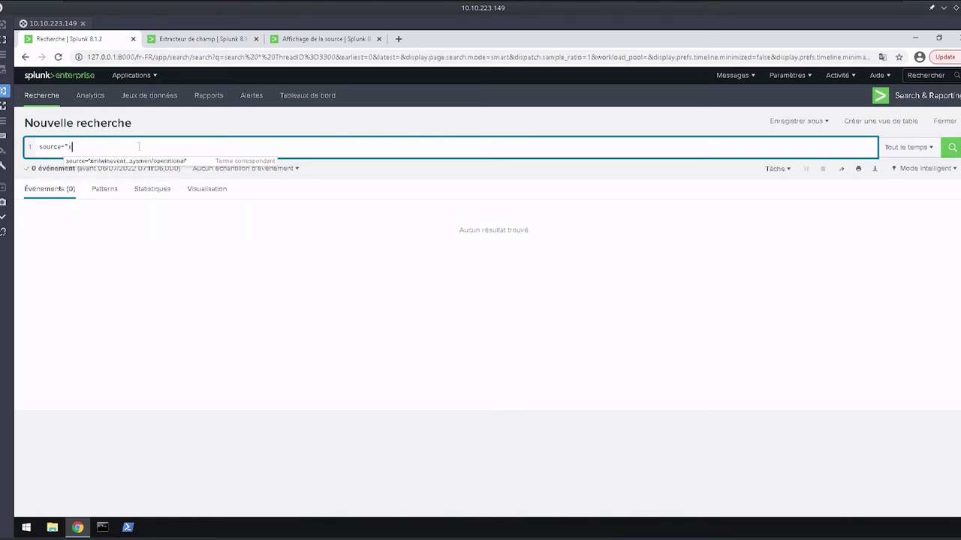
{"action": "key", "text": "BackSpace"}
{"action": "type", "text": "X"}
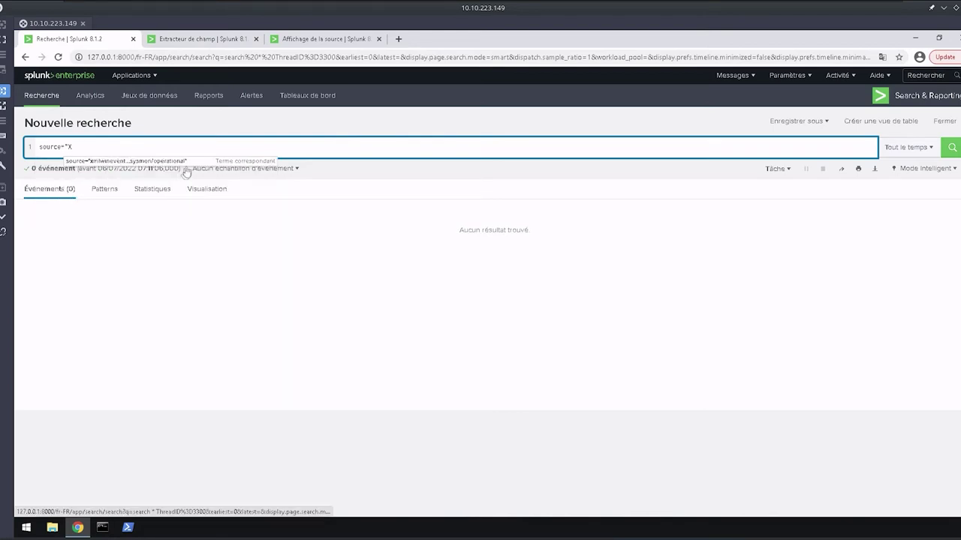
{"action": "left_click", "coordinate": [189, 164]}
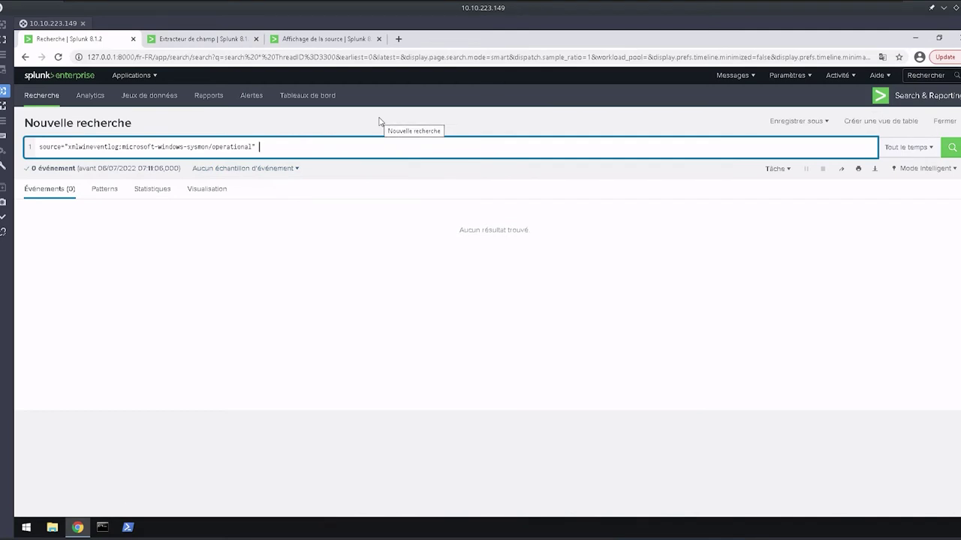
{"action": "type", "text": "G"}
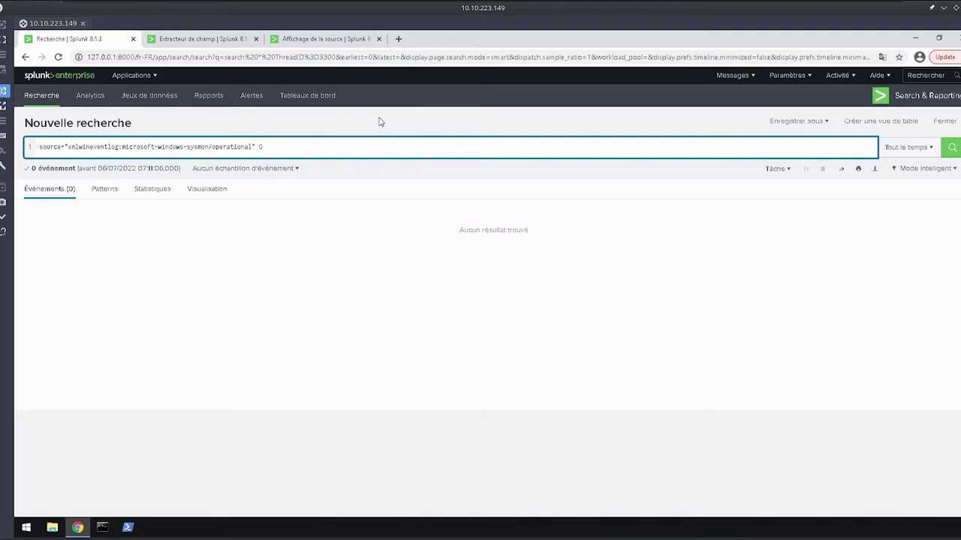
{"action": "type", "text": "oogleupdate.exe"}
Run the Googleupdate.exe search (184 events), inspect the first event's fields, then reload.
{"action": "key", "text": "Return"}
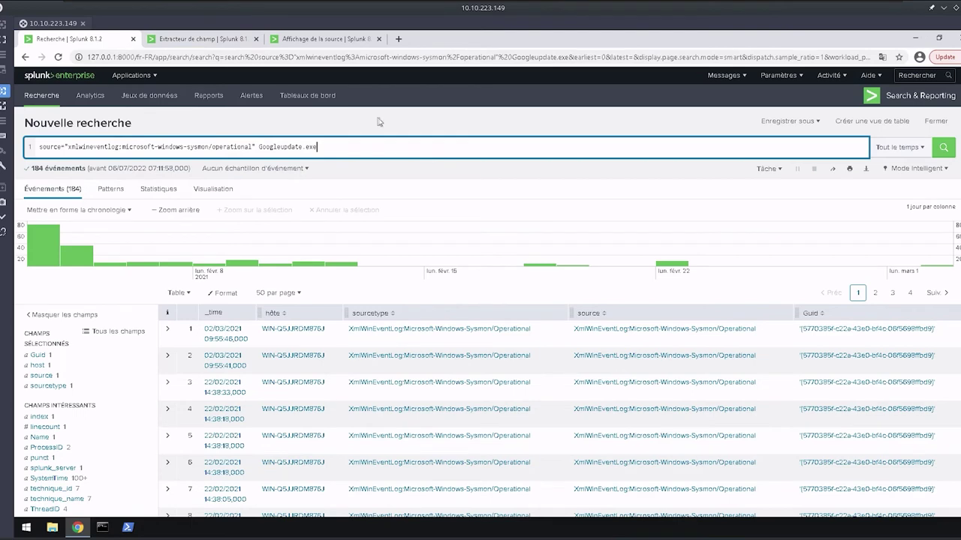
{"action": "left_click", "coordinate": [168, 332]}
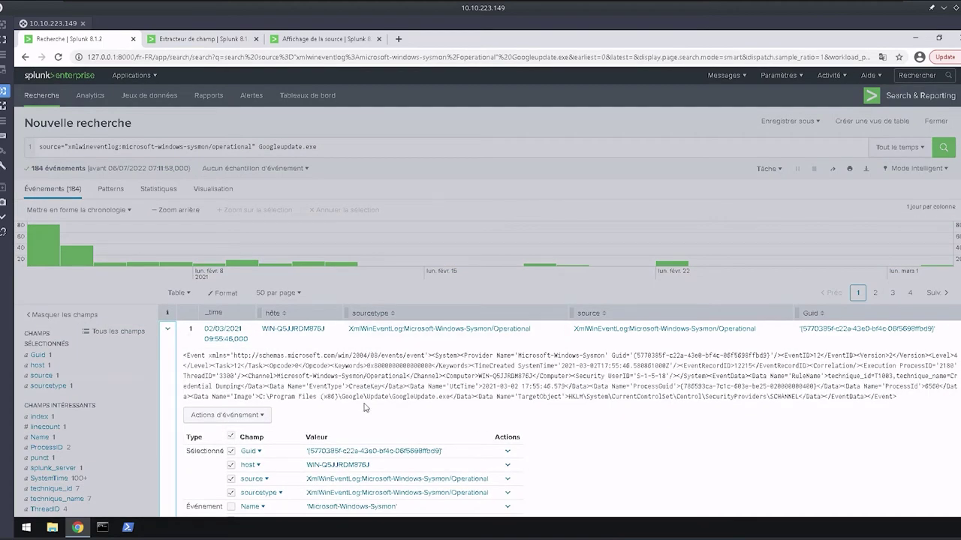
{"action": "scroll", "coordinate": [382, 354], "scroll_direction": "down", "scroll_amount": 3}
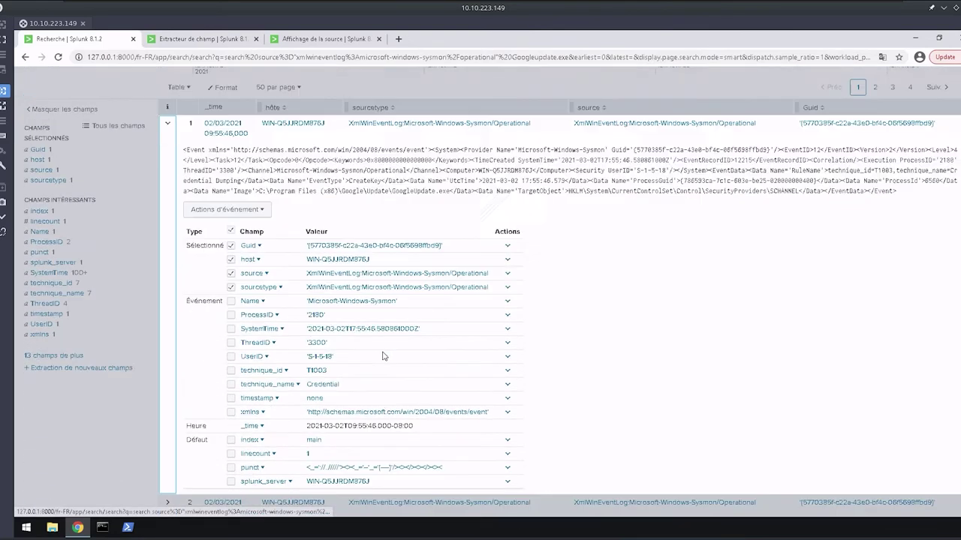
{"action": "scroll", "coordinate": [383, 354], "scroll_direction": "down", "scroll_amount": 1}
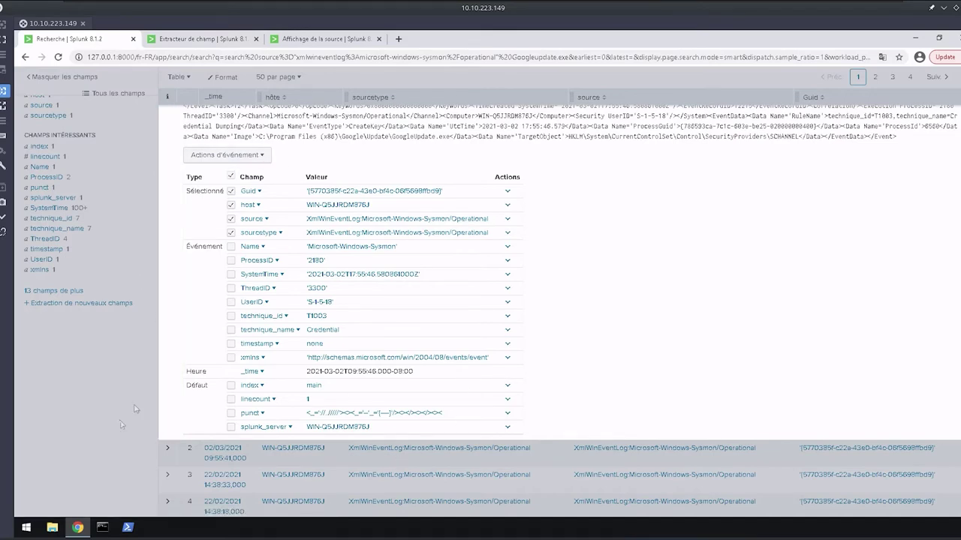
{"action": "key", "text": "F5"}
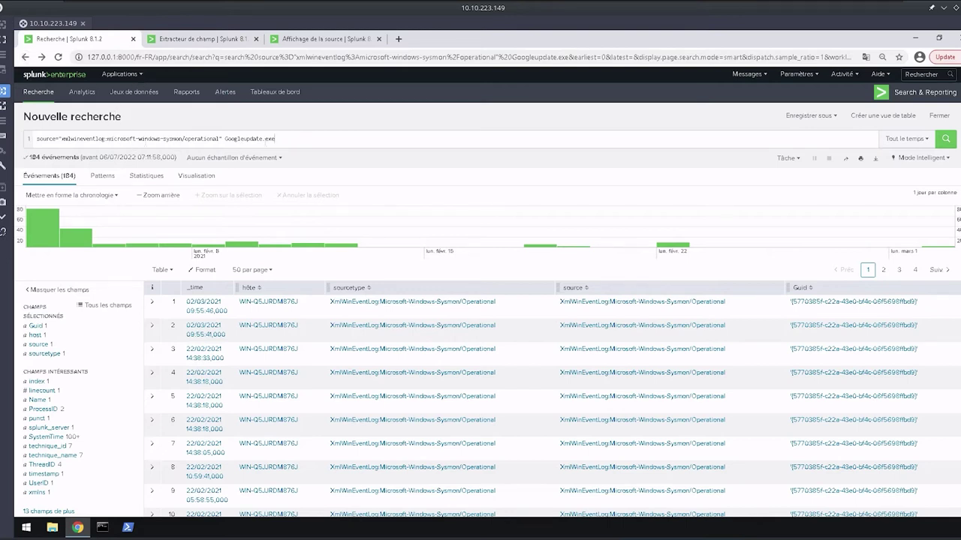
Replace the query with * GoogleUpdate.exe chrome_installer.exe and run it, returning 6 events.
{"action": "triple_click", "coordinate": [300, 143]}
{"action": "key", "text": "BackSpace"}
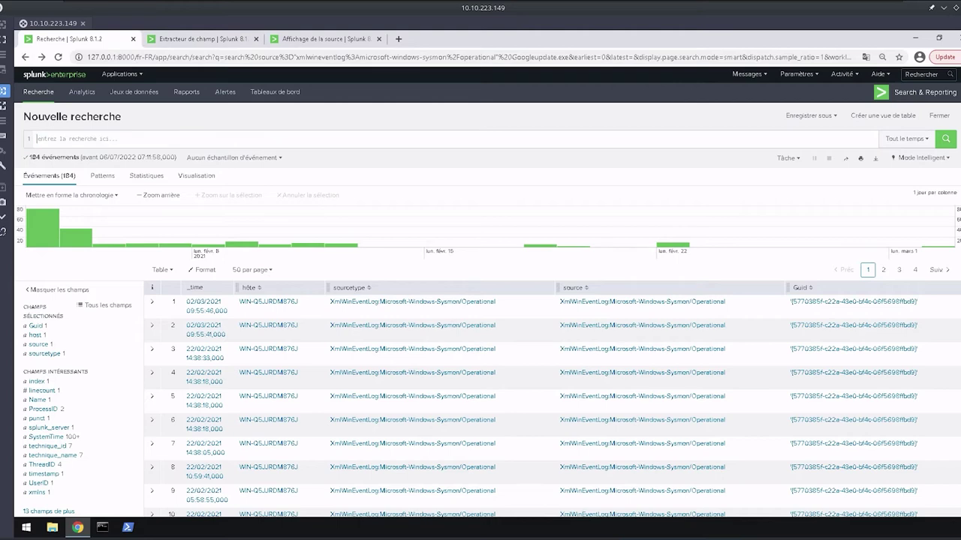
{"action": "type", "text": "|"}
{"action": "key", "text": "F5"}
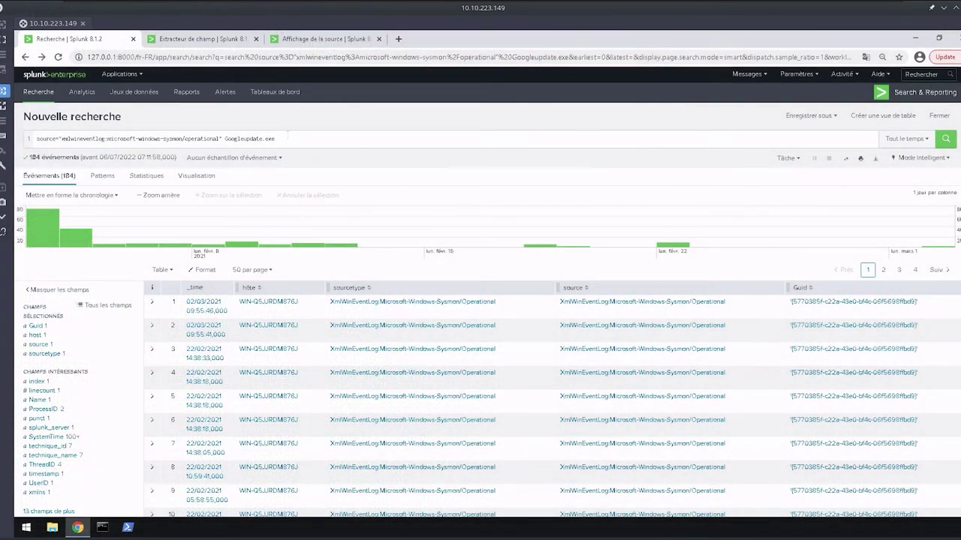
{"action": "key", "text": "ctrl+a"}
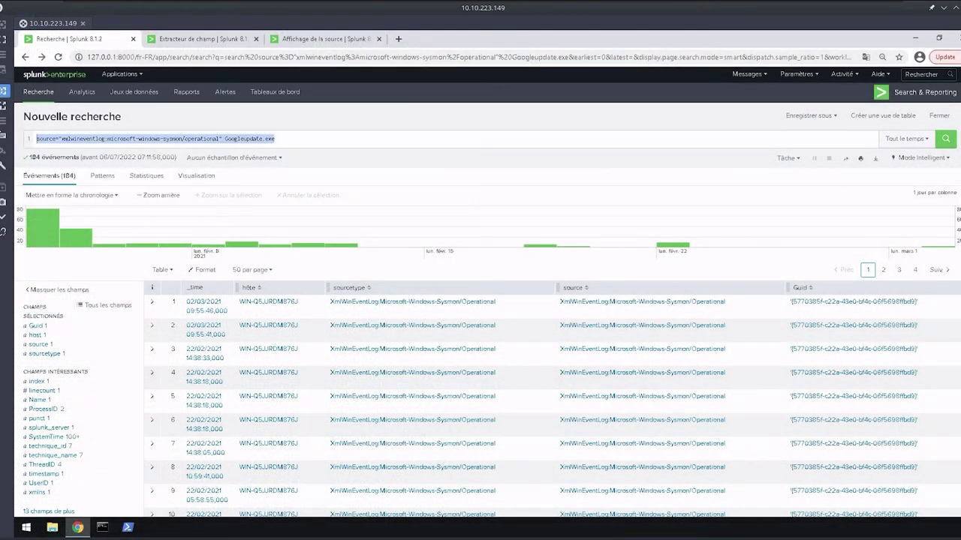
{"action": "type", "text": "*"}
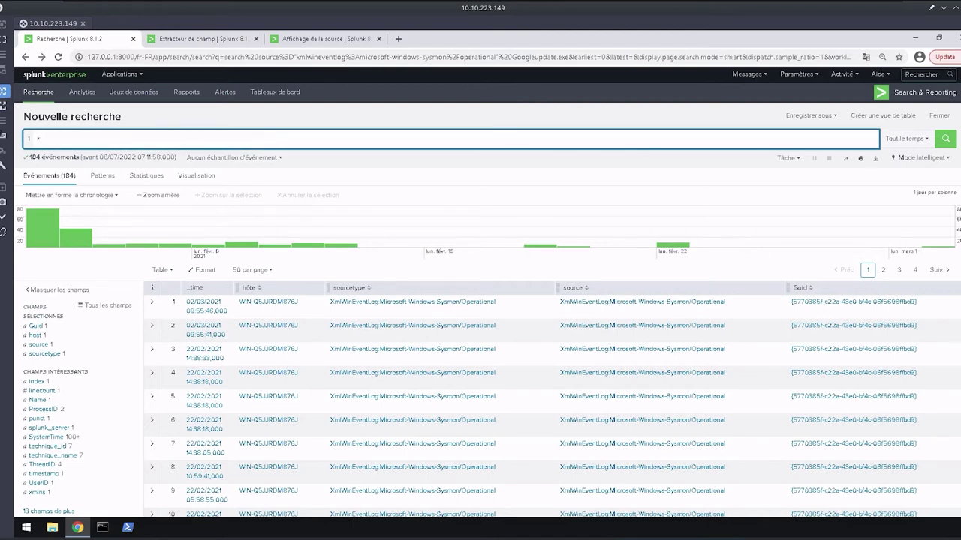
{"action": "type", "text": " AND"}
{"action": "key", "text": "BackSpace"}
{"action": "key", "text": "BackSpace"}
{"action": "key", "text": "BackSpace"}
{"action": "type", "text": "GoogleUpdate.exe chrome_installer.exe"}
{"action": "key", "text": "Return"}
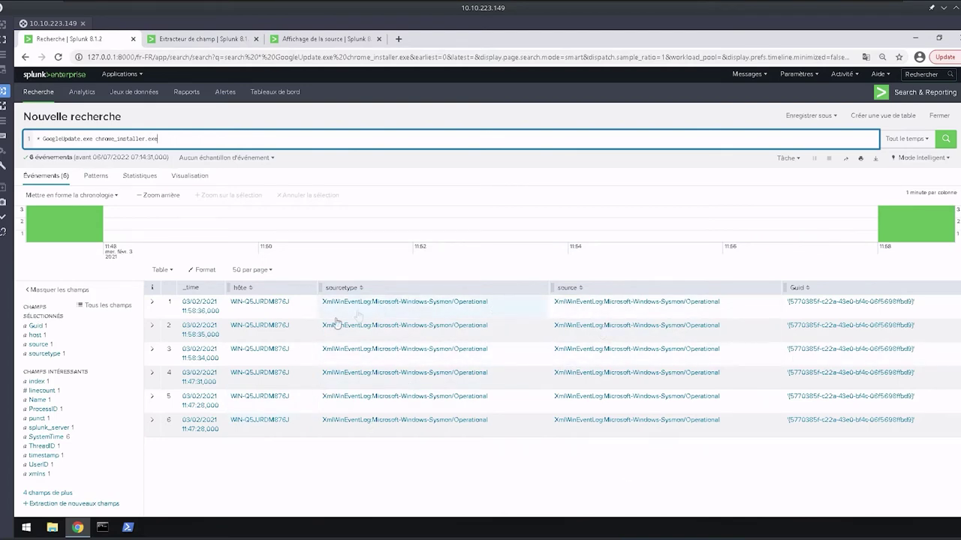
Switch the display to Brut and back to Table, then expand the first event.
{"action": "left_click", "coordinate": [161, 269]}
{"action": "left_click", "coordinate": [141, 287]}
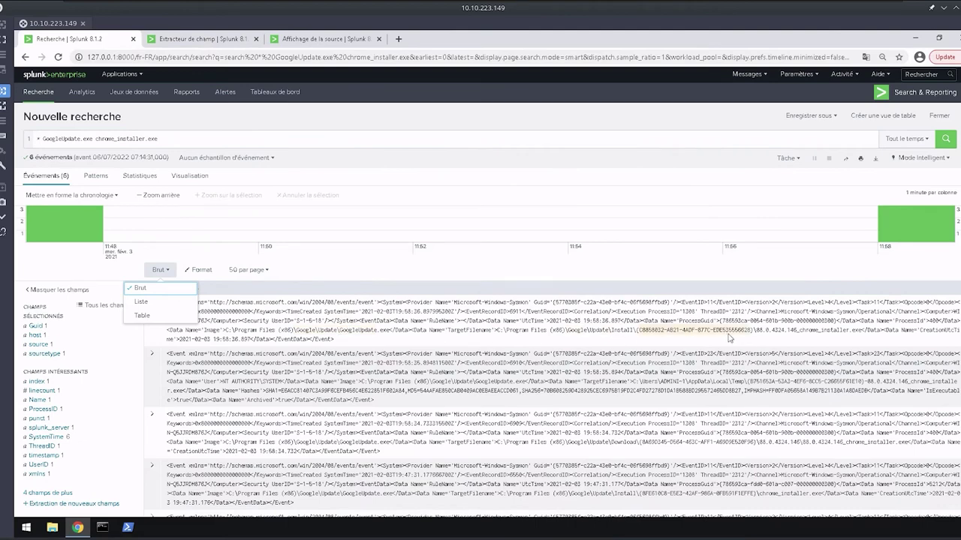
{"action": "left_click", "coordinate": [161, 315]}
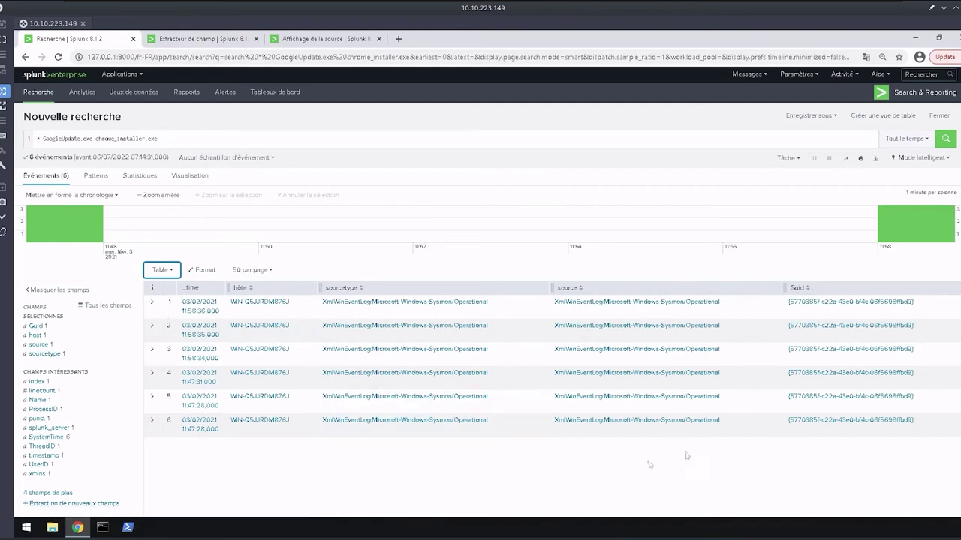
{"action": "left_click", "coordinate": [151, 301]}
Find chrome_installer and Google in the raw event and highlight the Google Update install path.
{"action": "key", "text": "ctrl+f"}
{"action": "type", "text": "chrome_o"}
{"action": "type", "text": "installer"}
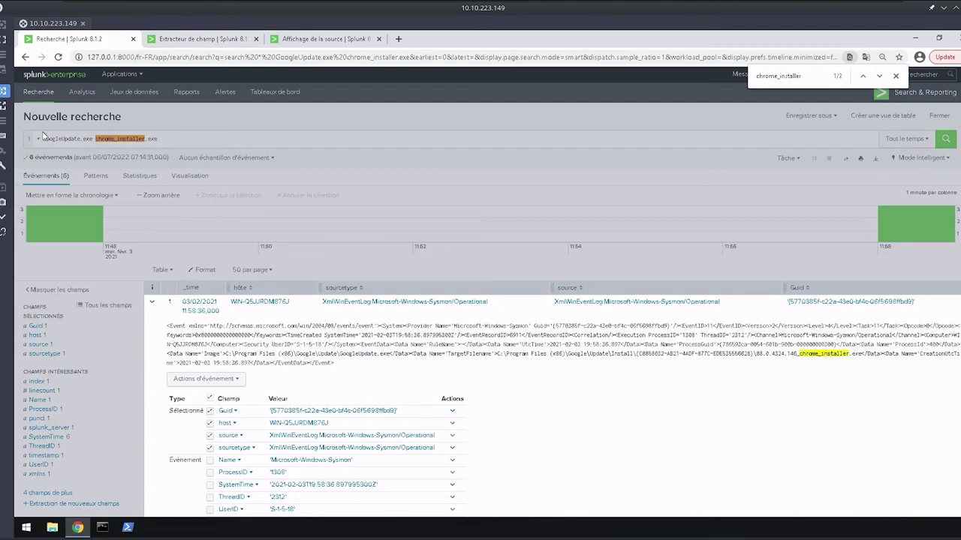
{"action": "key", "text": "ctrl+a"}
{"action": "type", "text": "Google"}
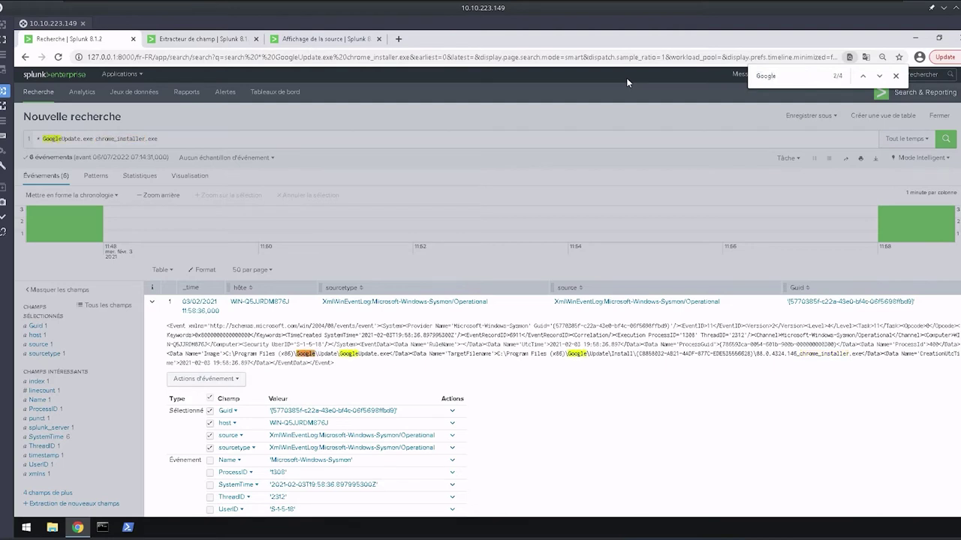
{"action": "left_click_drag", "start_coordinate": [362, 345], "coordinate": [843, 354]}
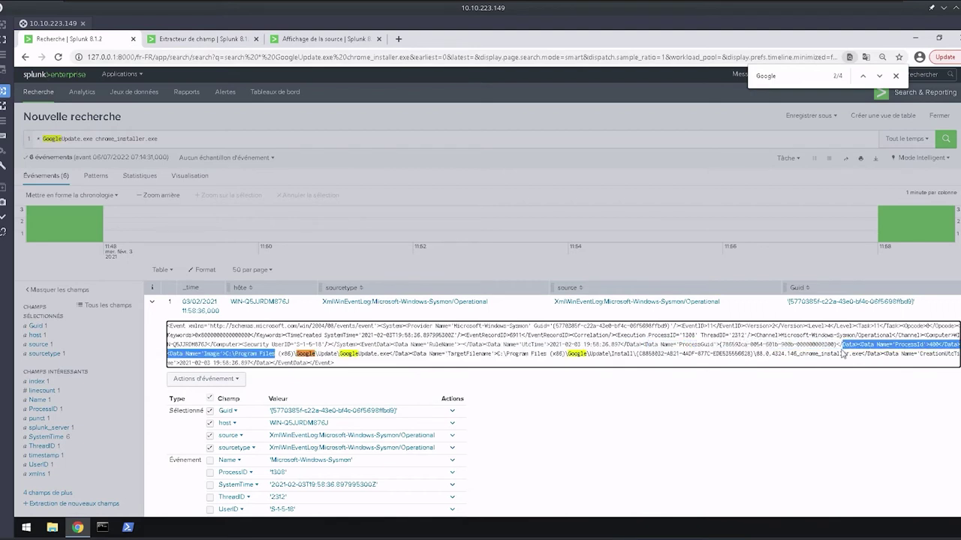
{"action": "left_click_drag", "start_coordinate": [276, 354], "coordinate": [842, 354]}
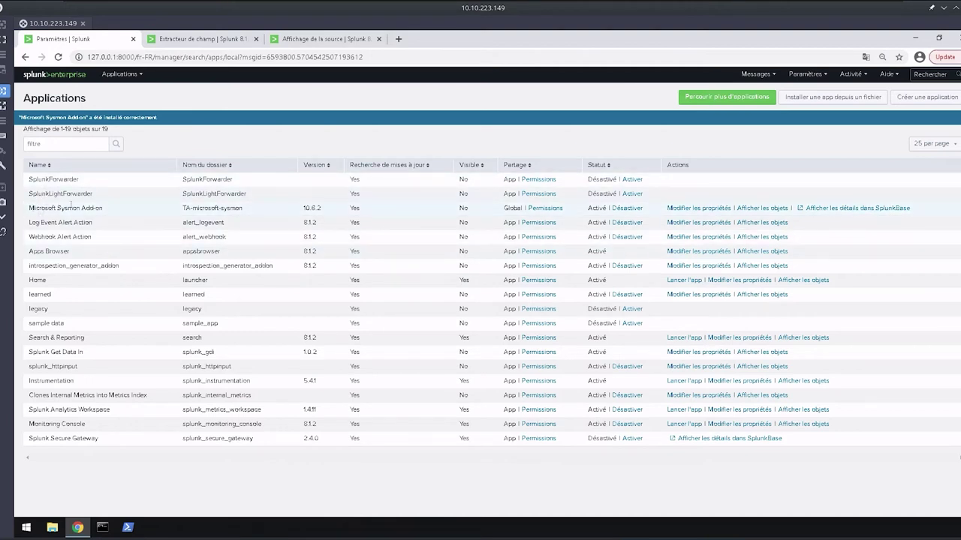
Go from the Microsoft Sysmon Add-on page back to Splunk home and open Search & Reporting.
{"action": "left_click_drag", "start_coordinate": [27, 208], "coordinate": [137, 212]}
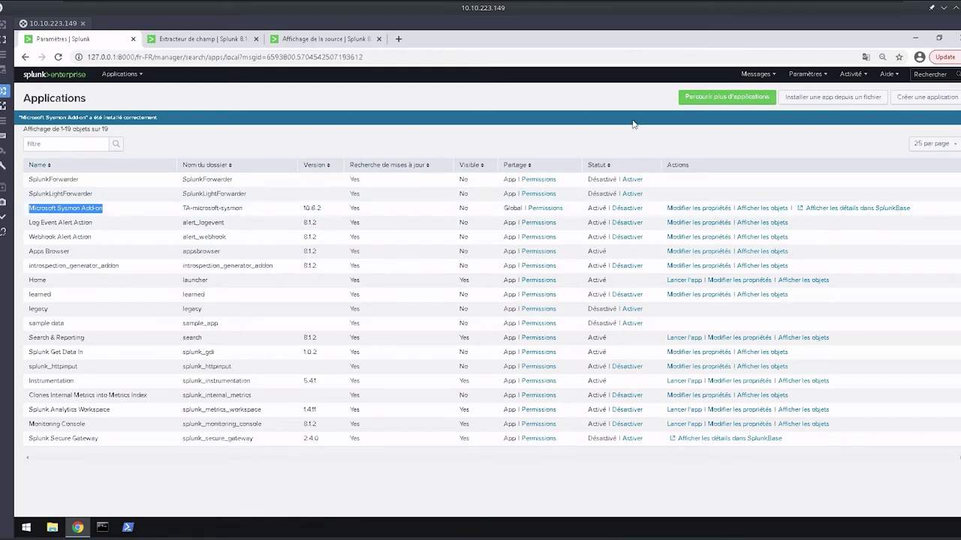
{"action": "left_click", "coordinate": [71, 81]}
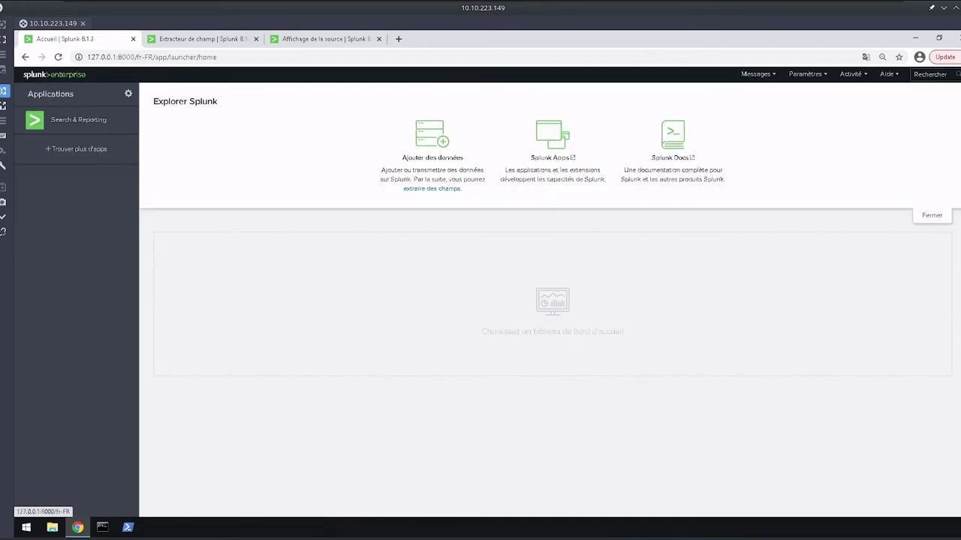
{"action": "left_click", "coordinate": [79, 124]}
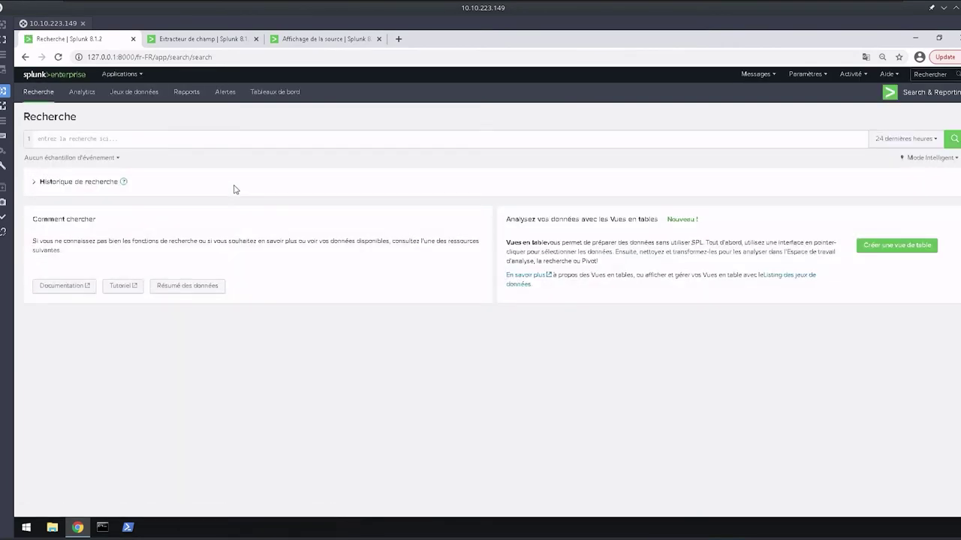
Search the Sysmon operational source for EventID=12.
{"action": "left_click", "coordinate": [142, 137]}
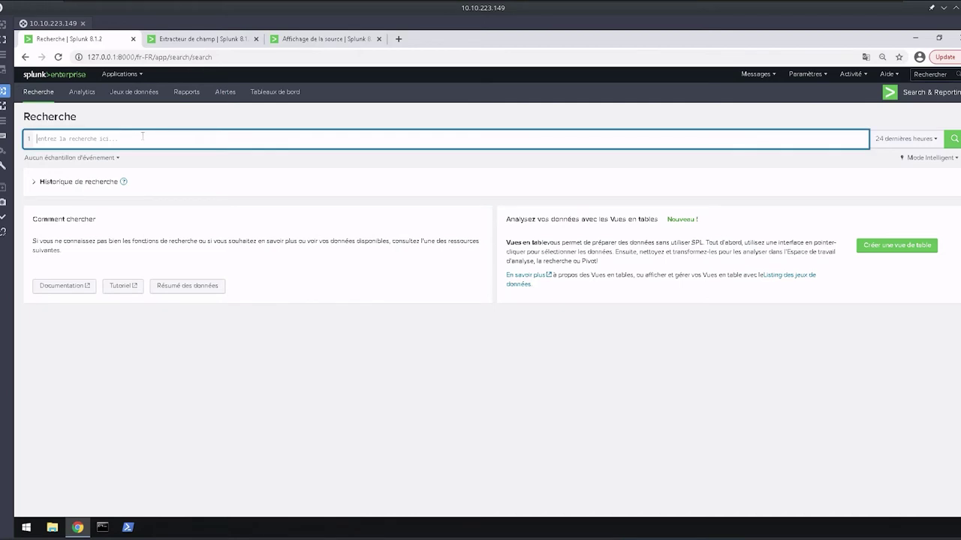
{"action": "type", "text": "*"}
{"action": "key", "text": "BackSpace"}
{"action": "type", "text": "source=\""}
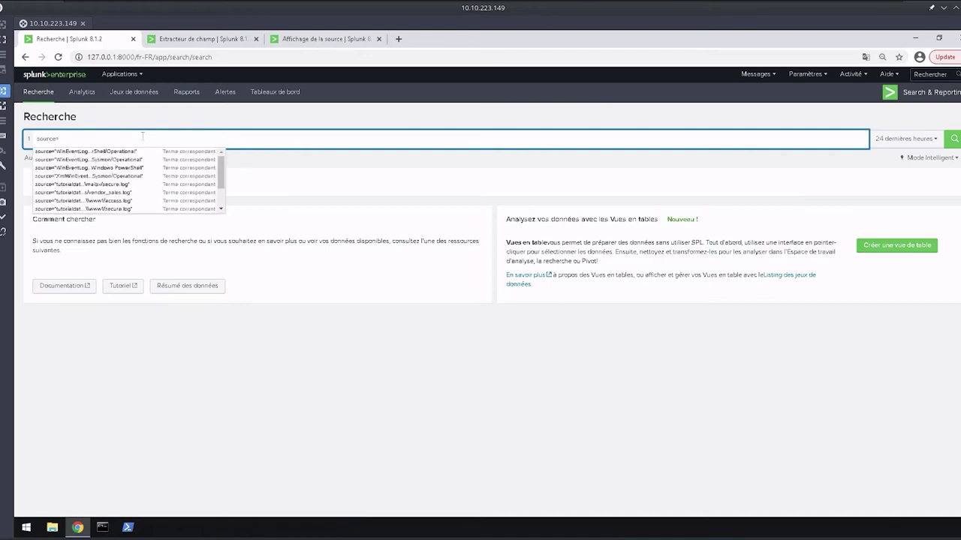
{"action": "type", "text": "x"}
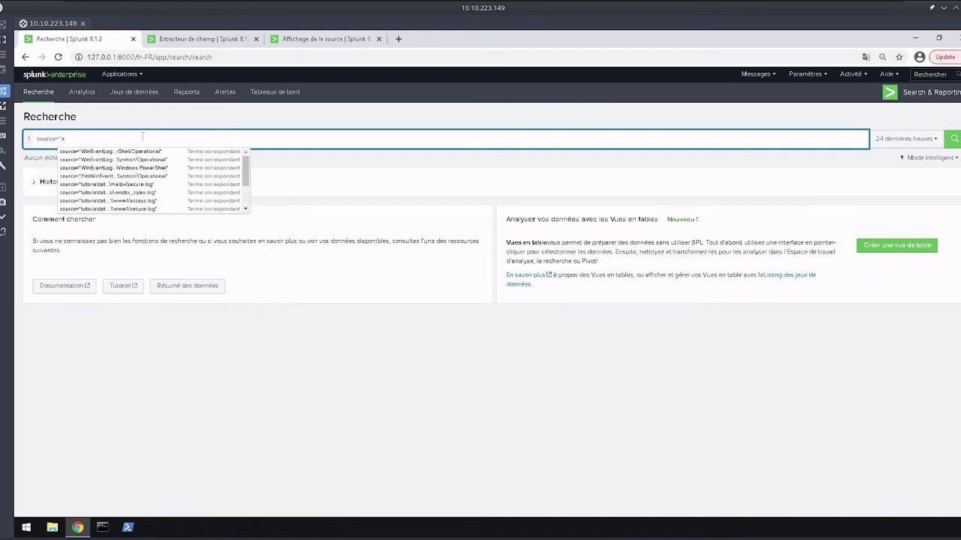
{"action": "left_click", "coordinate": [145, 157]}
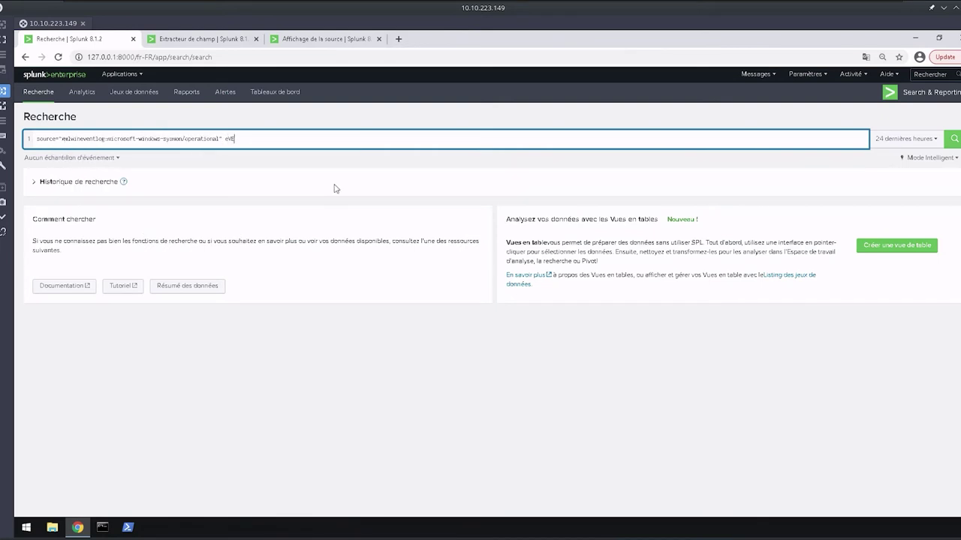
{"action": "type", "text": "EventID=12"}
{"action": "key", "text": "Return"}
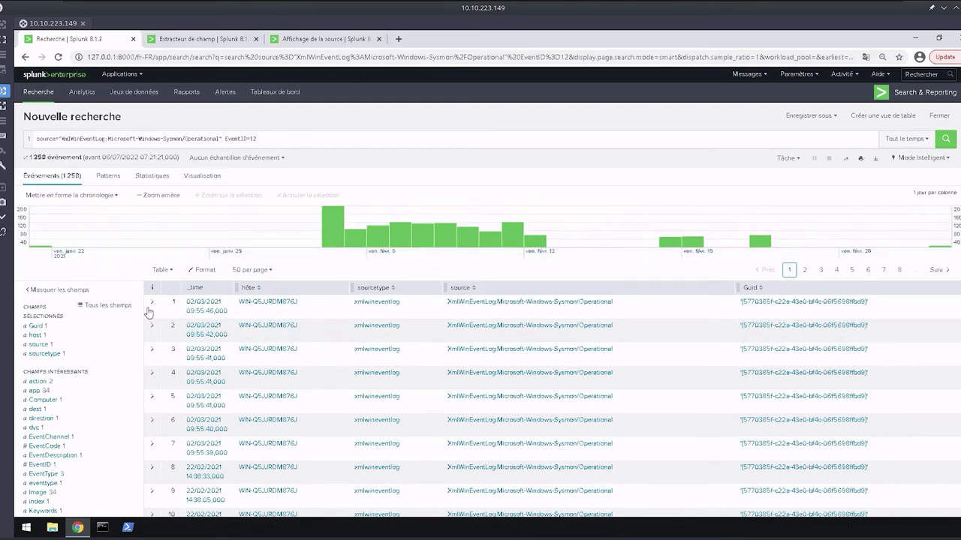
Expand the first EventID=12 event, review its fields, and bring up options for its GoogleUpdate.exe app value.
{"action": "left_click", "coordinate": [153, 301]}
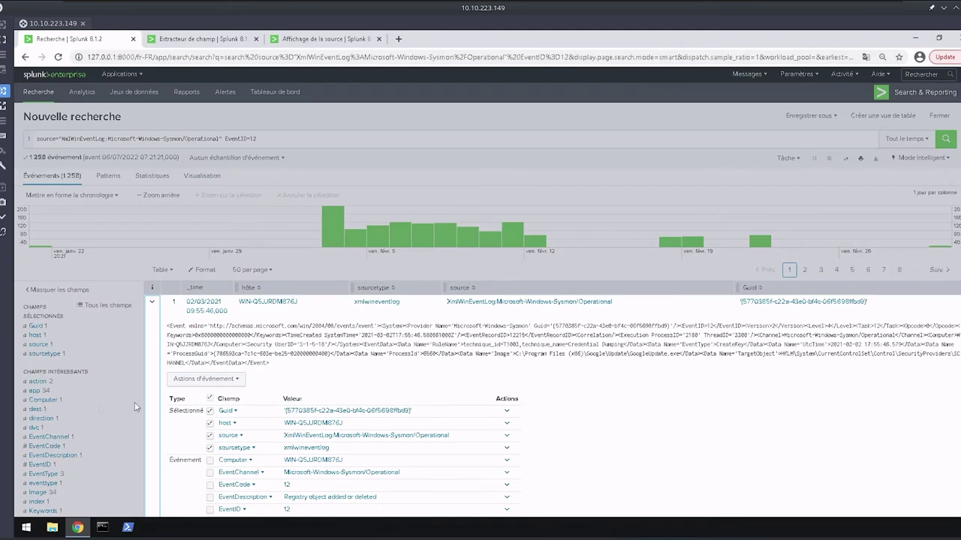
{"action": "scroll", "coordinate": [220, 412], "scroll_direction": "down", "scroll_amount": 1}
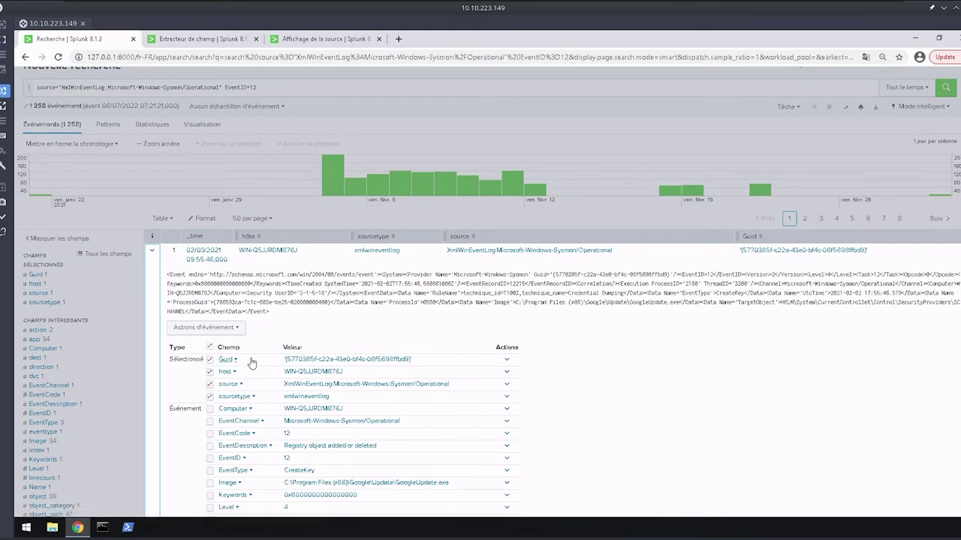
{"action": "scroll", "coordinate": [251, 363], "scroll_direction": "down", "scroll_amount": 3}
{"action": "scroll", "coordinate": [288, 316], "scroll_direction": "down", "scroll_amount": 5}
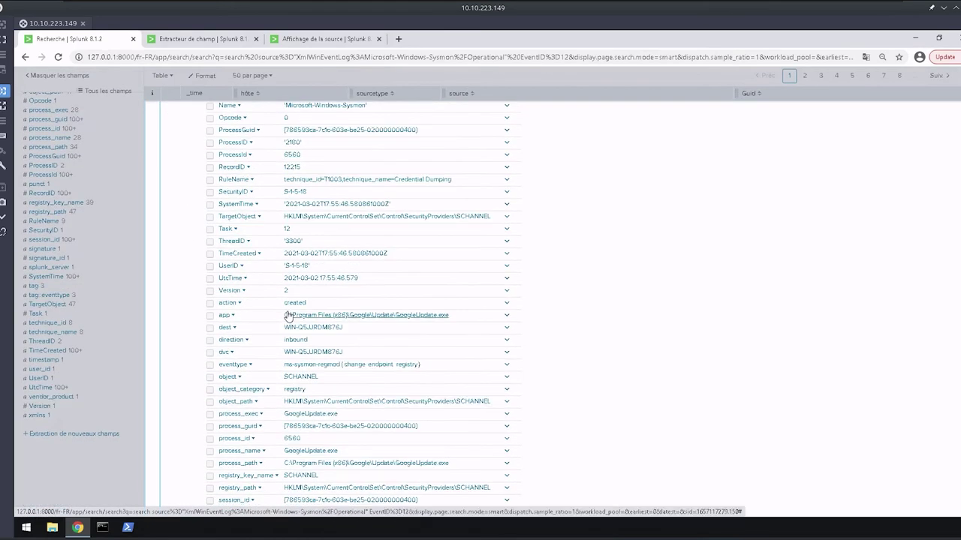
{"action": "scroll", "coordinate": [286, 316], "scroll_direction": "down", "scroll_amount": 5}
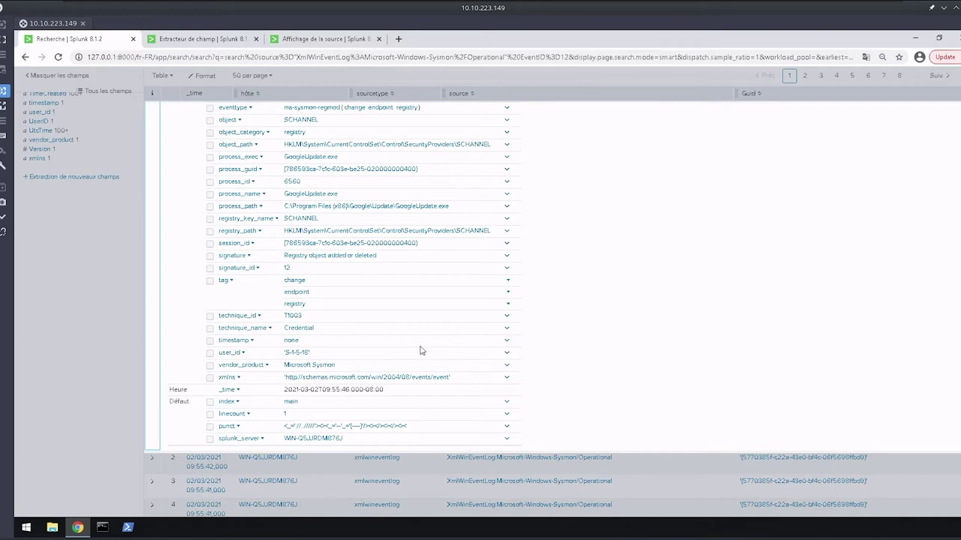
{"action": "scroll", "coordinate": [342, 383], "scroll_direction": "up", "scroll_amount": 10}
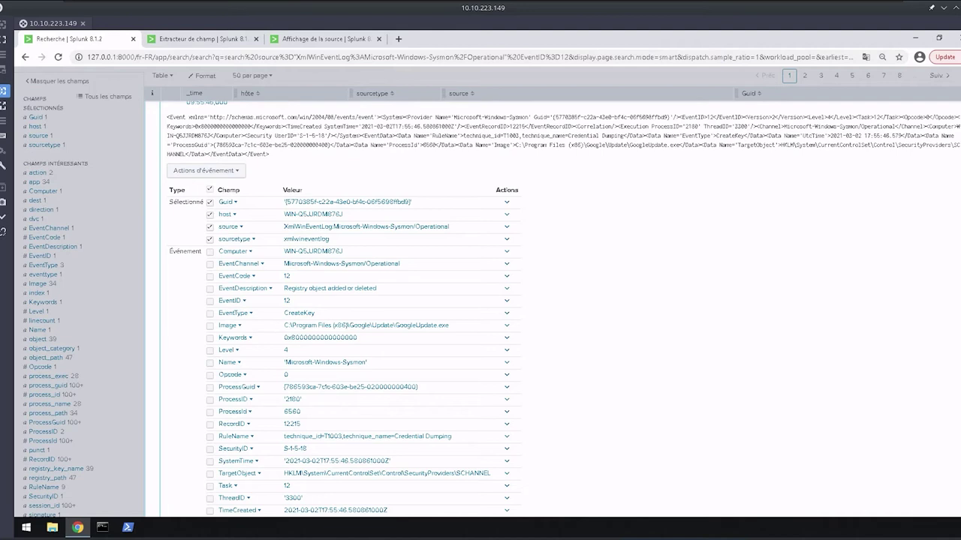
{"action": "scroll", "coordinate": [353, 409], "scroll_direction": "down", "scroll_amount": 2}
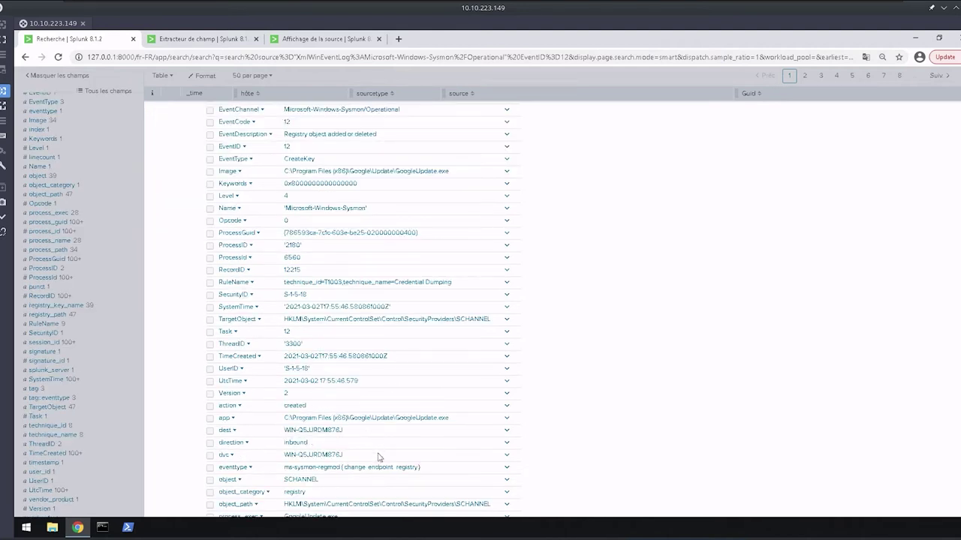
{"action": "left_click", "coordinate": [373, 422]}
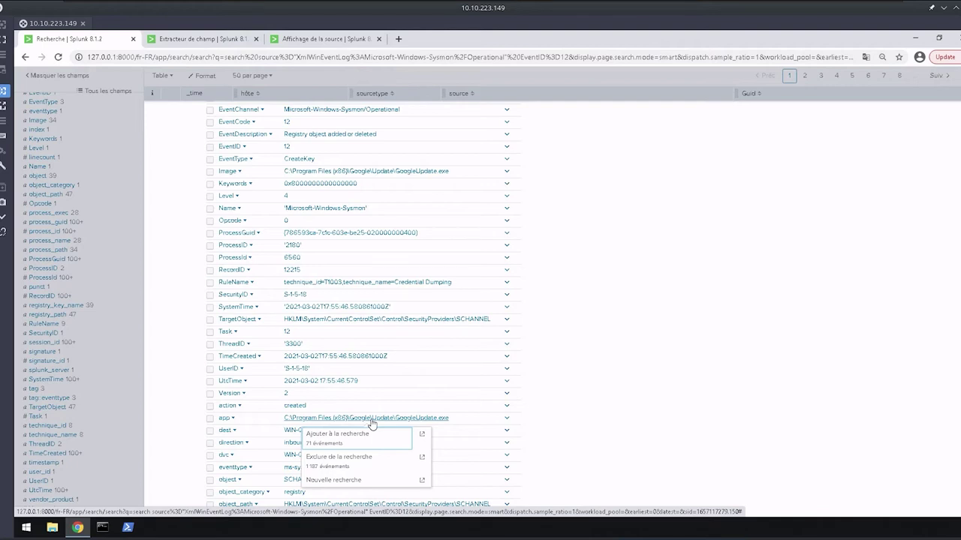
Add the GoogleUpdate.exe app value to the search, leaving 71 events, and select that clause in the query.
{"action": "left_click", "coordinate": [349, 441]}
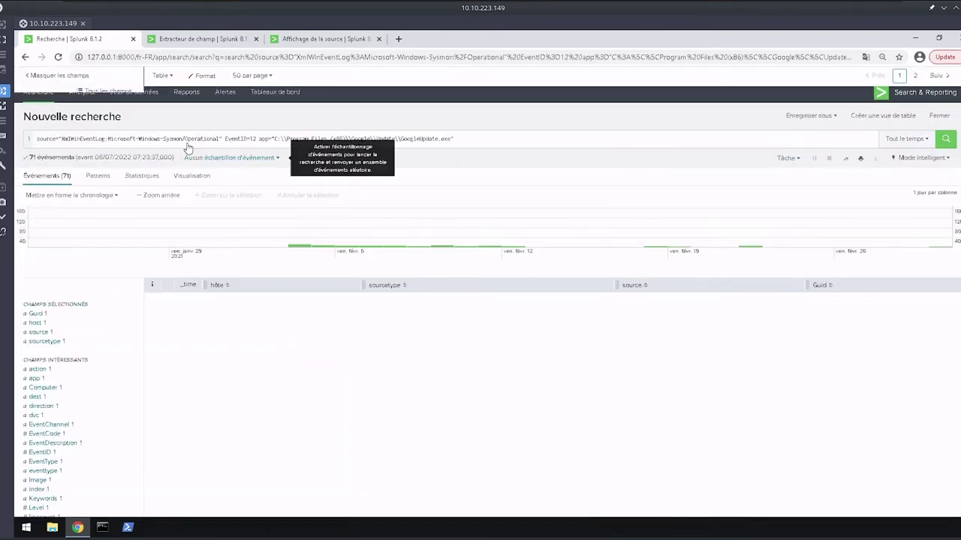
{"action": "left_click_drag", "start_coordinate": [453, 139], "coordinate": [254, 141]}
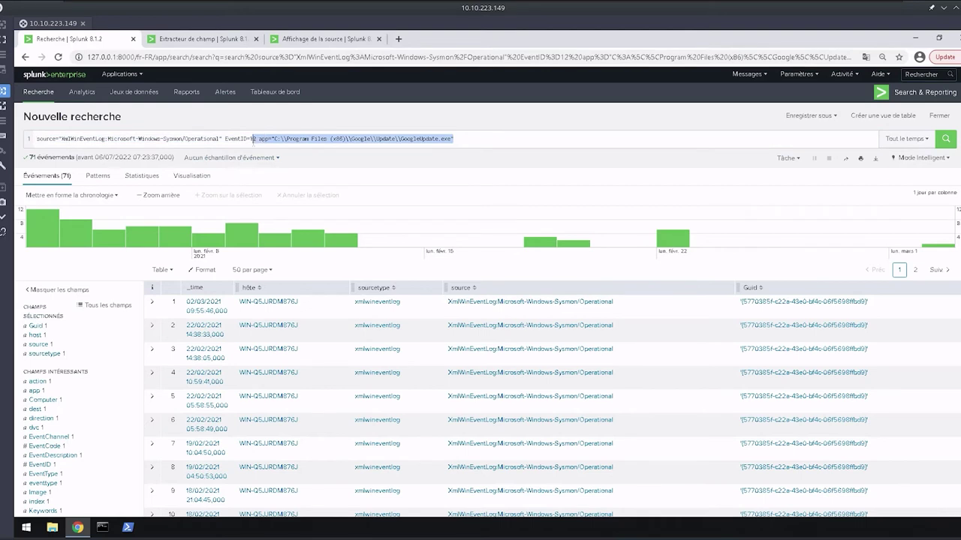
{"action": "left_click", "coordinate": [273, 140]}
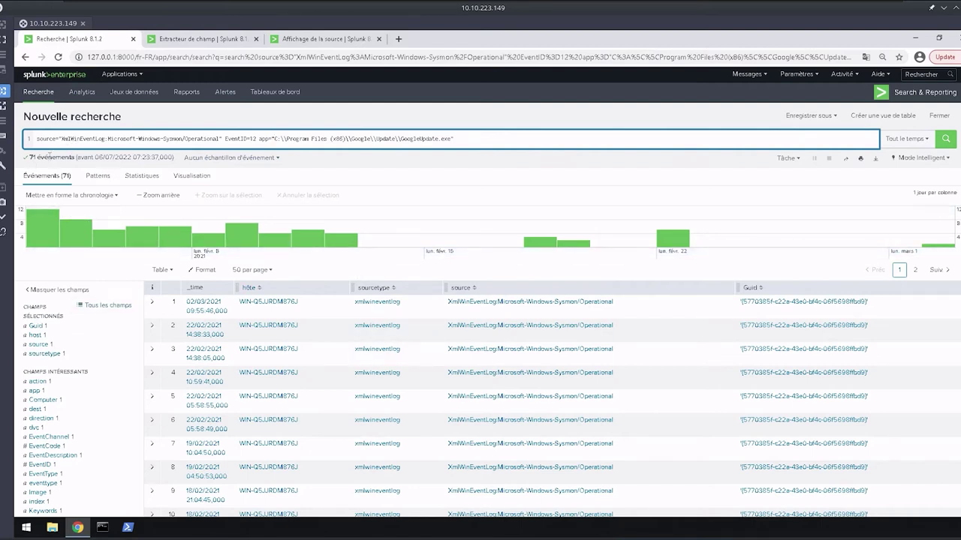
{"action": "left_click", "coordinate": [152, 326]}
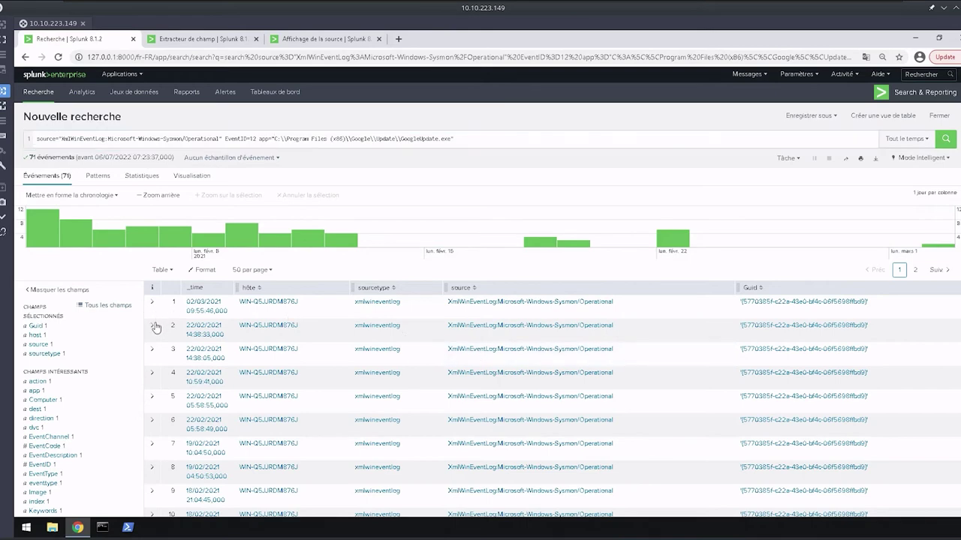
{"action": "scroll", "coordinate": [389, 404], "scroll_direction": "down", "scroll_amount": 4}
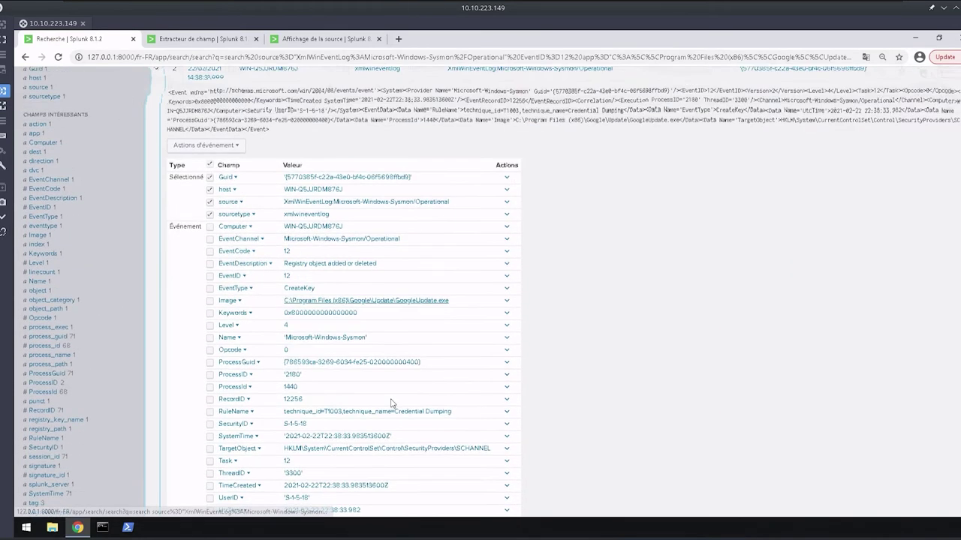
{"action": "scroll", "coordinate": [278, 231], "scroll_direction": "up", "scroll_amount": 2}
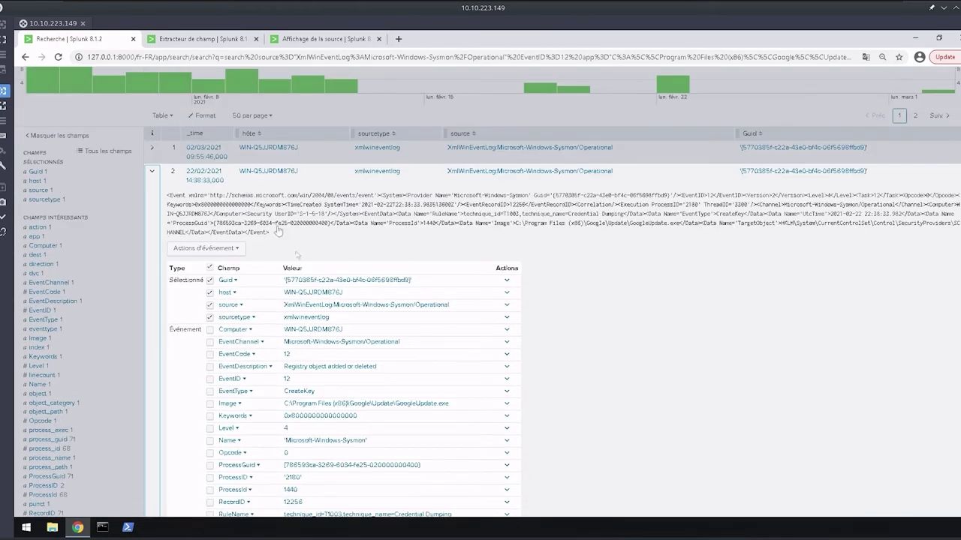
{"action": "left_click", "coordinate": [162, 160]}
{"action": "left_click", "coordinate": [162, 116]}
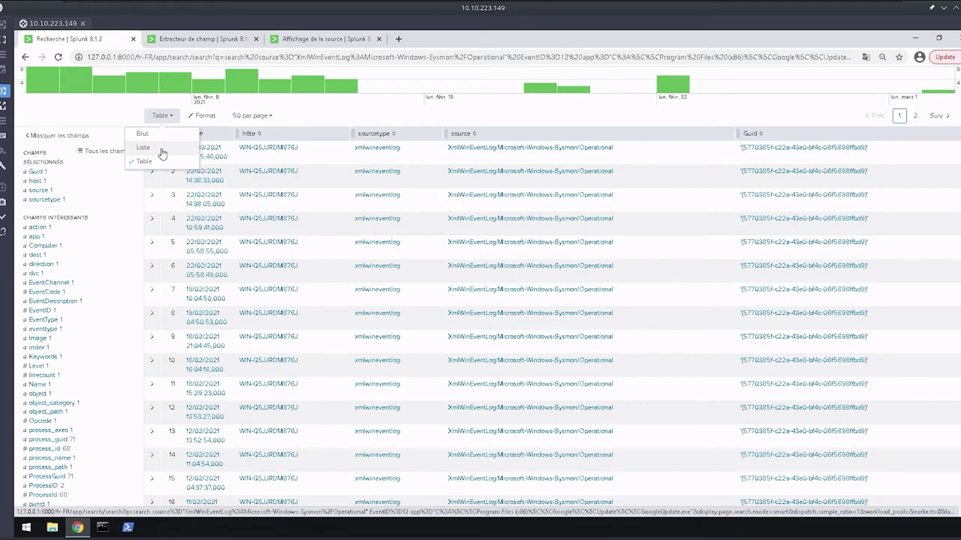
{"action": "left_click", "coordinate": [162, 153]}
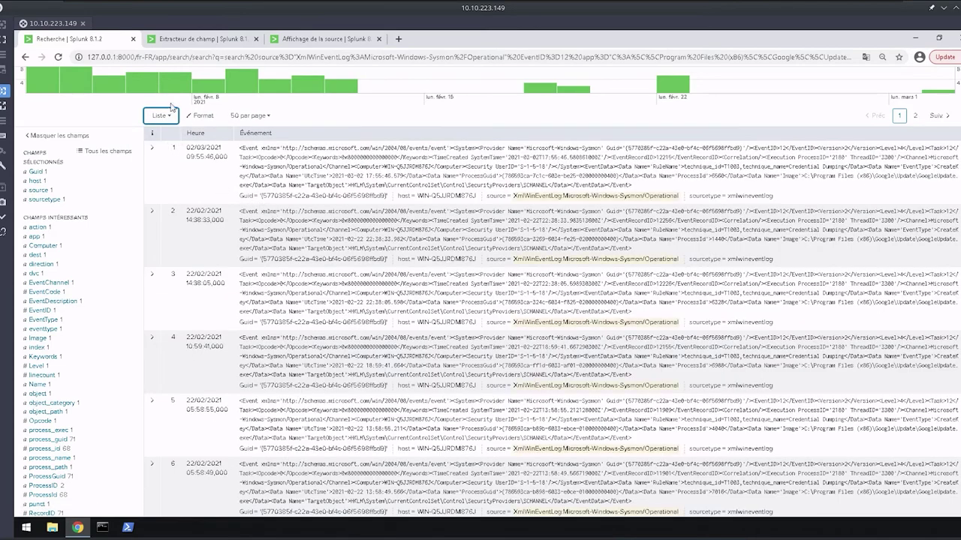
{"action": "left_click", "coordinate": [165, 116]}
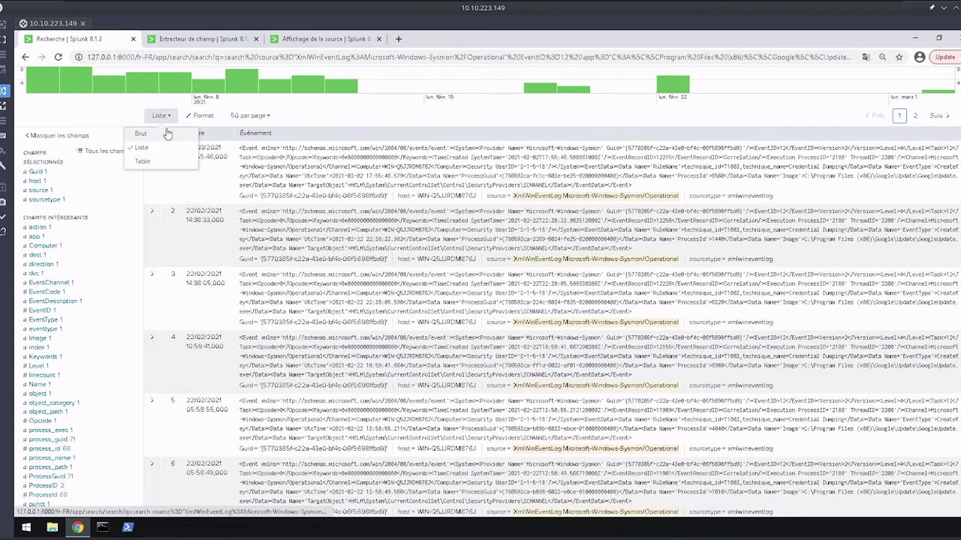
{"action": "left_click", "coordinate": [165, 134]}
{"action": "left_click", "coordinate": [157, 115]}
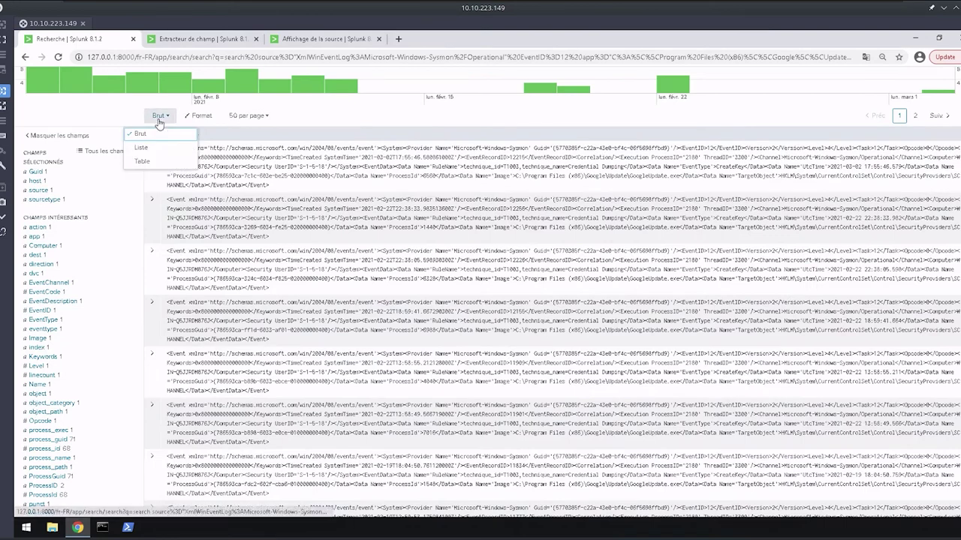
{"action": "left_click", "coordinate": [152, 162]}
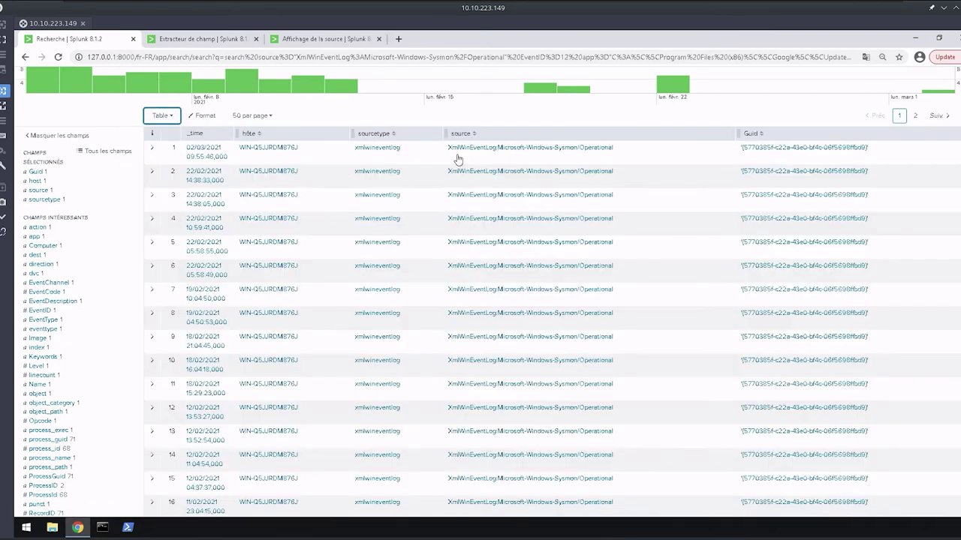
{"action": "scroll", "coordinate": [45, 225], "scroll_direction": "up", "scroll_amount": 1}
{"action": "left_click", "coordinate": [42, 250]}
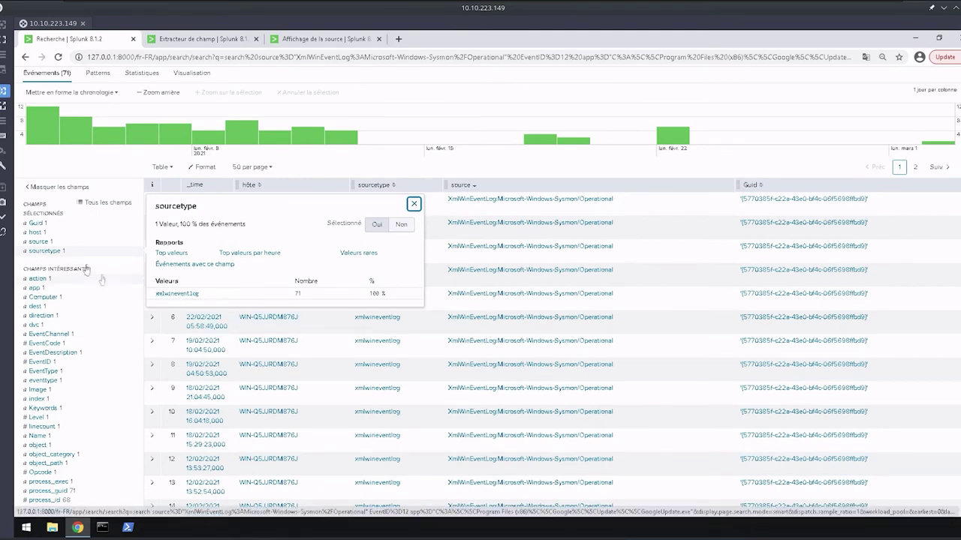
{"action": "left_click", "coordinate": [39, 243]}
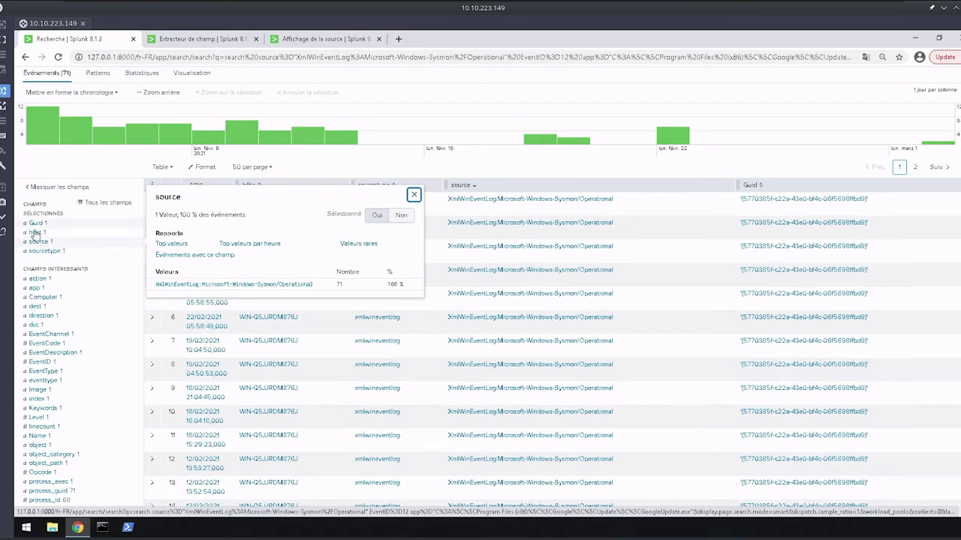
{"action": "left_click", "coordinate": [34, 234]}
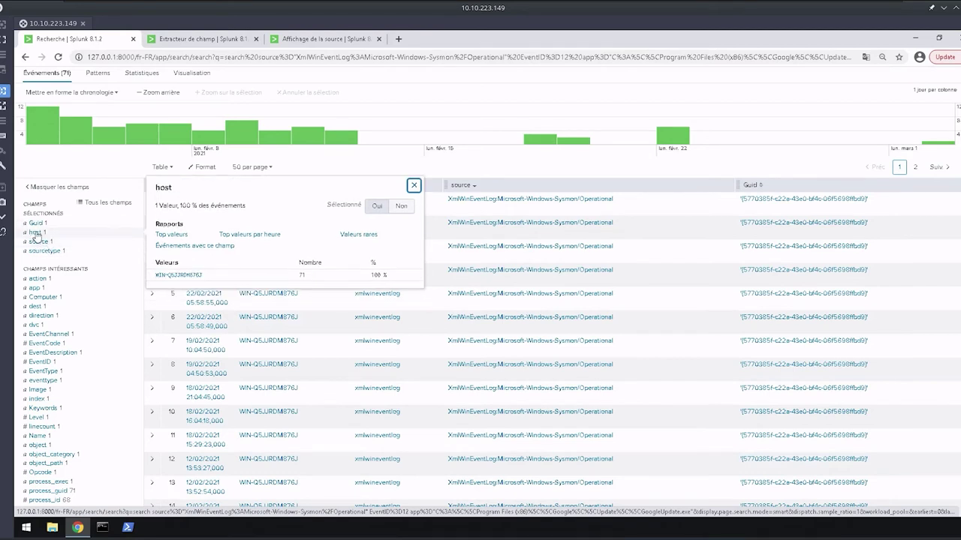
{"action": "left_click", "coordinate": [37, 288]}
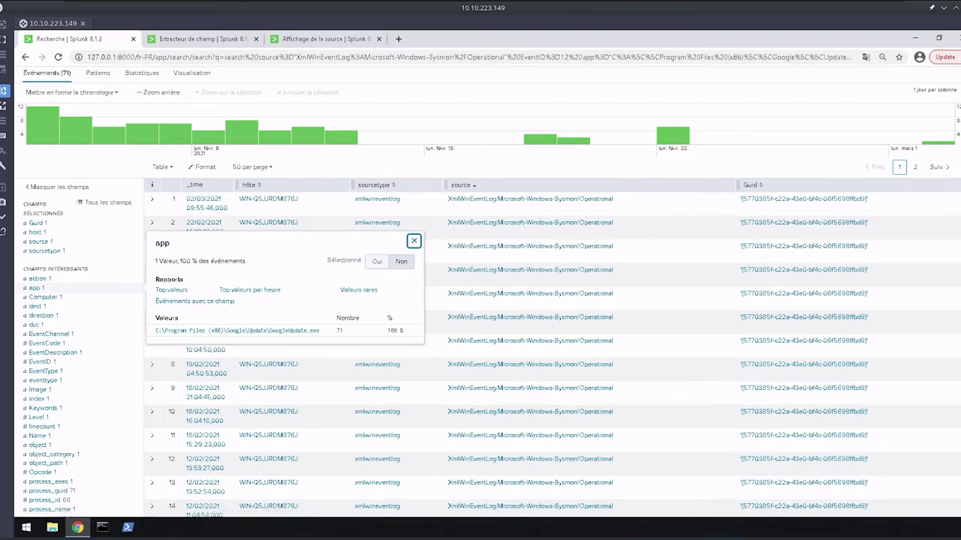
{"action": "scroll", "coordinate": [81, 362], "scroll_direction": "down", "scroll_amount": 1}
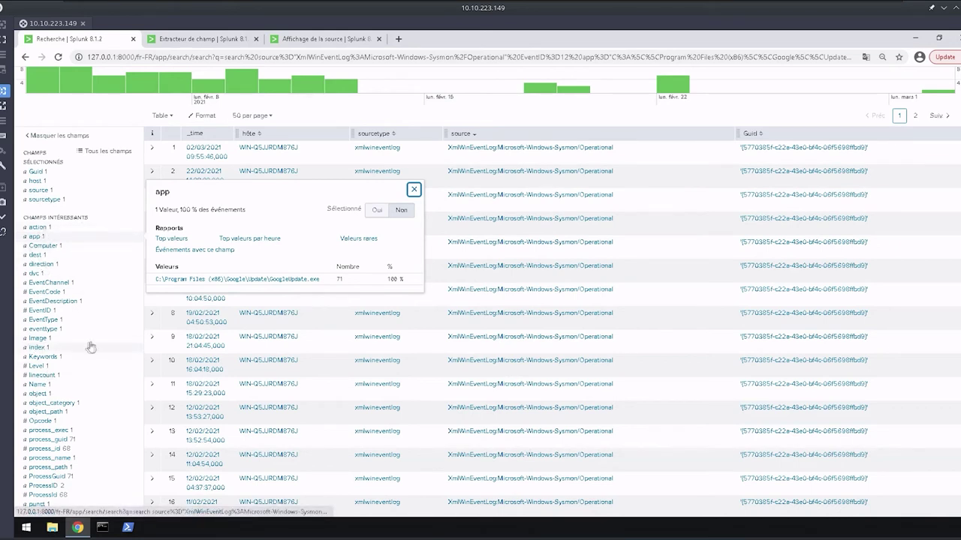
{"action": "left_click", "coordinate": [42, 310]}
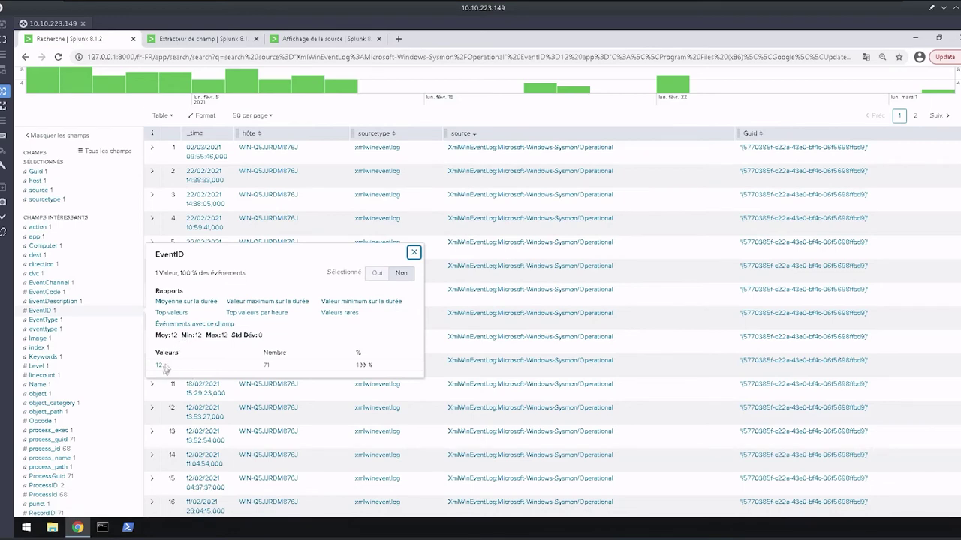
{"action": "scroll", "coordinate": [226, 213], "scroll_direction": "up", "scroll_amount": 1}
{"action": "scroll", "coordinate": [225, 214], "scroll_direction": "up", "scroll_amount": 3}
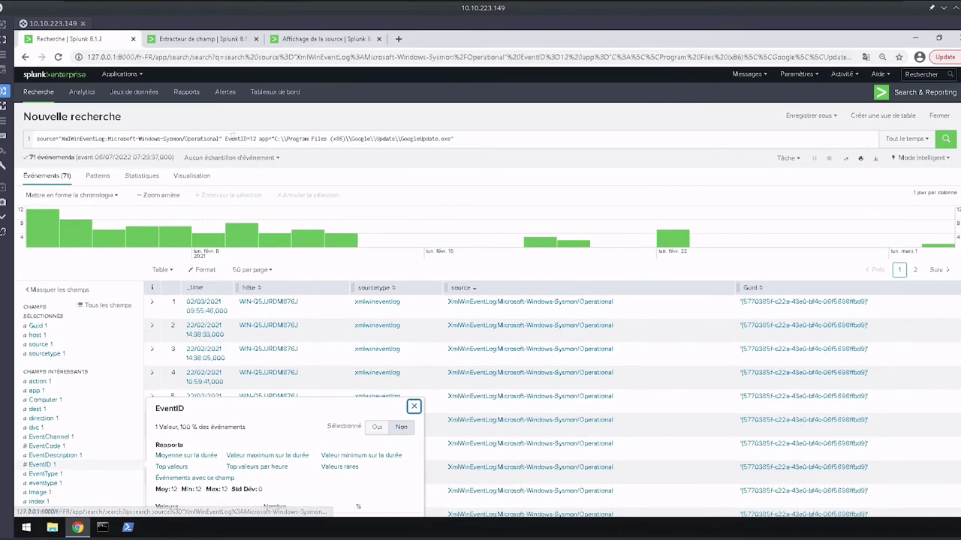
{"action": "left_click_drag", "start_coordinate": [238, 138], "coordinate": [259, 138]}
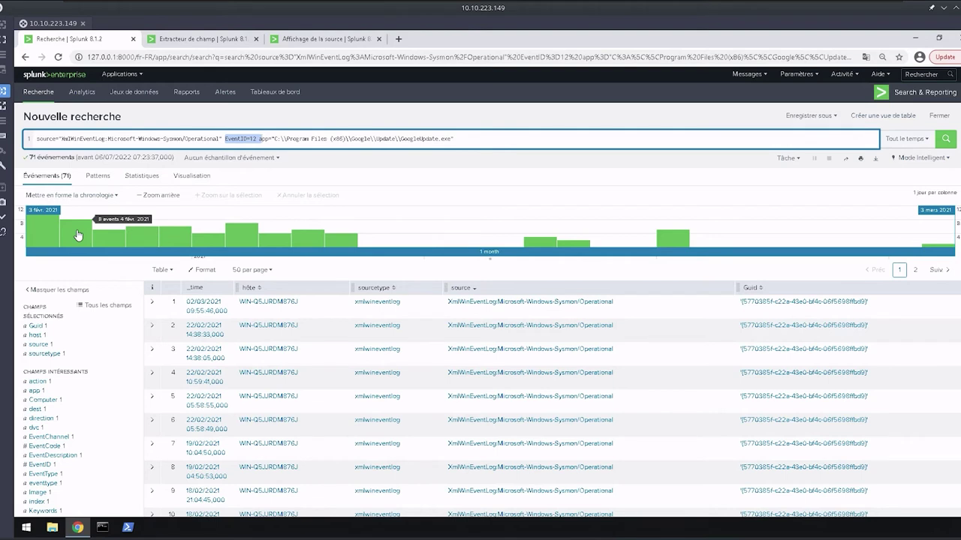
{"action": "left_click", "coordinate": [78, 236]}
{"action": "left_click_drag", "start_coordinate": [455, 139], "coordinate": [225, 139]}
{"action": "key", "text": "BackSpace"}
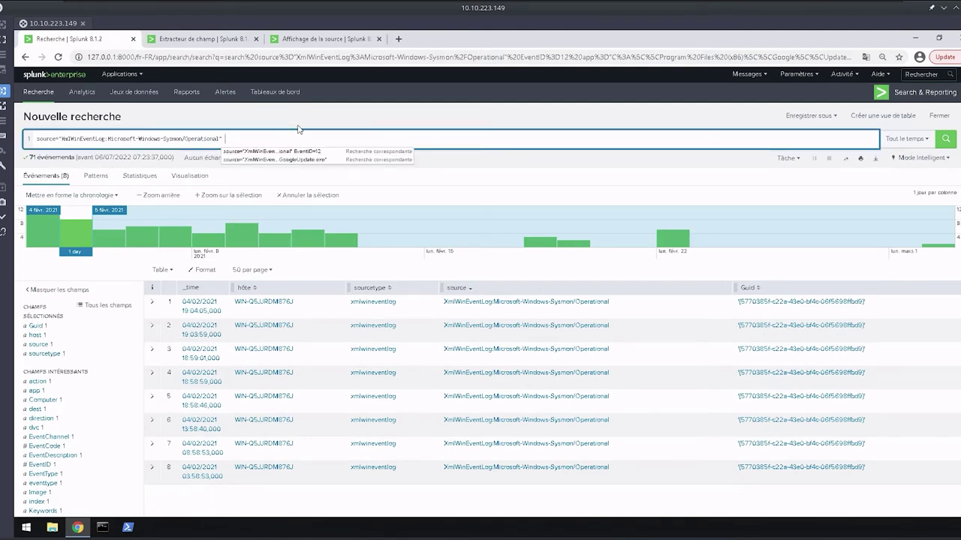
{"action": "type", "text": "Goo"}
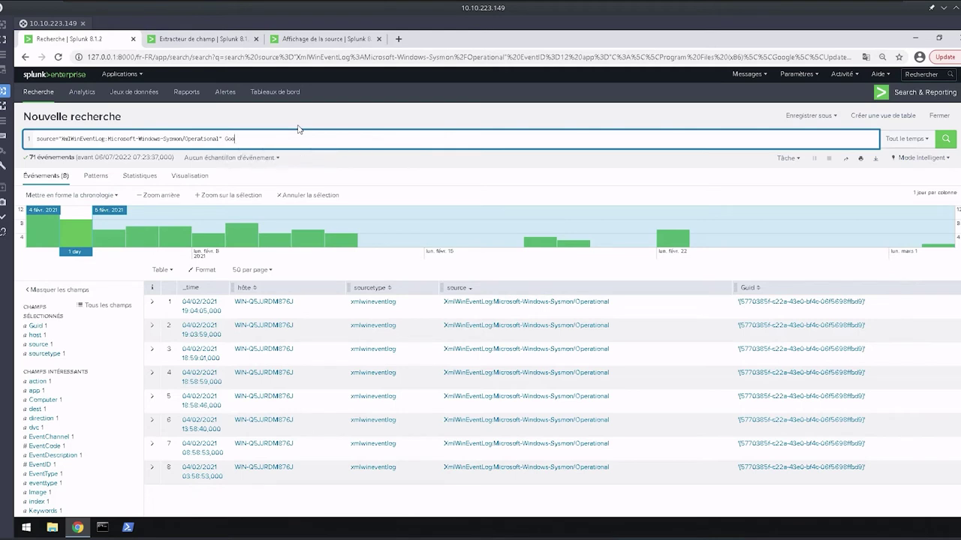
{"action": "type", "text": "gleUpddate.exe chrome_installer.exe"}
{"action": "key", "text": "Return"}
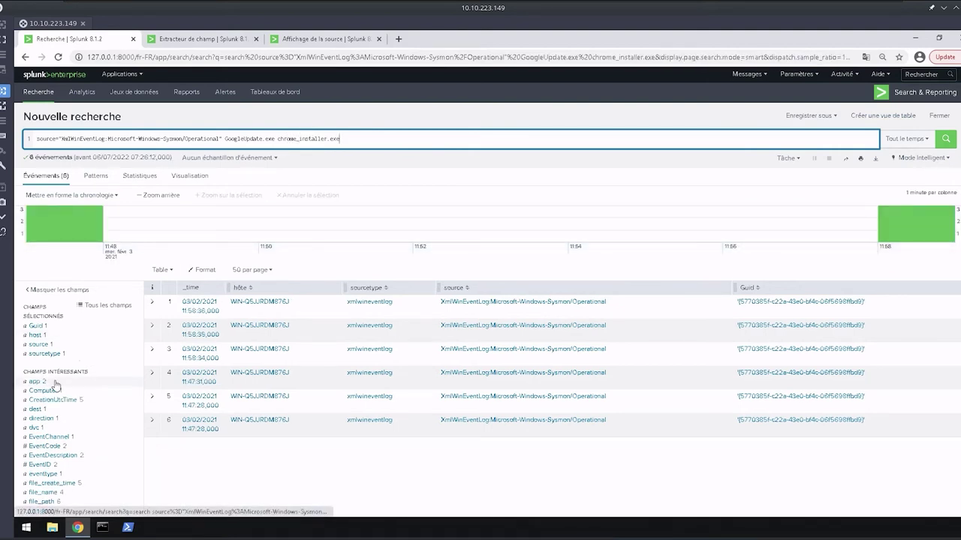
{"action": "left_click", "coordinate": [35, 382]}
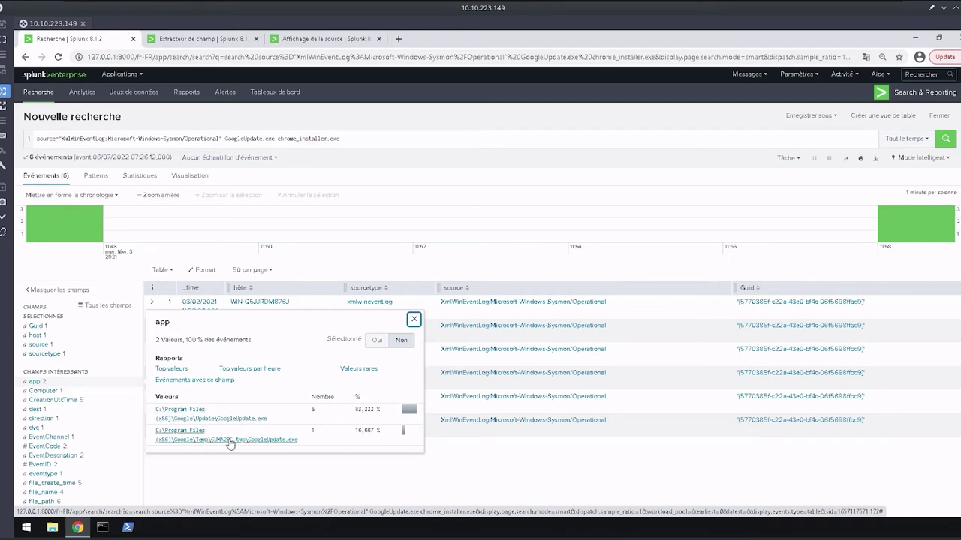
{"action": "left_click", "coordinate": [360, 272]}
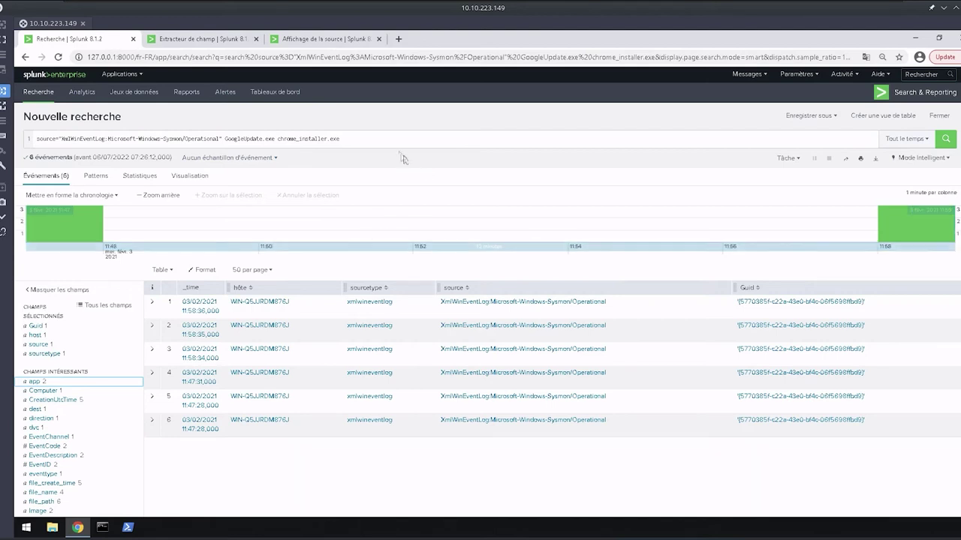
{"action": "left_click_drag", "start_coordinate": [339, 138], "coordinate": [7, 144]}
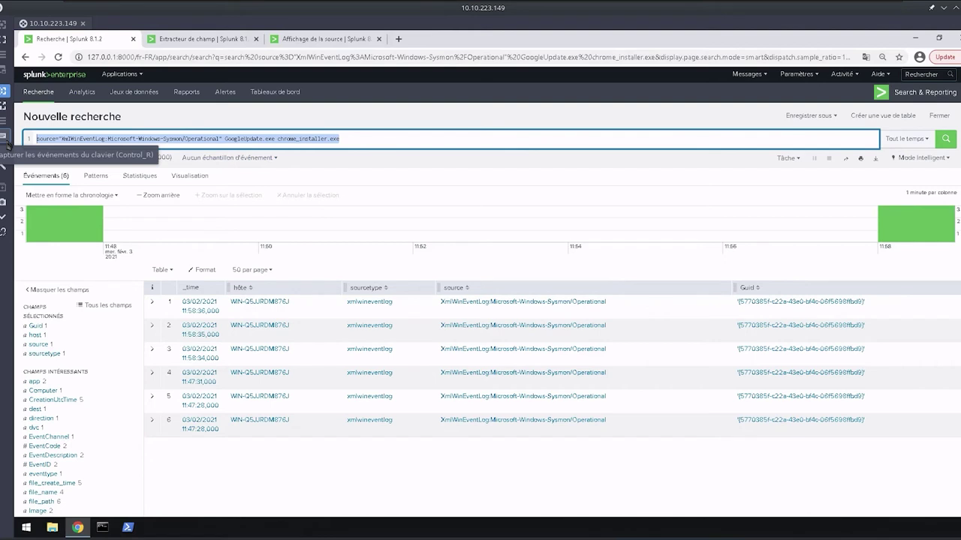
Search for "failed password for sneezy" and expand the first of the 84 secure events.
{"action": "key", "text": "BackSpace"}
{"action": "type", "text": "\""}
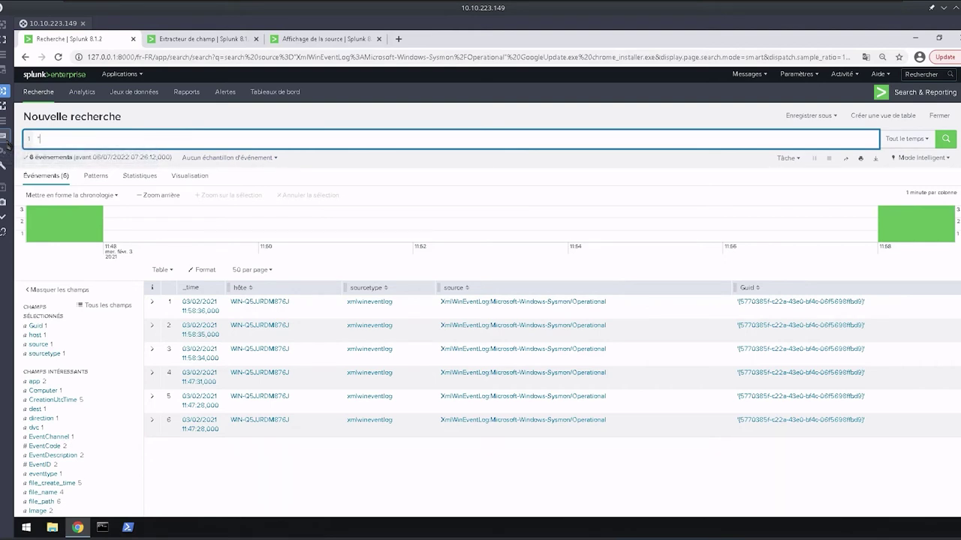
{"action": "type", "text": "fa"}
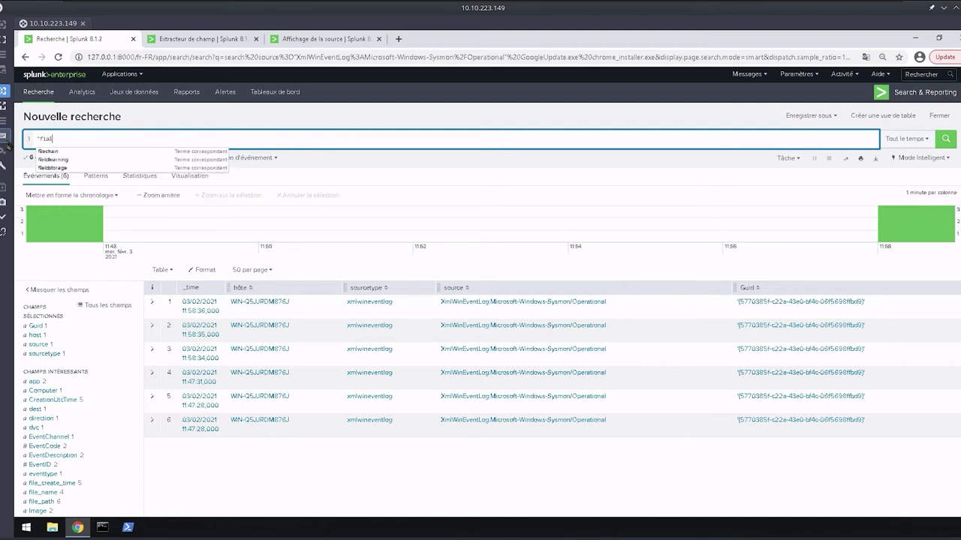
{"action": "type", "text": "iled"}
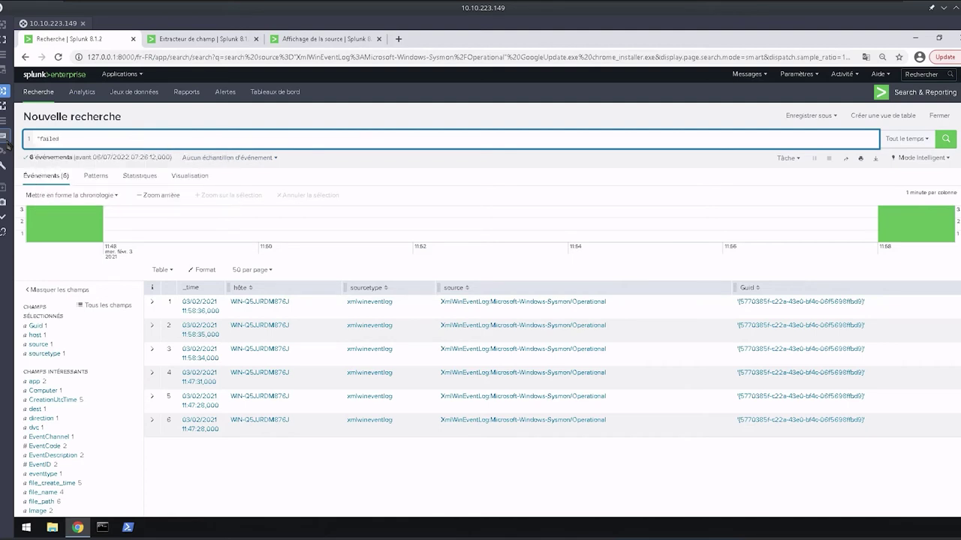
{"action": "type", "text": " pa"}
{"action": "type", "text": "ssword "}
{"action": "type", "text": "for"}
{"action": "type", "text": " sne"}
{"action": "type", "text": "ezy\""}
{"action": "type", "text": "*"}
{"action": "key", "text": "Return"}
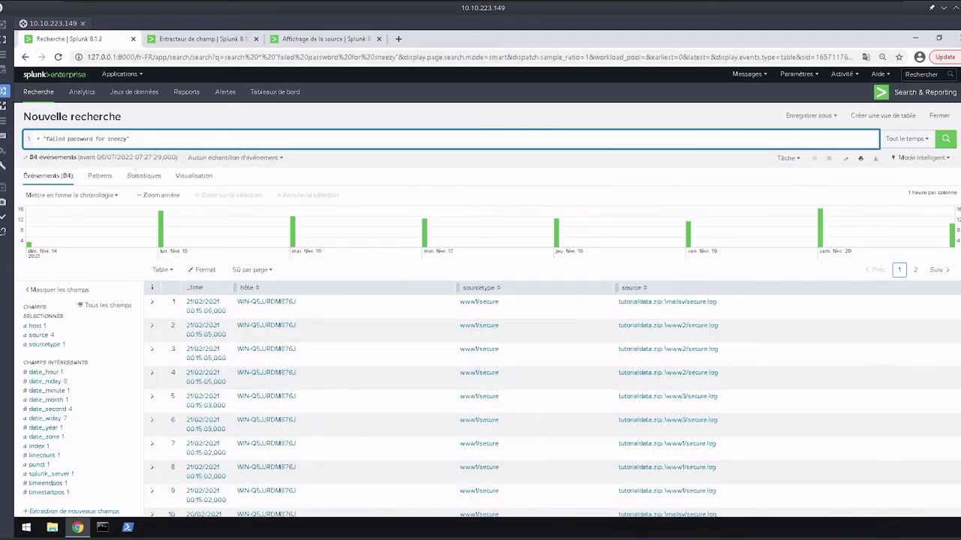
{"action": "left_click", "coordinate": [153, 303]}
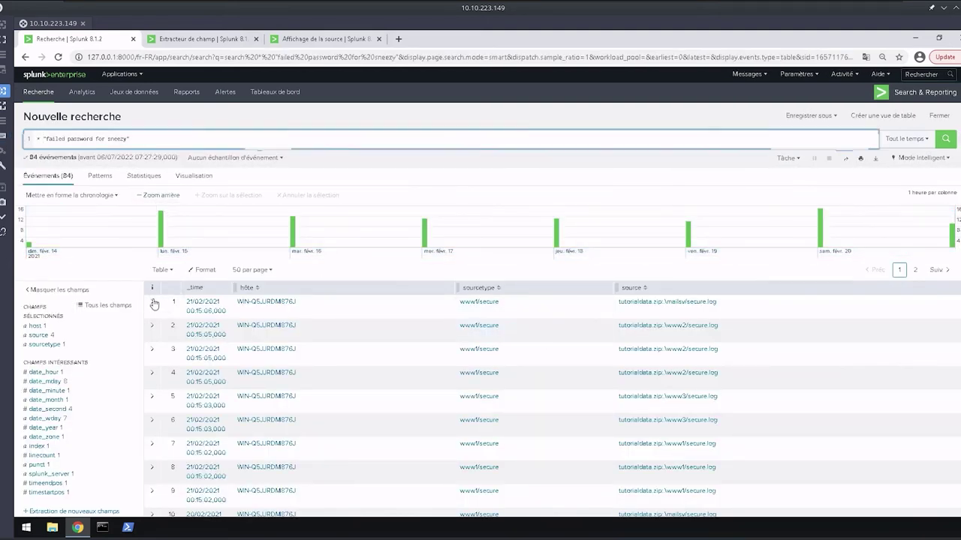
{"action": "scroll", "coordinate": [471, 384], "scroll_direction": "down", "scroll_amount": 1}
{"action": "scroll", "coordinate": [472, 385], "scroll_direction": "down", "scroll_amount": 1}
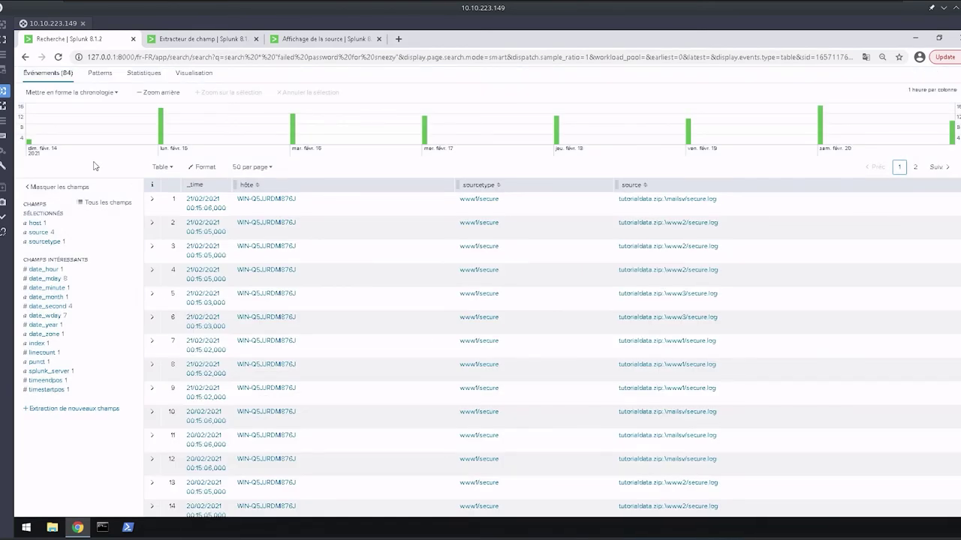
Switch the failed-password results to List view with raw event text.
{"action": "left_click", "coordinate": [167, 174]}
{"action": "left_click", "coordinate": [166, 196]}
{"action": "scroll", "coordinate": [483, 341], "scroll_direction": "down", "scroll_amount": 3}
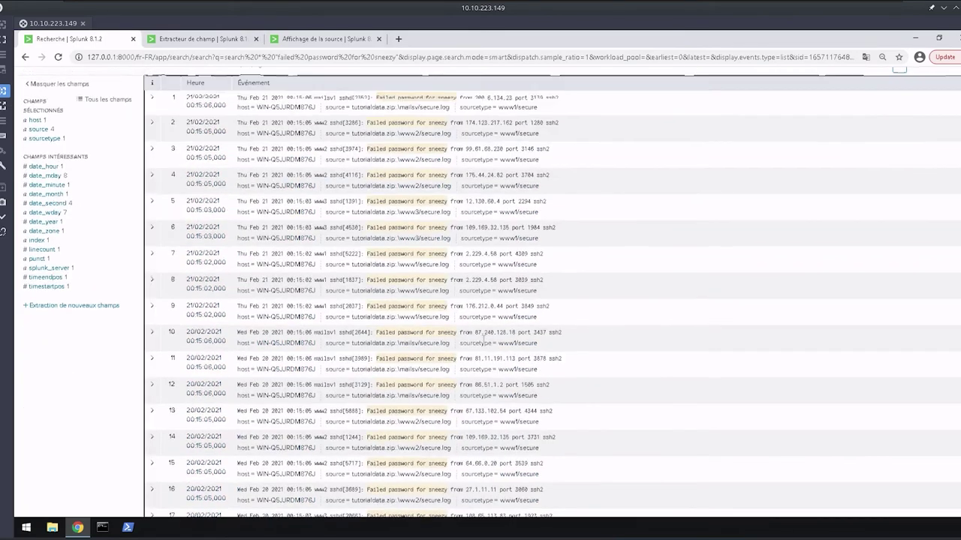
{"action": "scroll", "coordinate": [482, 341], "scroll_direction": "down", "scroll_amount": 10}
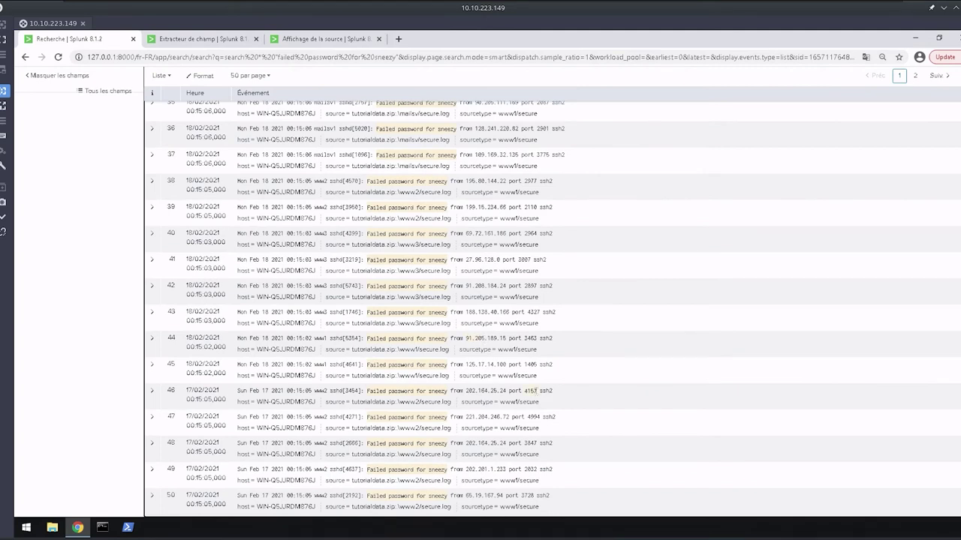
Highlight the sshd process id, source IP, port and ssh2 text in event 46.
{"action": "left_click_drag", "start_coordinate": [328, 390], "coordinate": [361, 391]}
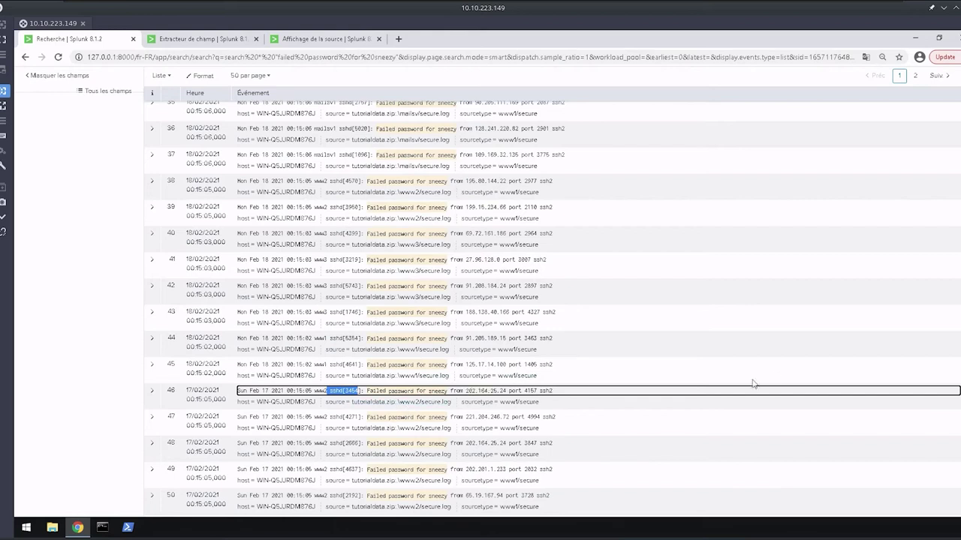
{"action": "left_click", "coordinate": [480, 391]}
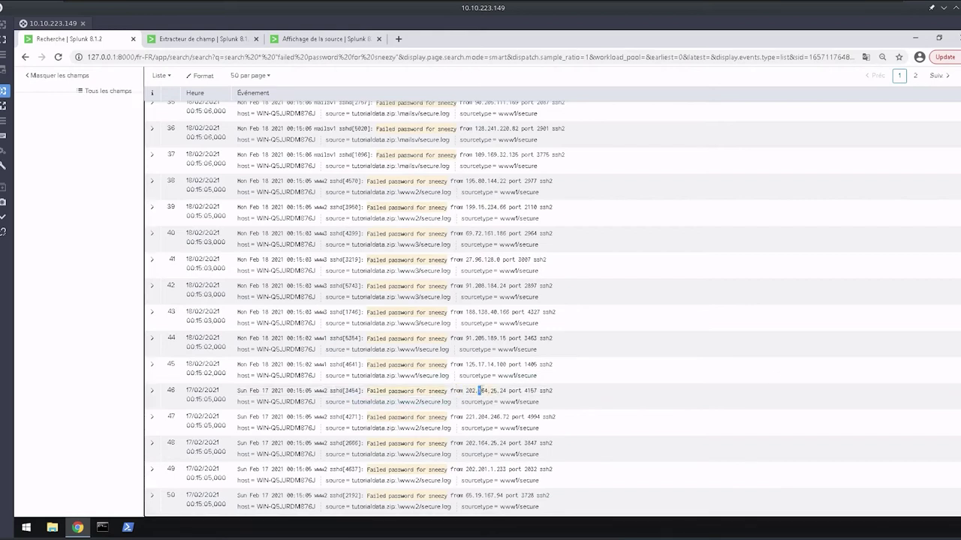
{"action": "double_click", "coordinate": [478, 390]}
{"action": "double_click", "coordinate": [531, 390]}
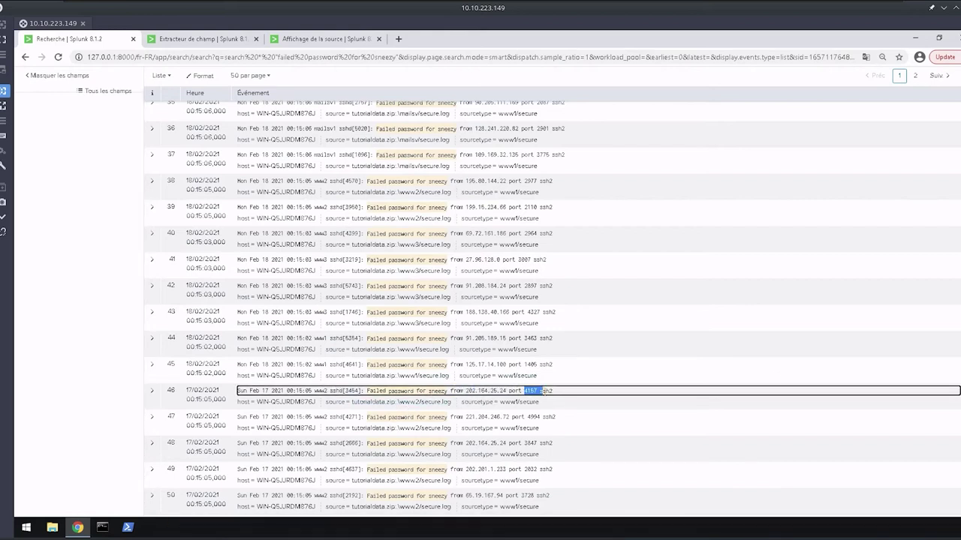
{"action": "left_click_drag", "start_coordinate": [527, 391], "coordinate": [555, 391]}
{"action": "scroll", "coordinate": [490, 285], "scroll_direction": "up", "scroll_amount": 3}
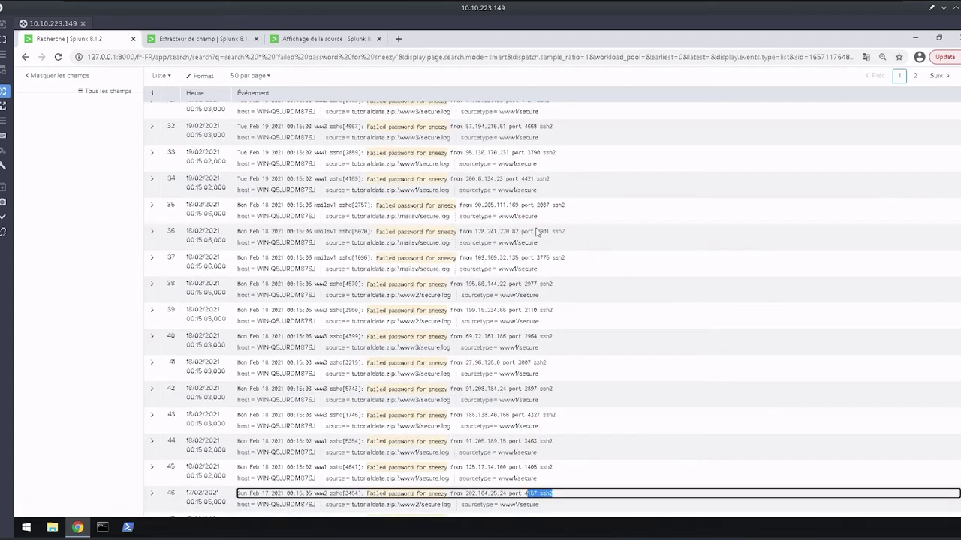
{"action": "scroll", "coordinate": [217, 194], "scroll_direction": "up", "scroll_amount": 15}
{"action": "scroll", "coordinate": [218, 194], "scroll_direction": "up", "scroll_amount": 4}
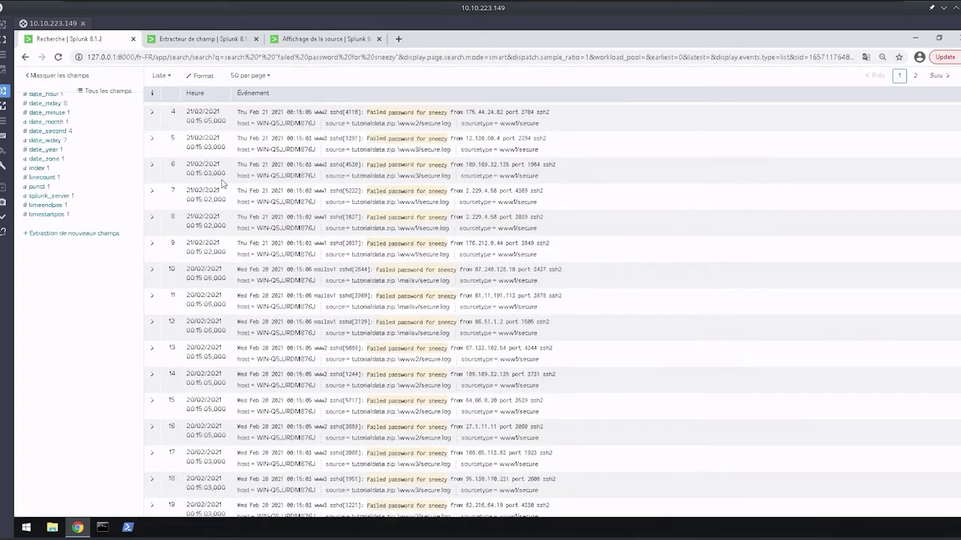
{"action": "scroll", "coordinate": [257, 183], "scroll_direction": "up", "scroll_amount": 4}
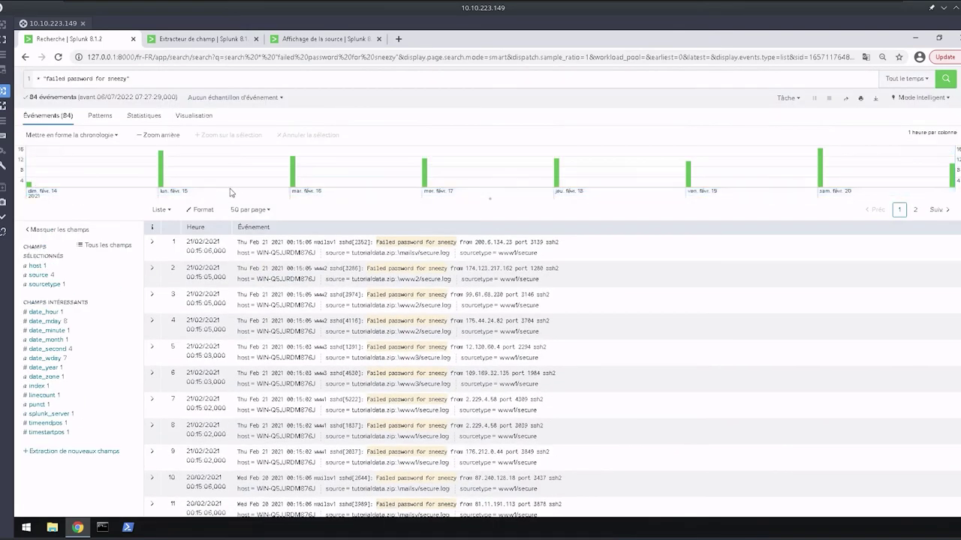
Select the full week in the timeline and select the quoted phrase in the query for editing.
{"action": "left_click", "coordinate": [234, 197]}
{"action": "left_click", "coordinate": [195, 79]}
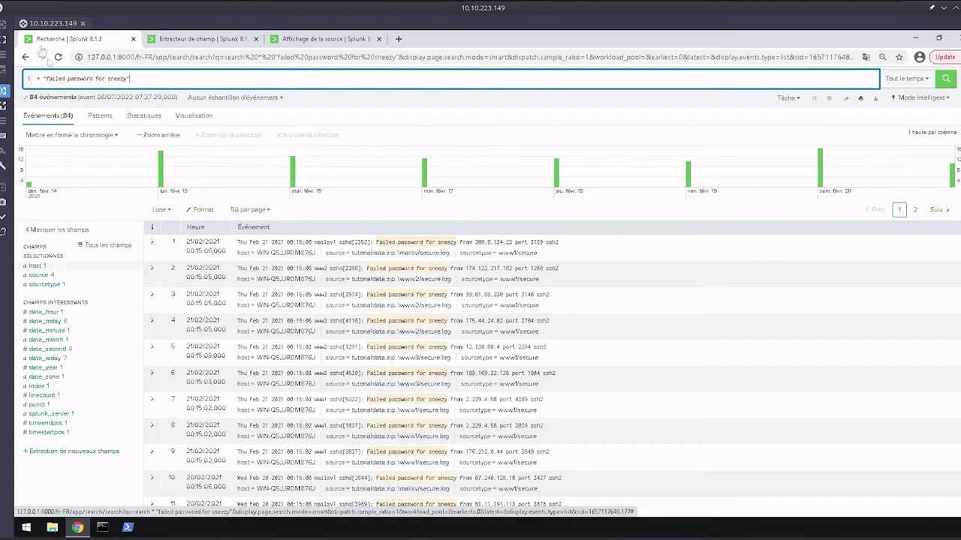
{"action": "mouse_move", "coordinate": [45, 78]}
{"action": "left_mouse_down"}
{"action": "mouse_move", "coordinate": [132, 78]}
{"action": "mouse_move", "coordinate": [37, 78]}
{"action": "left_mouse_up"}
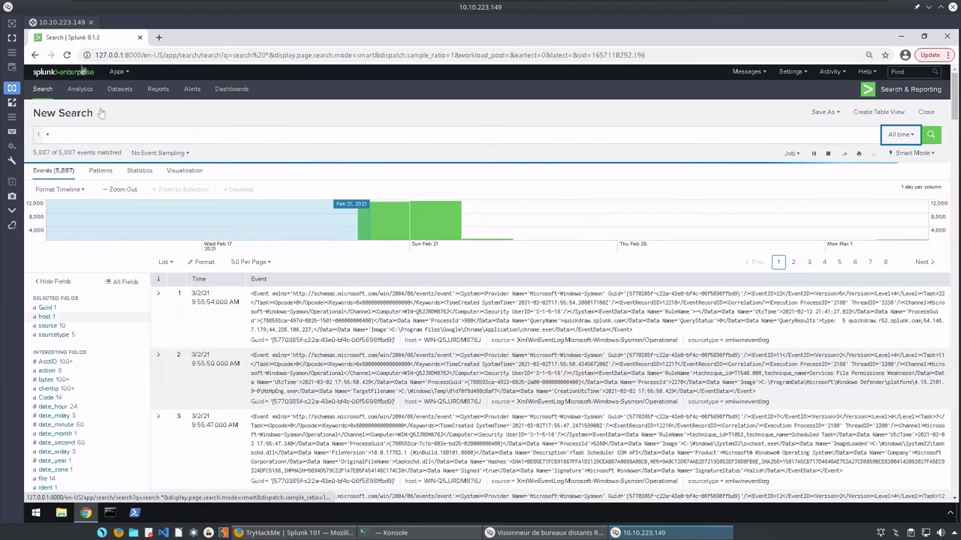
Make the remote desktop fullscreen and open the clientip field's top-10 values summary.
{"action": "left_click", "coordinate": [12, 37]}
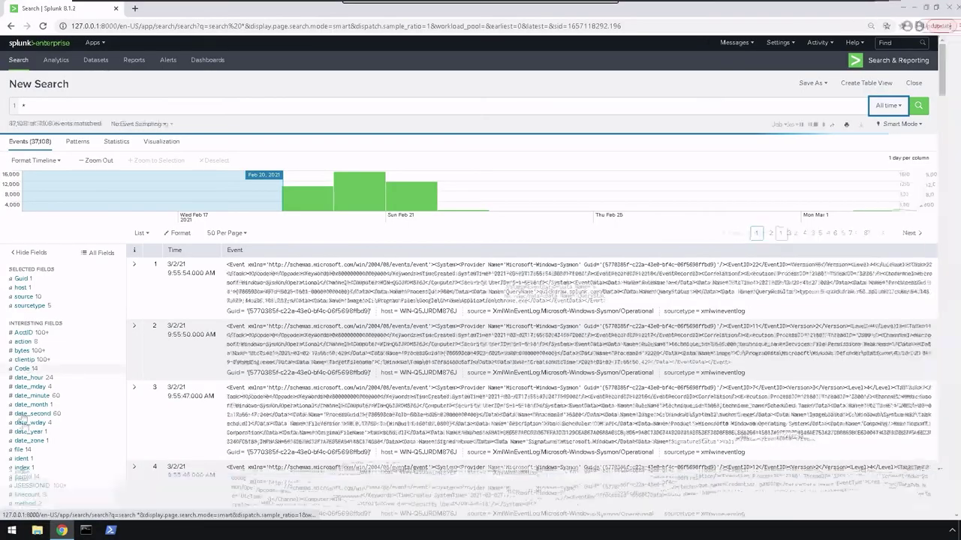
{"action": "scroll", "coordinate": [30, 458], "scroll_direction": "down", "scroll_amount": 1}
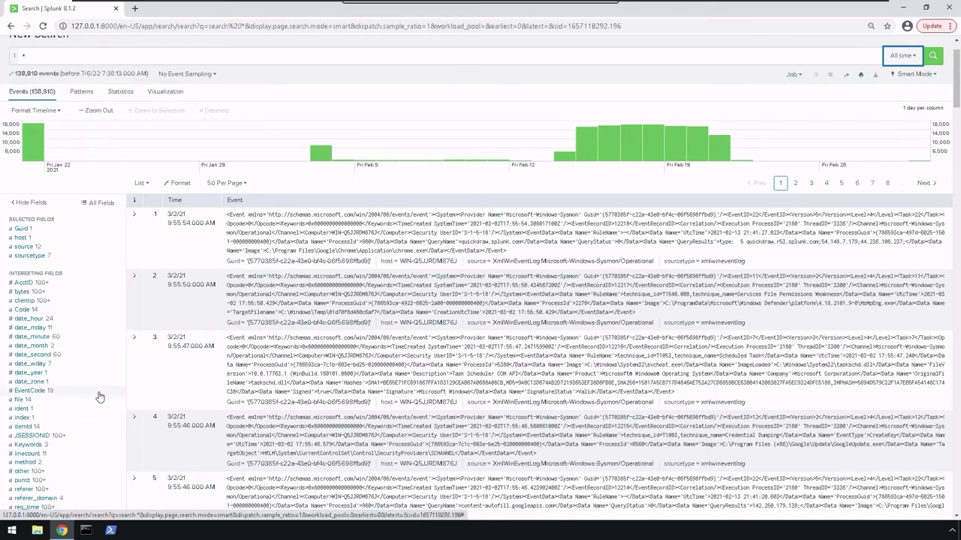
{"action": "scroll", "coordinate": [103, 378], "scroll_direction": "down", "scroll_amount": 3}
{"action": "scroll", "coordinate": [103, 378], "scroll_direction": "up", "scroll_amount": 3}
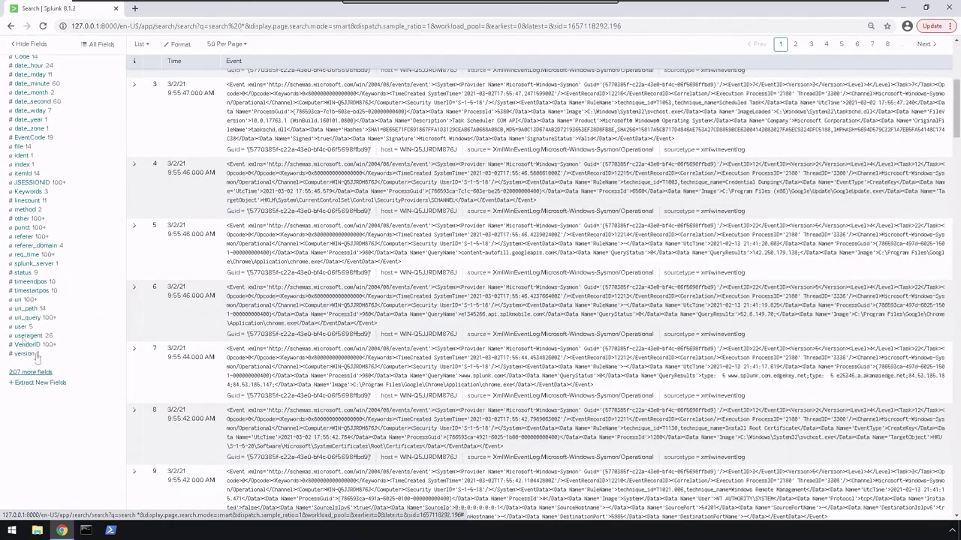
{"action": "scroll", "coordinate": [155, 199], "scroll_direction": "up", "scroll_amount": 2}
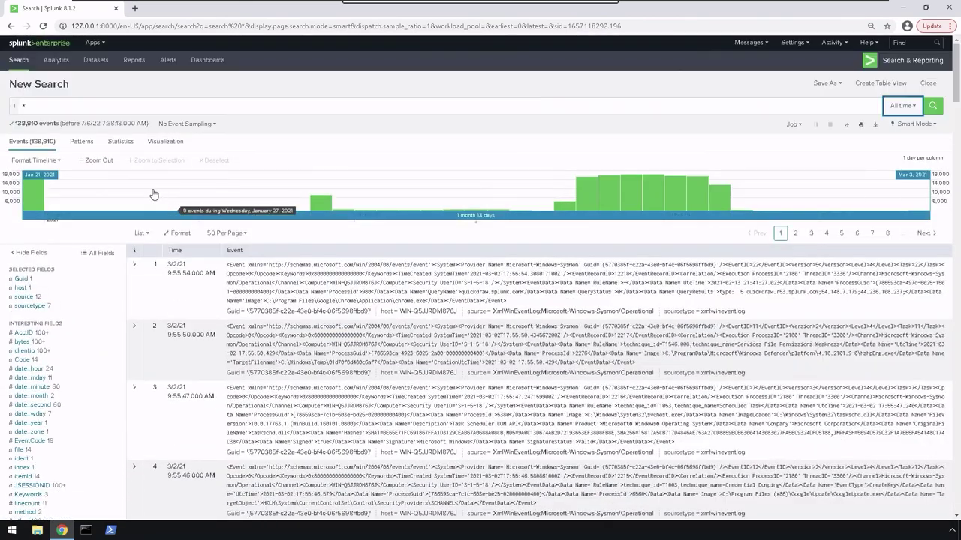
{"action": "double_click", "coordinate": [25, 354]}
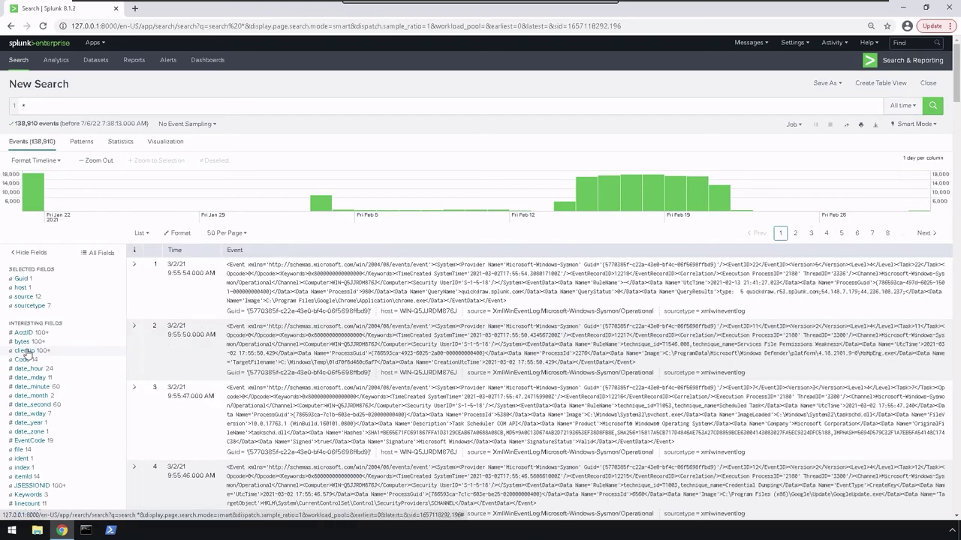
{"action": "left_click", "coordinate": [25, 351]}
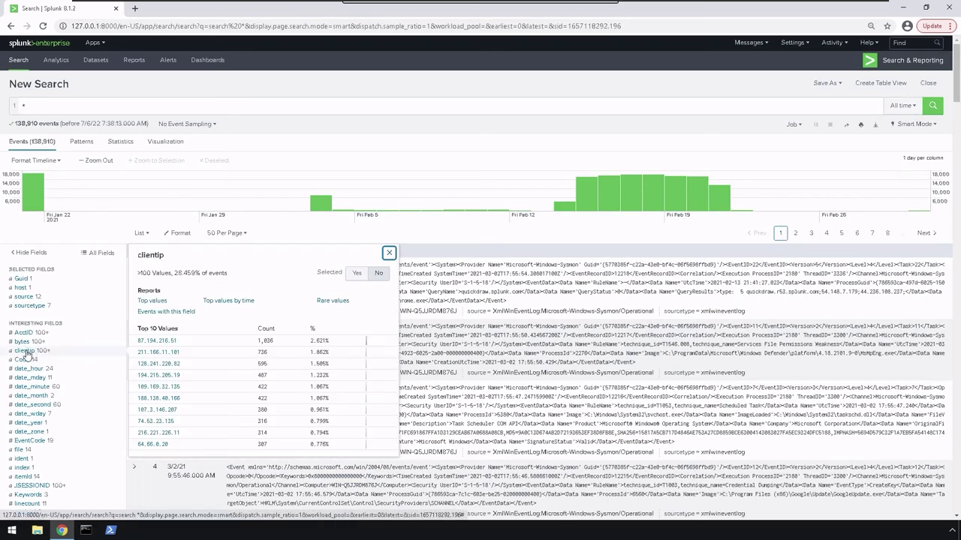
Make clientip and AcctID selected fields and switch the results to Table view.
{"action": "left_click", "coordinate": [25, 354]}
{"action": "left_click", "coordinate": [25, 354]}
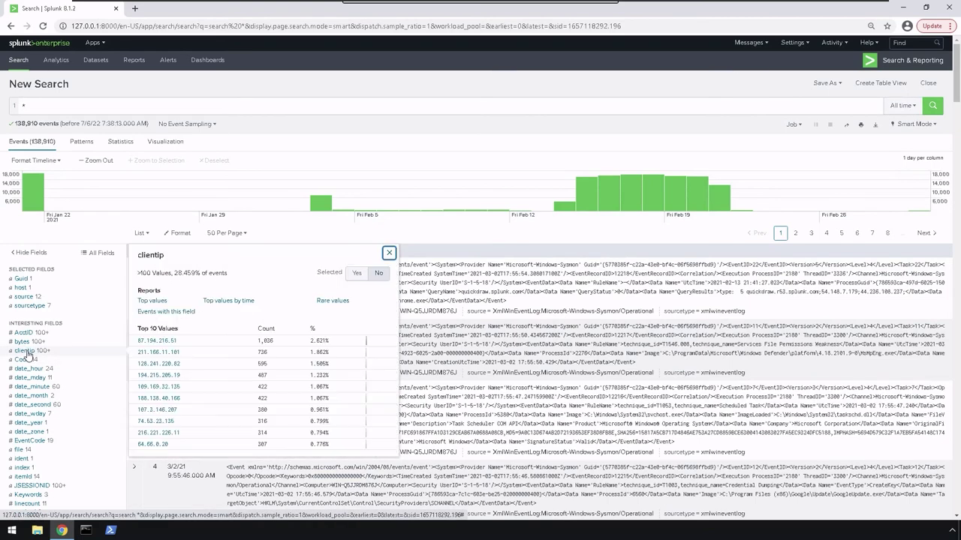
{"action": "left_click", "coordinate": [356, 274]}
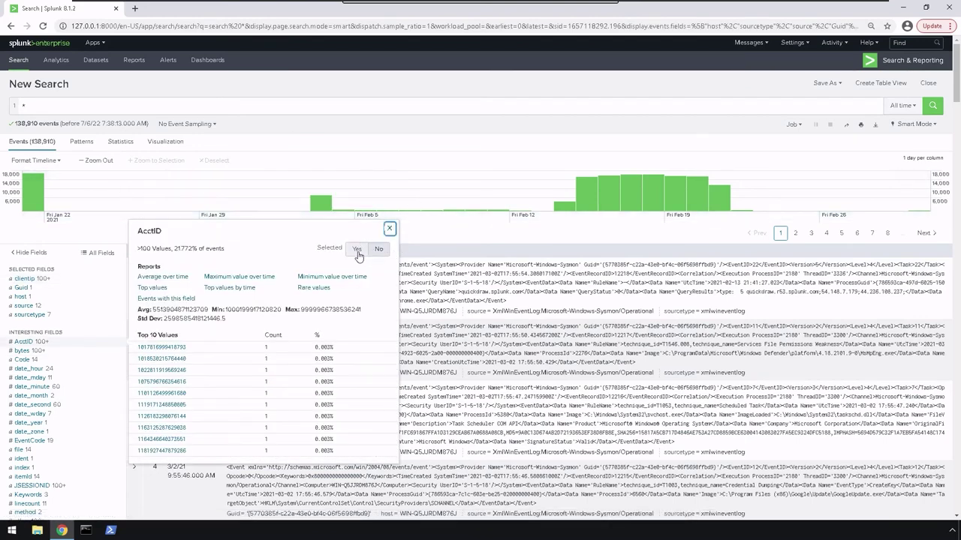
{"action": "left_click", "coordinate": [358, 251]}
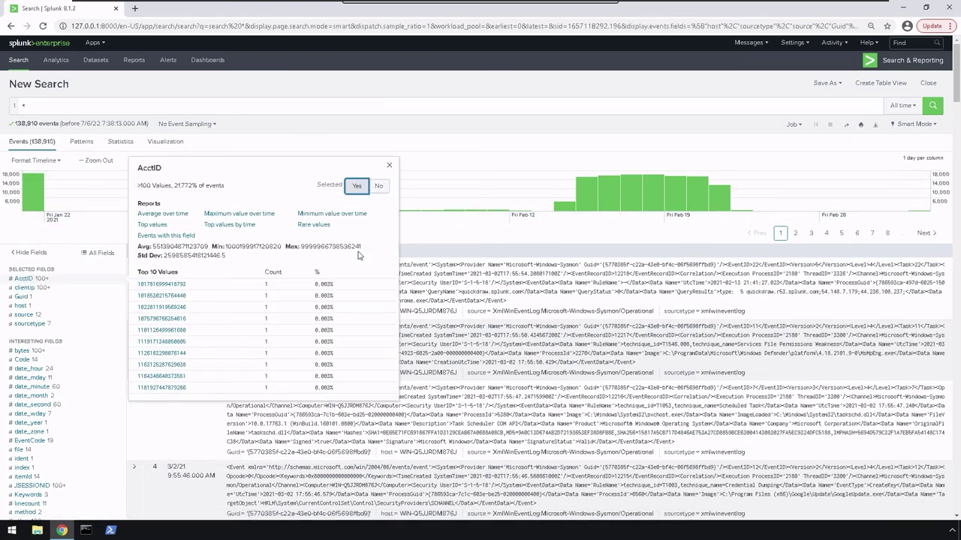
{"action": "left_click", "coordinate": [479, 222]}
{"action": "left_click", "coordinate": [141, 233]}
{"action": "left_click", "coordinate": [123, 278]}
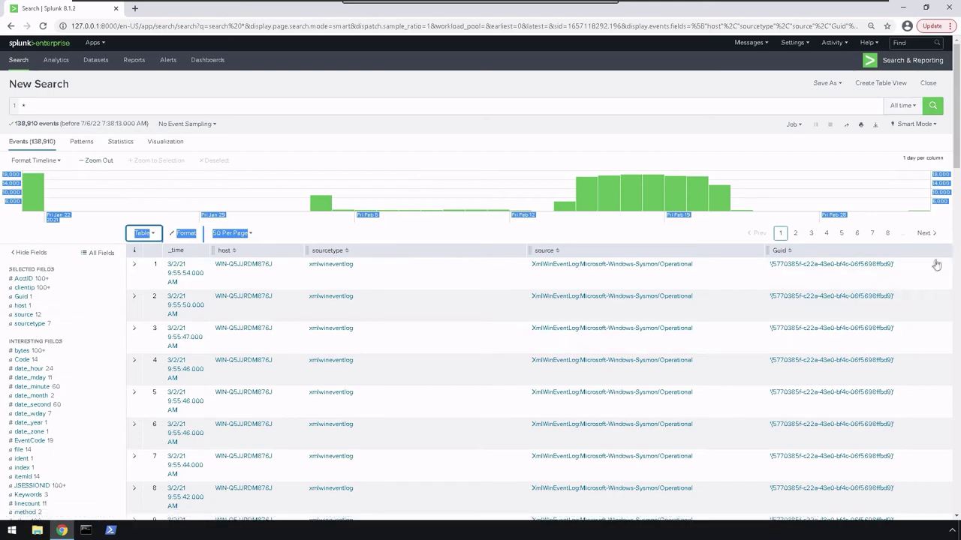
Add date_month and file to the selected fields.
{"action": "left_click", "coordinate": [154, 254]}
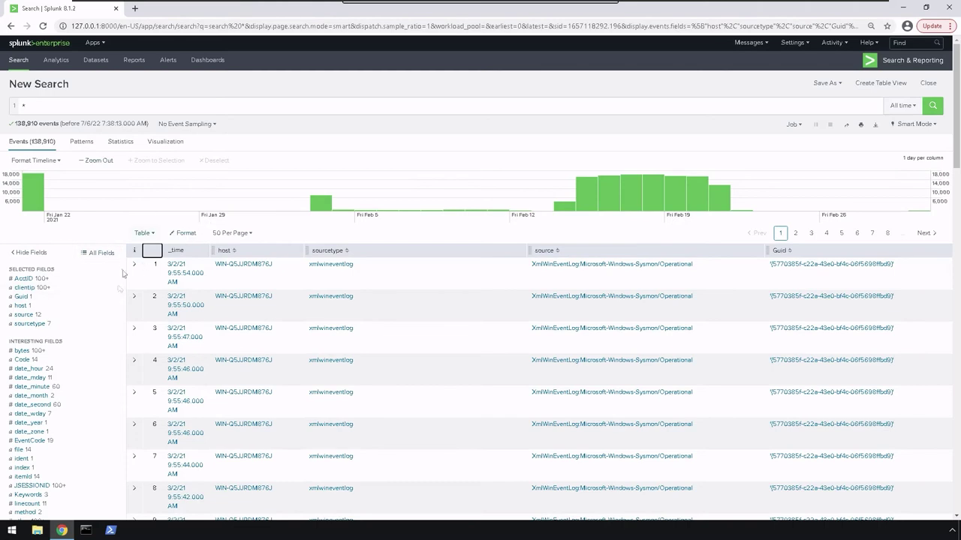
{"action": "left_click", "coordinate": [32, 396]}
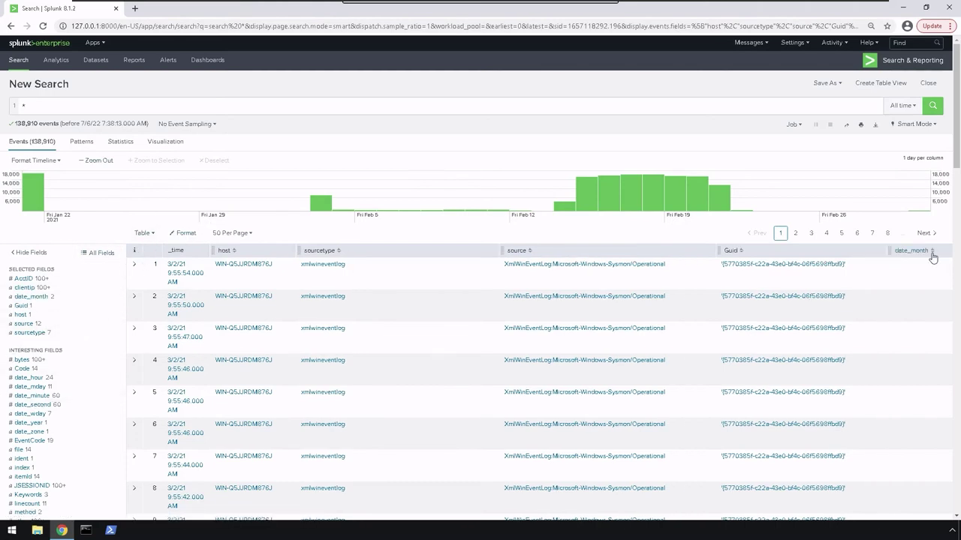
{"action": "left_click", "coordinate": [21, 450]}
{"action": "left_click", "coordinate": [358, 326]}
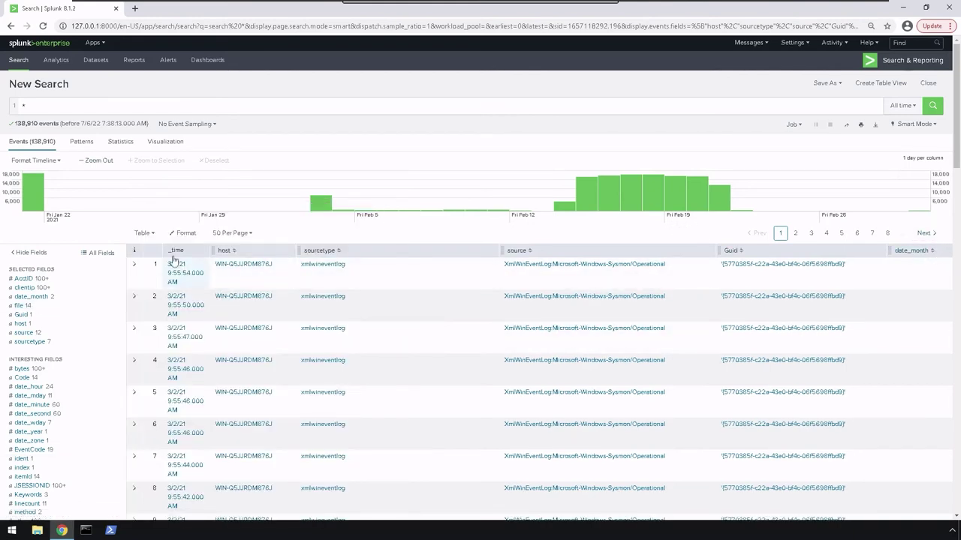
Move the host column after Guid and open the All Fields selection list.
{"action": "left_click_drag", "start_coordinate": [212, 255], "coordinate": [150, 250]}
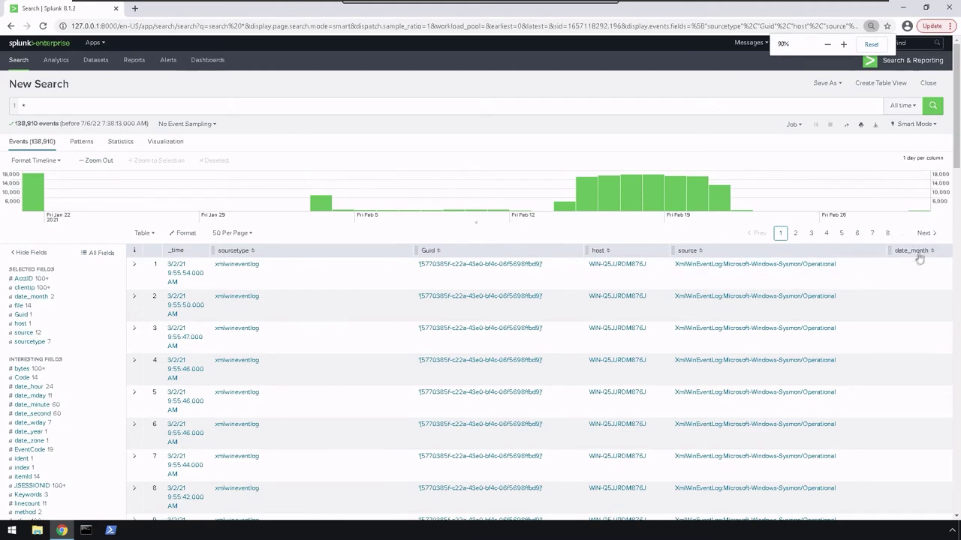
{"action": "left_click", "coordinate": [902, 105]}
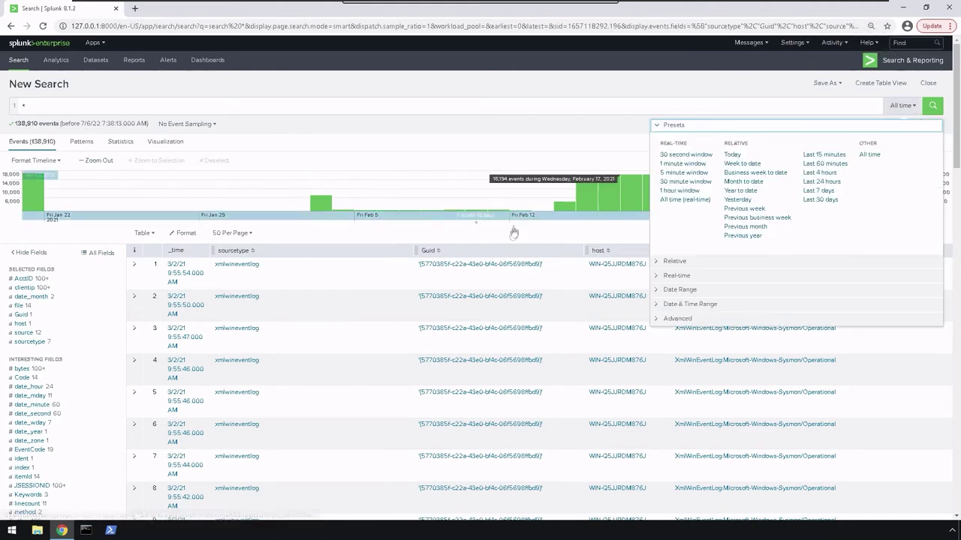
{"action": "left_click", "coordinate": [476, 133]}
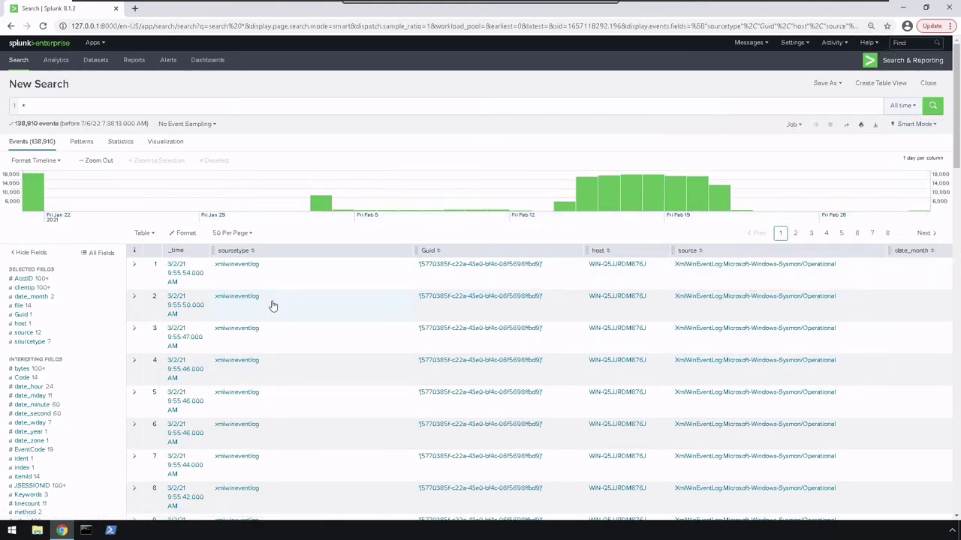
{"action": "left_click", "coordinate": [95, 255]}
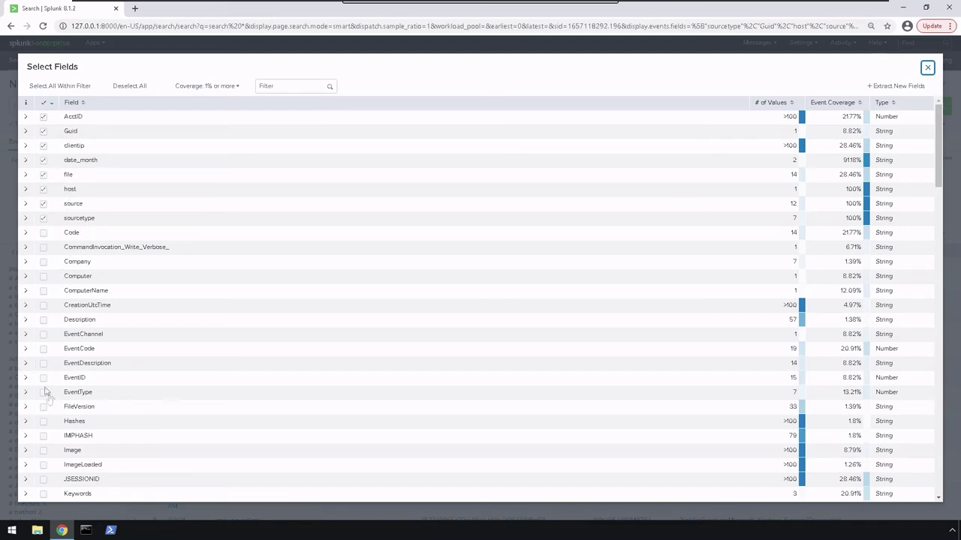
Tick Hashes and Image, select all fields within the filter, and apply the choice.
{"action": "left_click", "coordinate": [47, 422]}
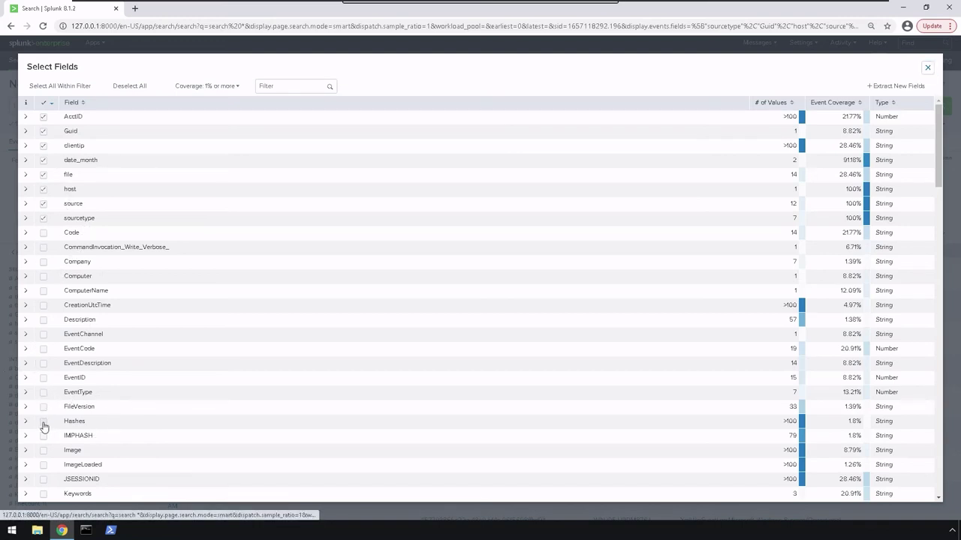
{"action": "left_click", "coordinate": [44, 451]}
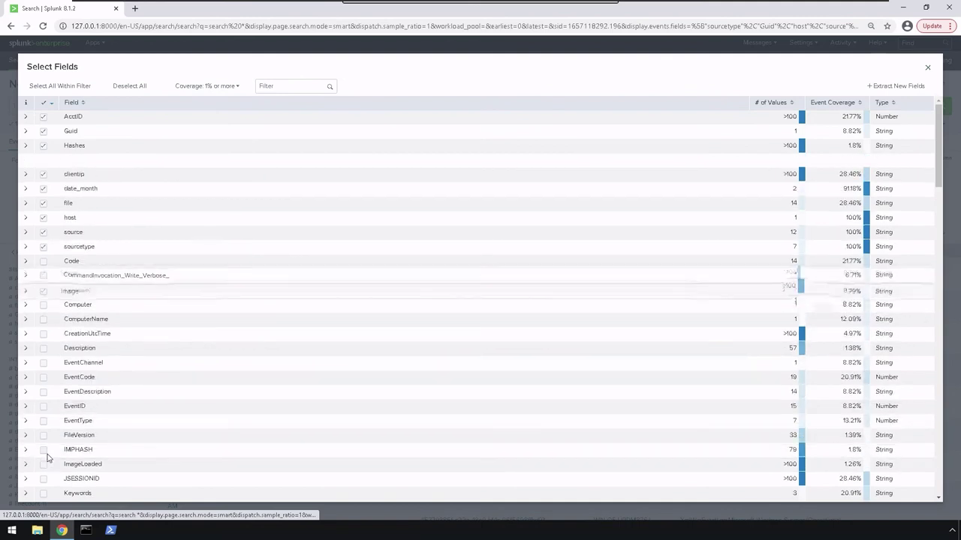
{"action": "left_click", "coordinate": [52, 88]}
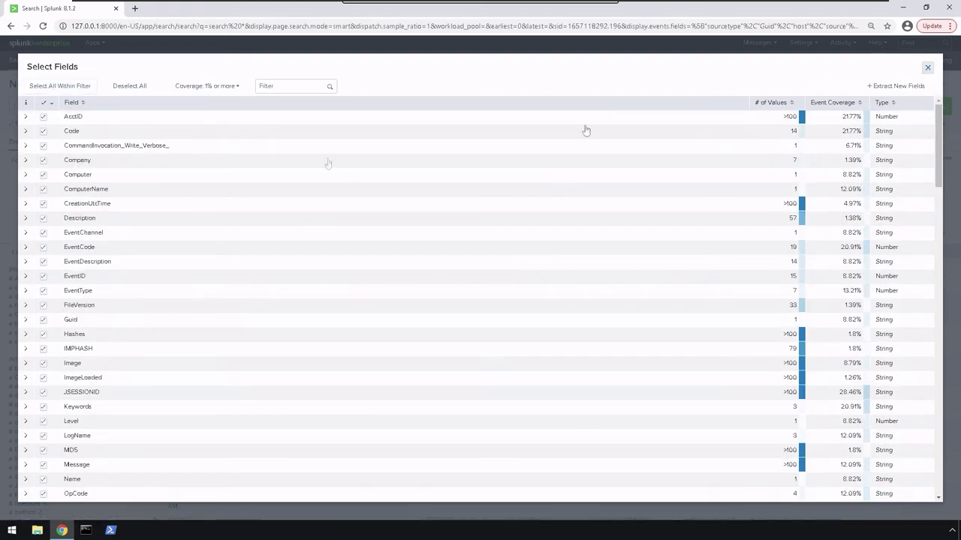
{"action": "left_click", "coordinate": [947, 250]}
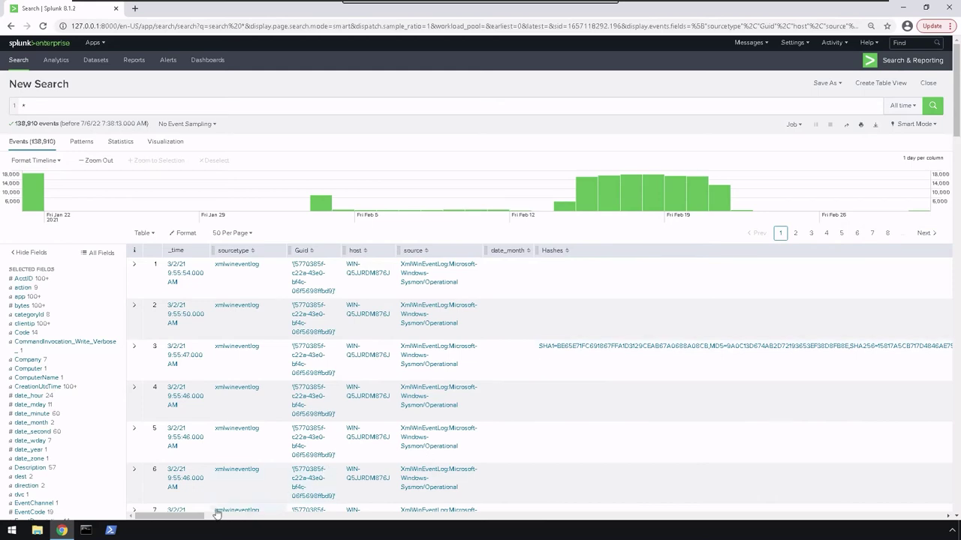
Scroll the table right to its last columns, vendor_product and xmlns, and bring up the display formats.
{"action": "left_click_drag", "start_coordinate": [190, 517], "coordinate": [937, 480]}
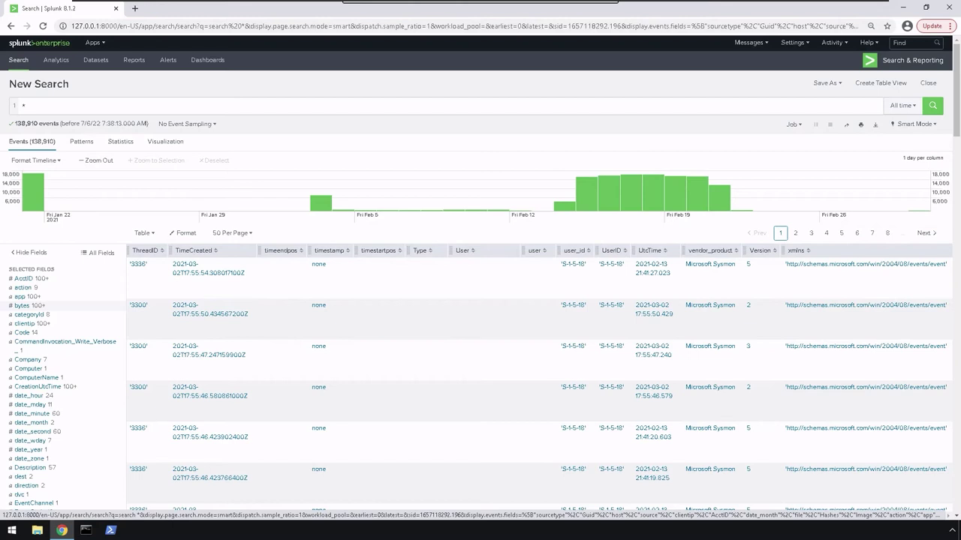
{"action": "left_click", "coordinate": [143, 233]}
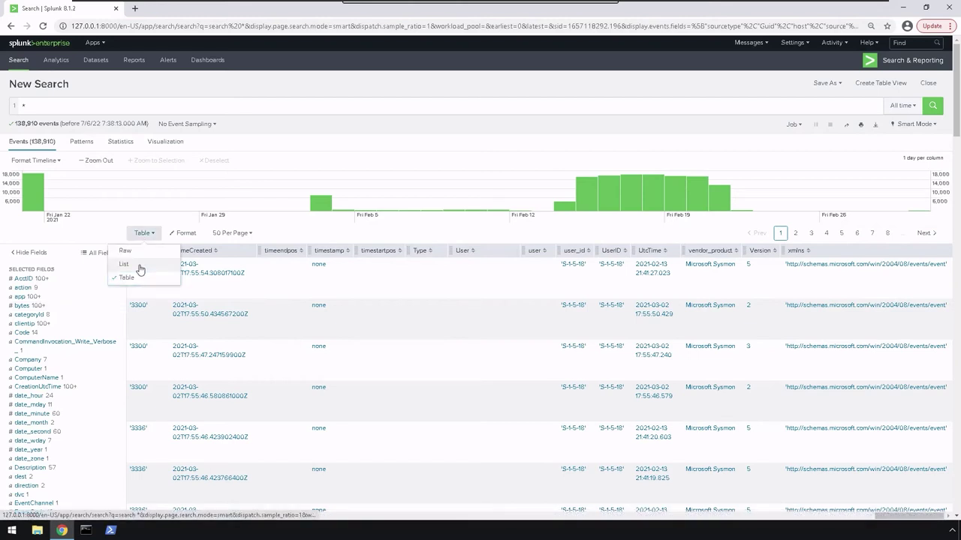
Show the 138 910 events in List view and inspect the first event's fields and _time options.
{"action": "left_click", "coordinate": [140, 269]}
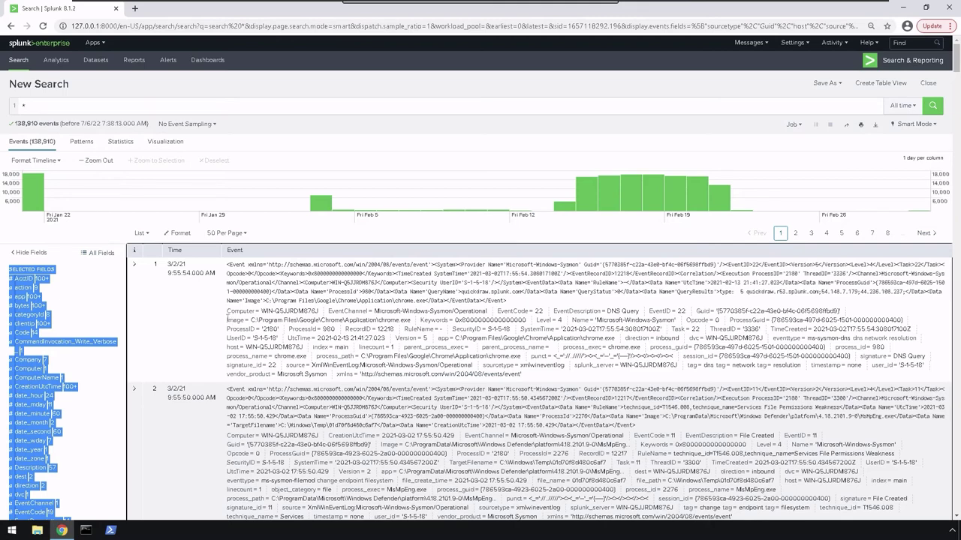
{"action": "left_click_drag", "start_coordinate": [228, 319], "coordinate": [523, 379]}
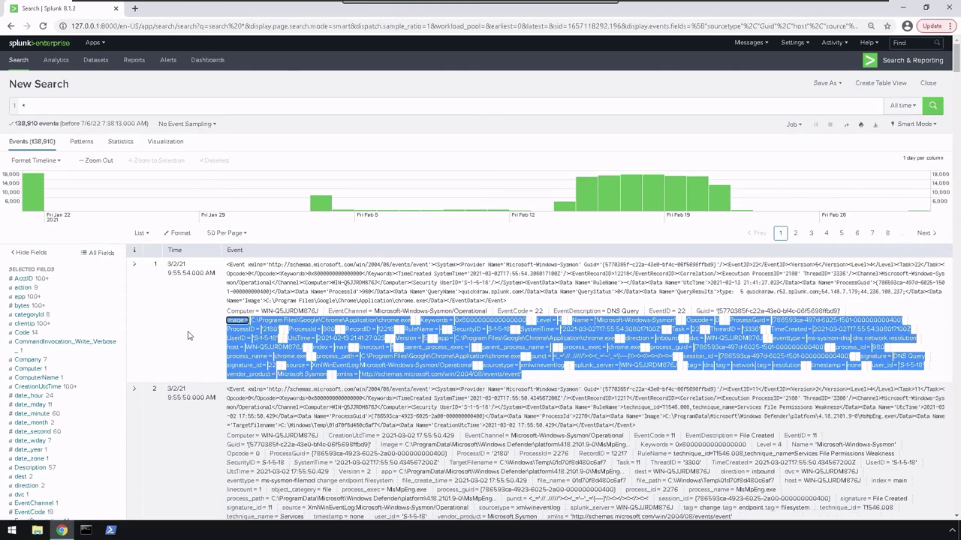
{"action": "left_click", "coordinate": [191, 273]}
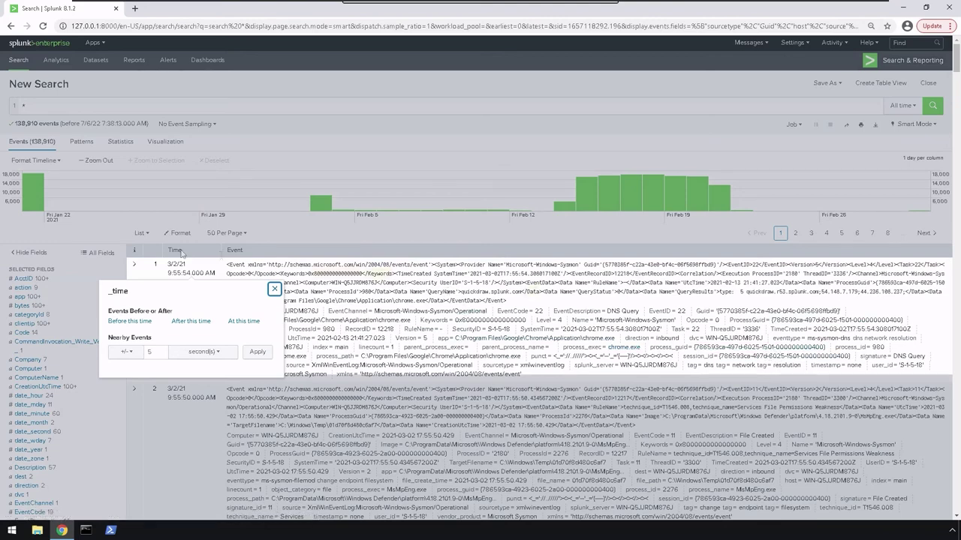
{"action": "left_click", "coordinate": [279, 321]}
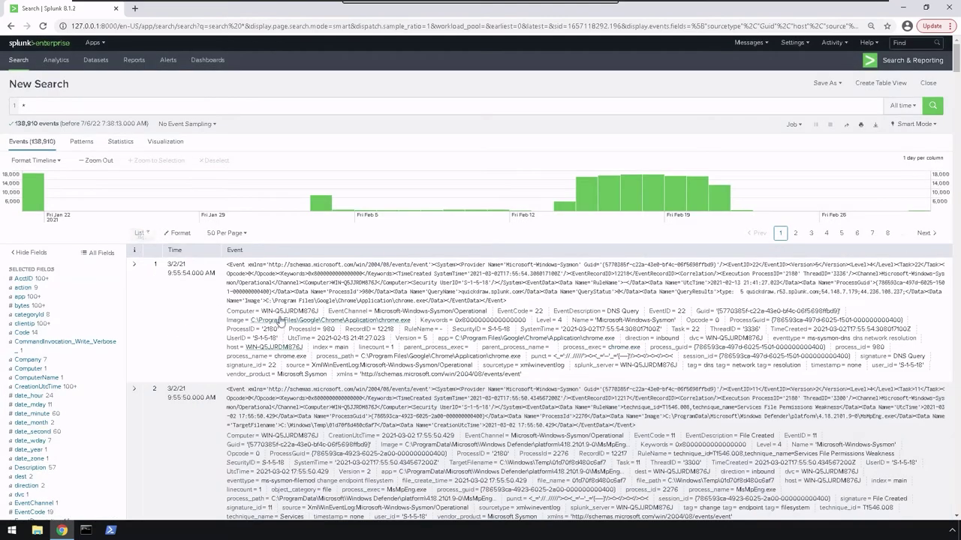
{"action": "left_click", "coordinate": [139, 233]}
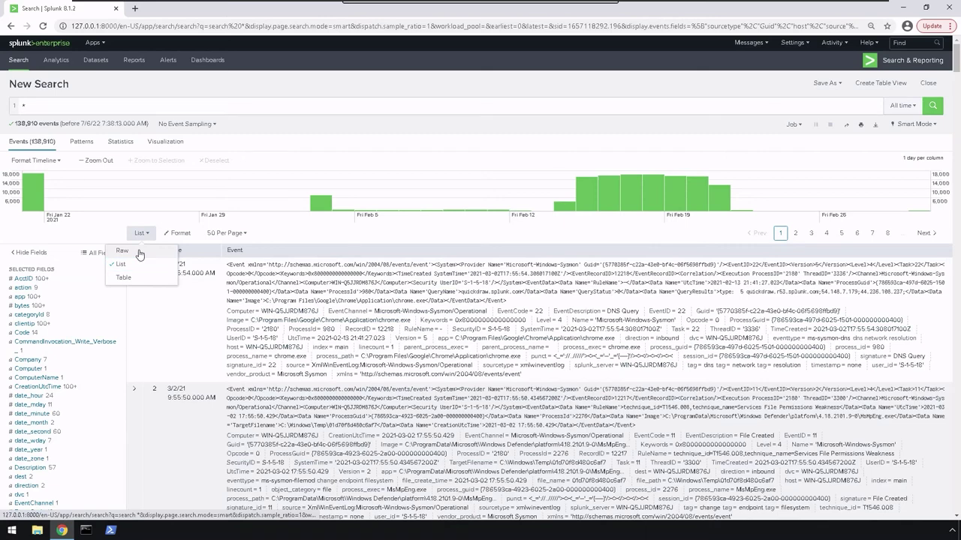
Switch to Raw view, then find 'image' on the page and step through its 58 matches.
{"action": "left_click", "coordinate": [122, 251]}
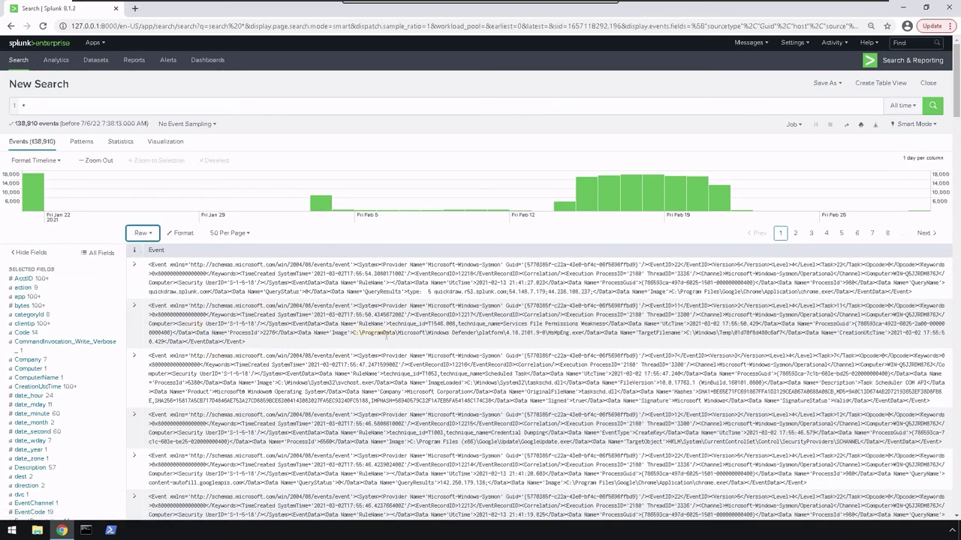
{"action": "key", "text": "ctrl+f"}
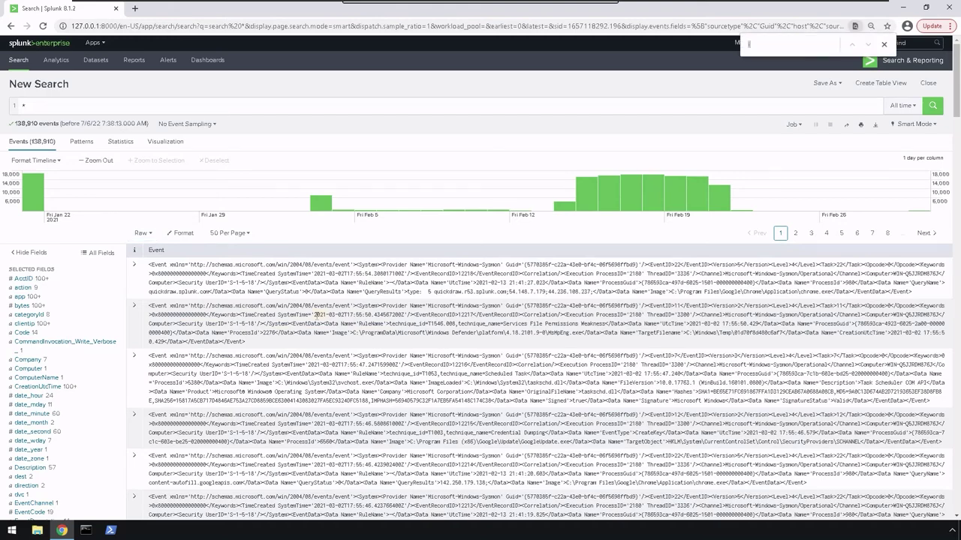
{"action": "type", "text": "image"}
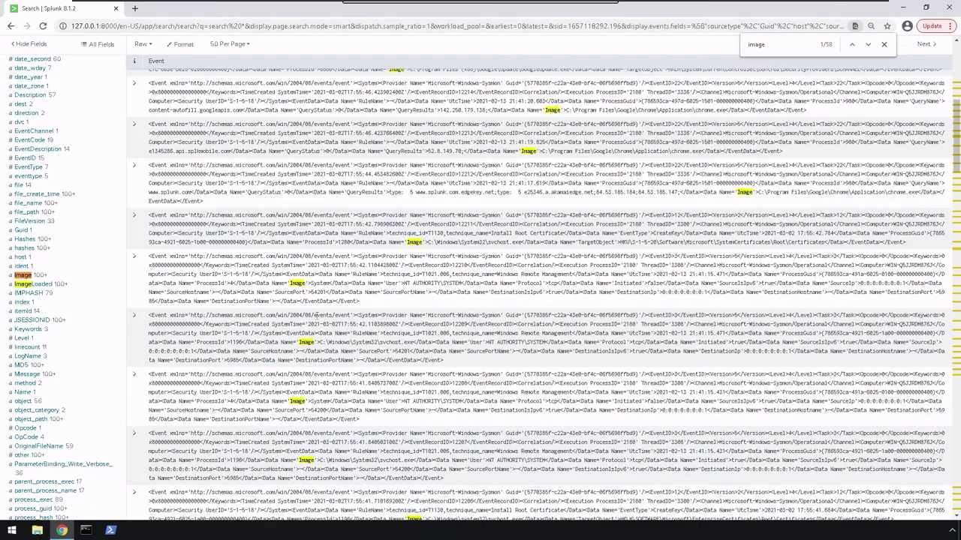
{"action": "key", "text": "Return"}
{"action": "key", "text": "Return"}
{"action": "key", "text": "Return"}
{"action": "key", "text": "Return"}
{"action": "key", "text": "Return"}
{"action": "key", "text": "Return"}
{"action": "key", "text": "Return"}
{"action": "key", "text": "Return"}
{"action": "key", "text": "Return"}
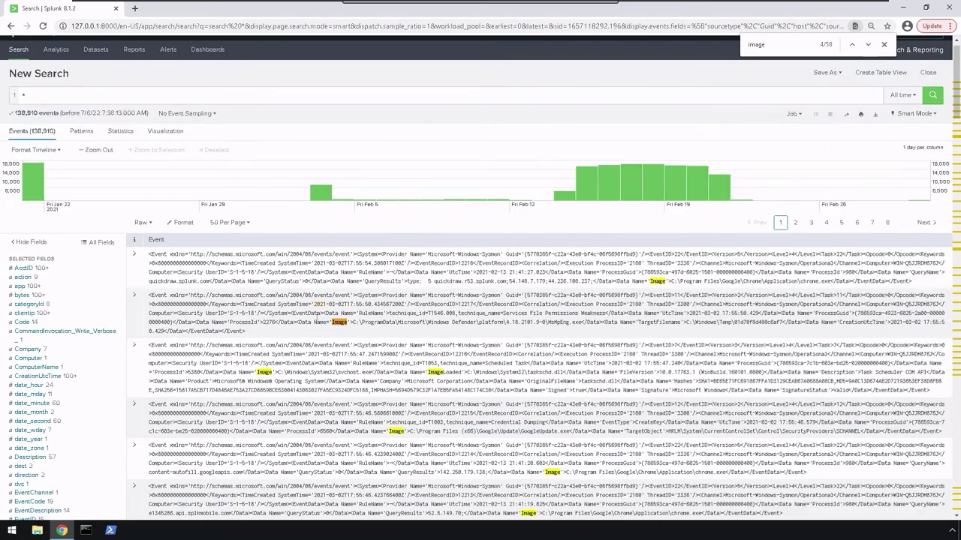
{"action": "key", "text": "Return"}
{"action": "key", "text": "Return"}
{"action": "key", "text": "Return"}
{"action": "key", "text": "Return"}
{"action": "key", "text": "Return"}
{"action": "key", "text": "Return"}
{"action": "key", "text": "Return"}
{"action": "key", "text": "Return"}
{"action": "key", "text": "Return"}
{"action": "key", "text": "Return"}
{"action": "key", "text": "Return"}
{"action": "key", "text": "Return"}
{"action": "key", "text": "Return"}
{"action": "key", "text": "Return"}
{"action": "key", "text": "Return"}
{"action": "key", "text": "Return"}
{"action": "key", "text": "Return"}
{"action": "key", "text": "Return"}
{"action": "key", "text": "Return"}
{"action": "key", "text": "Return"}
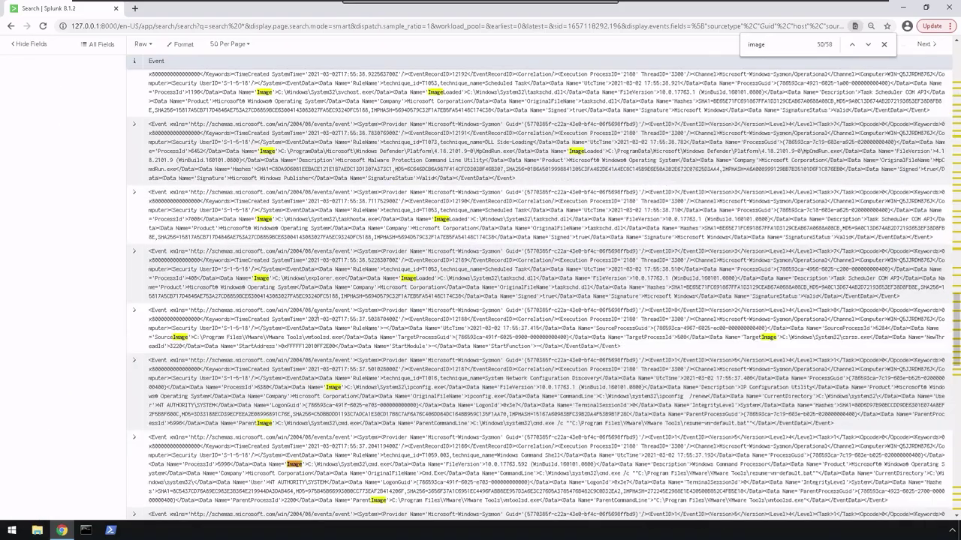
{"action": "key", "text": "Return"}
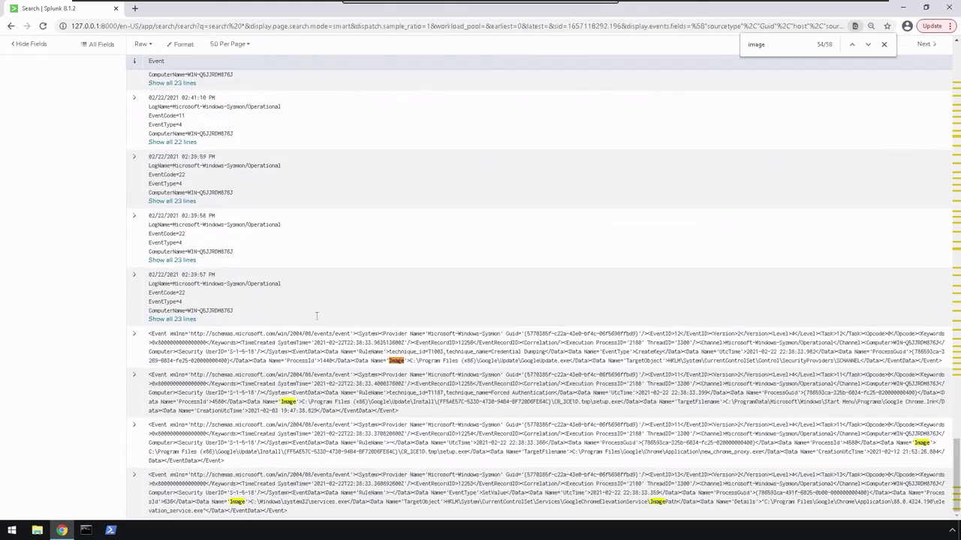
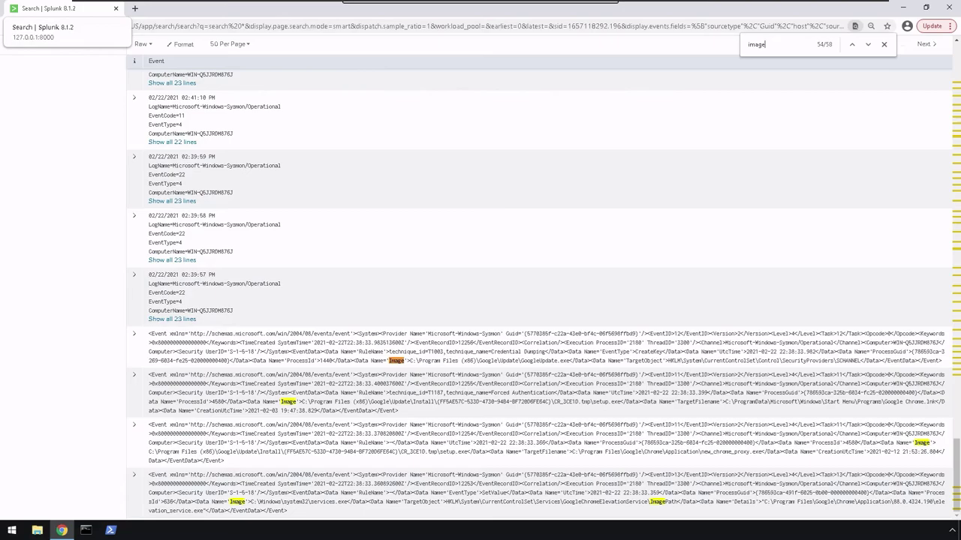
Clear the wildcard from the search bar and reload the page so it returns 138,910 events.
{"action": "scroll", "coordinate": [68, 204], "scroll_direction": "up", "scroll_amount": 15}
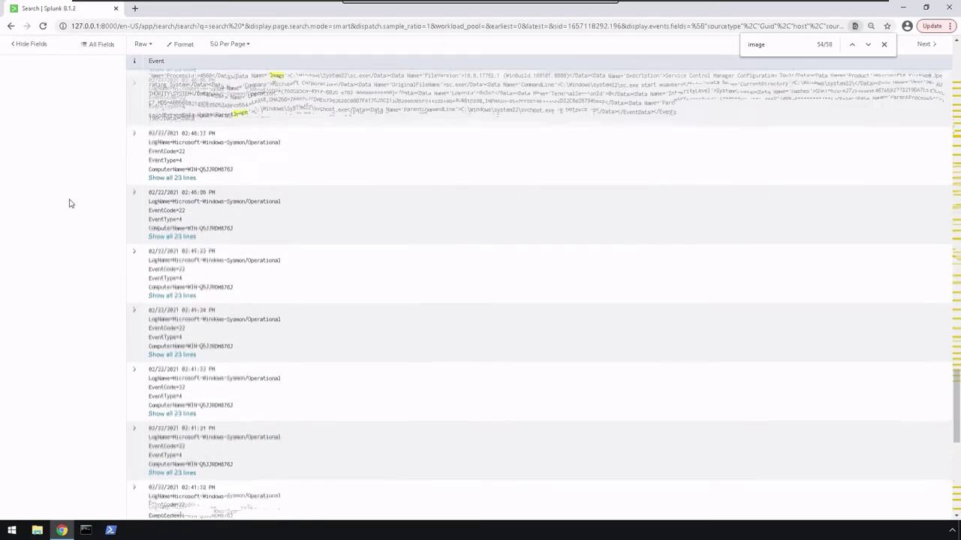
{"action": "scroll", "coordinate": [70, 204], "scroll_direction": "up", "scroll_amount": 10}
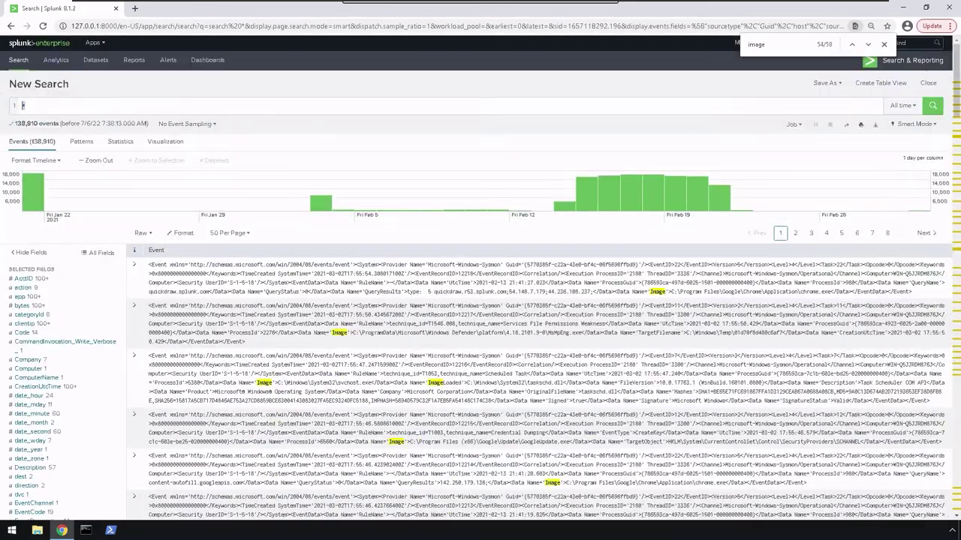
{"action": "key", "text": "BackSpace"}
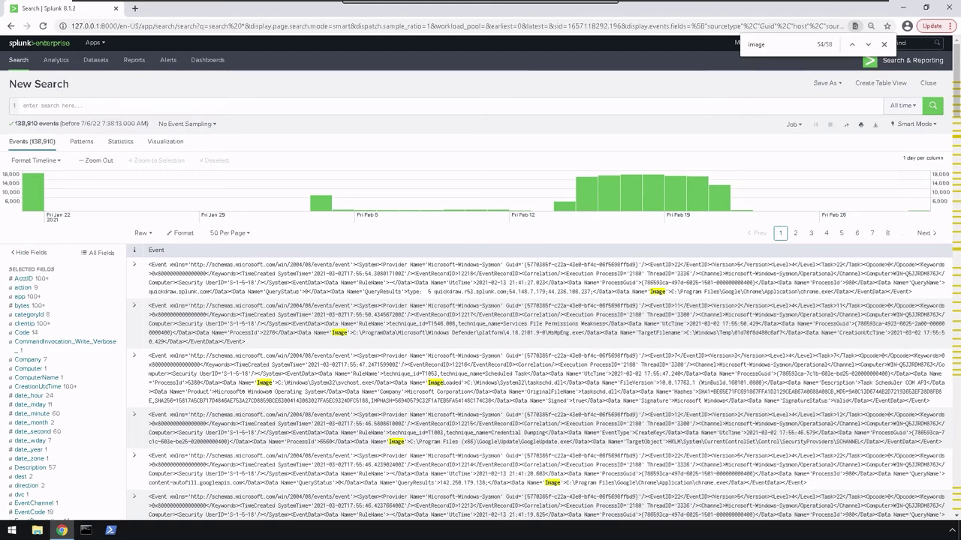
{"action": "type", "text": "s"}
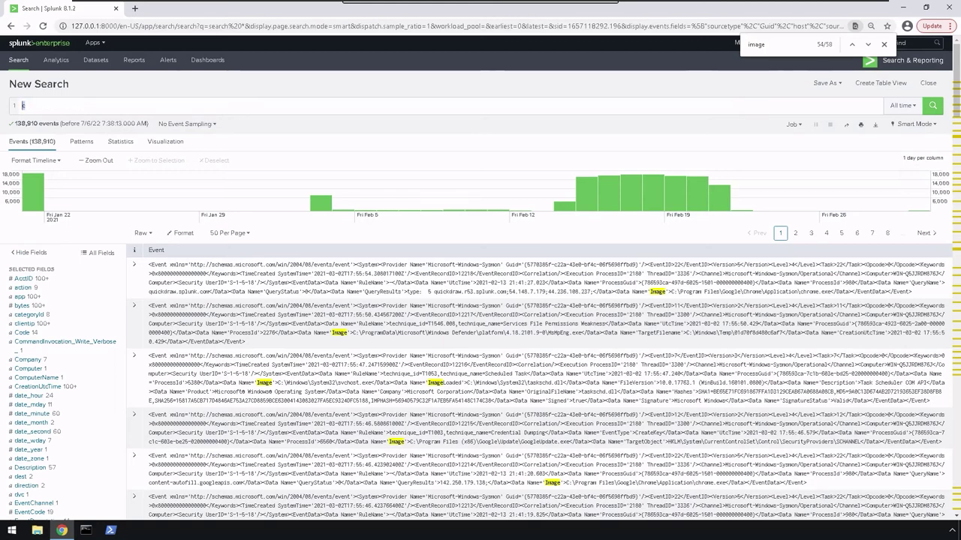
{"action": "key", "text": "F5"}
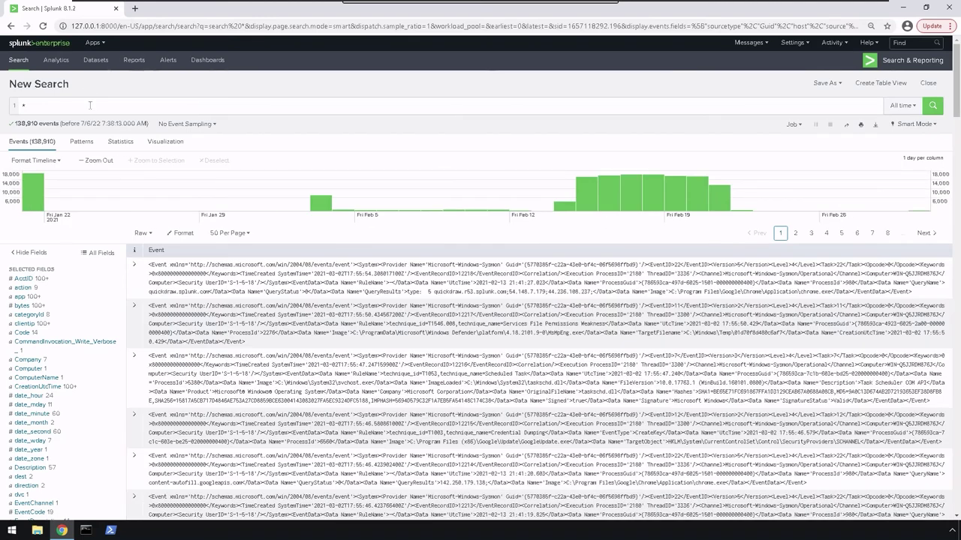
Replace the wildcard query with source="tutorialdata.zip" and run the search.
{"action": "left_click", "coordinate": [87, 104]}
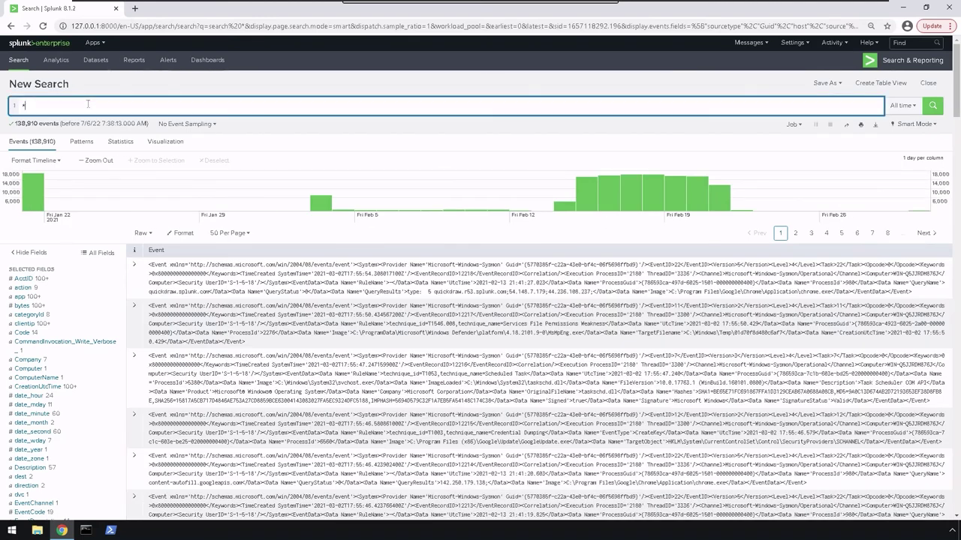
{"action": "key", "text": "BackSpace"}
{"action": "type", "text": "source"}
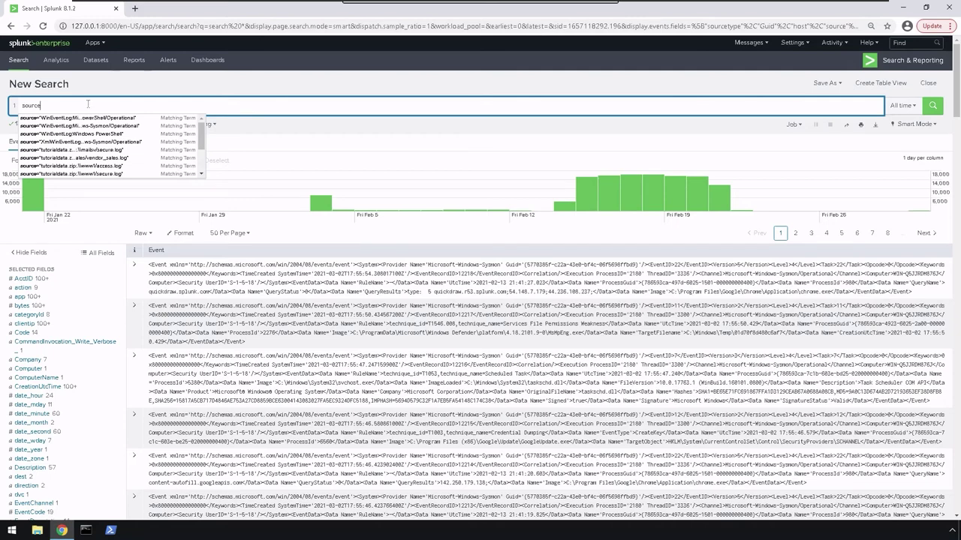
{"action": "type", "text": "=\""}
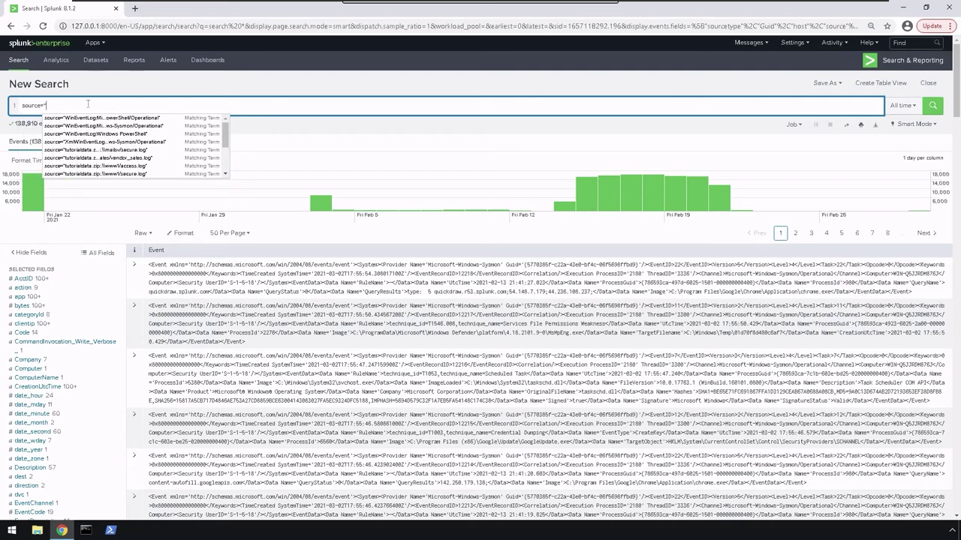
{"action": "type", "text": "tuto"}
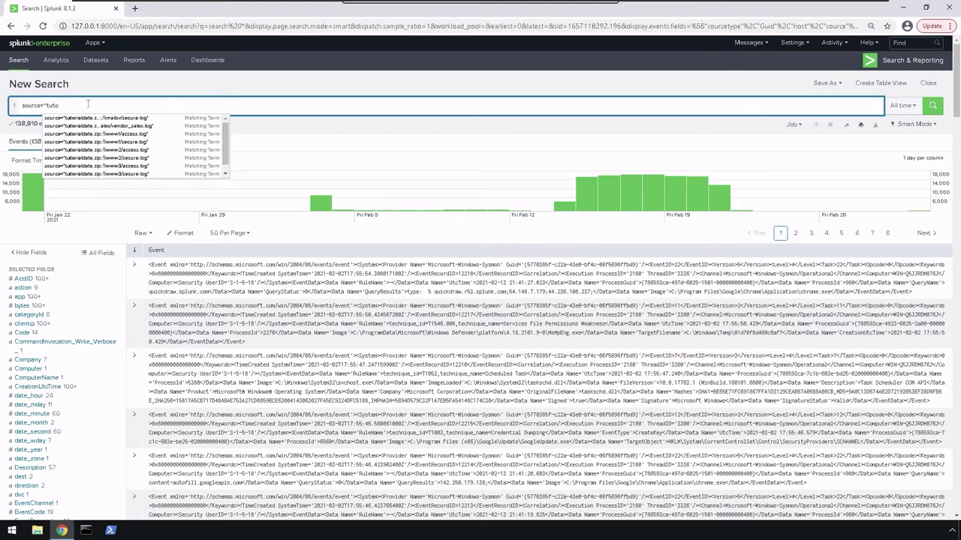
{"action": "type", "text": "rialdata."}
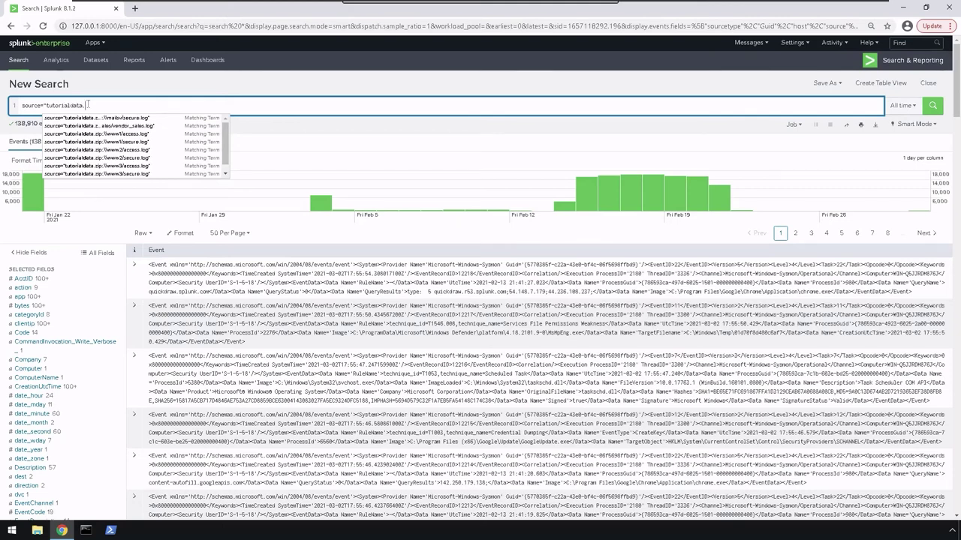
{"action": "type", "text": "zip\""}
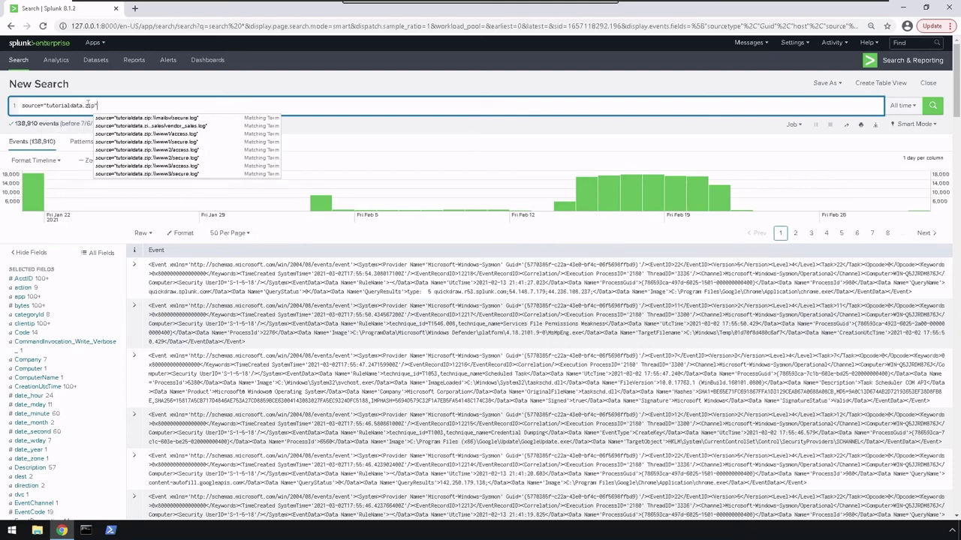
{"action": "key", "text": "Return"}
{"action": "type", "text": "\"failed password"}
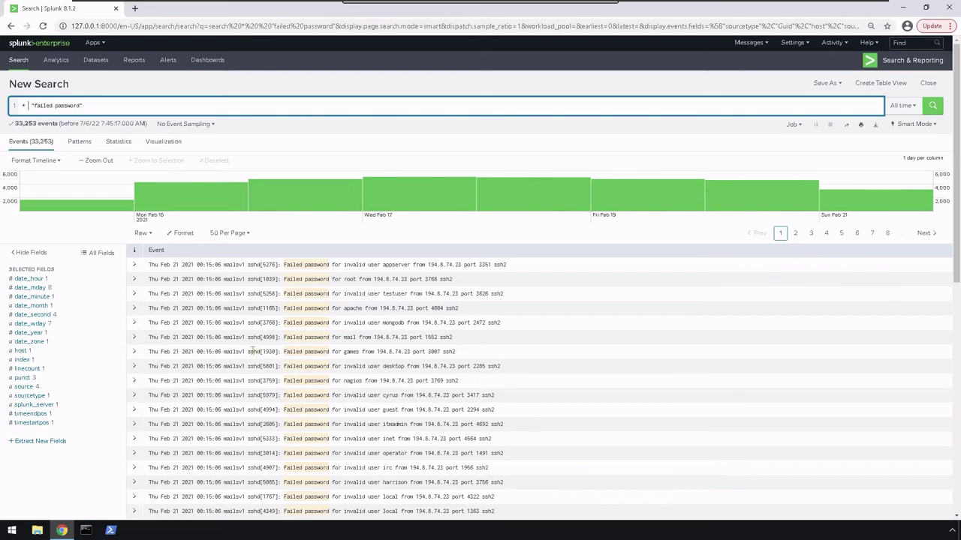
Inspect the first event's fields, then view the 3 patterns in the failed password results.
{"action": "left_click", "coordinate": [134, 264]}
{"action": "scroll", "coordinate": [135, 264], "scroll_direction": "down", "scroll_amount": 1}
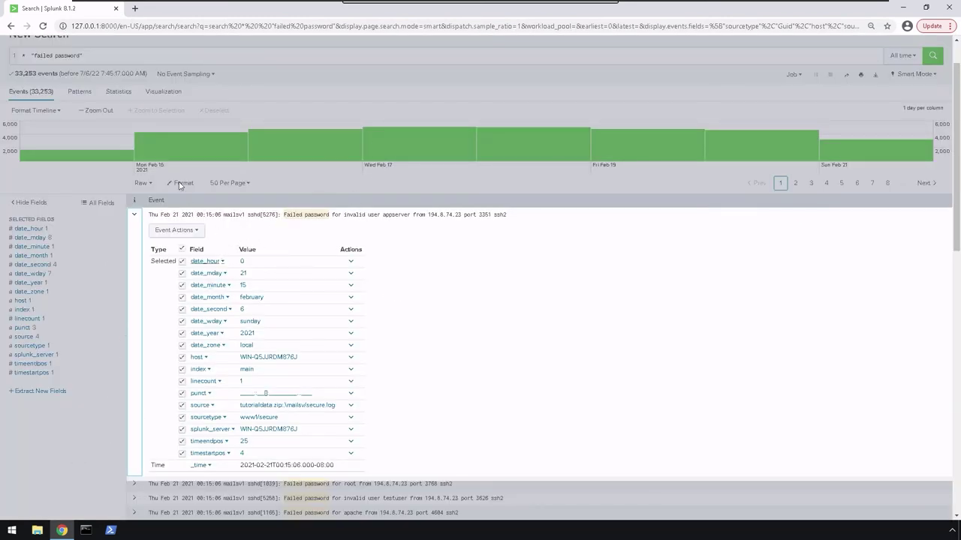
{"action": "left_click", "coordinate": [81, 91]}
{"action": "left_click", "coordinate": [80, 92]}
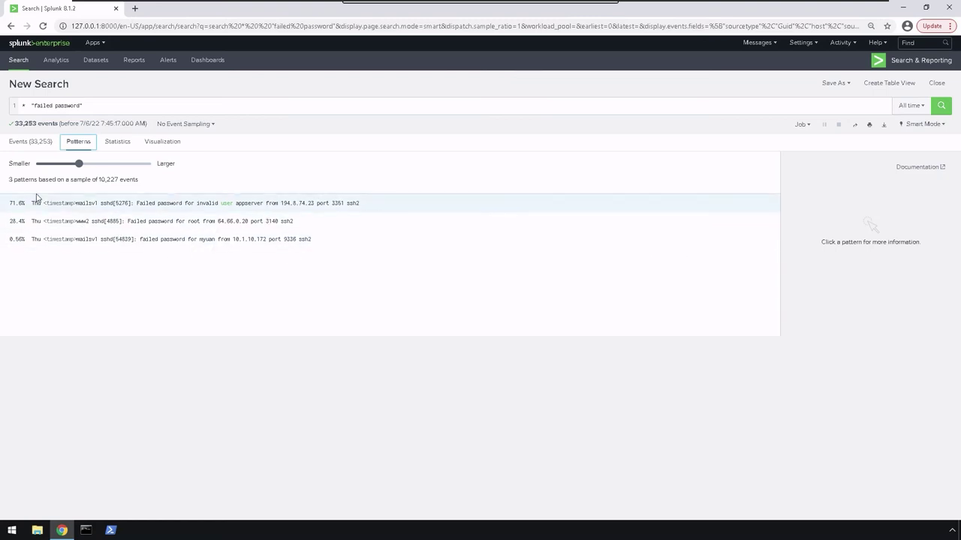
Enlarge the pattern groupings with the pattern size slider.
{"action": "left_click_drag", "start_coordinate": [79, 163], "coordinate": [193, 168]}
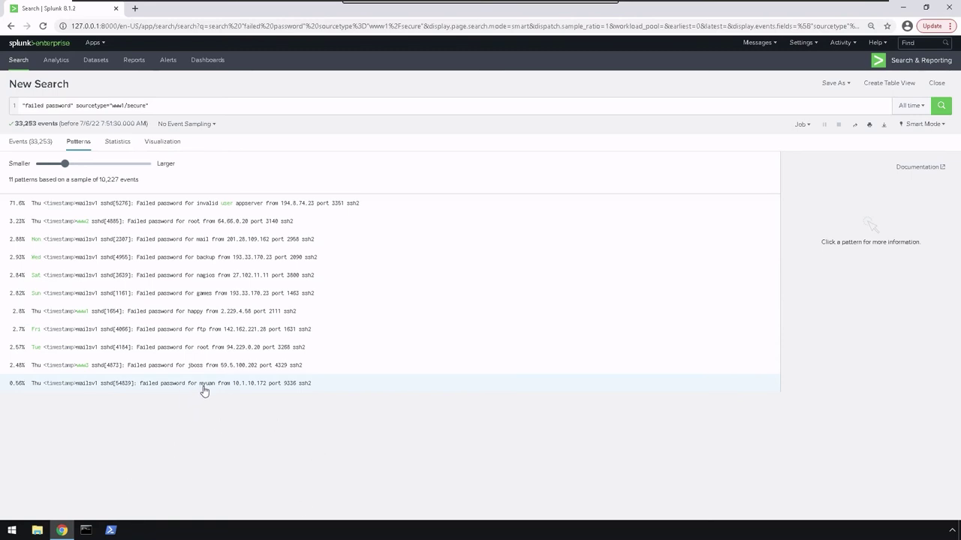
Add myuan to the failed password query and list the 16 matching events.
{"action": "left_click", "coordinate": [203, 104]}
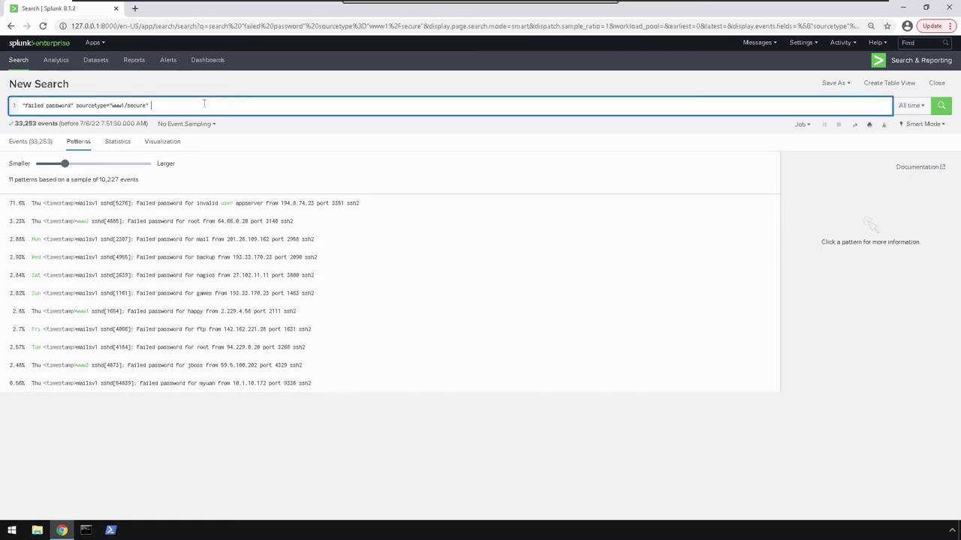
{"action": "type", "text": "myuan"}
{"action": "key", "text": "Return"}
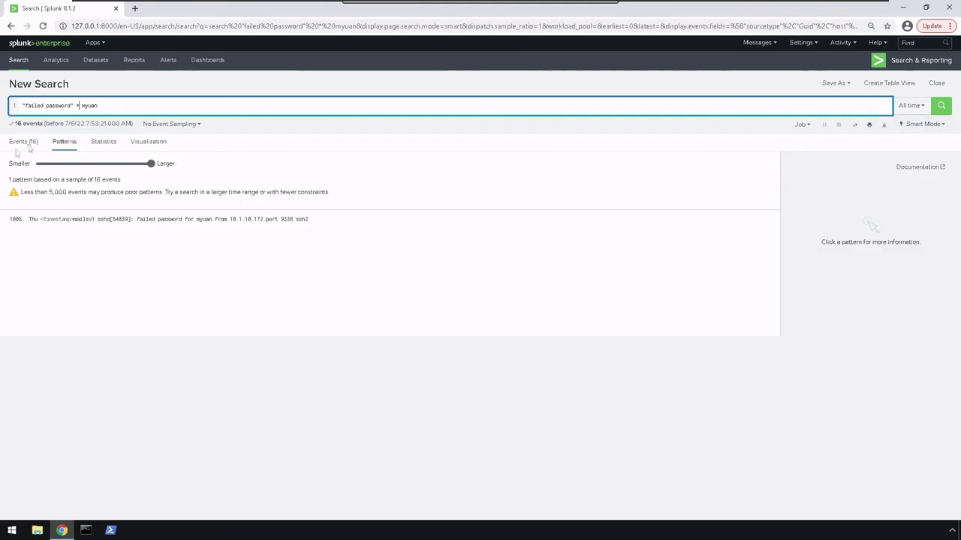
{"action": "left_click", "coordinate": [19, 143]}
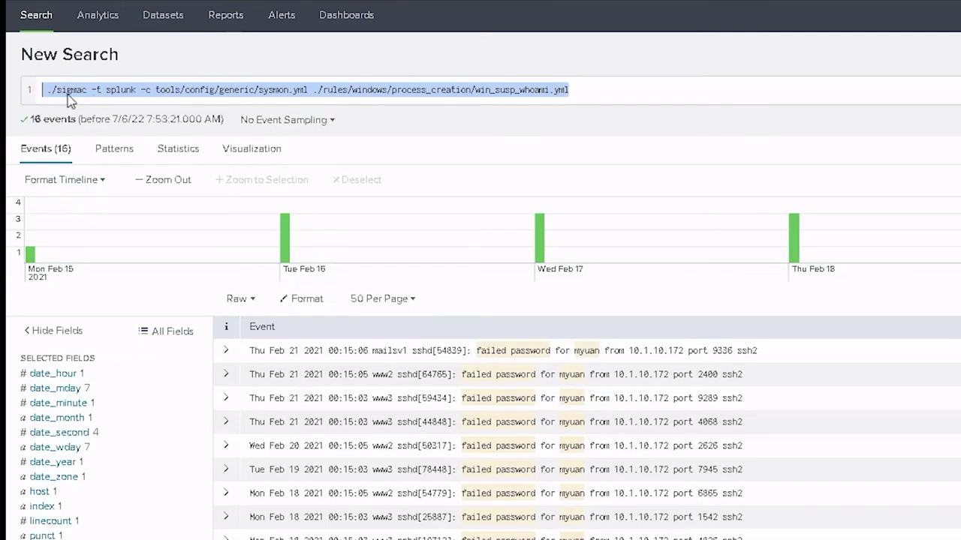
{"action": "left_click", "coordinate": [67, 93], "text": "shift"}
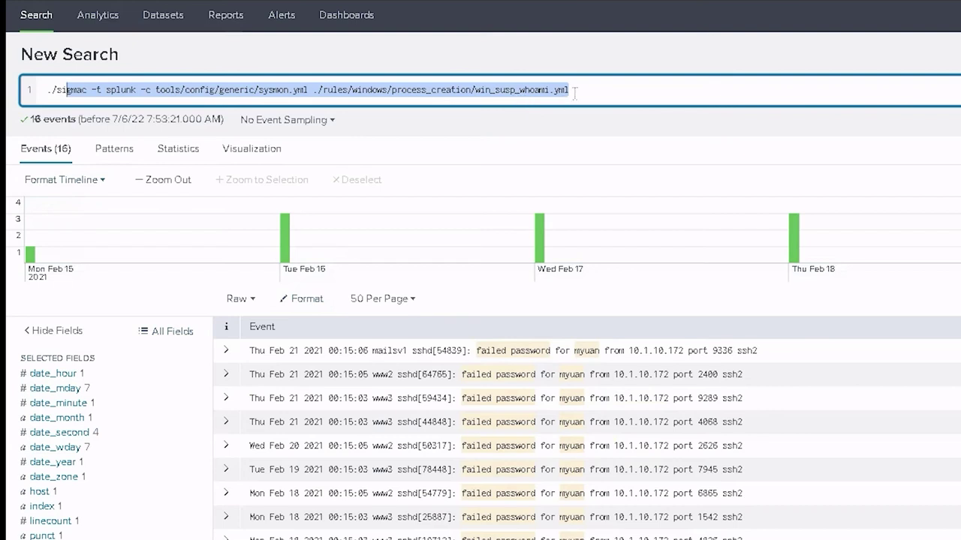
{"action": "left_click", "coordinate": [457, 101]}
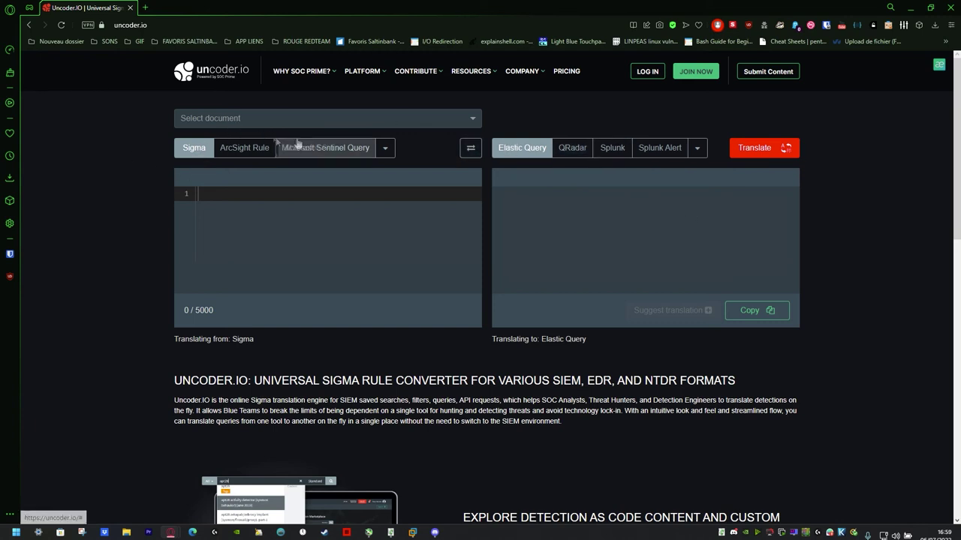
Switch Uncoder.IO's translation target from Elastic Query to Splunk.
{"action": "left_click", "coordinate": [280, 238]}
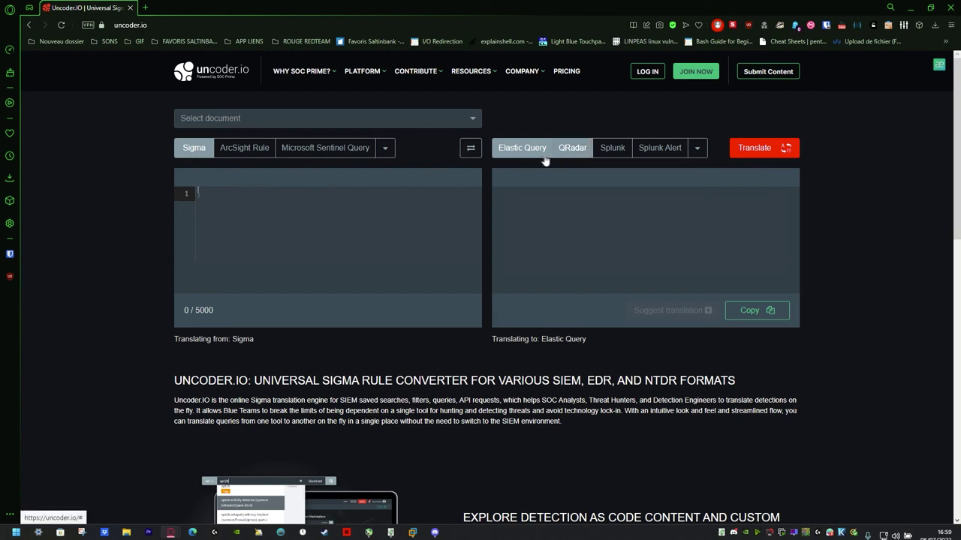
{"action": "left_click", "coordinate": [610, 150]}
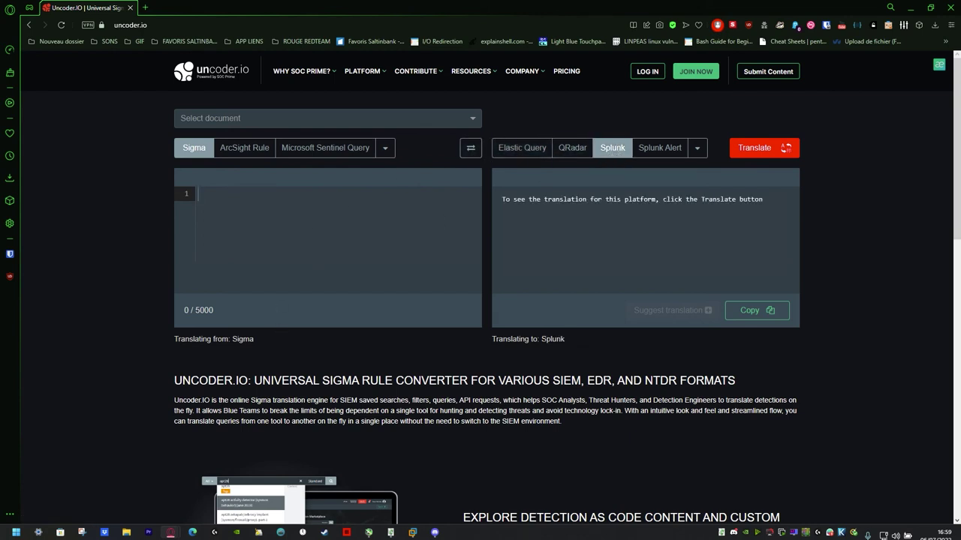
Search the sample rules for 'user add' and load User Added to Local Administrators.
{"action": "left_click", "coordinate": [235, 119]}
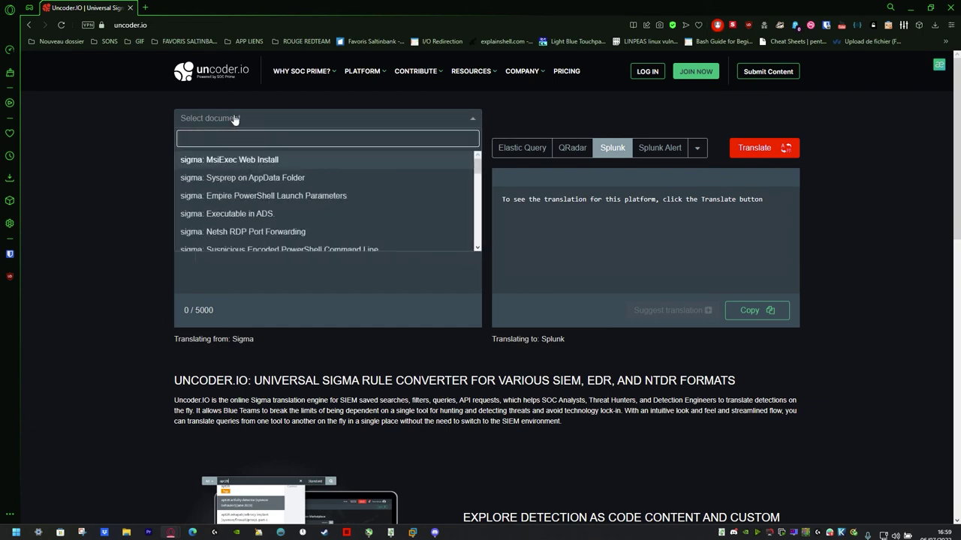
{"action": "type", "text": "use"}
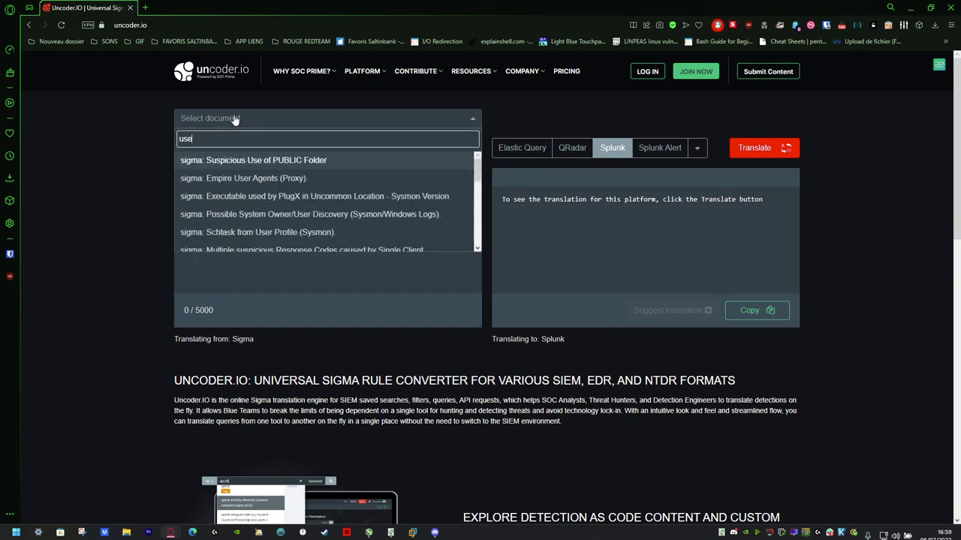
{"action": "type", "text": "r add"}
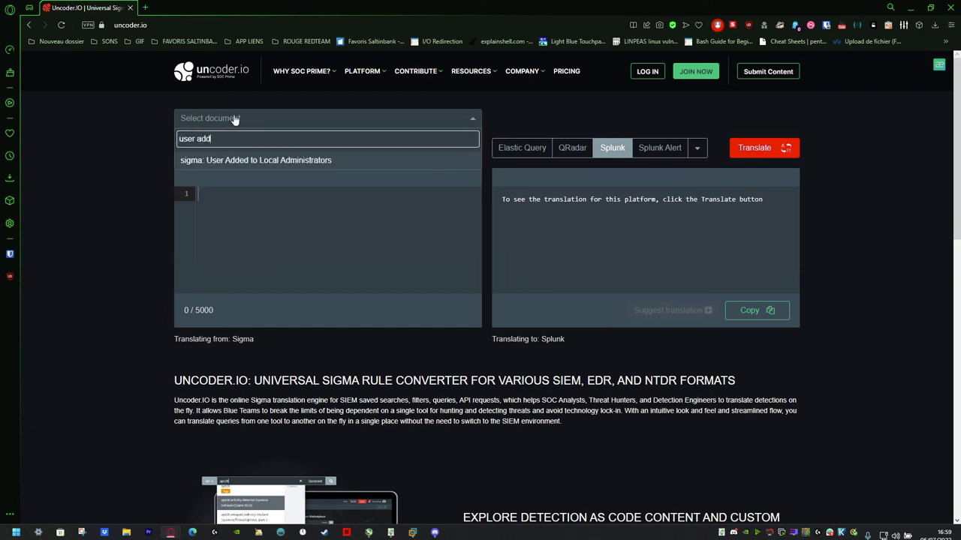
{"action": "left_click", "coordinate": [323, 160]}
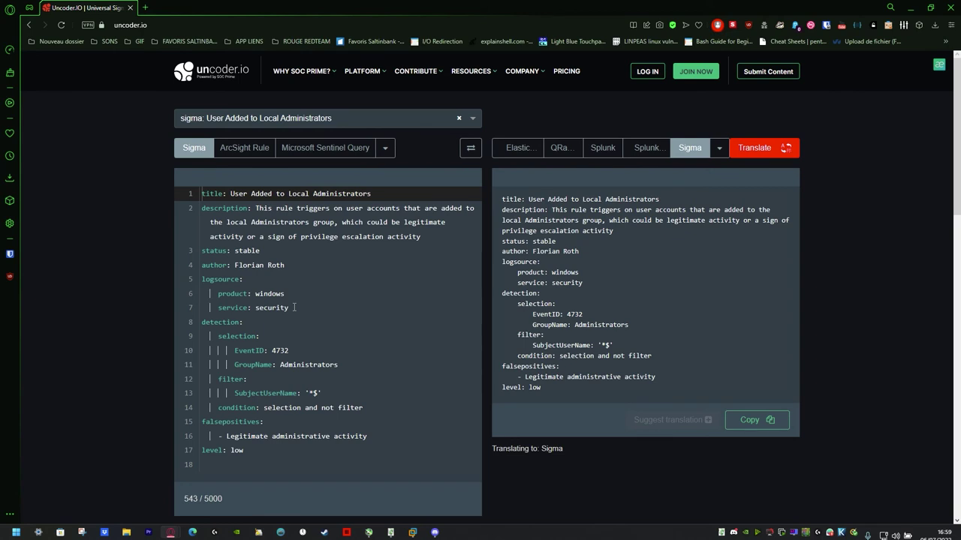
Translate the Local Administrators rule to Splunk, then to a Splunk Alert configuration.
{"action": "left_click", "coordinate": [612, 150]}
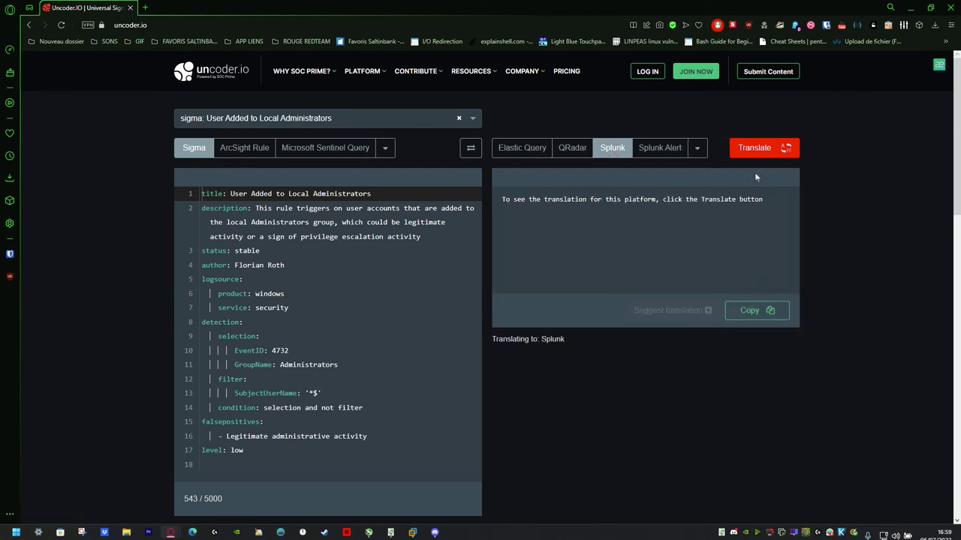
{"action": "left_click", "coordinate": [754, 148]}
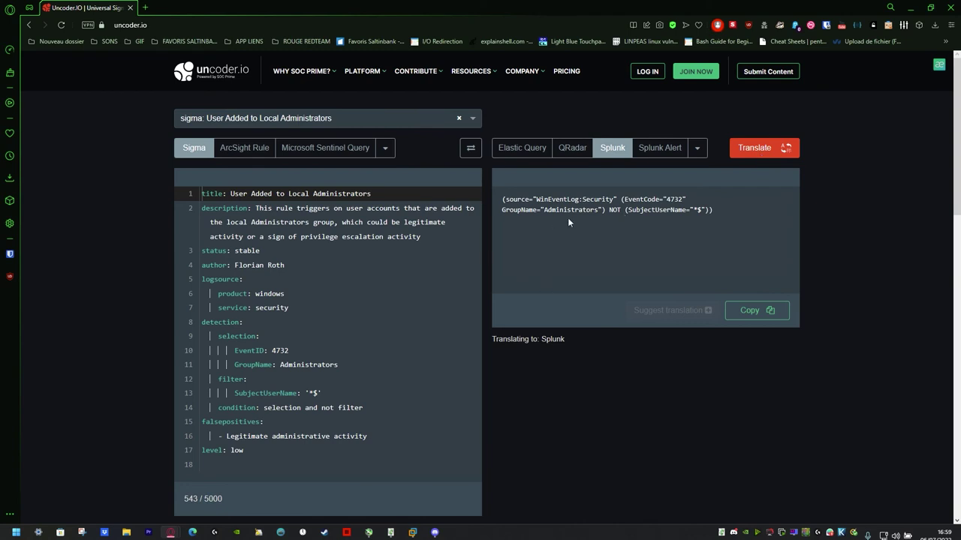
{"action": "left_click", "coordinate": [657, 149]}
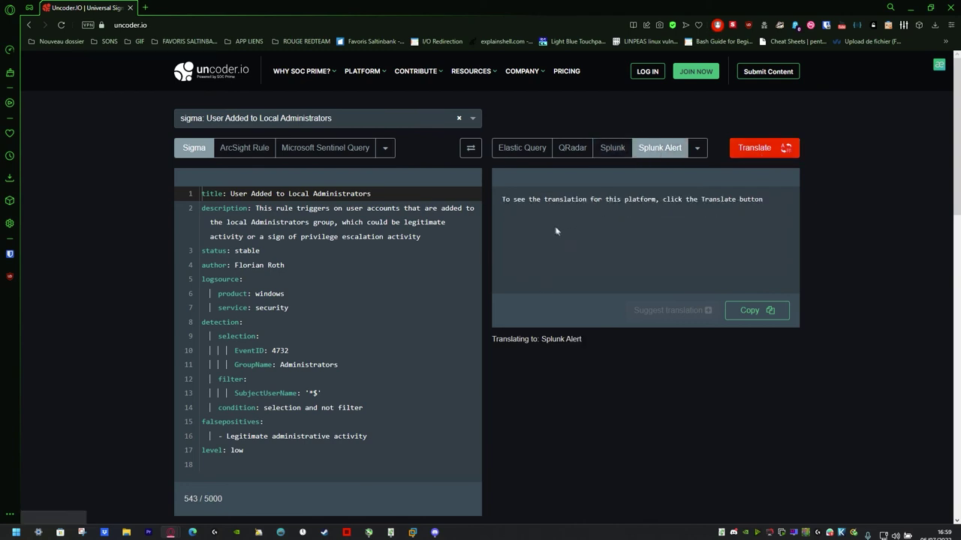
{"action": "left_click", "coordinate": [763, 154]}
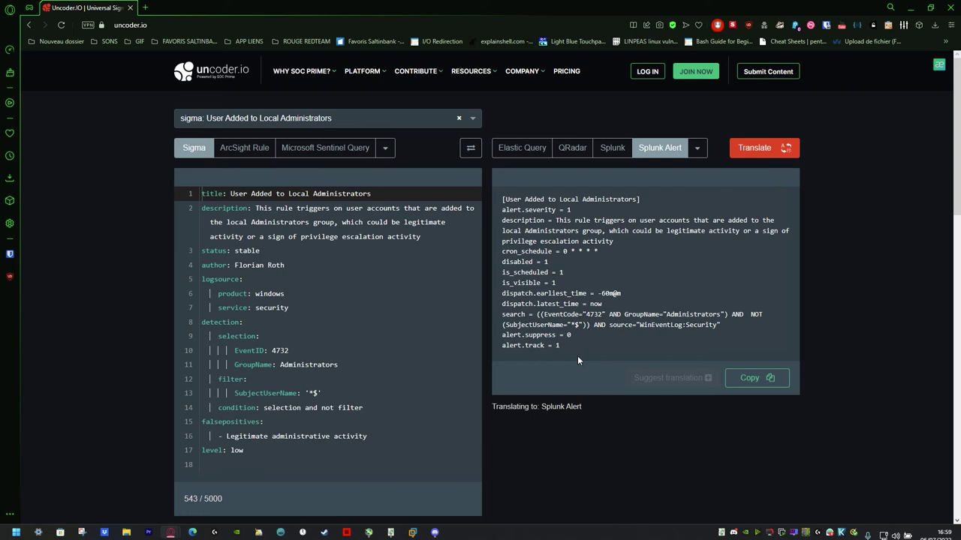
{"action": "left_click", "coordinate": [697, 148]}
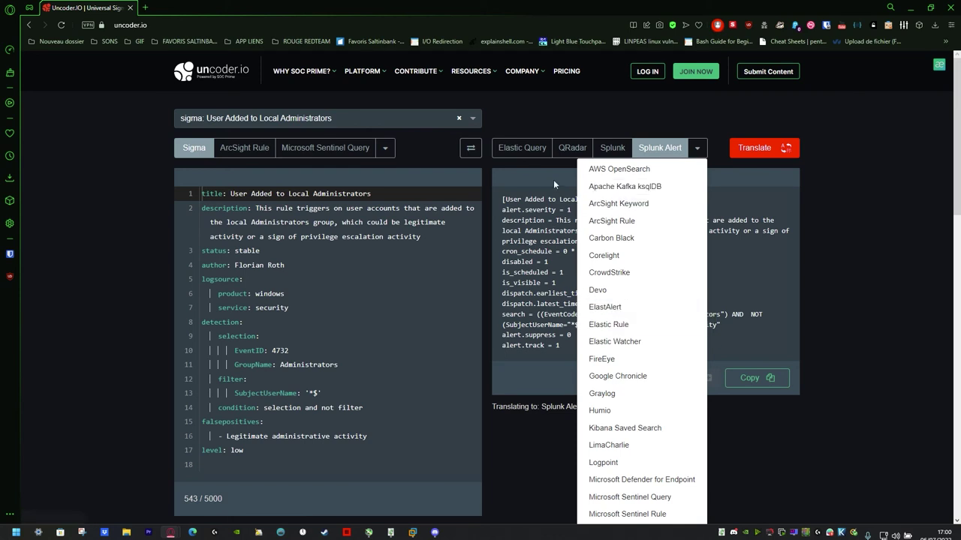
Set CrowdStrike as the source language and bring up the sample Sigma rule list.
{"action": "left_click", "coordinate": [112, 330]}
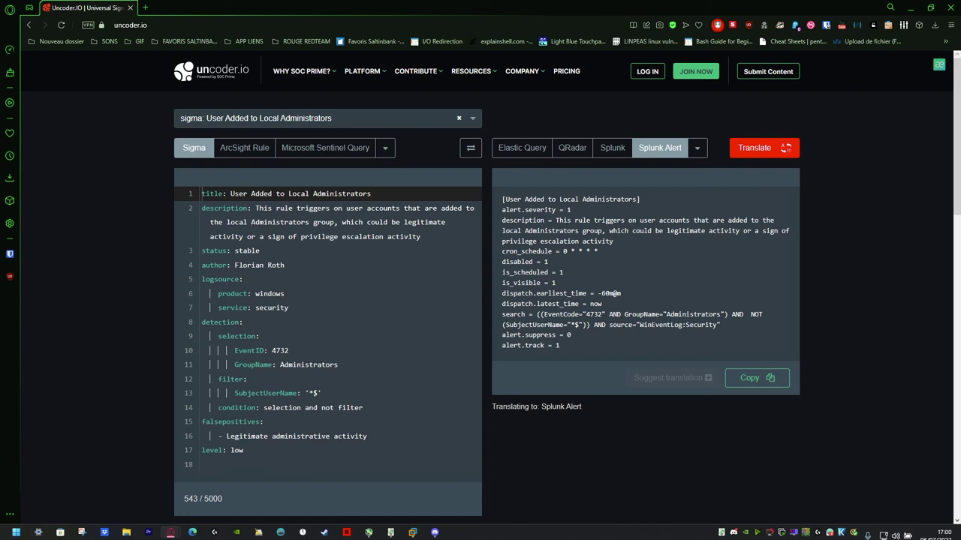
{"action": "left_click", "coordinate": [385, 148]}
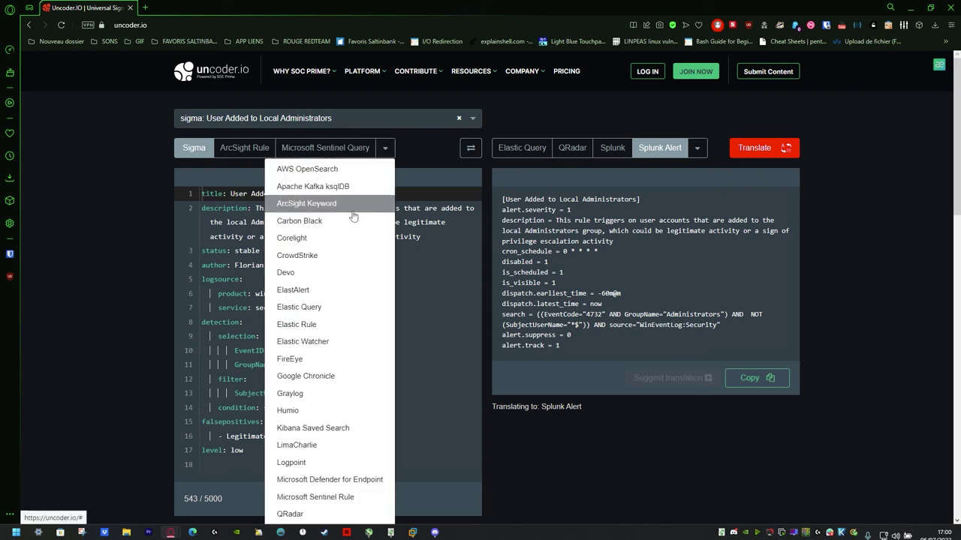
{"action": "left_click", "coordinate": [297, 256]}
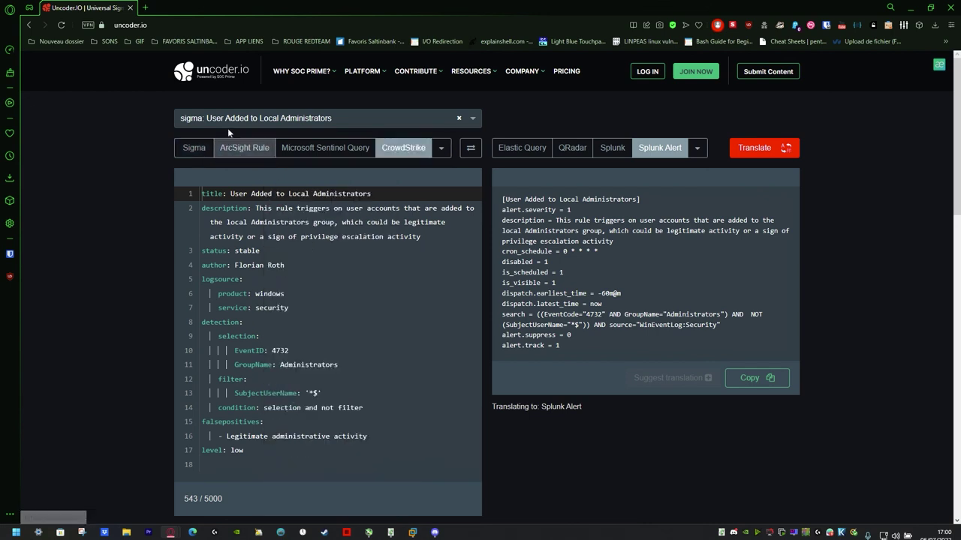
{"action": "left_click", "coordinate": [343, 118]}
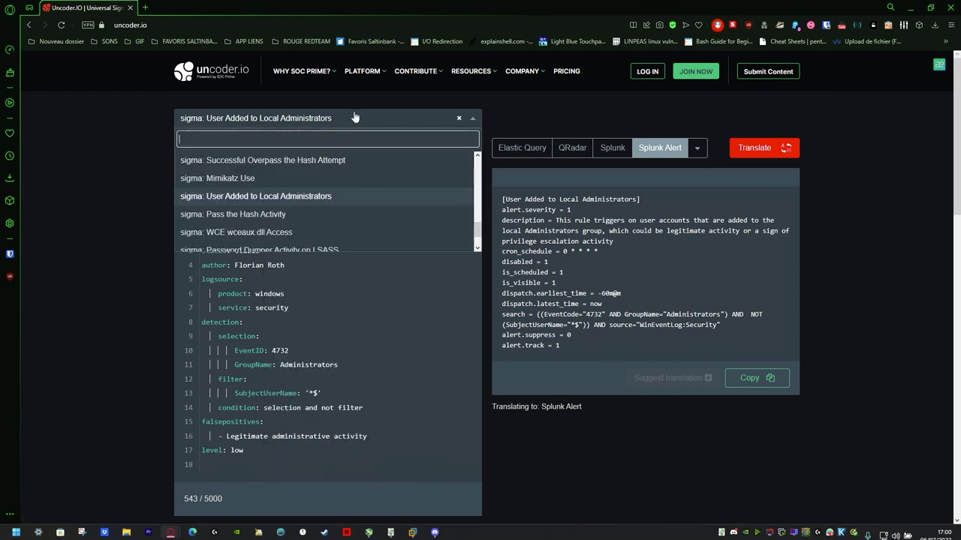
Load Mimikatz Use, translate it to a Splunk query, and copy the query text.
{"action": "left_click", "coordinate": [237, 178]}
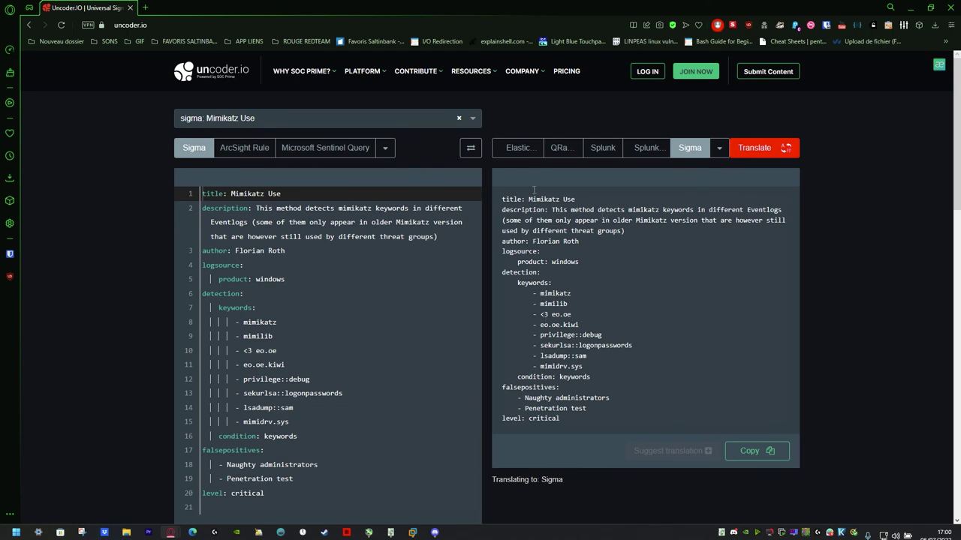
{"action": "left_click", "coordinate": [643, 148]}
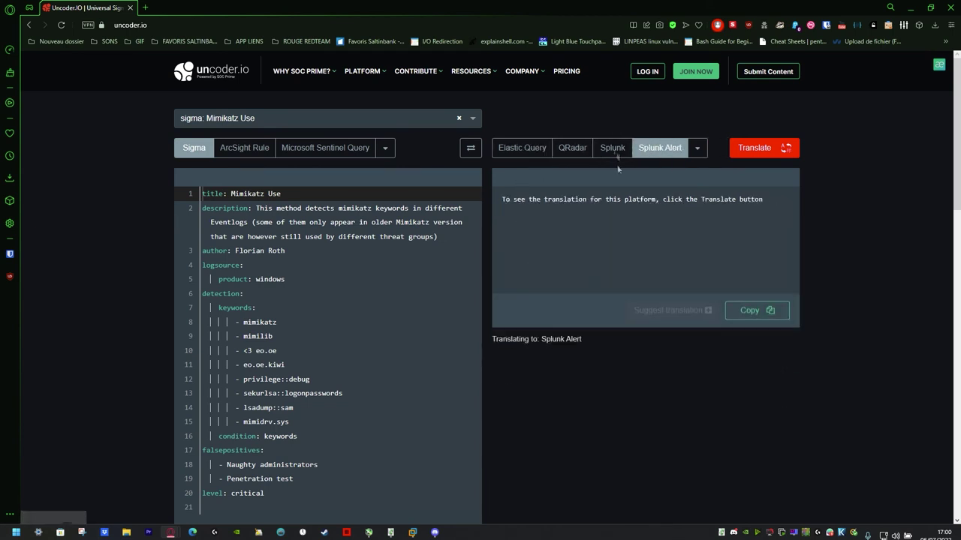
{"action": "left_click", "coordinate": [757, 148]}
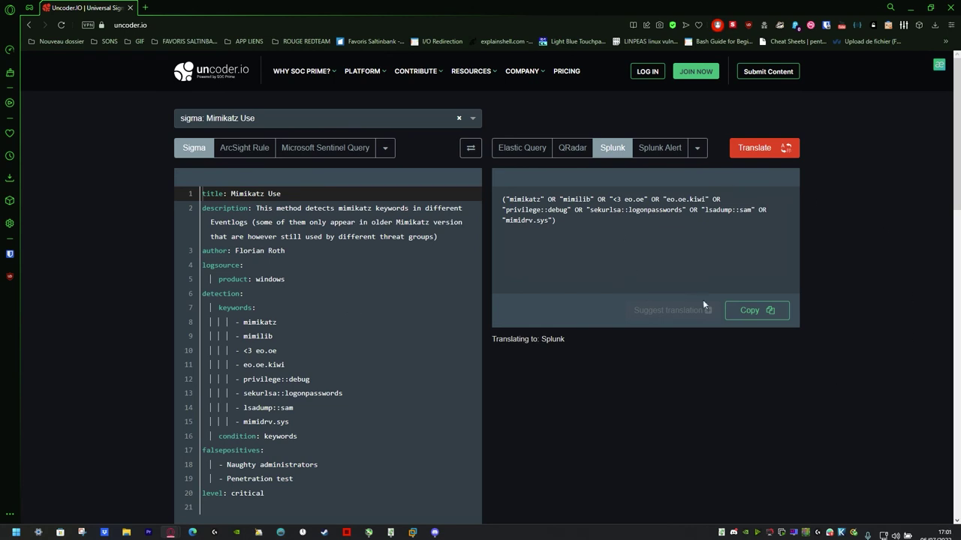
{"action": "left_click", "coordinate": [750, 310]}
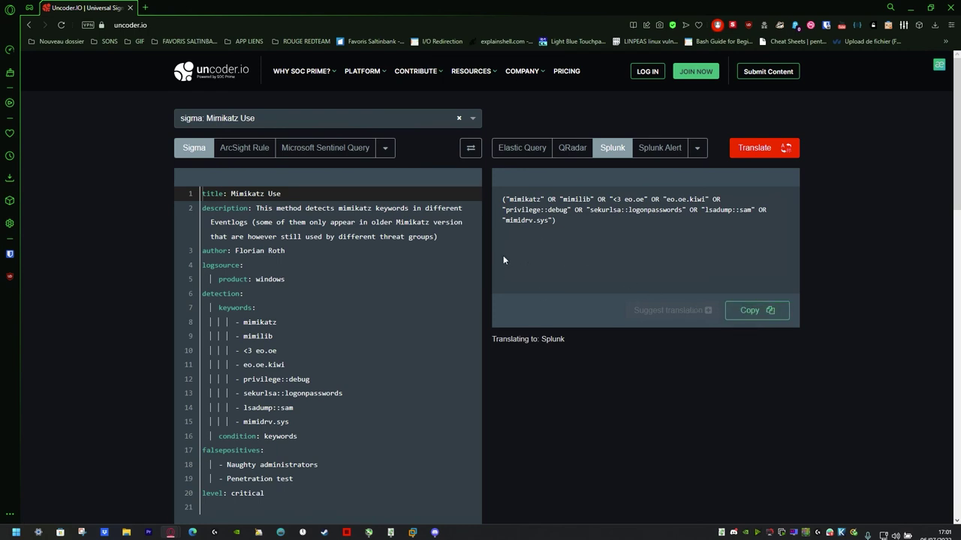
{"action": "left_click_drag", "start_coordinate": [600, 230], "coordinate": [492, 197]}
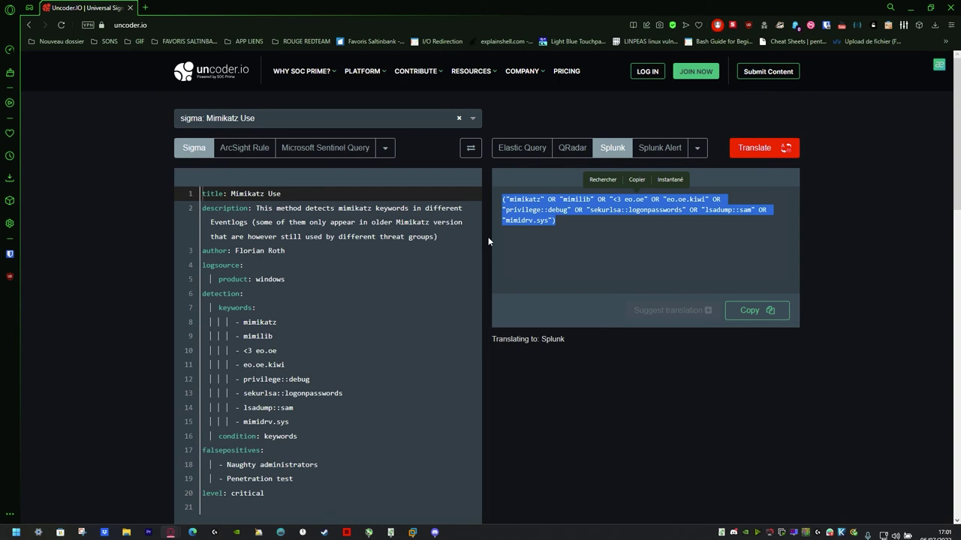
Load the APT29 Sigma rule in Uncoder.IO and translate it into a Splunk query.
{"action": "left_click", "coordinate": [274, 120]}
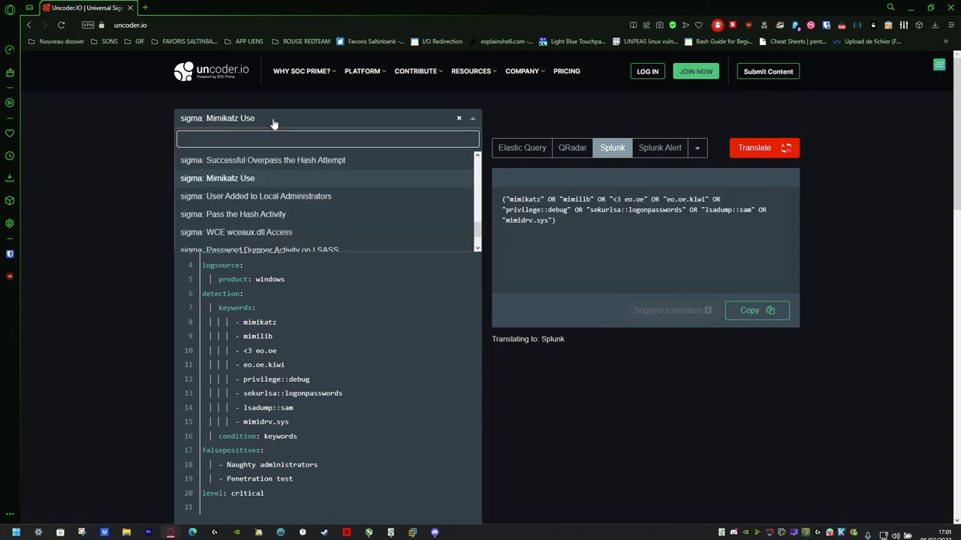
{"action": "type", "text": "sigma:APT129"}
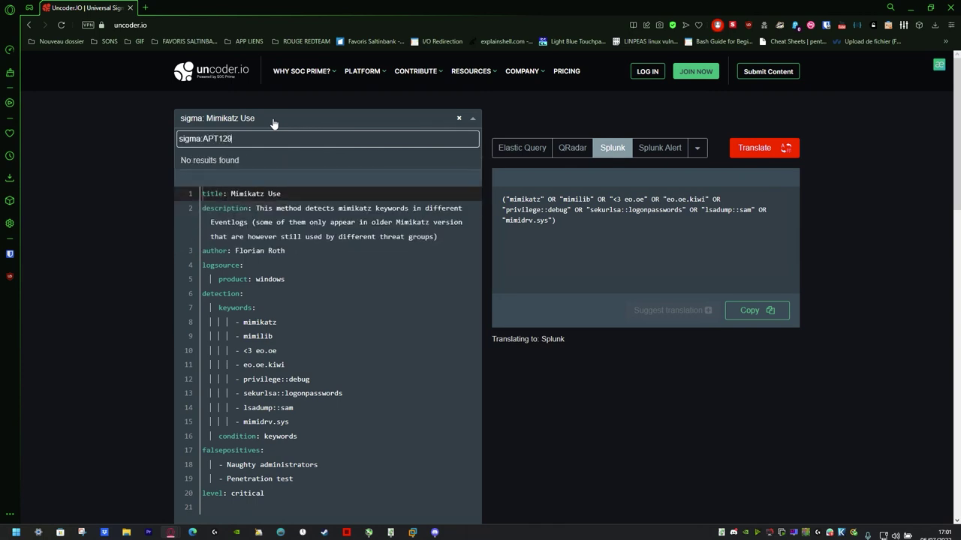
{"action": "key", "text": "Return"}
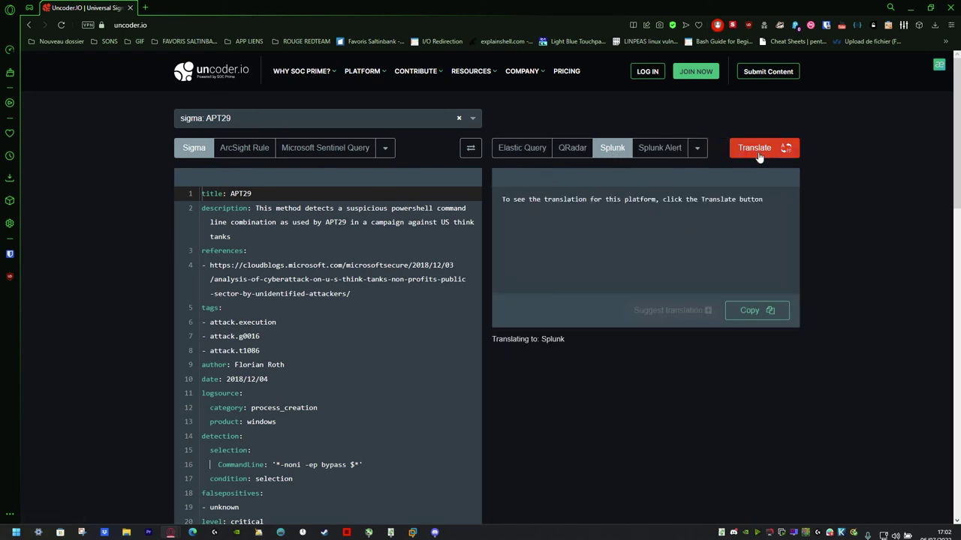
{"action": "left_click", "coordinate": [758, 151]}
Select the translated APT29 Splunk query, then go to the Sigma repository URL in the browser.
{"action": "left_click_drag", "start_coordinate": [736, 199], "coordinate": [498, 207]}
{"action": "key", "text": "alt+Tab"}
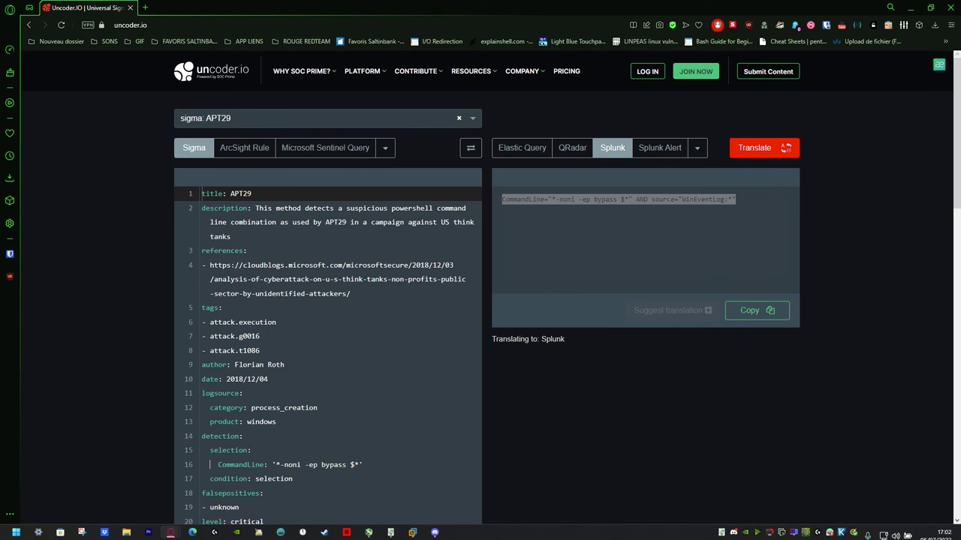
{"action": "left_click", "coordinate": [262, 23]}
{"action": "key", "text": "ctrl+v"}
{"action": "key", "text": "Return"}
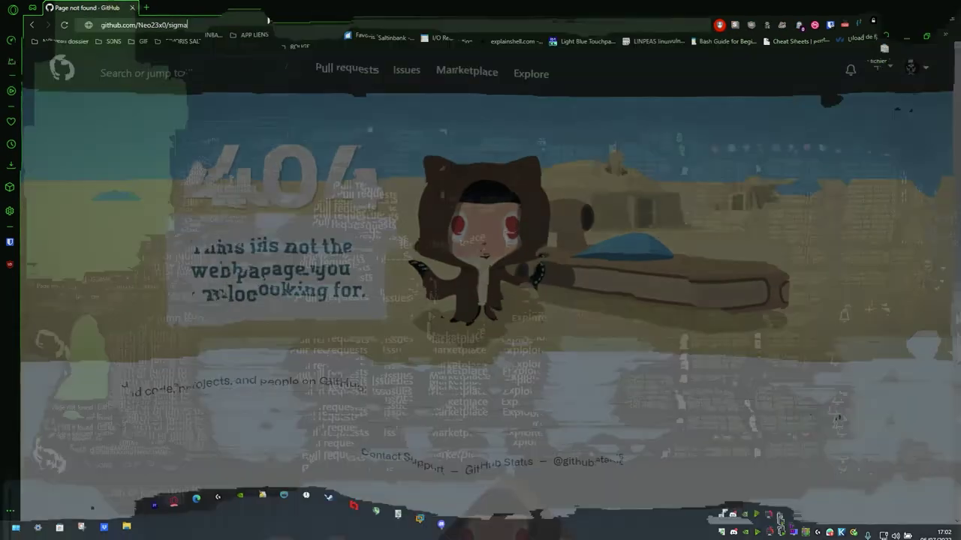
Star the SigmaHQ/sigma repository and paste 'CACTUSTORCH Remote Thread Creation' into GitHub's search box.
{"action": "key", "text": "F5"}
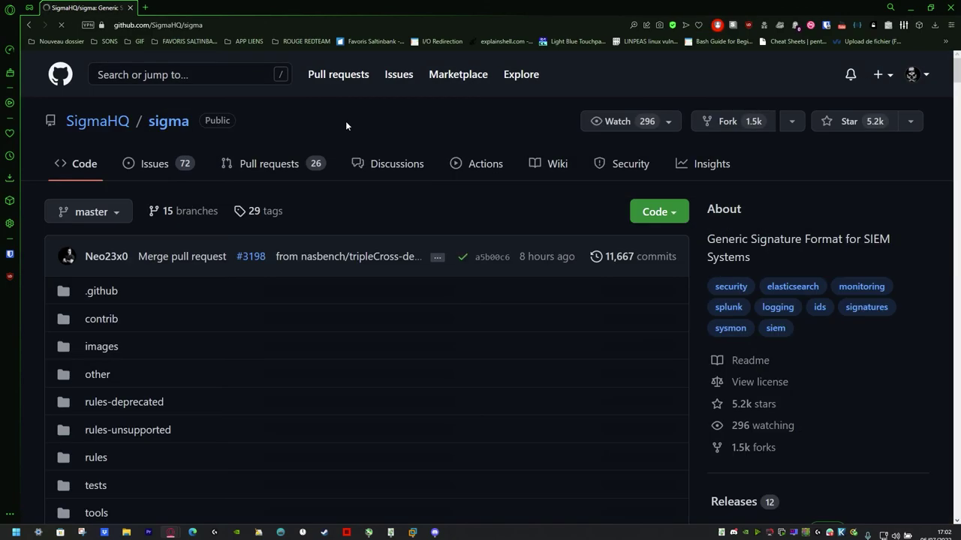
{"action": "left_click", "coordinate": [877, 121]}
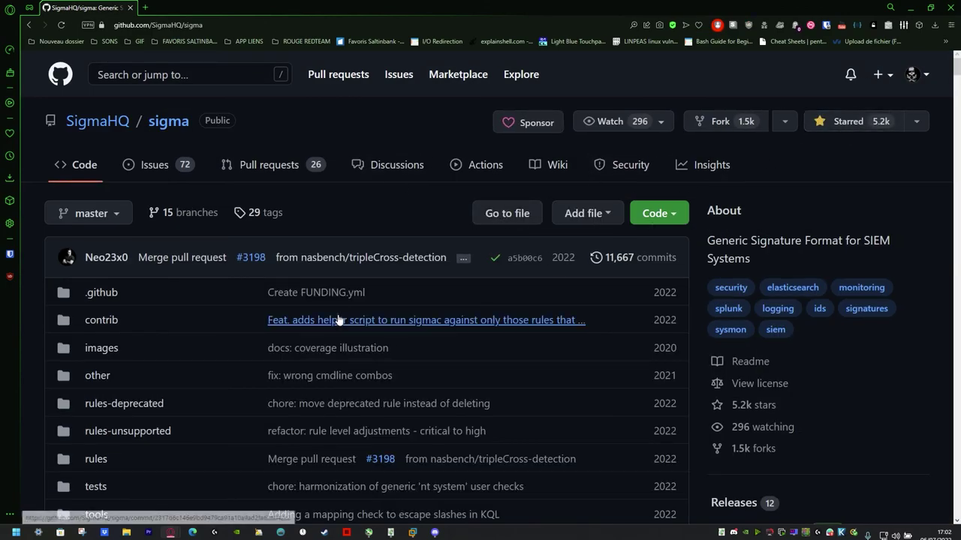
{"action": "scroll", "coordinate": [338, 320], "scroll_direction": "down", "scroll_amount": 15}
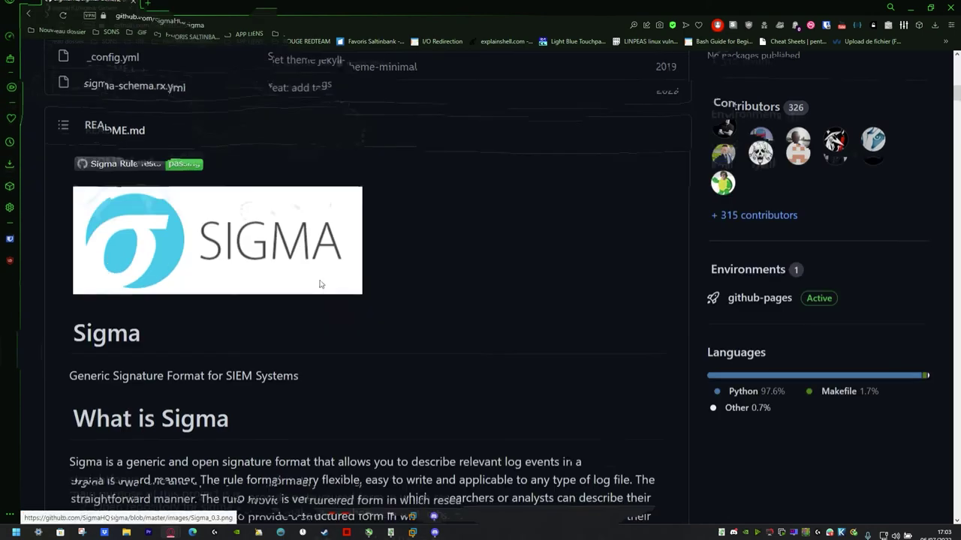
{"action": "scroll", "coordinate": [320, 283], "scroll_direction": "down", "scroll_amount": 3}
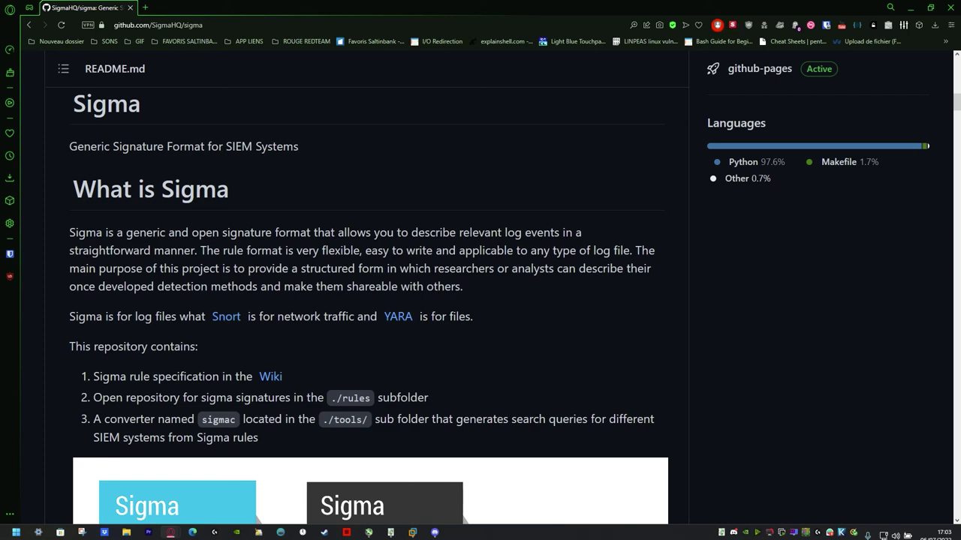
{"action": "scroll", "coordinate": [185, 50], "scroll_direction": "up", "scroll_amount": 15}
{"action": "left_click", "coordinate": [185, 74]}
{"action": "key", "text": "ctrl+v"}
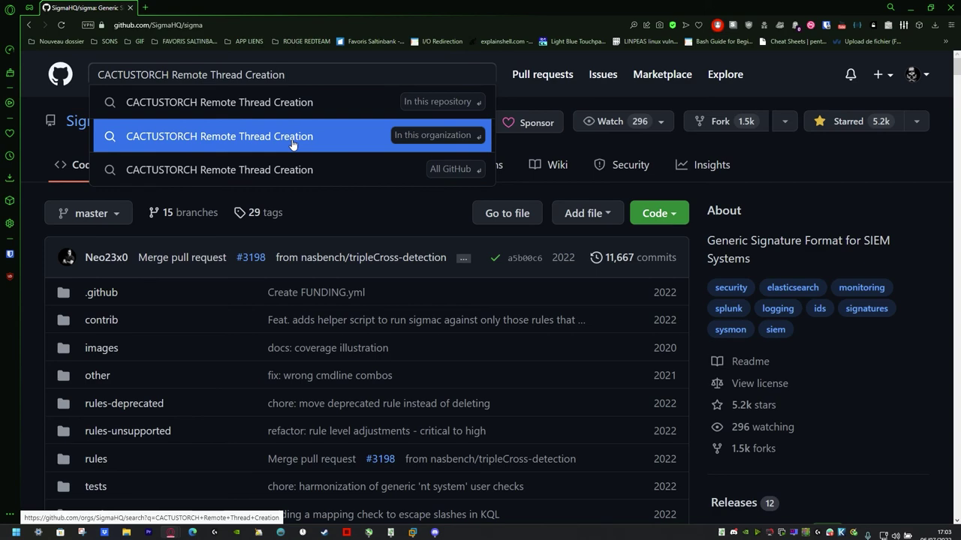
Search only the sigma repository for 'CACTUSTORCH'.
{"action": "left_click", "coordinate": [309, 105]}
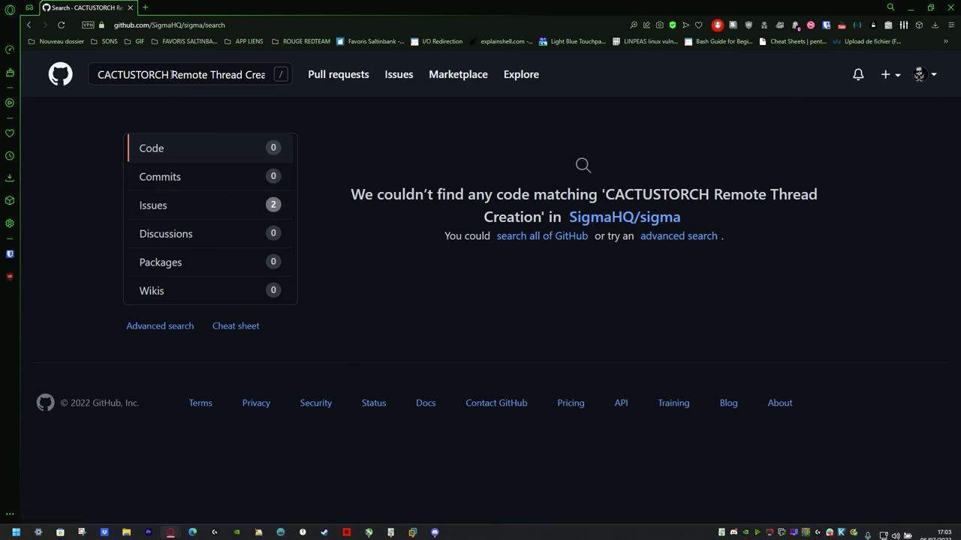
{"action": "left_click_drag", "start_coordinate": [173, 83], "coordinate": [540, 97]}
{"action": "key", "text": "BackSpace"}
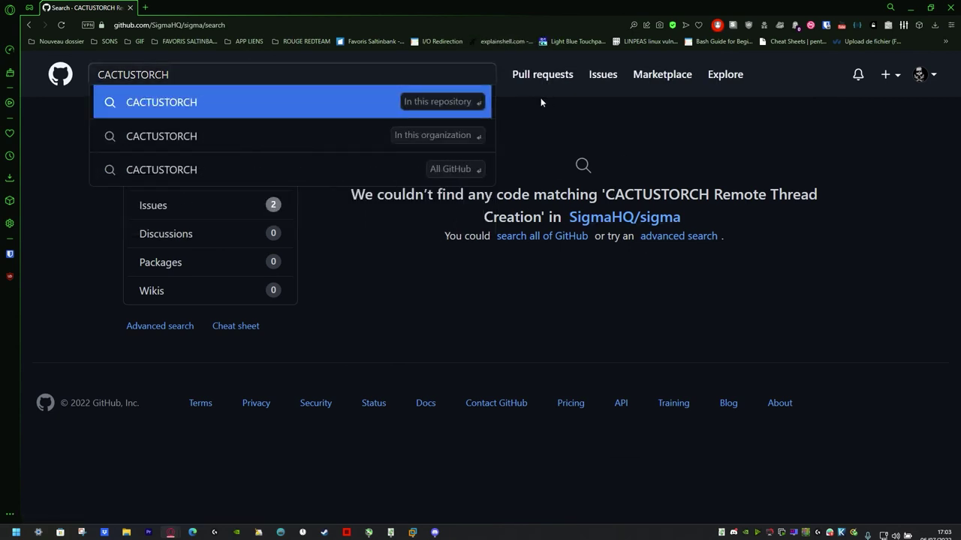
{"action": "key", "text": "Return"}
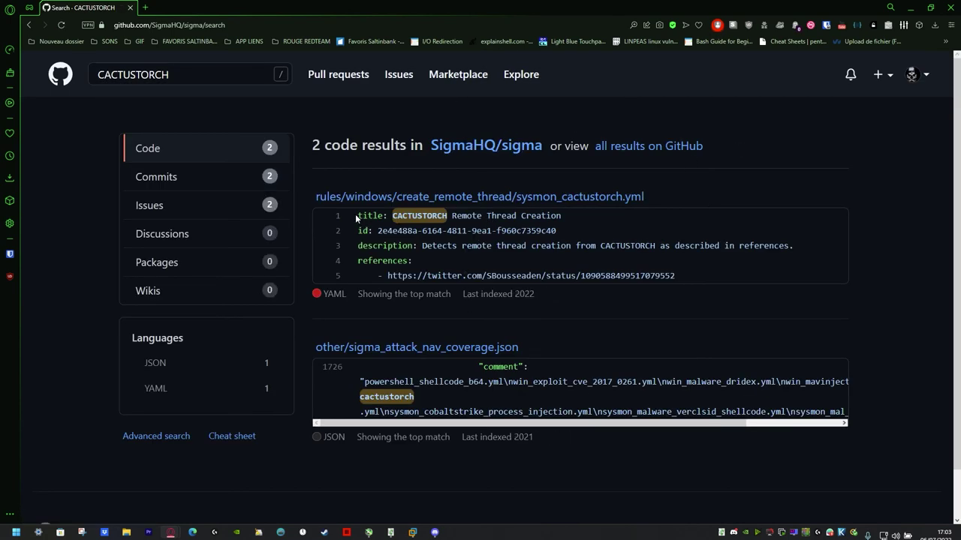
Open sysmon_cactustorch.yml, view it as raw text, select all of it, then go back.
{"action": "left_click_drag", "start_coordinate": [343, 197], "coordinate": [316, 196]}
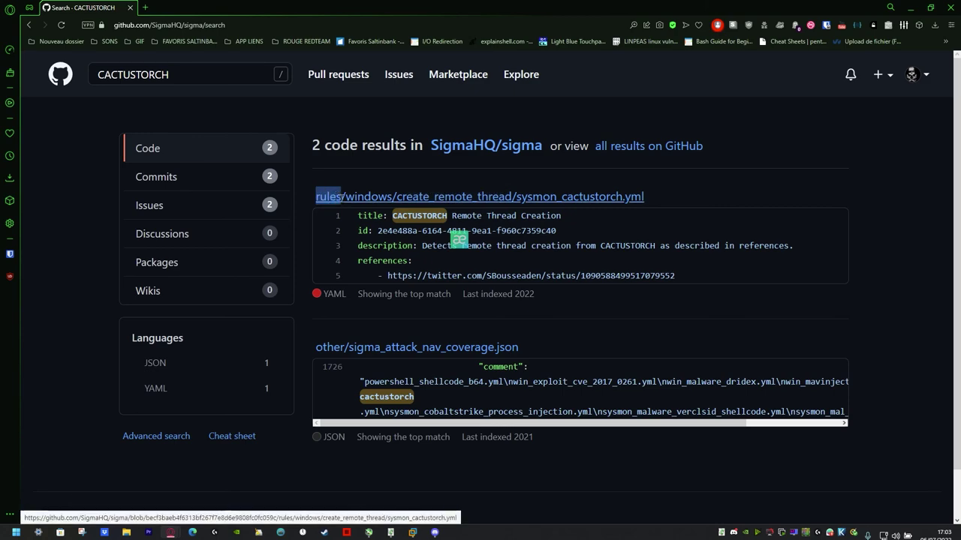
{"action": "left_click", "coordinate": [512, 196]}
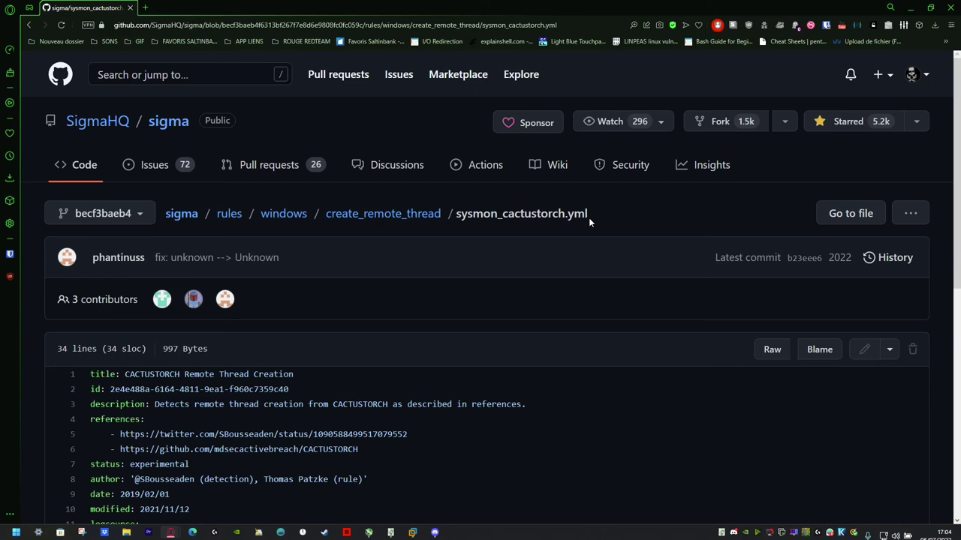
{"action": "scroll", "coordinate": [588, 217], "scroll_direction": "down", "scroll_amount": 5}
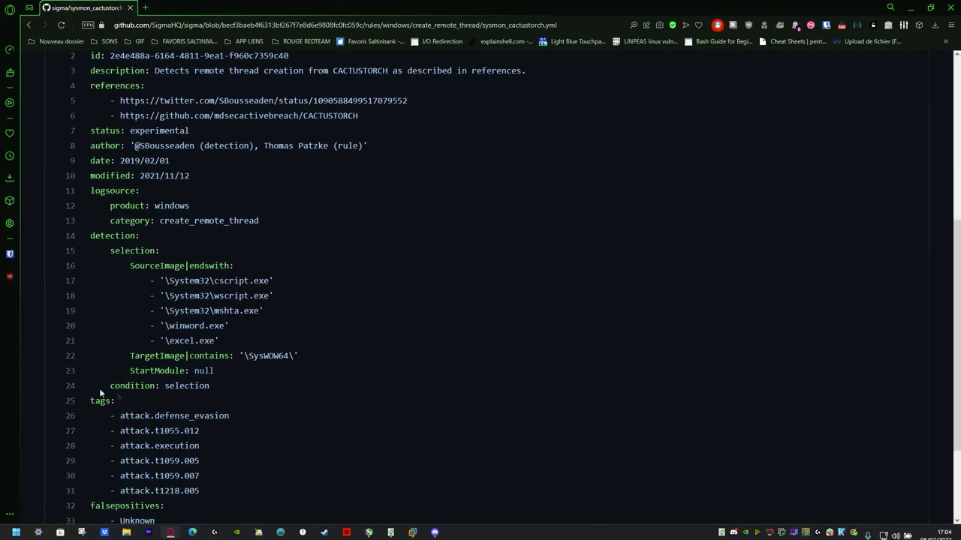
{"action": "scroll", "coordinate": [92, 269], "scroll_direction": "up", "scroll_amount": 2}
{"action": "scroll", "coordinate": [92, 269], "scroll_direction": "up", "scroll_amount": 2}
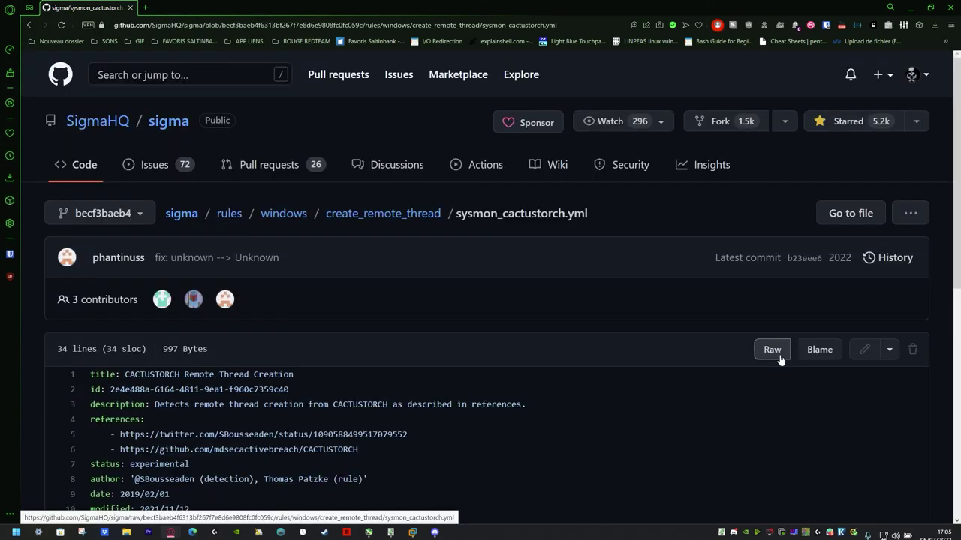
{"action": "left_click", "coordinate": [772, 350]}
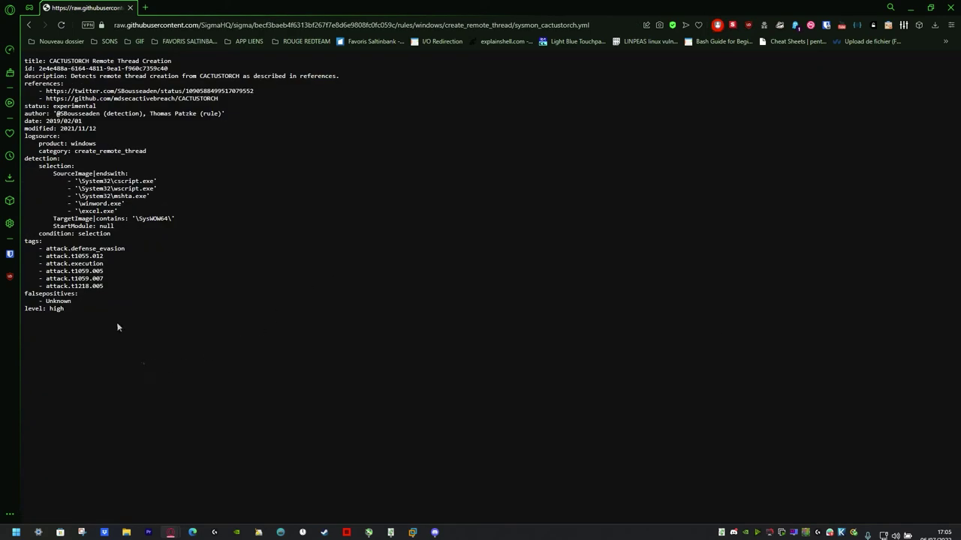
{"action": "key", "text": "ctrl+a"}
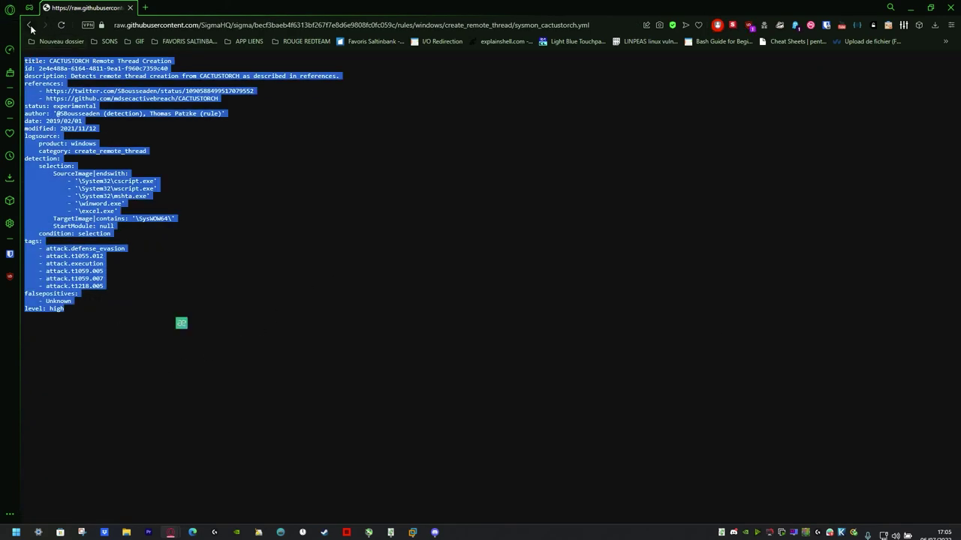
{"action": "left_click", "coordinate": [29, 26]}
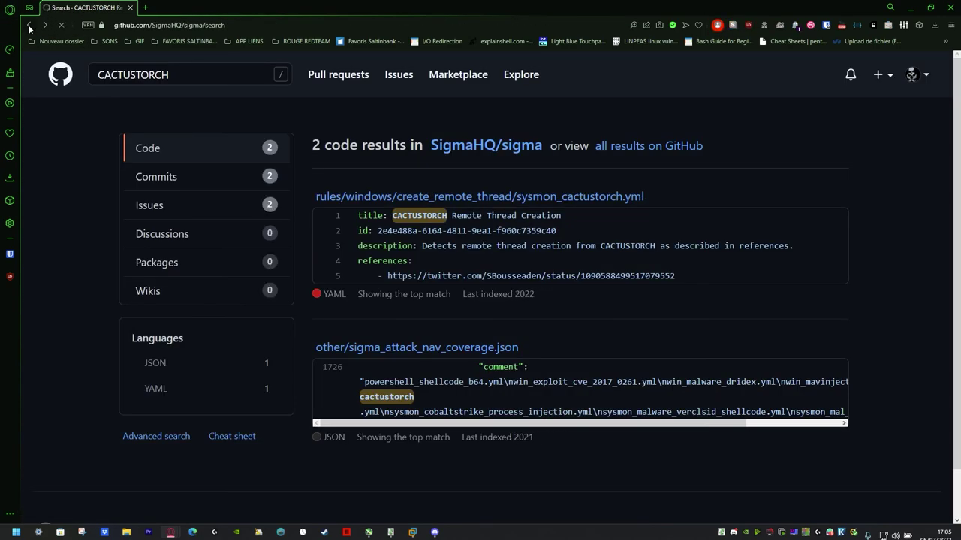
Go back three pages to Uncoder.IO and select the CACTUSTORCH rule's translated Splunk query.
{"action": "left_click", "coordinate": [29, 24]}
{"action": "left_click", "coordinate": [29, 25]}
{"action": "left_click", "coordinate": [28, 25]}
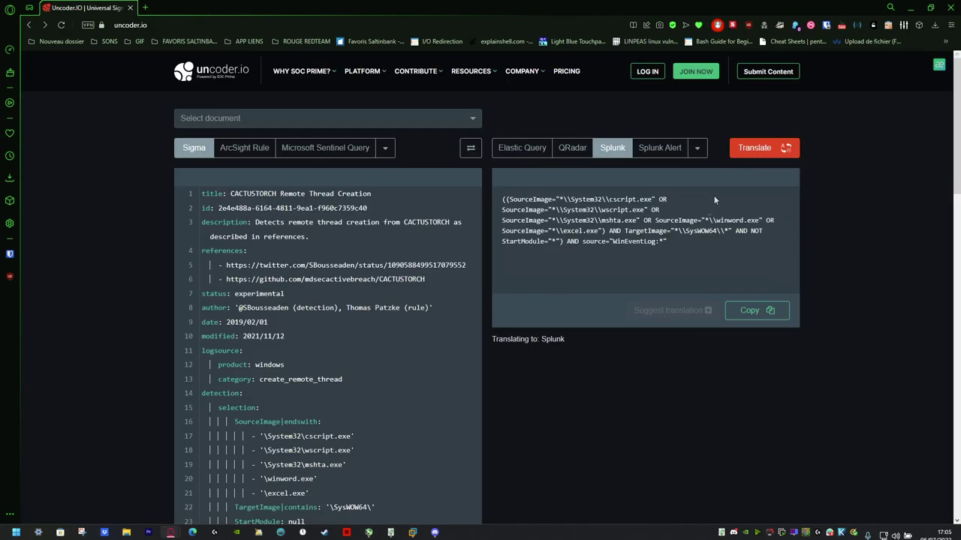
{"action": "key", "text": "ctrl+a"}
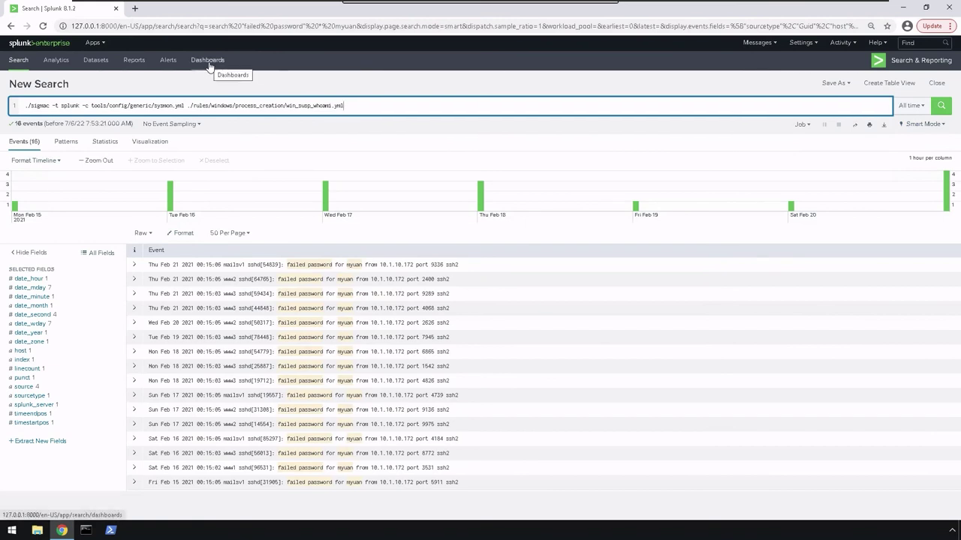
Create a new dashboard titled 'totolehacker' with Shared in App permissions.
{"action": "left_click", "coordinate": [209, 67]}
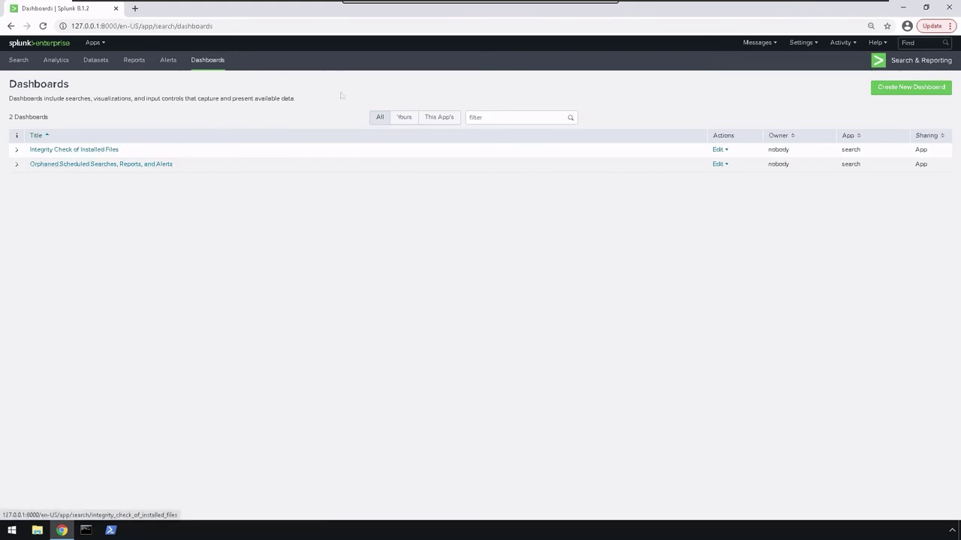
{"action": "left_click", "coordinate": [902, 88]}
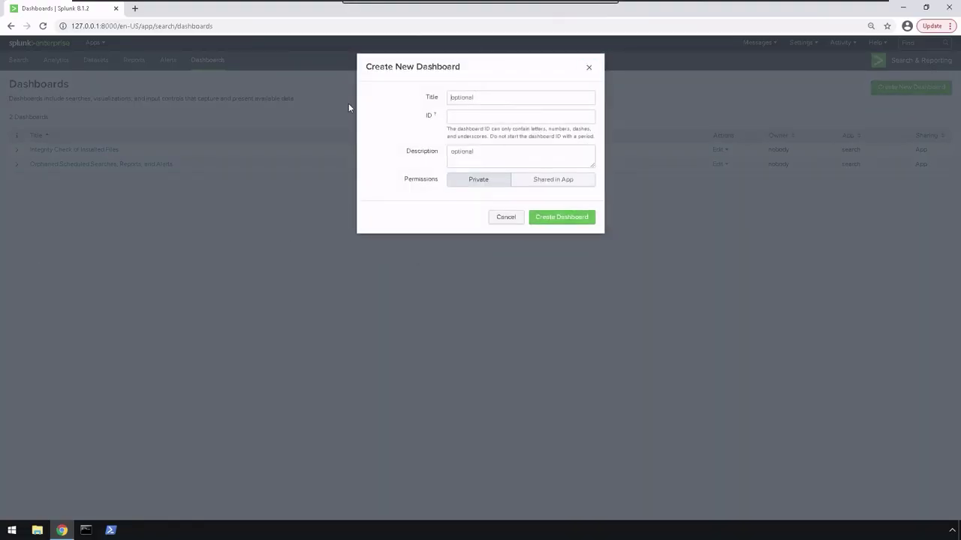
{"action": "type", "text": "tot"}
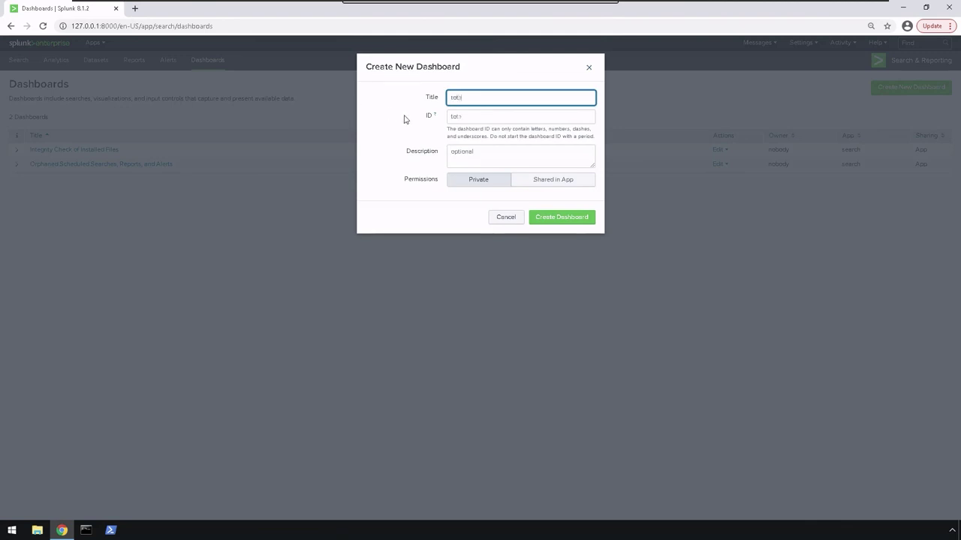
{"action": "type", "text": "olehacker"}
{"action": "left_click", "coordinate": [481, 156]}
{"action": "left_click", "coordinate": [561, 180]}
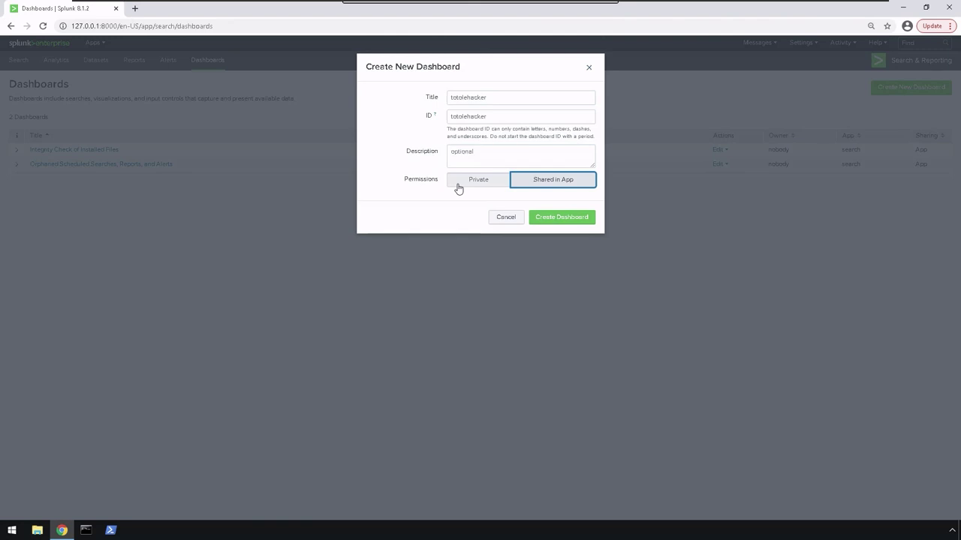
{"action": "left_click", "coordinate": [559, 218]}
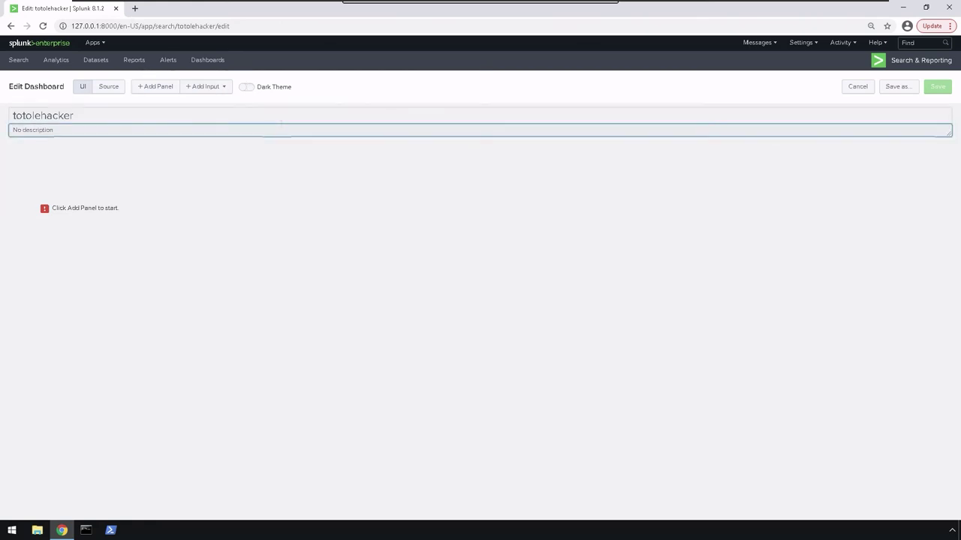
Turn on Dark Theme for the totolehacker dashboard, save, and refresh.
{"action": "left_click", "coordinate": [247, 89]}
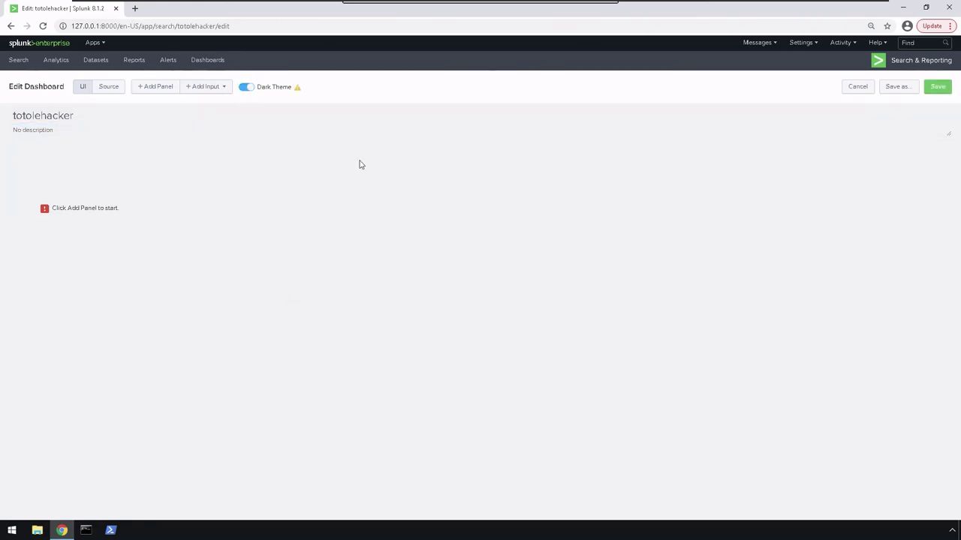
{"action": "mouse_move", "coordinate": [298, 89]}
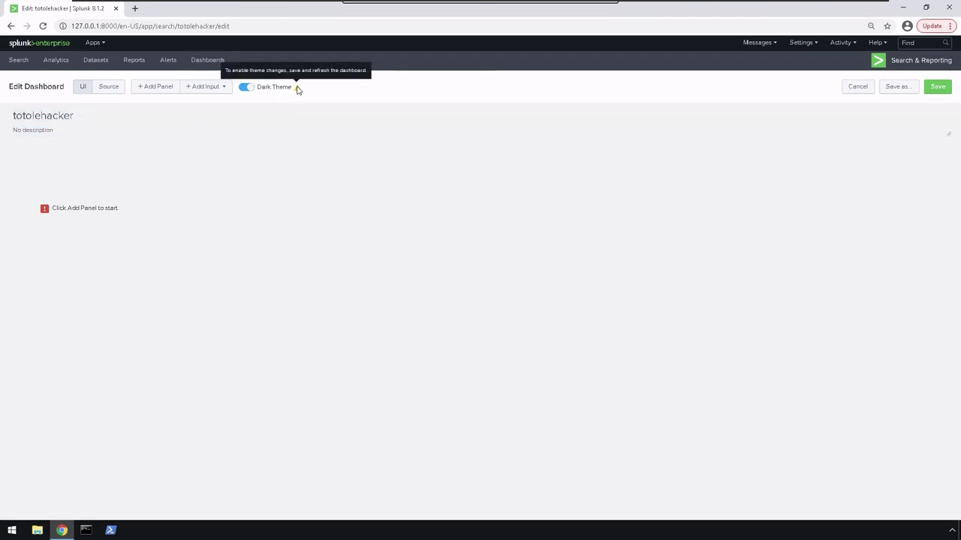
{"action": "left_click", "coordinate": [933, 87]}
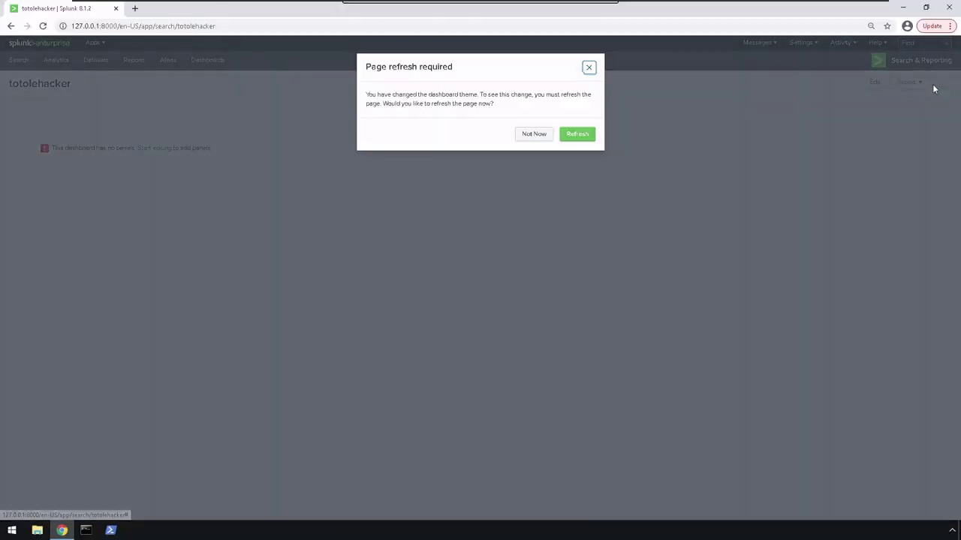
{"action": "left_click", "coordinate": [575, 133]}
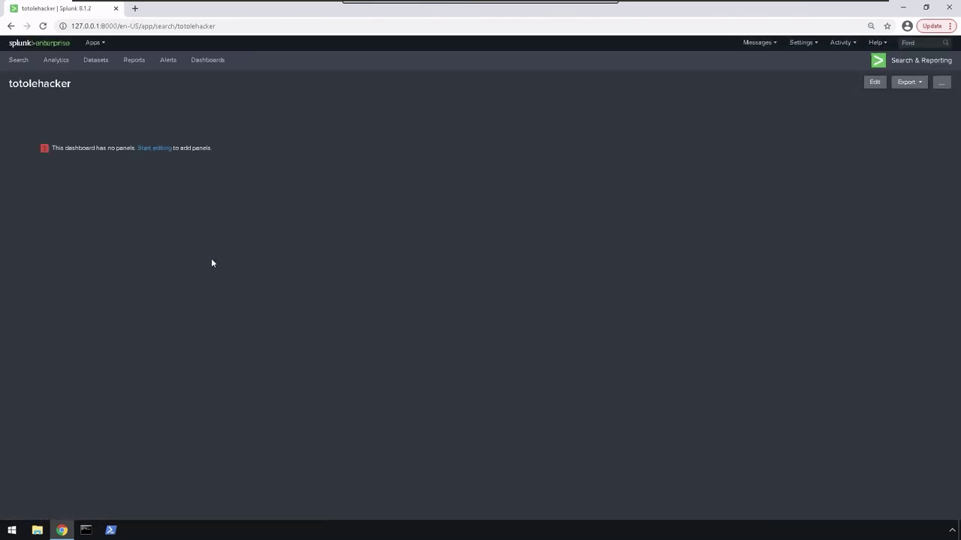
Re-enter edit mode, inspect the dashboard's XML source, then return to the UI editor.
{"action": "left_click", "coordinate": [156, 148]}
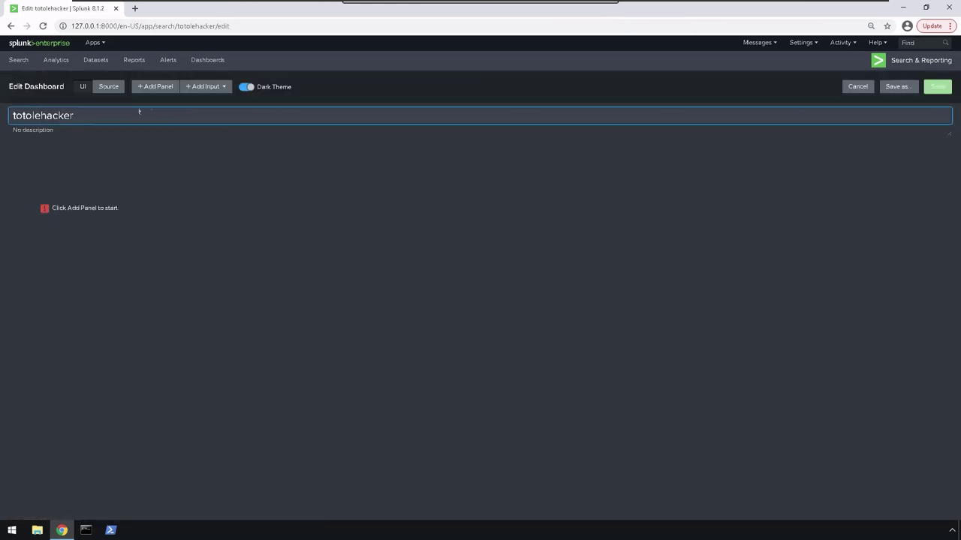
{"action": "left_click", "coordinate": [115, 87]}
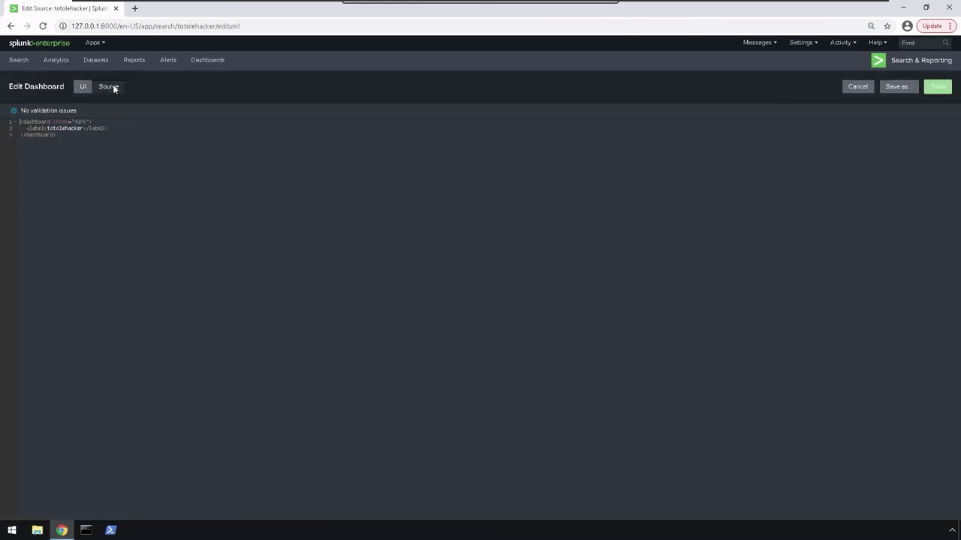
{"action": "left_click_drag", "start_coordinate": [70, 134], "coordinate": [2, 114]}
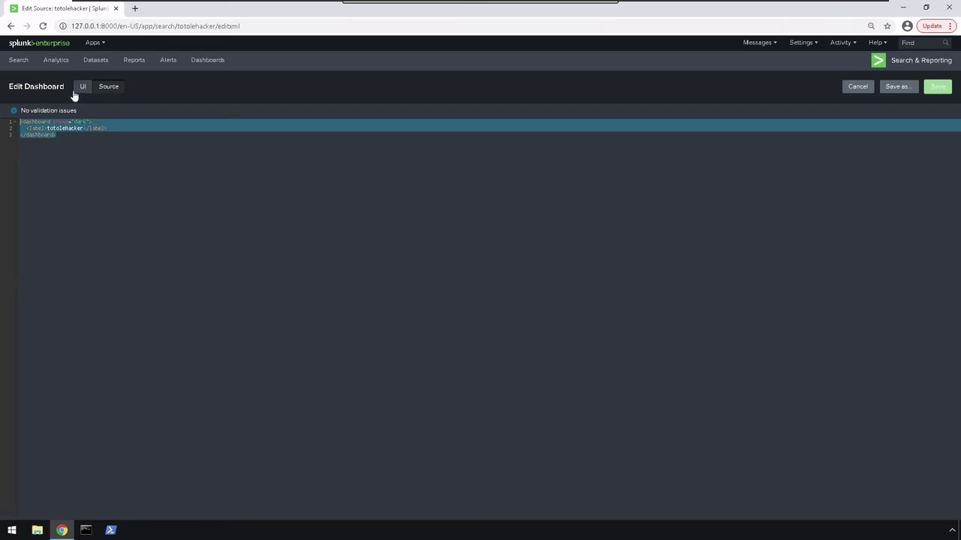
{"action": "left_click", "coordinate": [81, 89]}
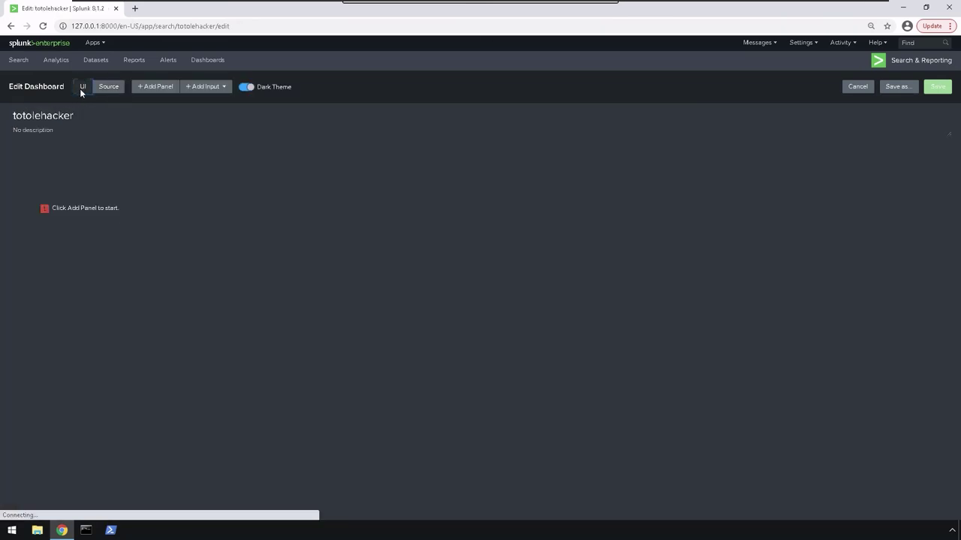
Add a time range input to the dashboard set to All time.
{"action": "left_click", "coordinate": [214, 89]}
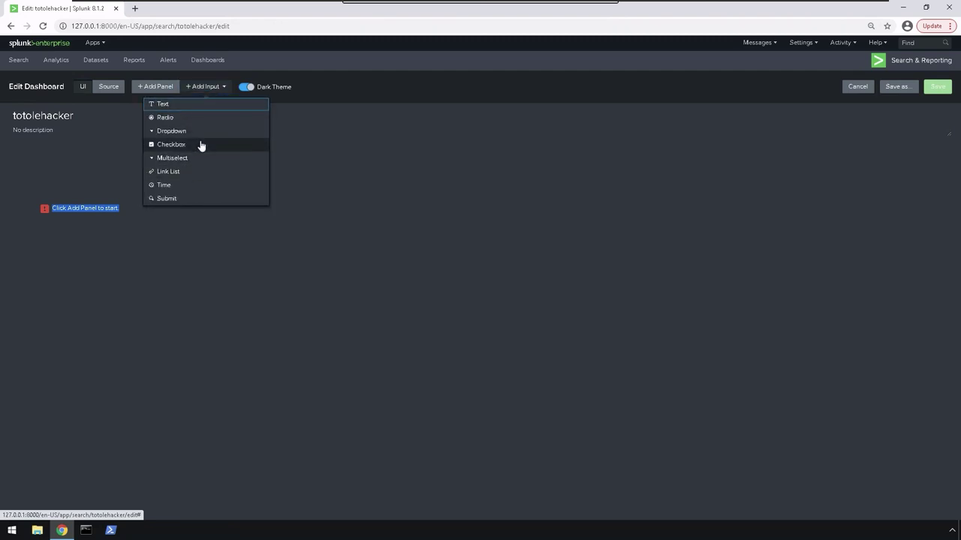
{"action": "left_click", "coordinate": [180, 185]}
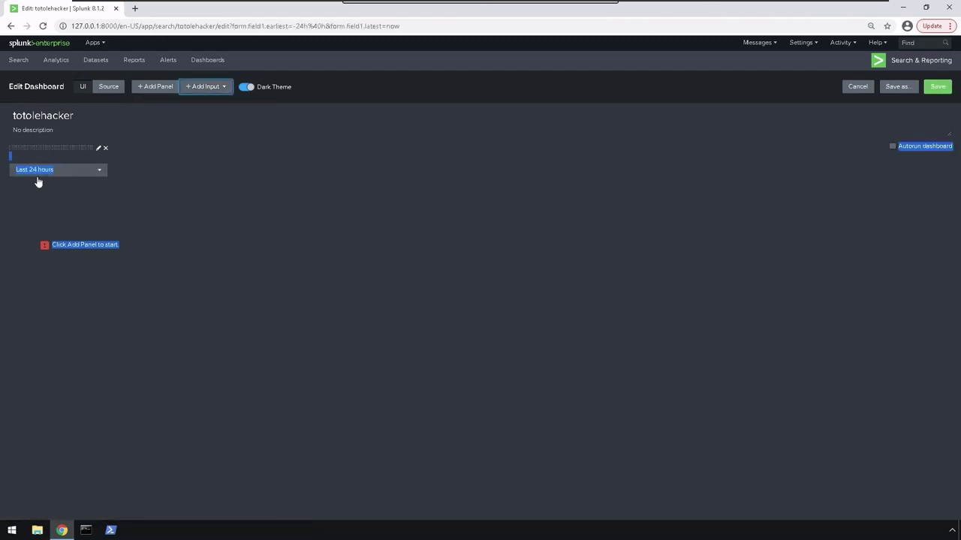
{"action": "left_click", "coordinate": [100, 172]}
{"action": "left_click", "coordinate": [102, 173]}
{"action": "left_click", "coordinate": [102, 172]}
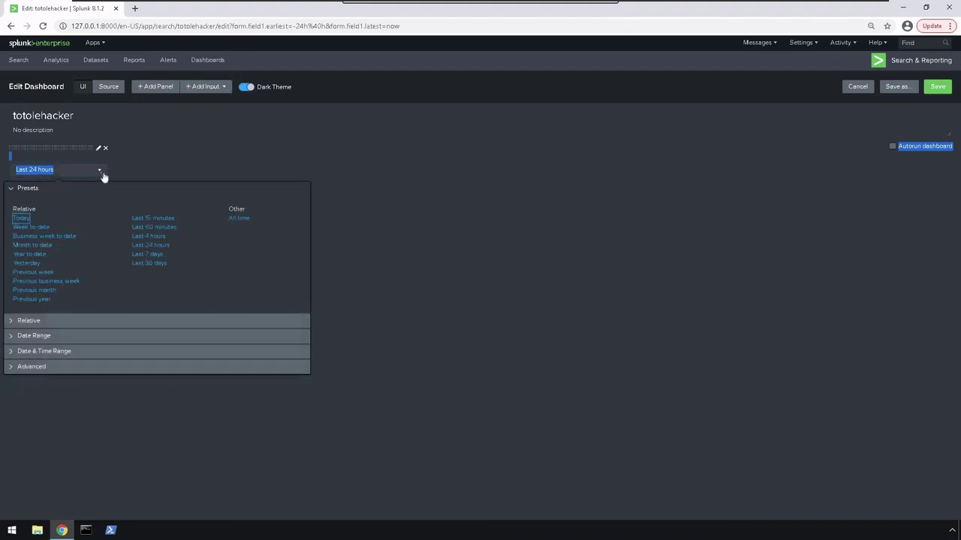
{"action": "left_click", "coordinate": [242, 217]}
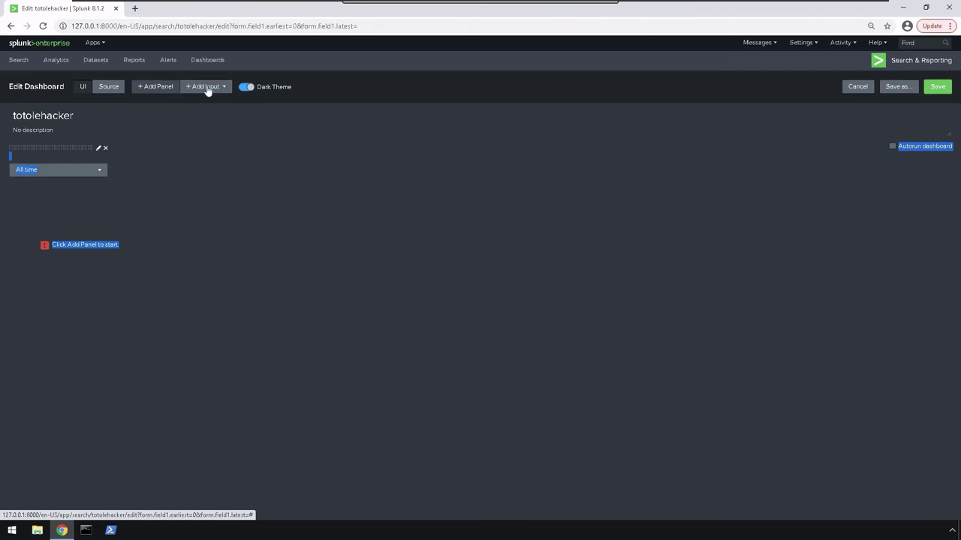
Add a checkbox input and label it 'RDP'.
{"action": "left_click", "coordinate": [207, 88]}
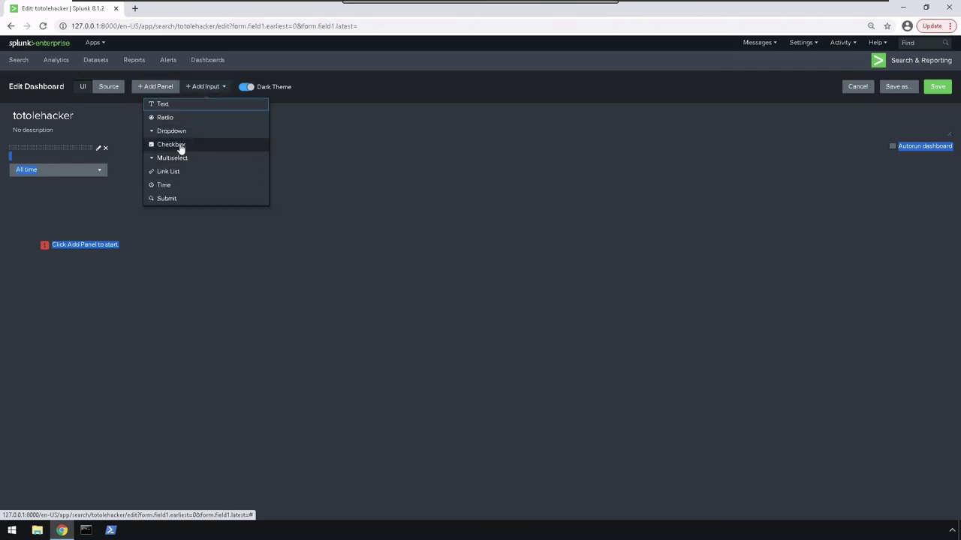
{"action": "left_click", "coordinate": [180, 147]}
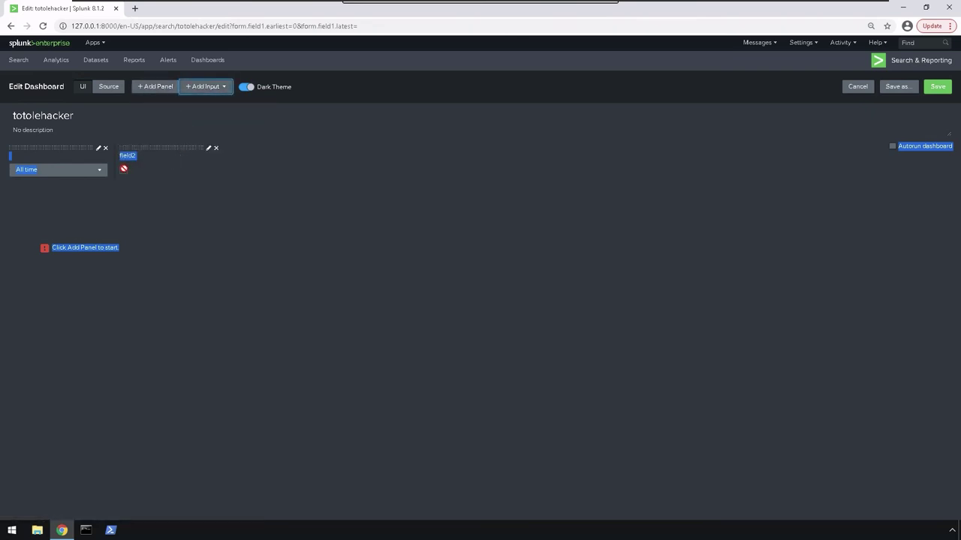
{"action": "left_click", "coordinate": [127, 172]}
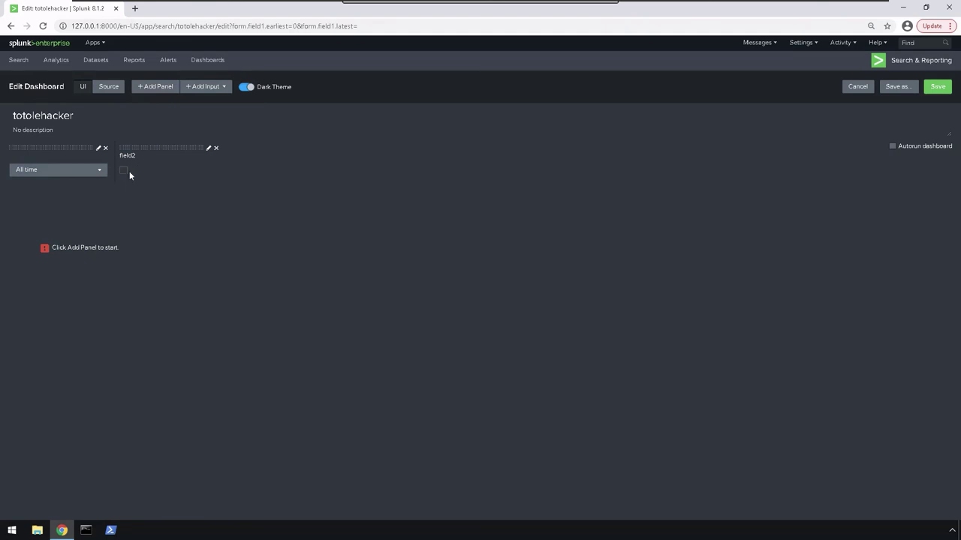
{"action": "left_click", "coordinate": [209, 149]}
{"action": "type", "text": "RDP"}
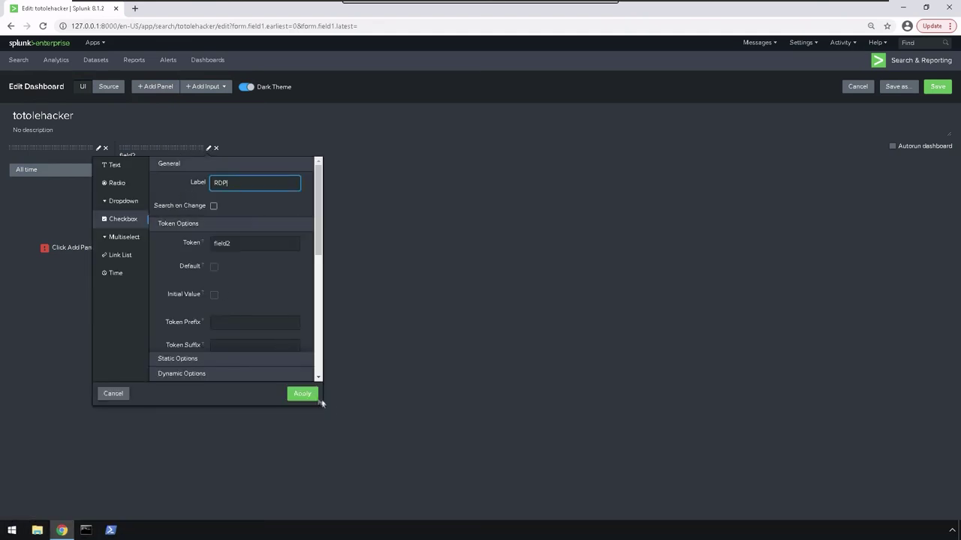
{"action": "left_click", "coordinate": [301, 394]}
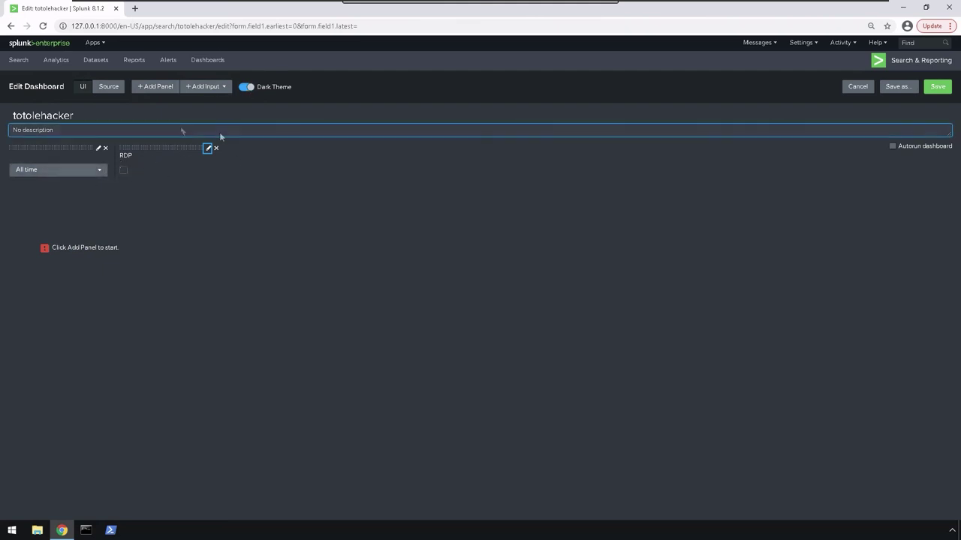
Start a new events panel titled 'RDP' that follows the global time range.
{"action": "left_click", "coordinate": [144, 87]}
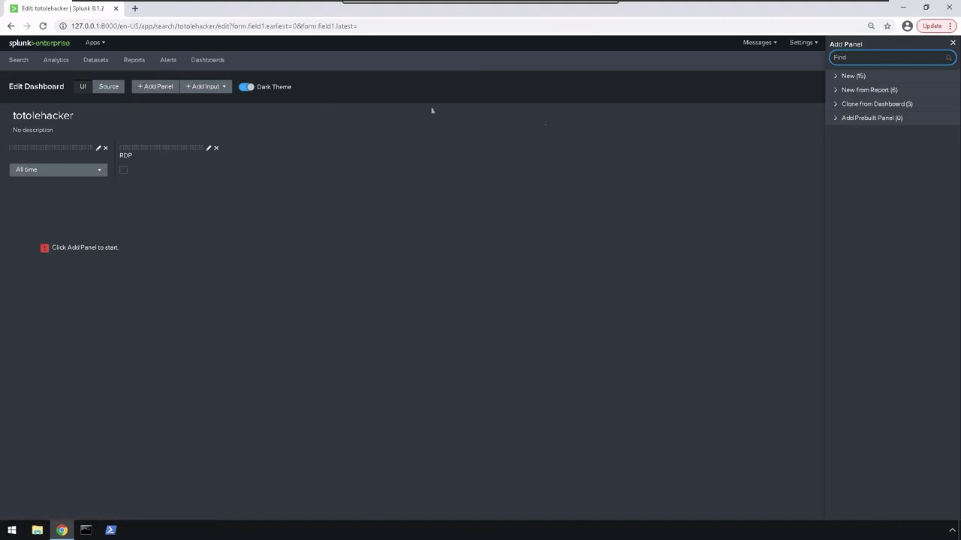
{"action": "left_click", "coordinate": [868, 78]}
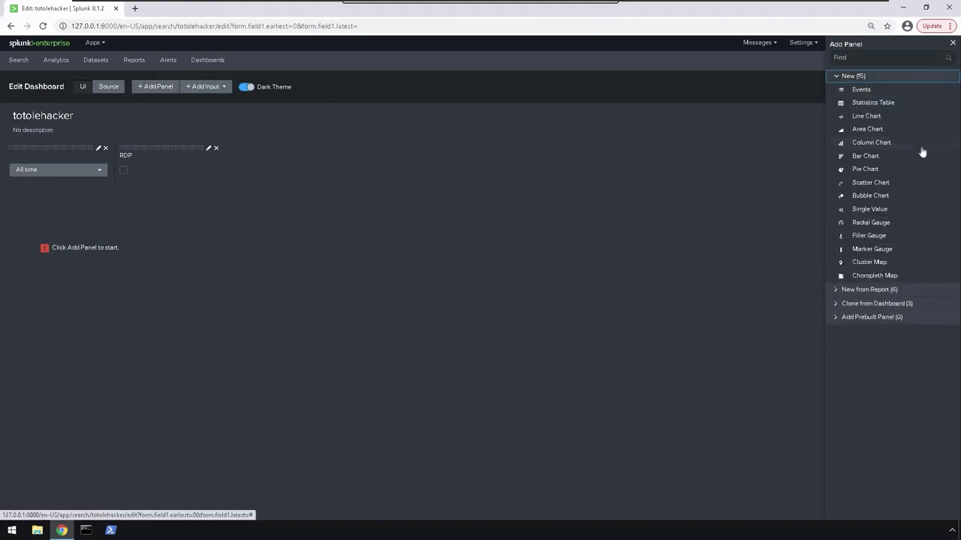
{"action": "left_click", "coordinate": [872, 91]}
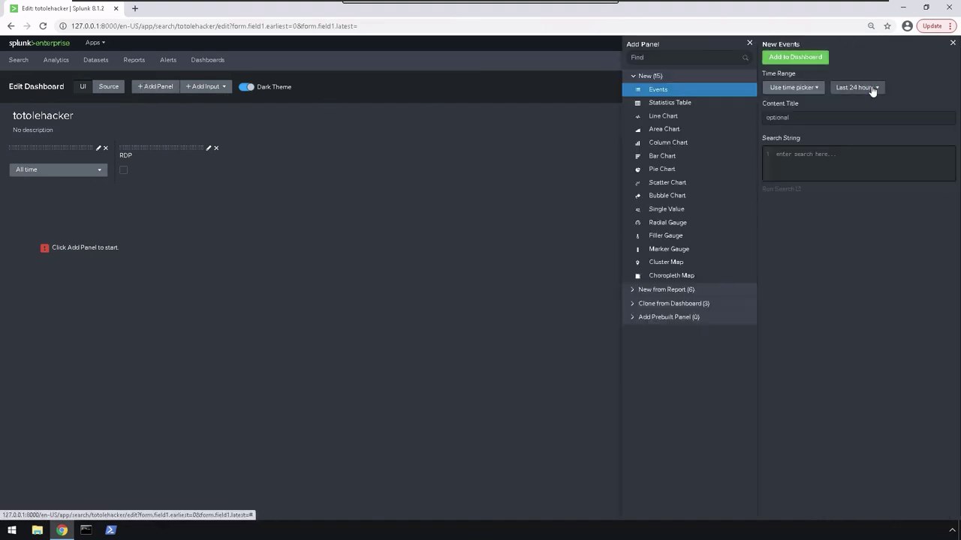
{"action": "left_click", "coordinate": [811, 120]}
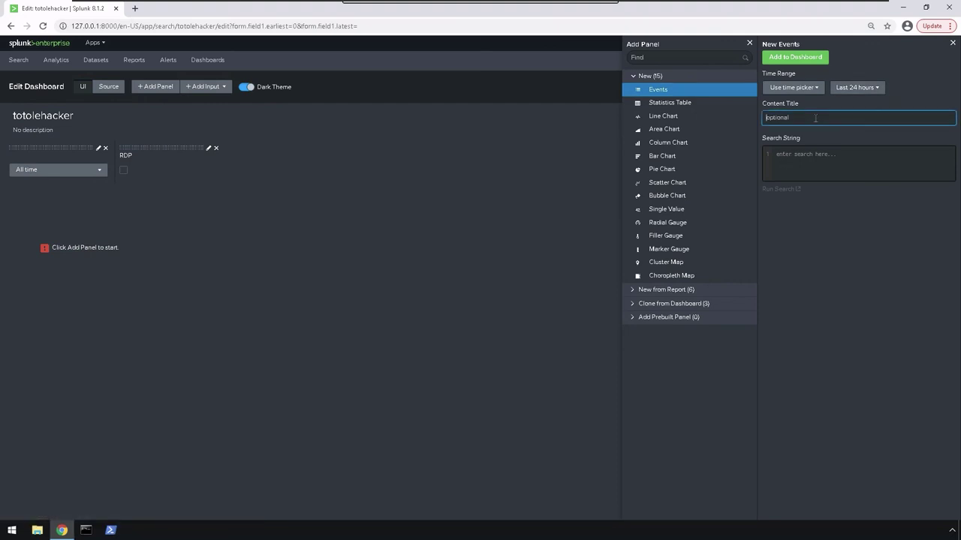
{"action": "type", "text": "RDP"}
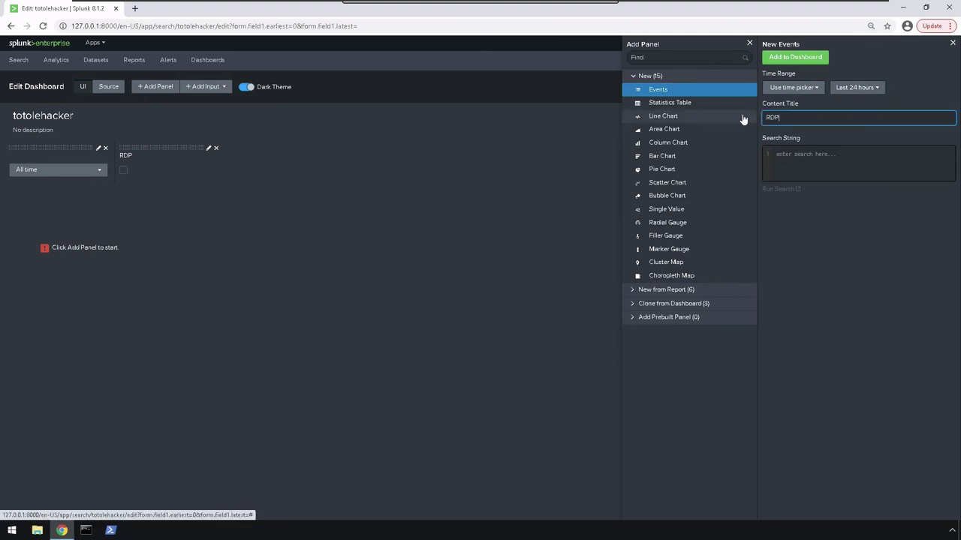
{"action": "left_click", "coordinate": [807, 90]}
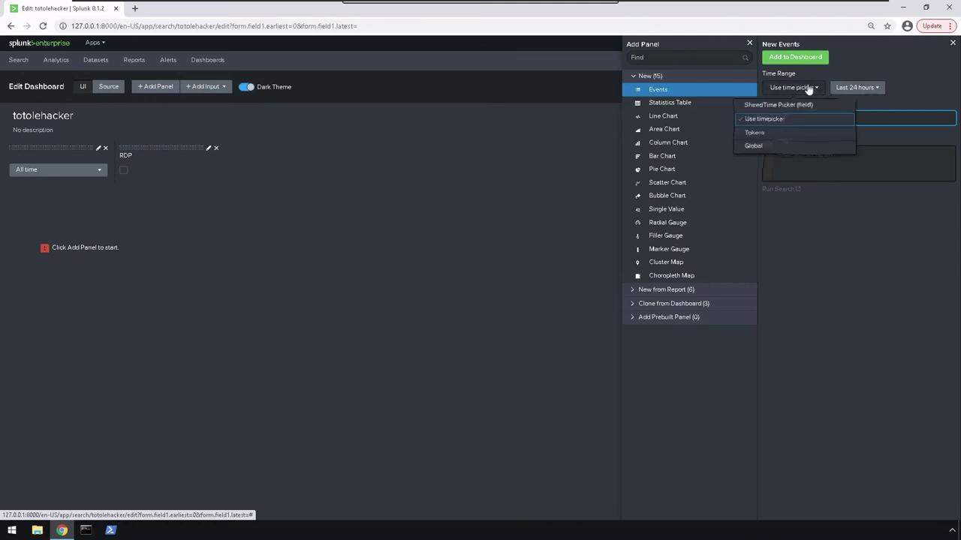
{"action": "left_click", "coordinate": [776, 147]}
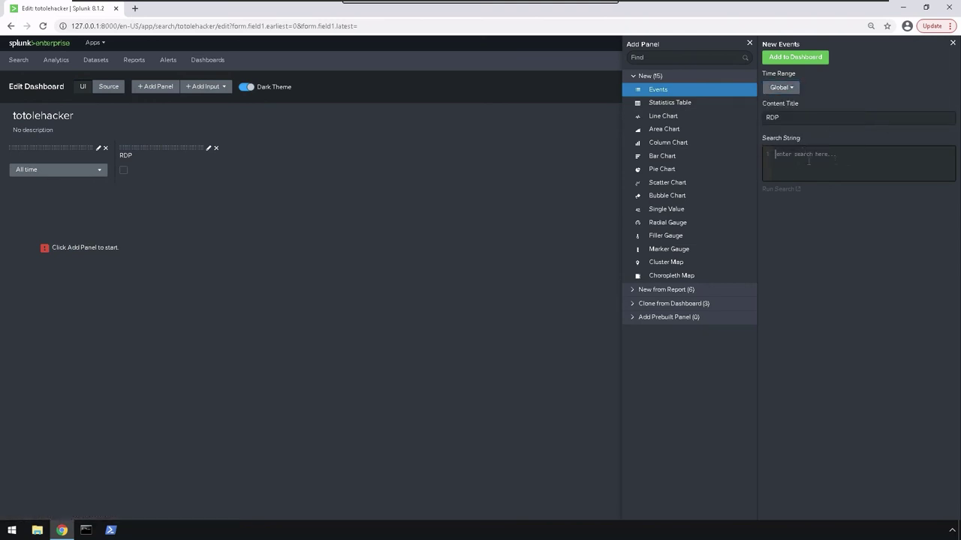
{"action": "left_click", "coordinate": [791, 165]}
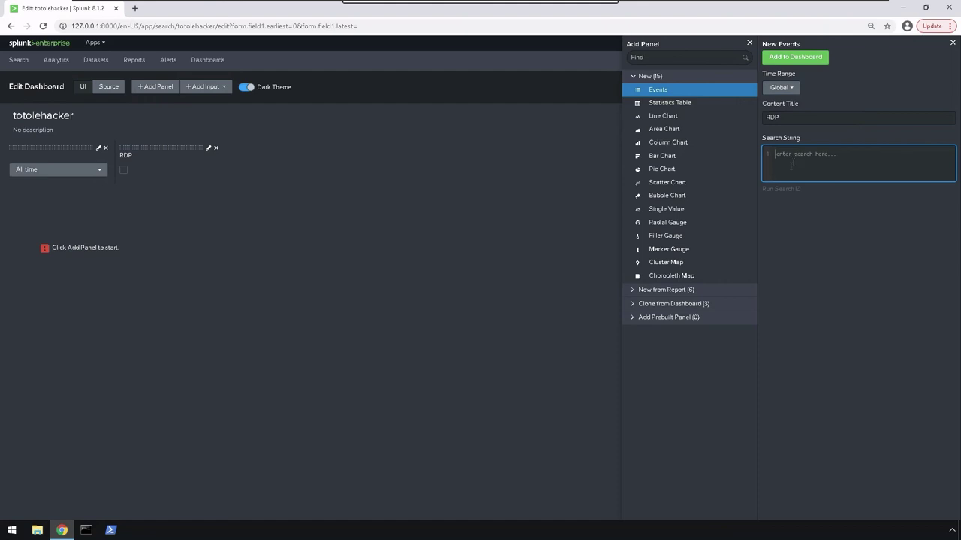
Add the 'Errors in the last 24 hours' report as a panel and turn on Autorun.
{"action": "left_click", "coordinate": [697, 292]}
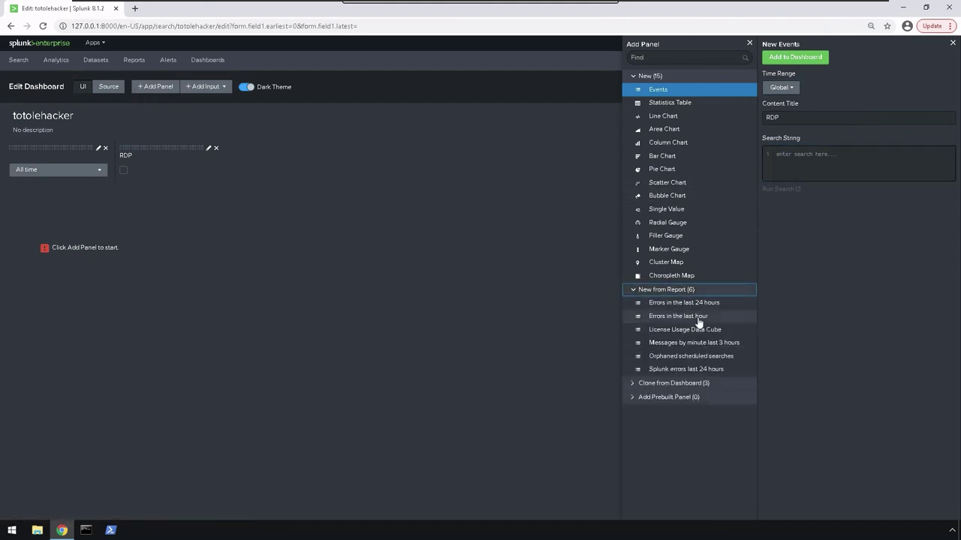
{"action": "left_click", "coordinate": [718, 303]}
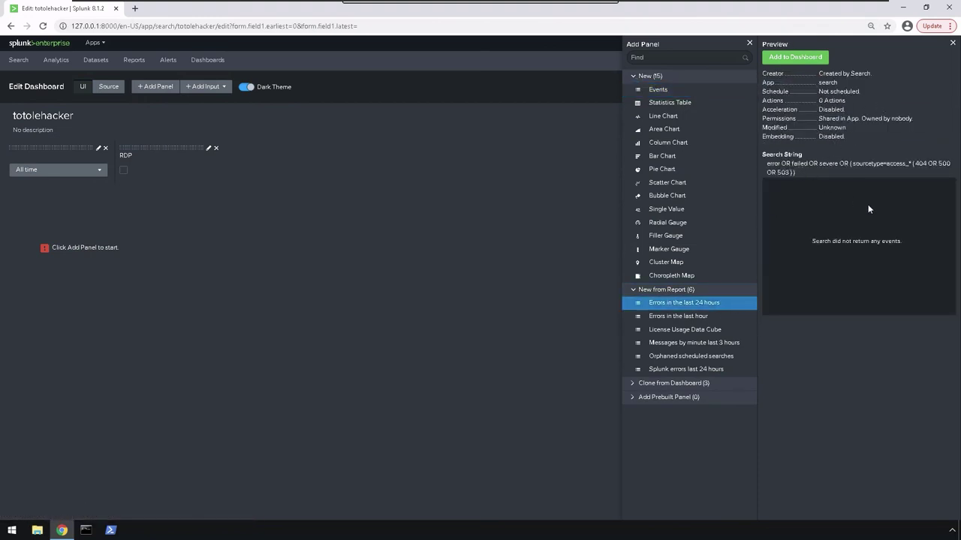
{"action": "left_click", "coordinate": [790, 63]}
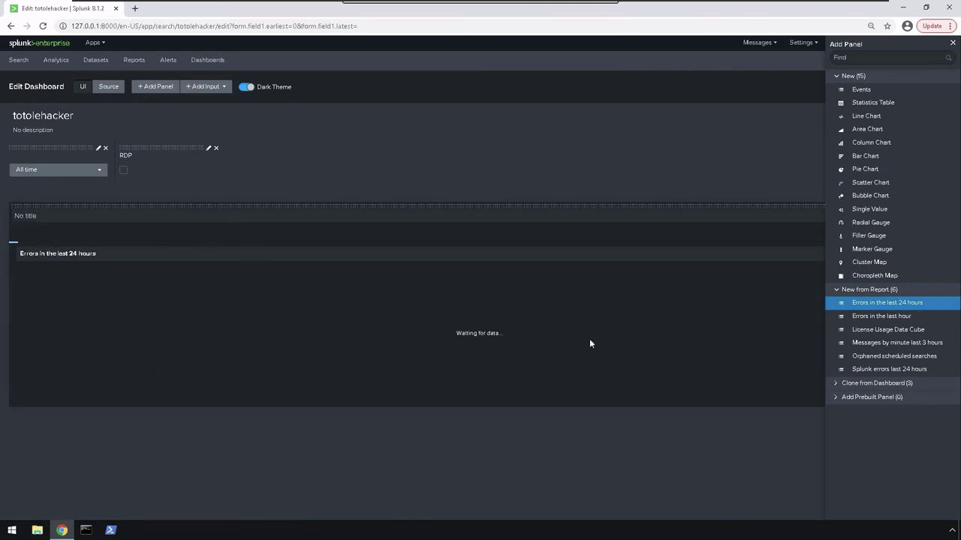
{"action": "left_click", "coordinate": [589, 343]}
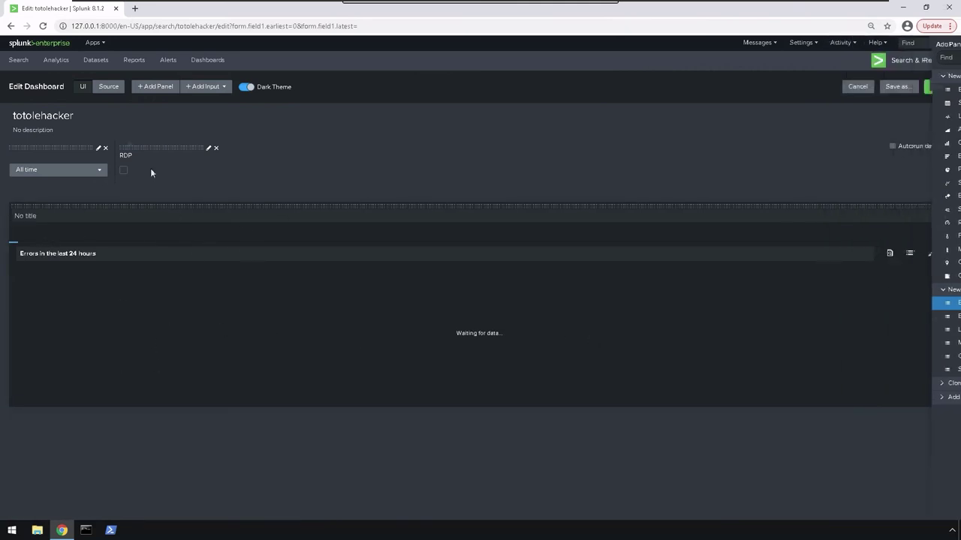
{"action": "left_click", "coordinate": [893, 148]}
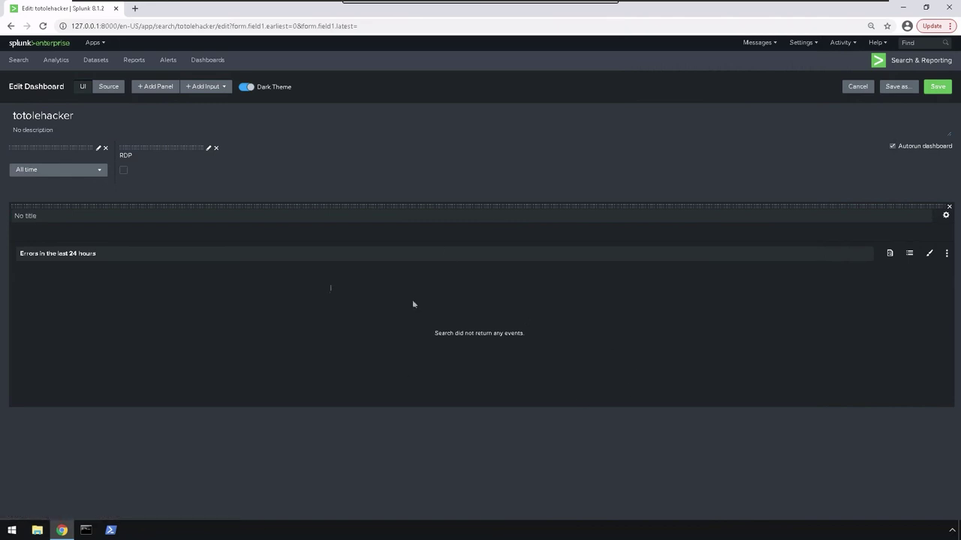
Cancel the dashboard edits, then put the dashboard back into edit mode.
{"action": "right_click", "coordinate": [204, 93]}
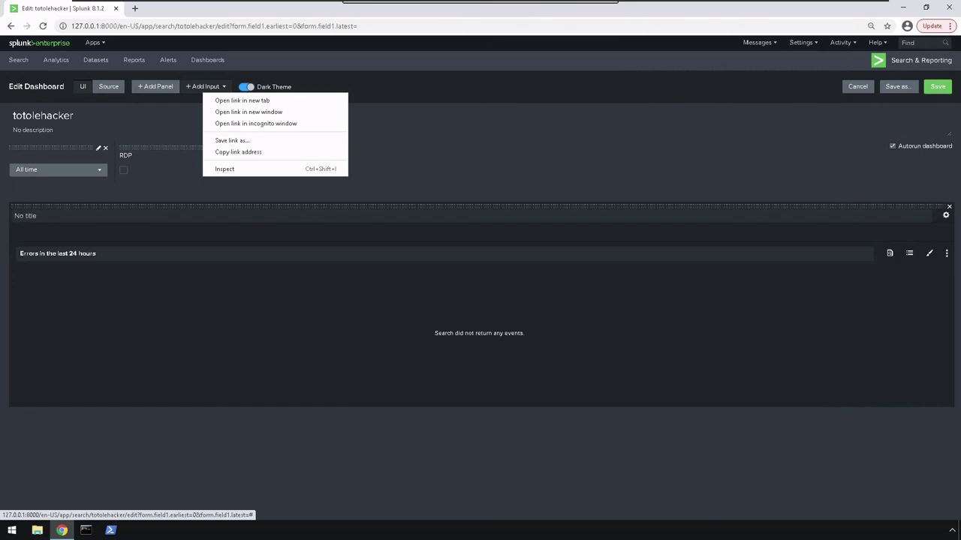
{"action": "key", "text": "Escape"}
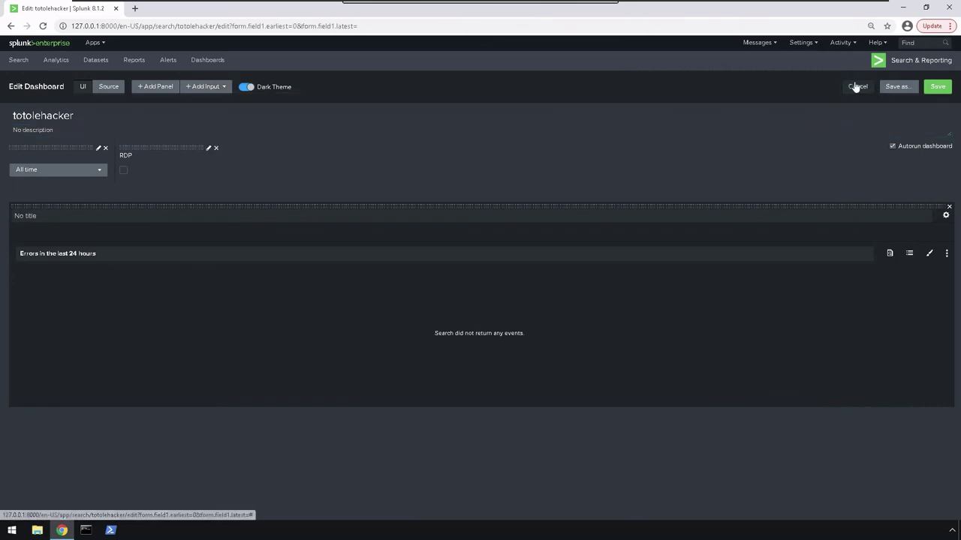
{"action": "left_click", "coordinate": [856, 87]}
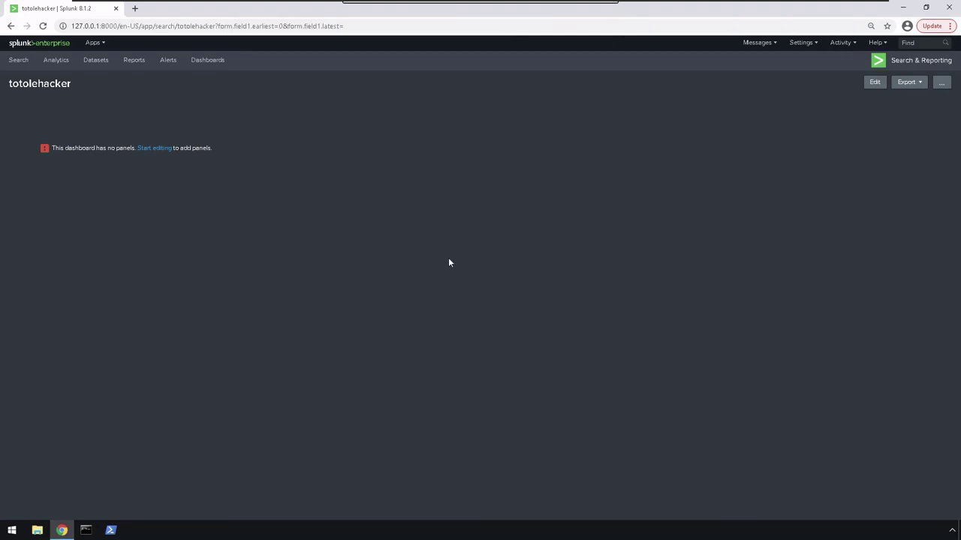
{"action": "left_click", "coordinate": [167, 148]}
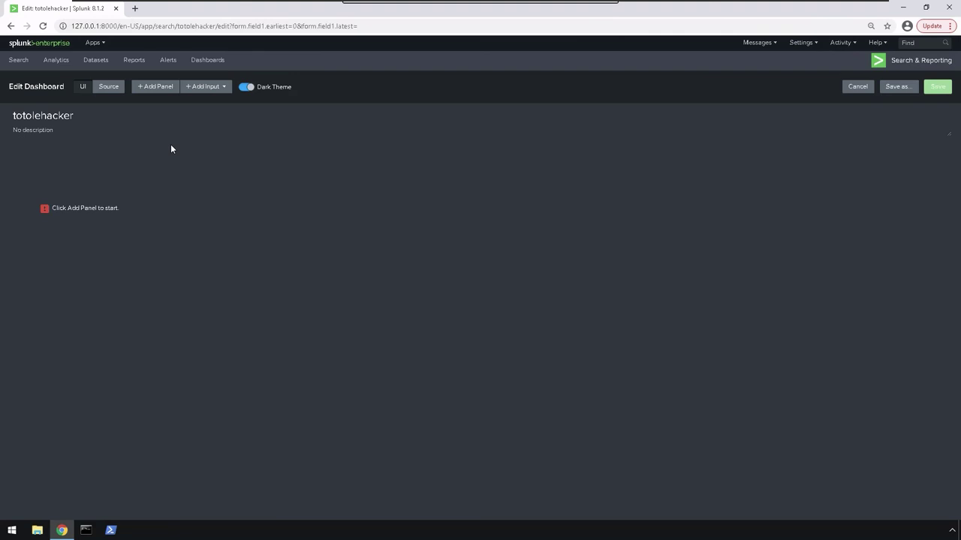
Search the Sysmon operational log source with '| top limit=5 EventID' and run it.
{"action": "left_click", "coordinate": [111, 89]}
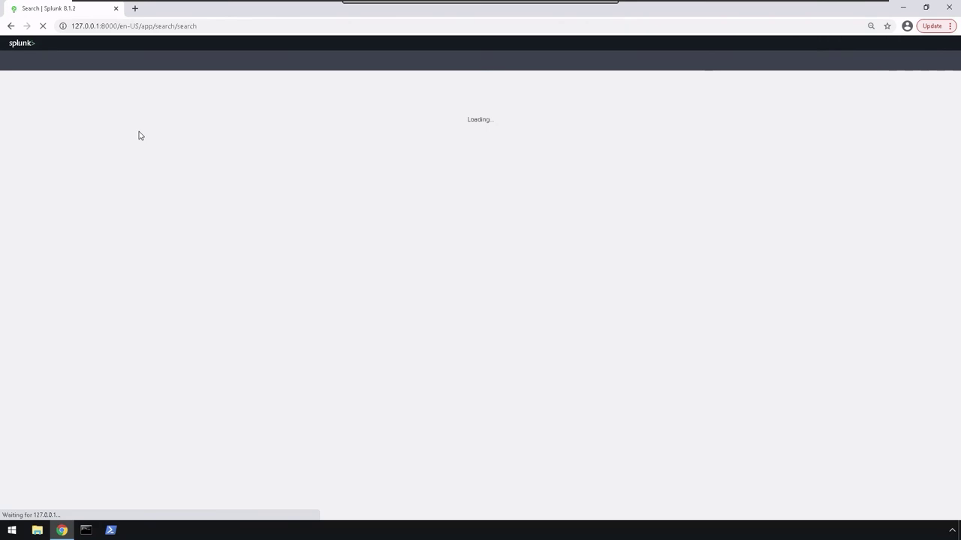
{"action": "left_click", "coordinate": [100, 108]}
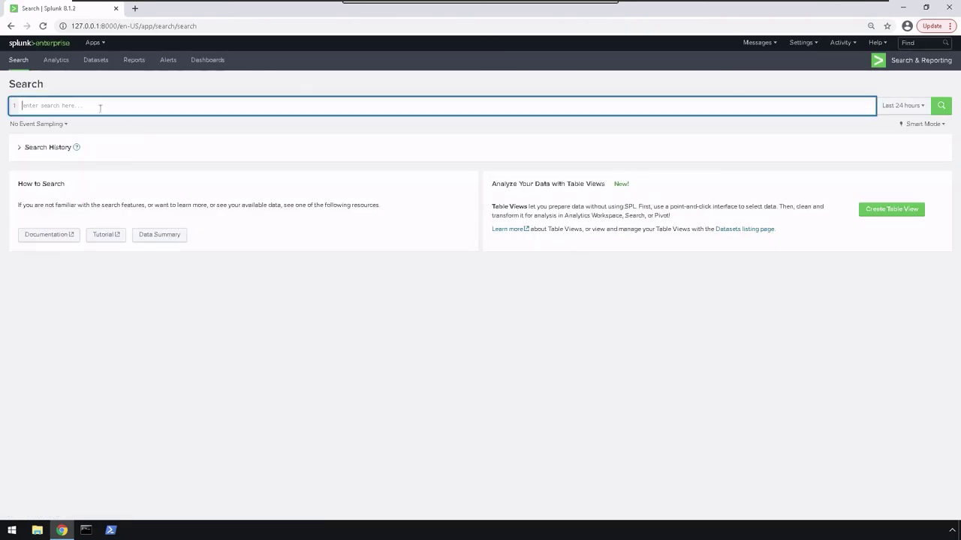
{"action": "type", "text": "source=\"X"}
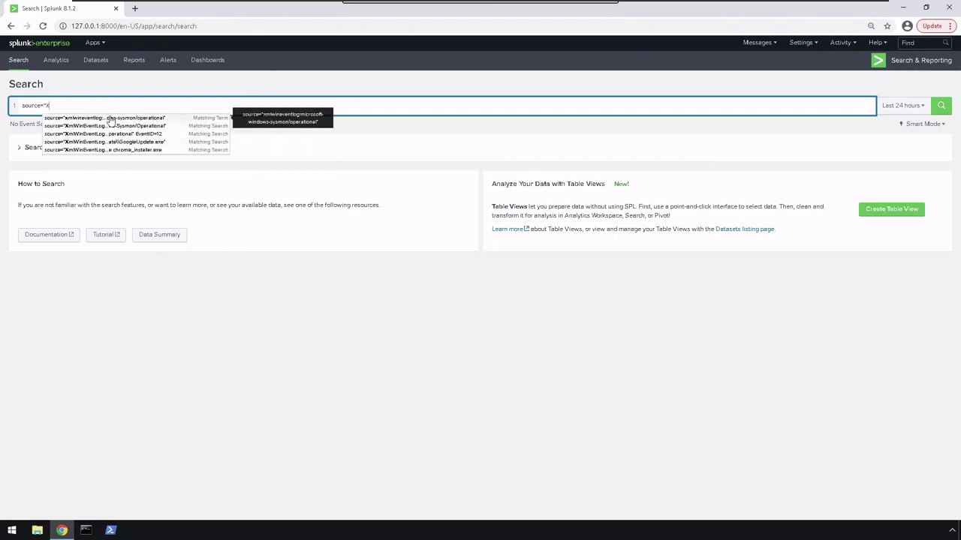
{"action": "left_click", "coordinate": [110, 120]}
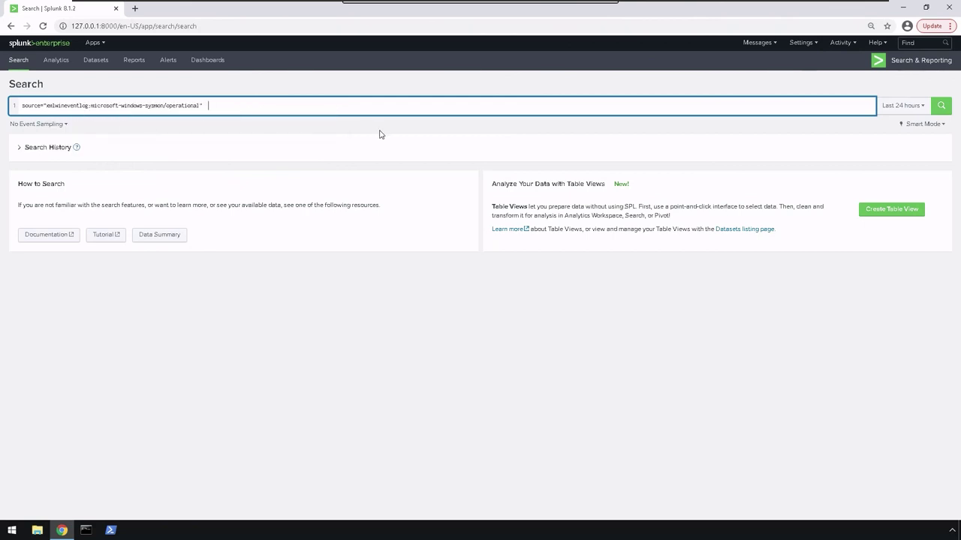
{"action": "key", "text": "shift+Return"}
{"action": "type", "text": "| "}
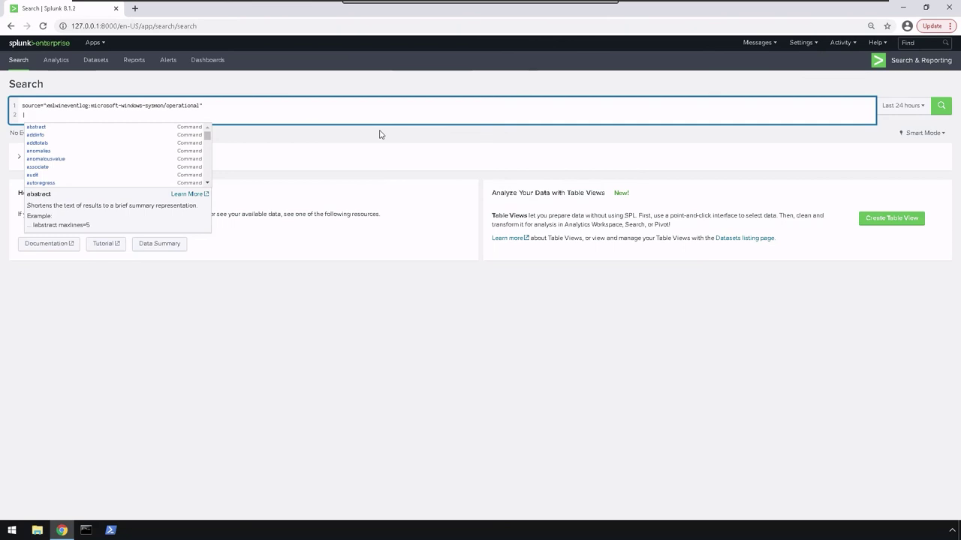
{"action": "type", "text": "top"}
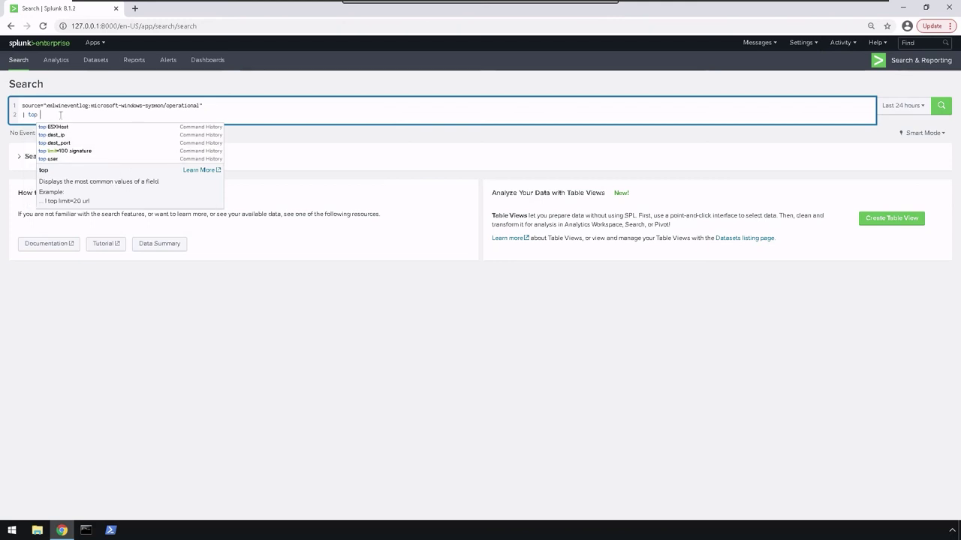
{"action": "type", "text": "limit"}
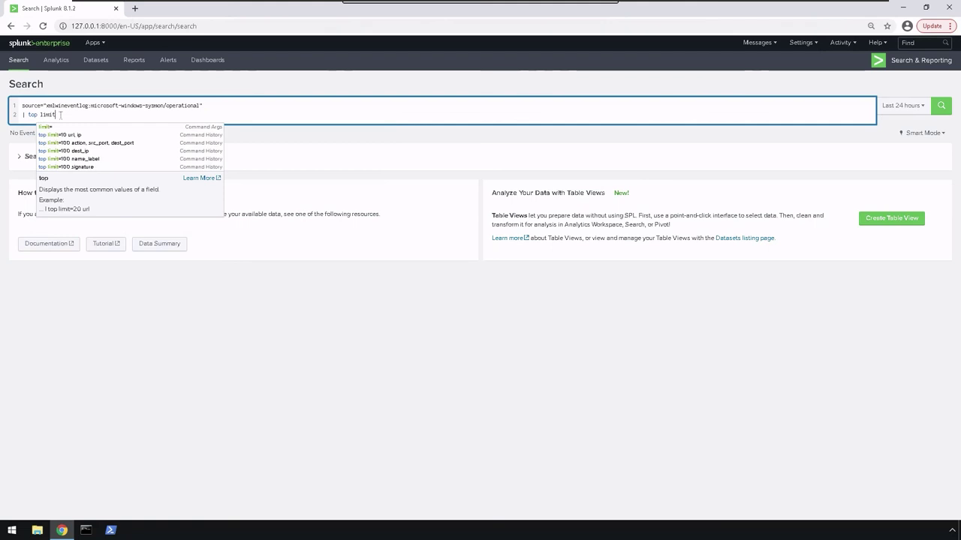
{"action": "type", "text": "="}
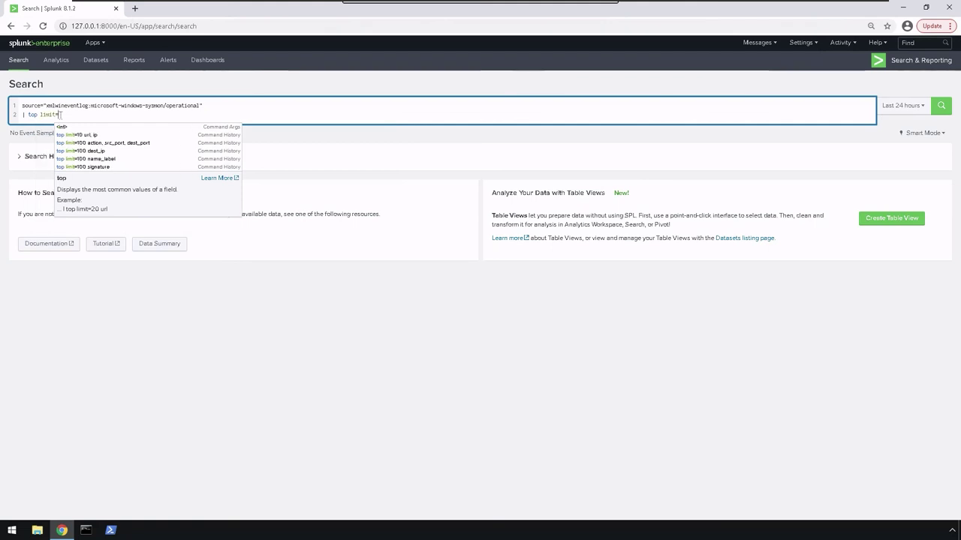
{"action": "type", "text": "5"}
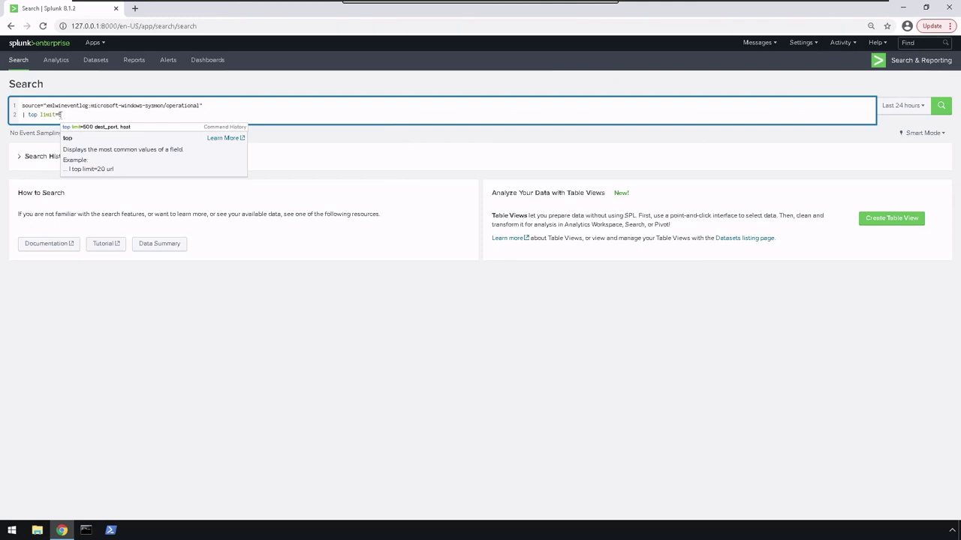
{"action": "type", "text": " Event"}
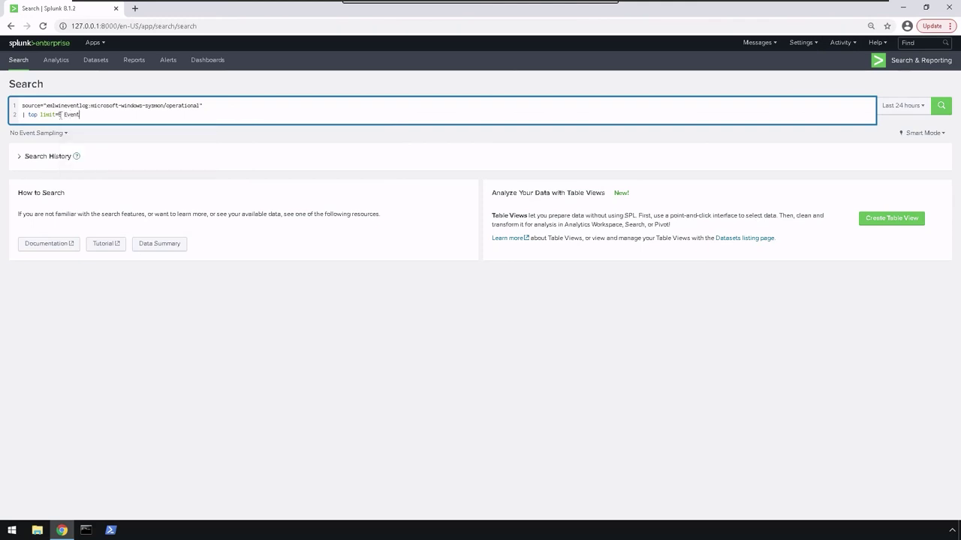
{"action": "type", "text": "ID"}
{"action": "key", "text": "Return"}
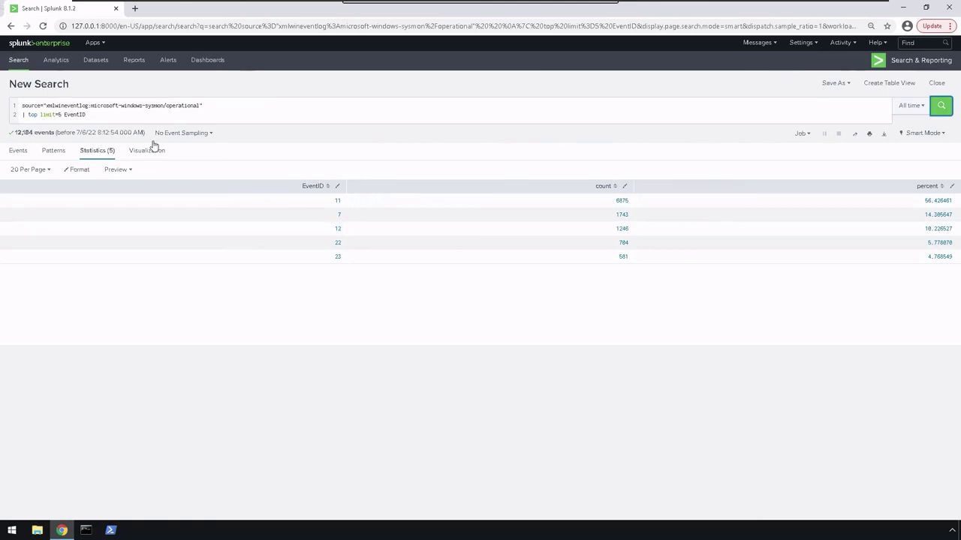
Chart the top 5 EventID results as a Column Chart, after briefly trying Radial Gauge.
{"action": "key", "text": "ctrl+a"}
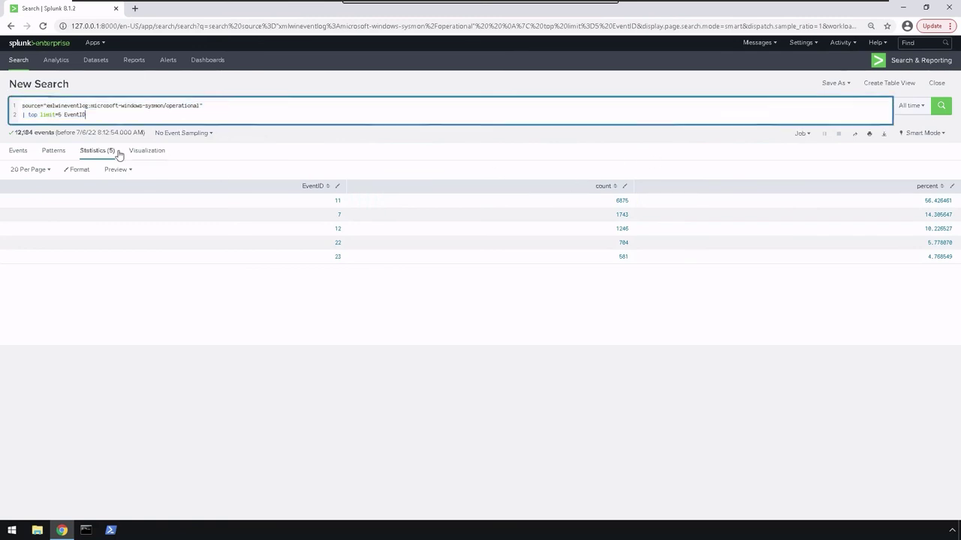
{"action": "left_click", "coordinate": [148, 151]}
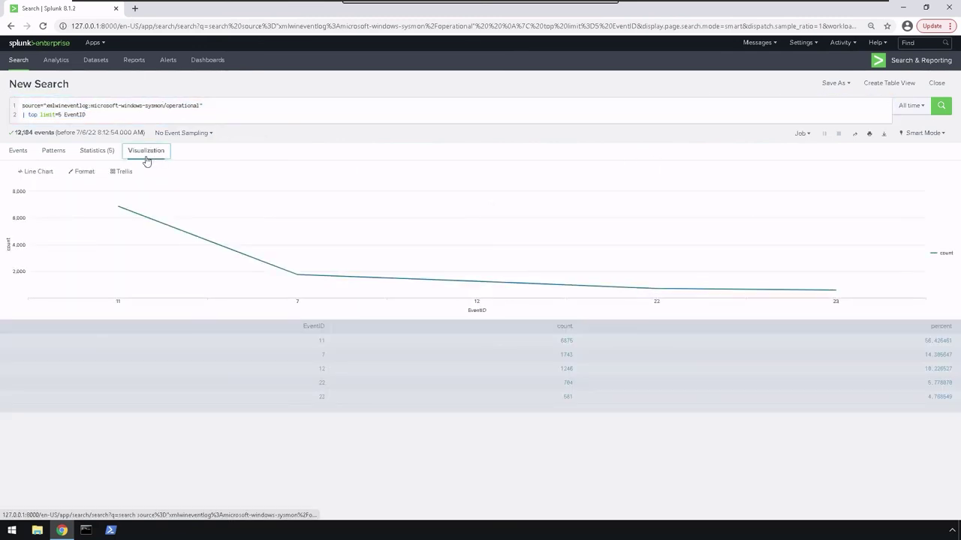
{"action": "left_click", "coordinate": [44, 173]}
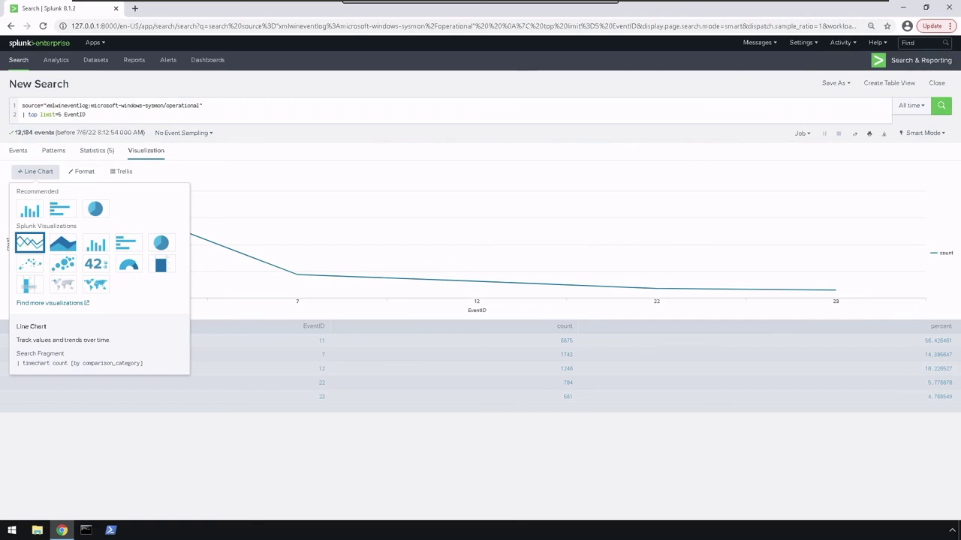
{"action": "left_click", "coordinate": [33, 213]}
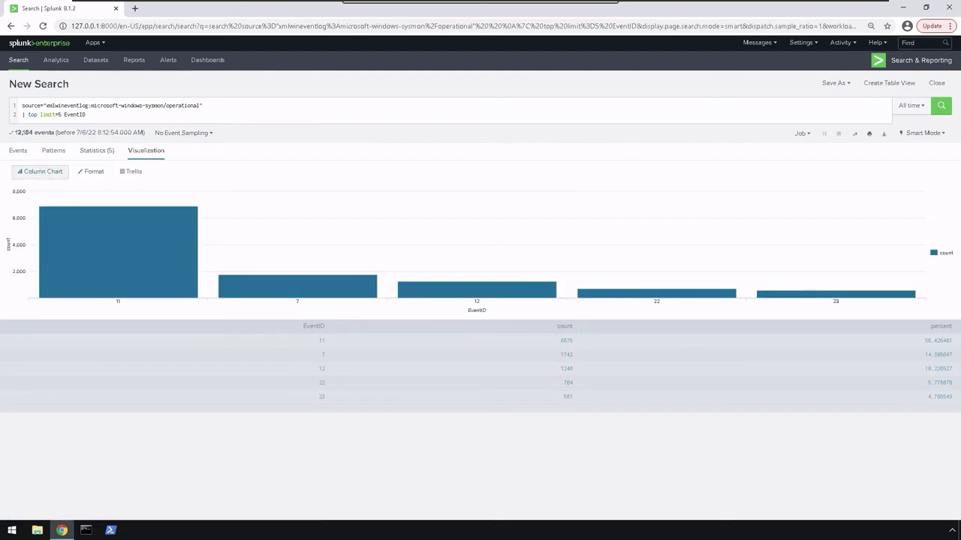
{"action": "left_click", "coordinate": [45, 177]}
{"action": "left_click", "coordinate": [126, 272]}
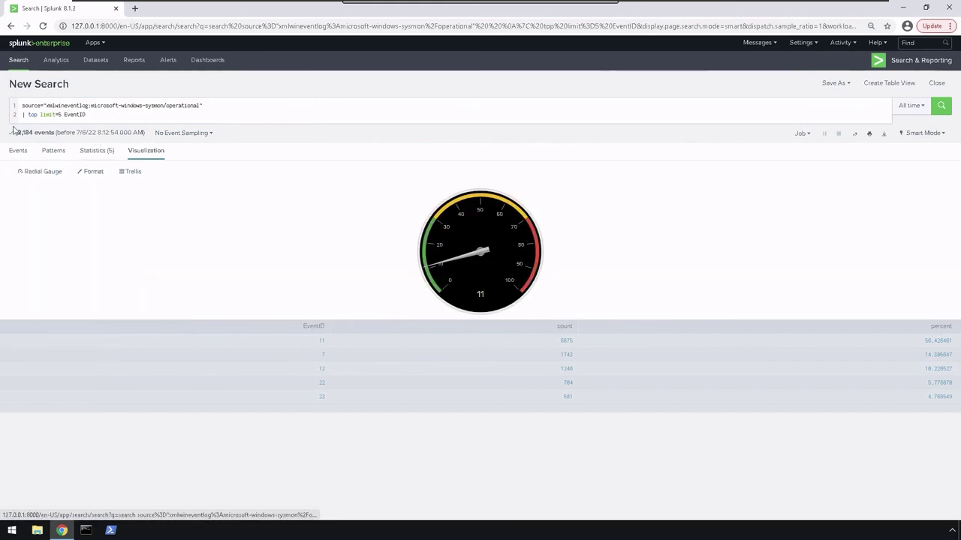
{"action": "left_click", "coordinate": [51, 171]}
{"action": "left_click", "coordinate": [35, 216]}
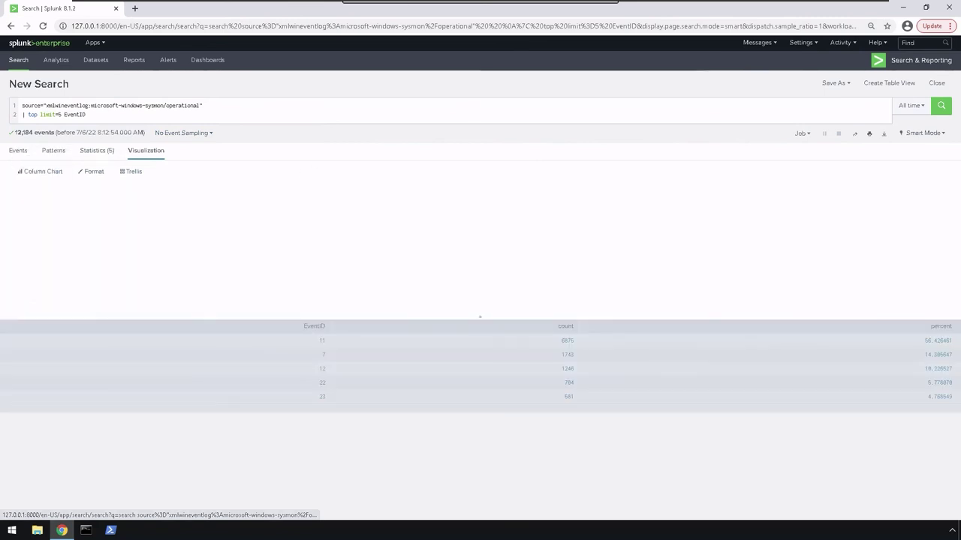
{"action": "left_click", "coordinate": [37, 172]}
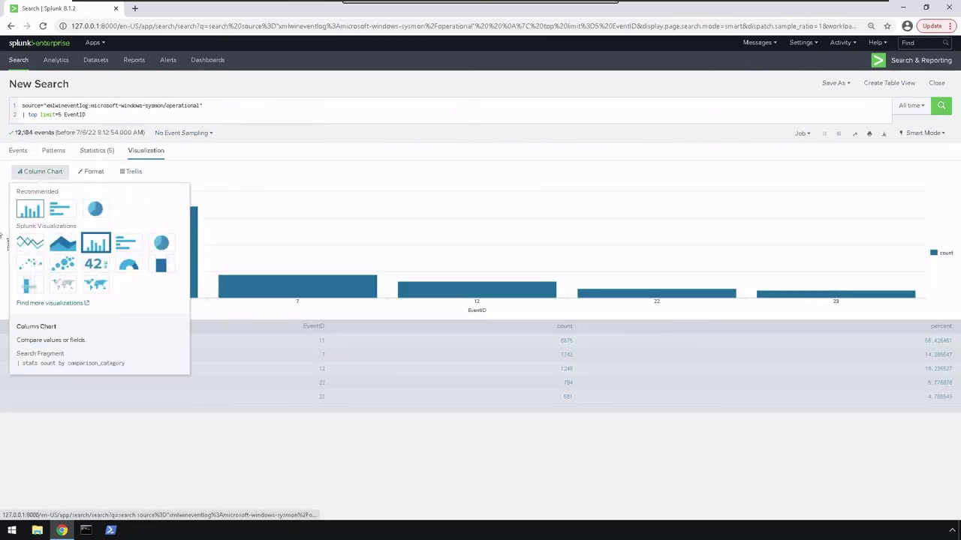
{"action": "left_click", "coordinate": [41, 172]}
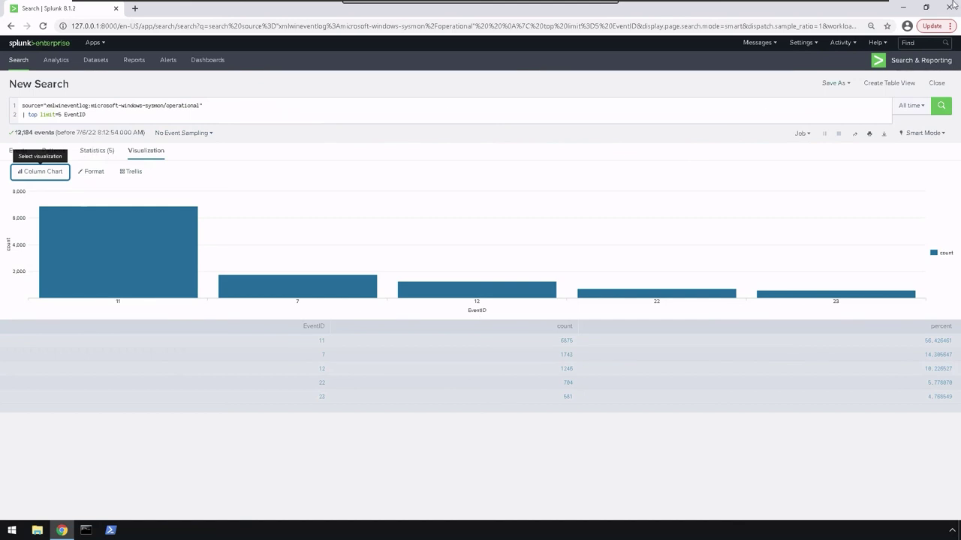
{"action": "left_click", "coordinate": [836, 83]}
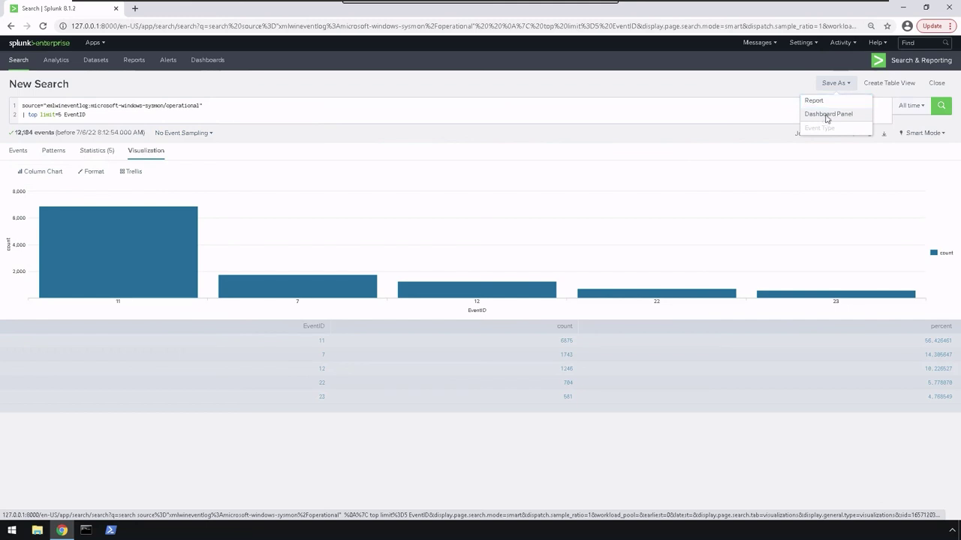
Save the EventID column chart as a panel on a new dashboard 'SYSMON' and view it.
{"action": "left_click", "coordinate": [826, 117]}
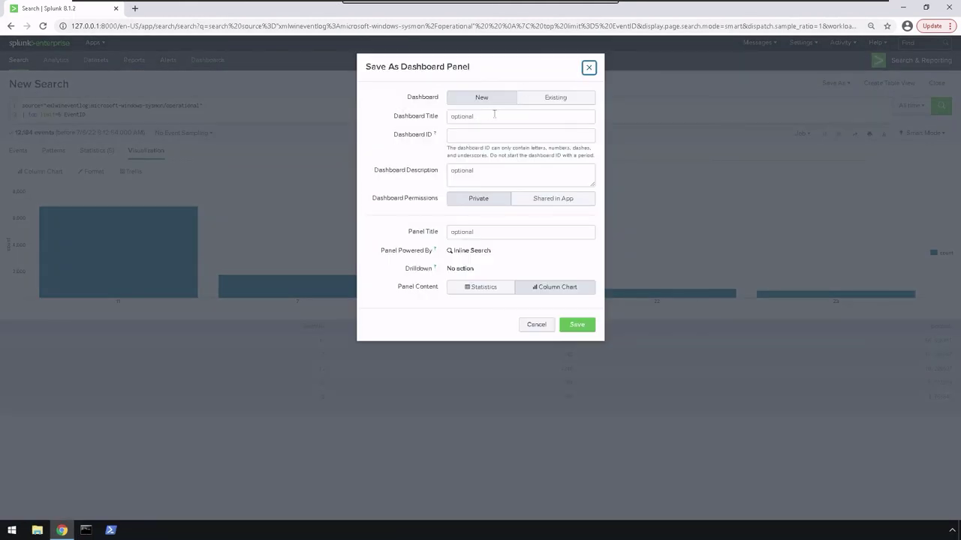
{"action": "left_click", "coordinate": [459, 117]}
{"action": "type", "text": "SYSMON"}
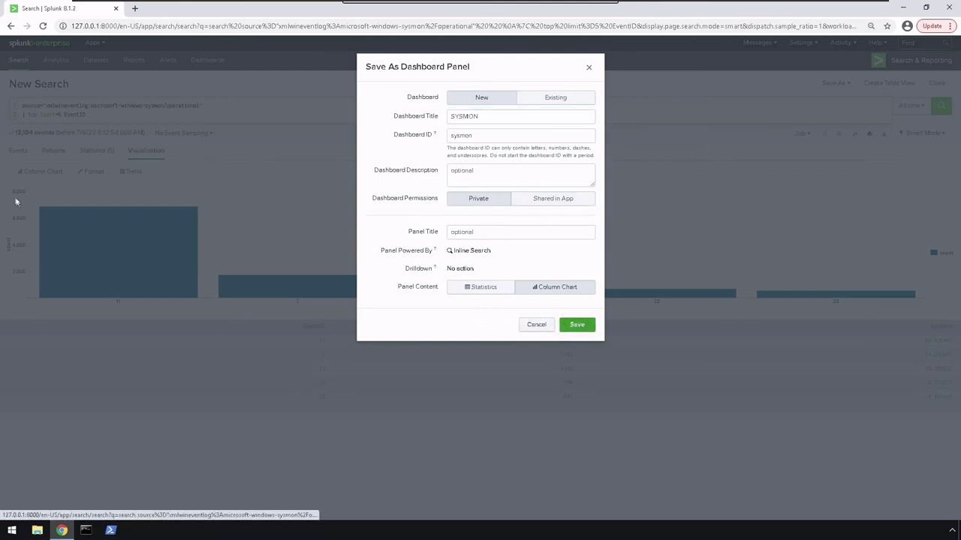
{"action": "left_click", "coordinate": [578, 328]}
{"action": "left_click", "coordinate": [555, 144]}
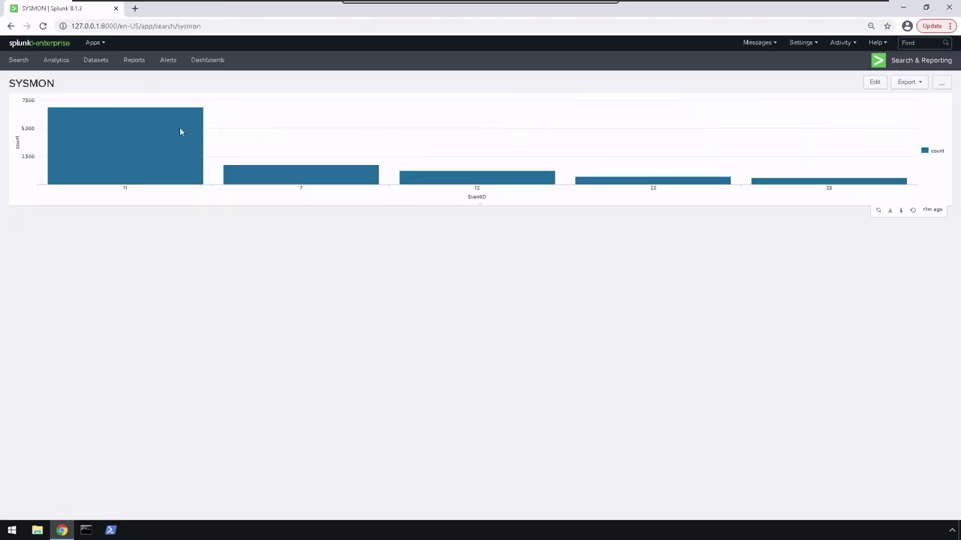
{"action": "mouse_move", "coordinate": [115, 124]}
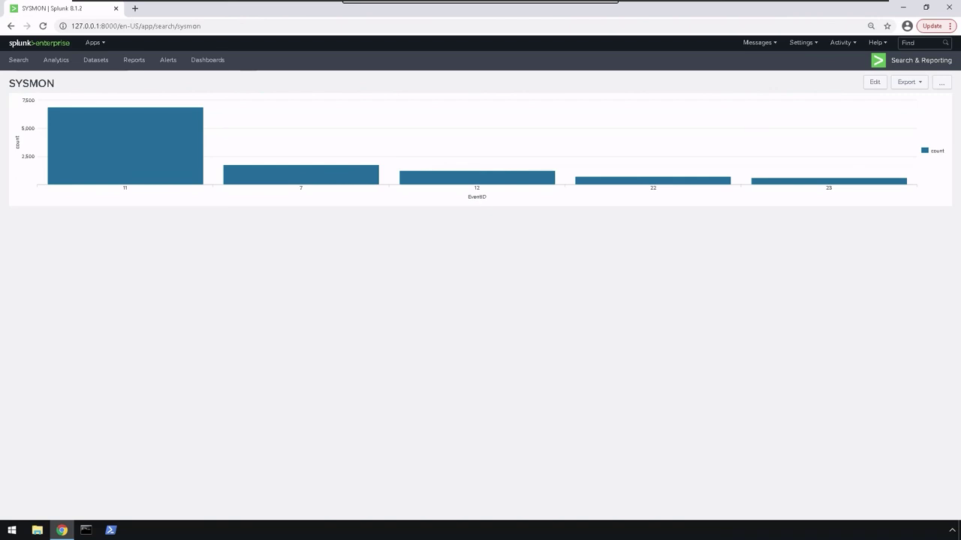
Set SYSMON as the home dashboard, then open it in a new tab from the home page.
{"action": "left_click", "coordinate": [941, 83]}
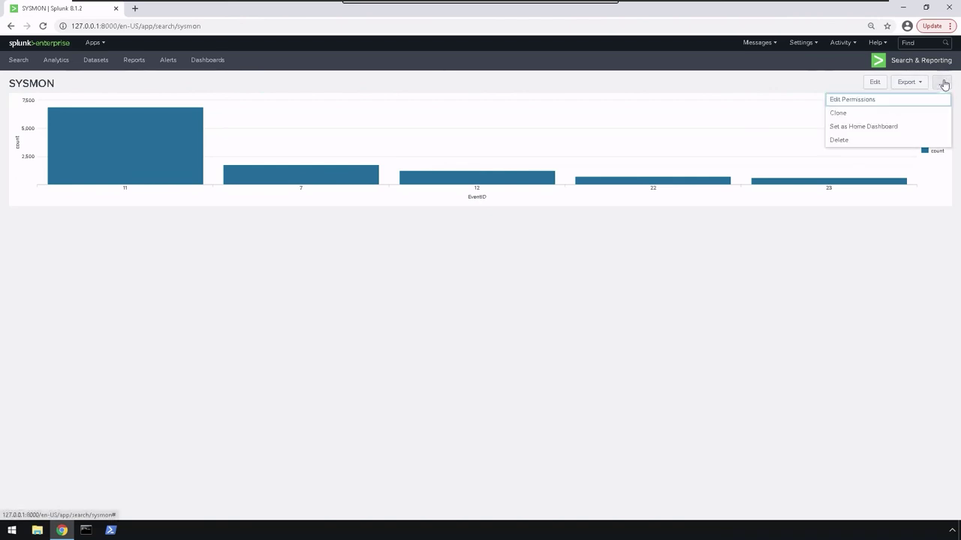
{"action": "left_click", "coordinate": [860, 128]}
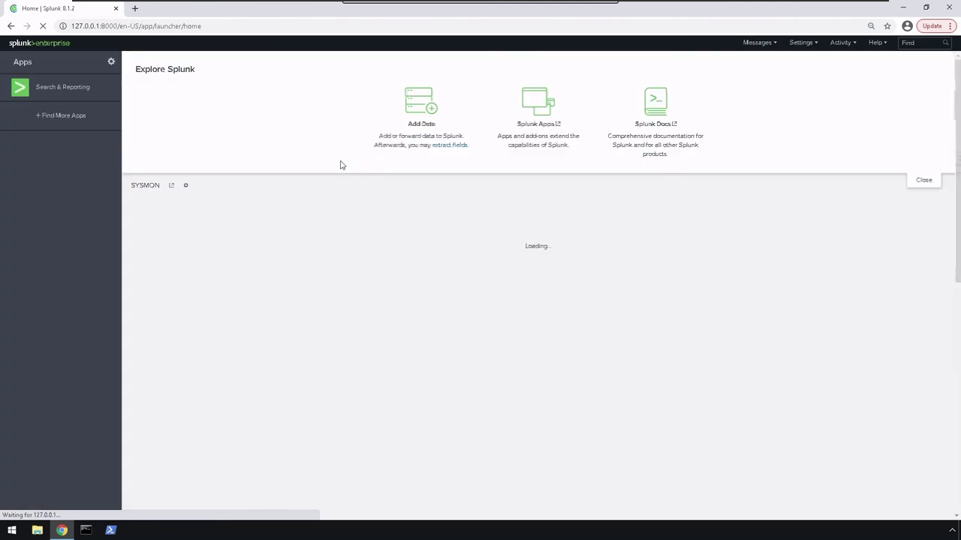
{"action": "left_click", "coordinate": [171, 185]}
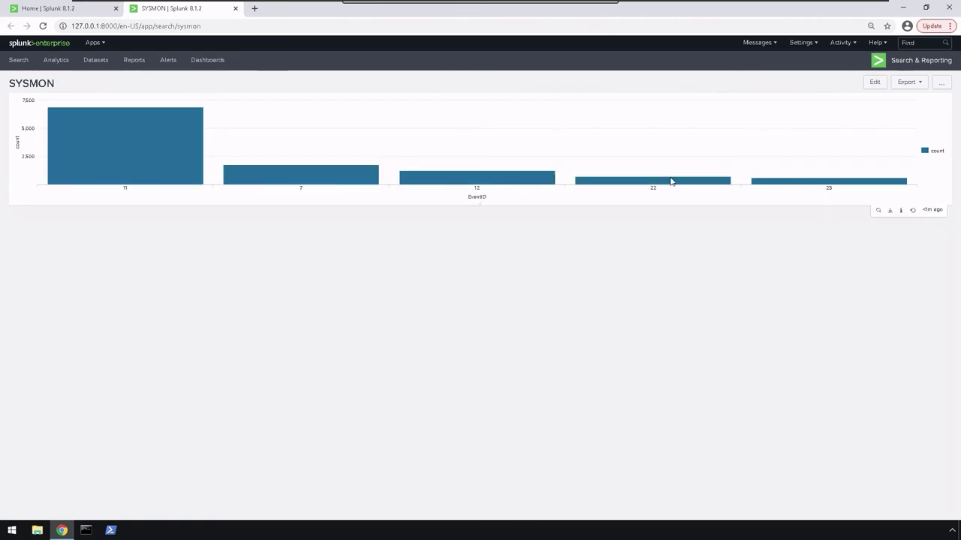
{"action": "mouse_move", "coordinate": [155, 151]}
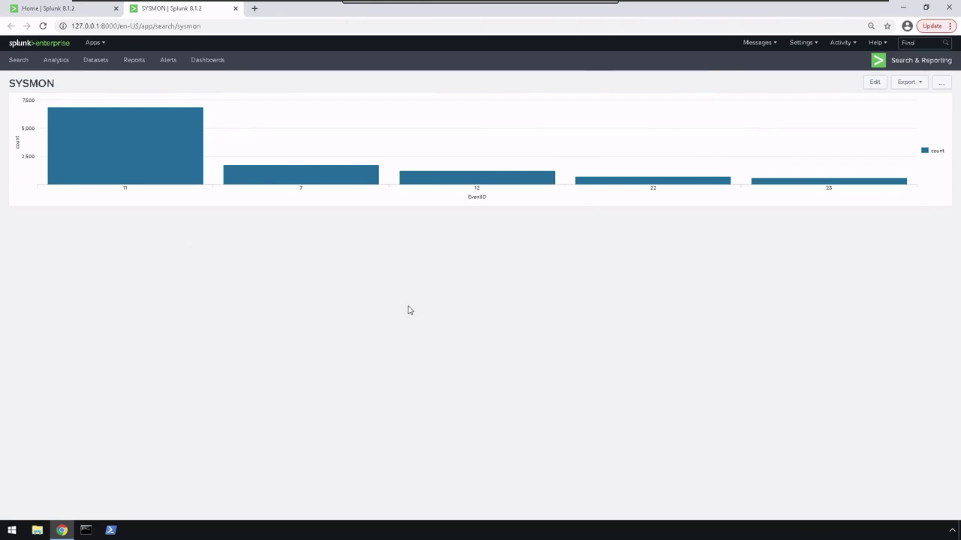
{"action": "mouse_move", "coordinate": [97, 141]}
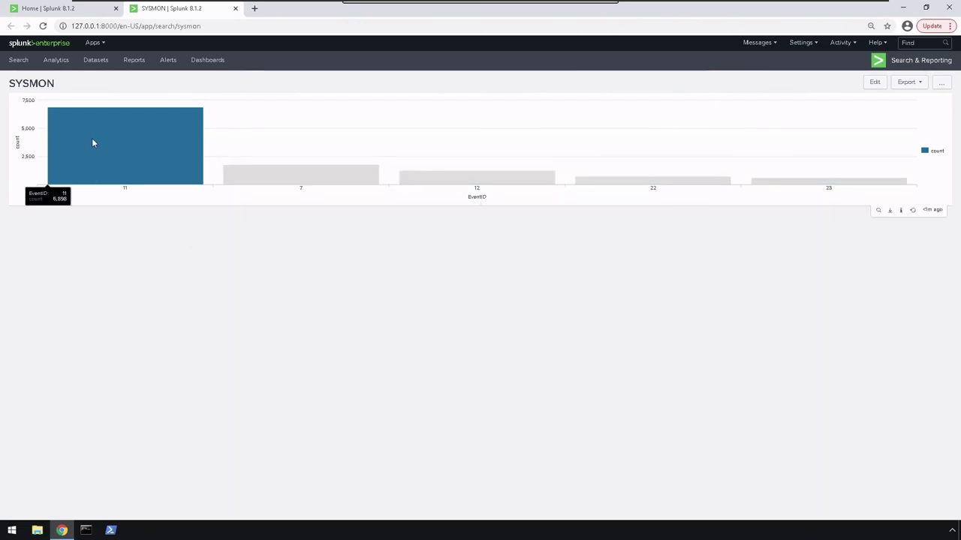